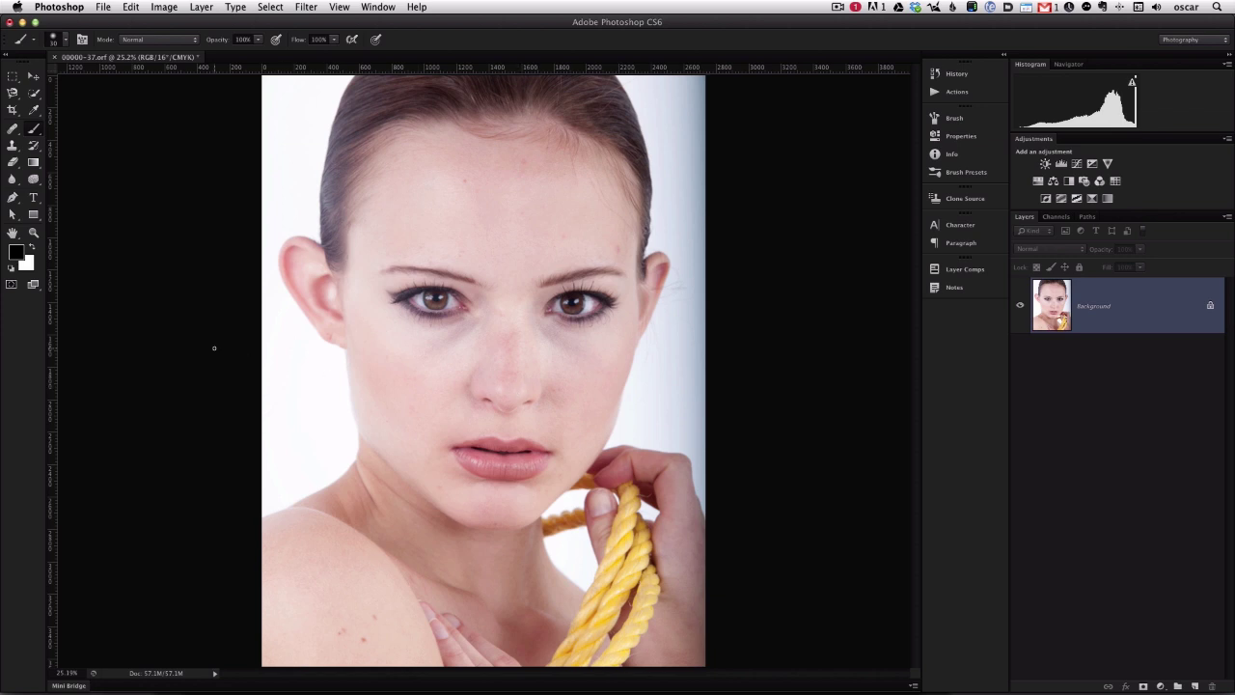
Step: Duplicate the Background layer and name the copy face
left_click(34, 232)
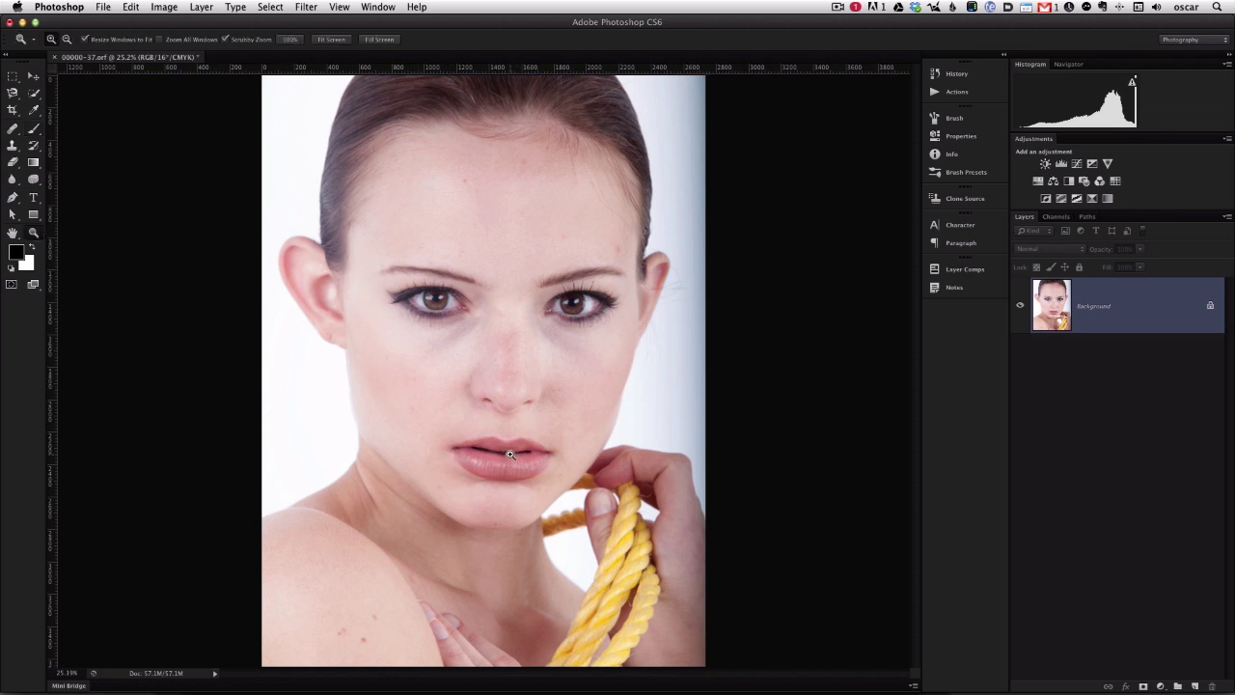
left_click(530, 494)
left_click(531, 493)
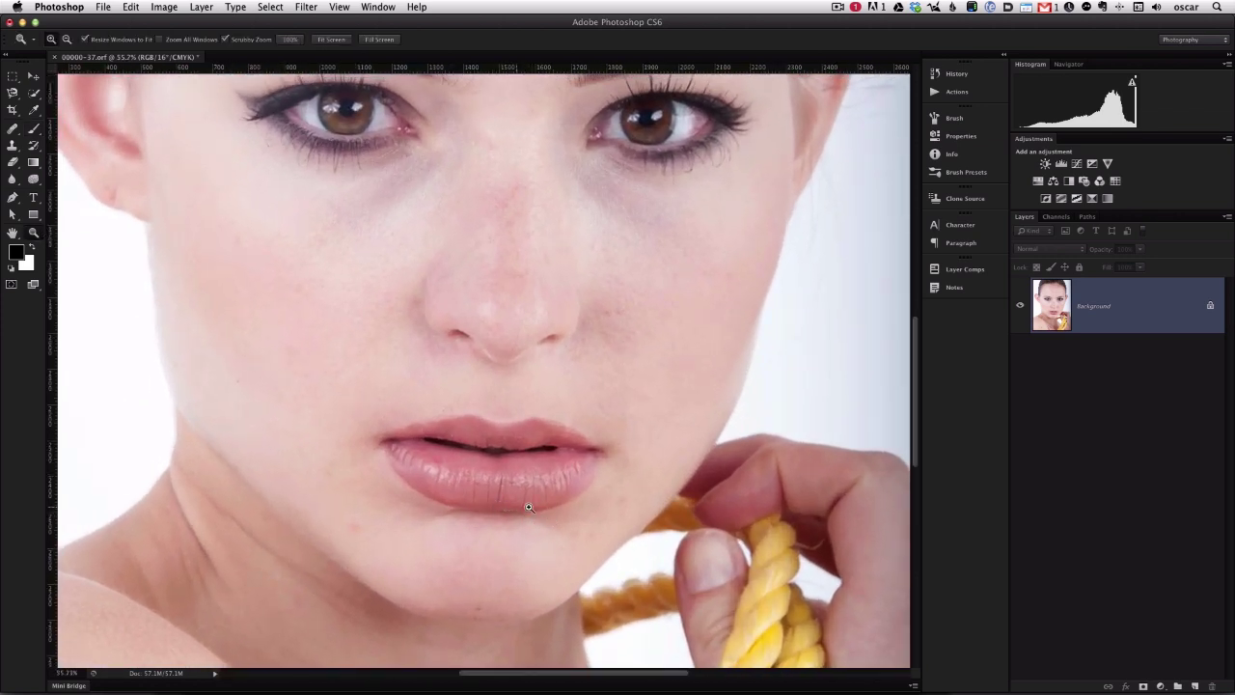
scroll(334, 217, "up", 5)
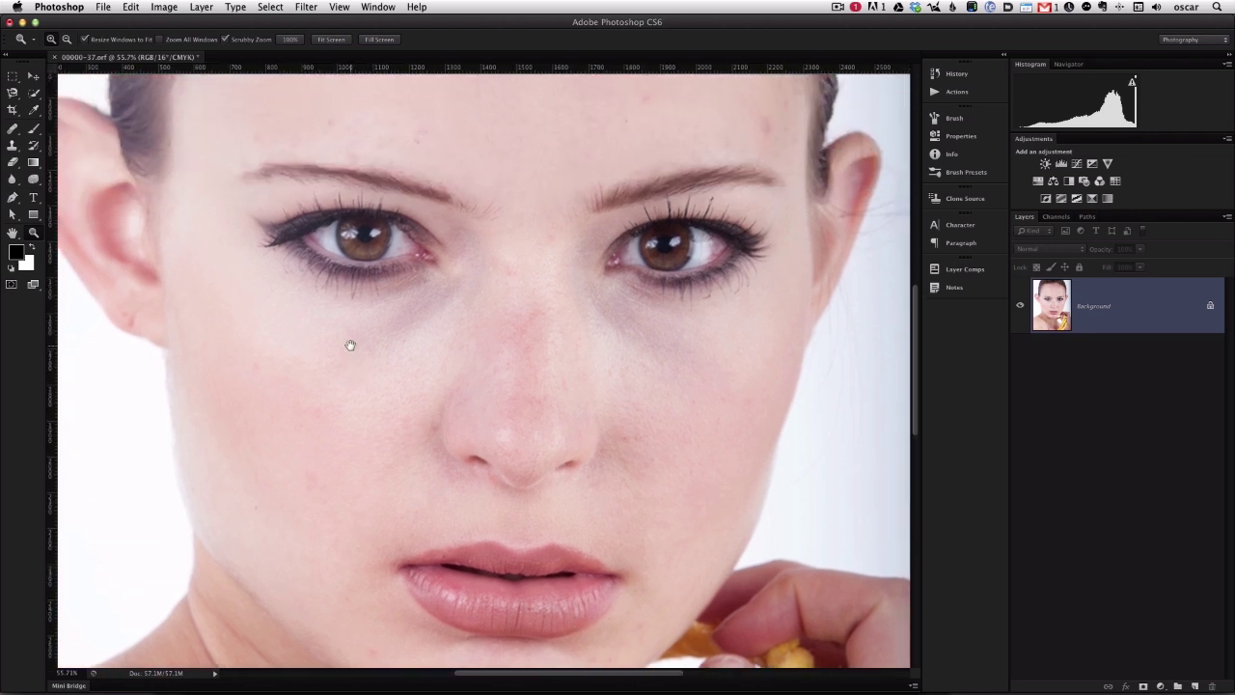
left_click_drag(628, 331, 588, 331)
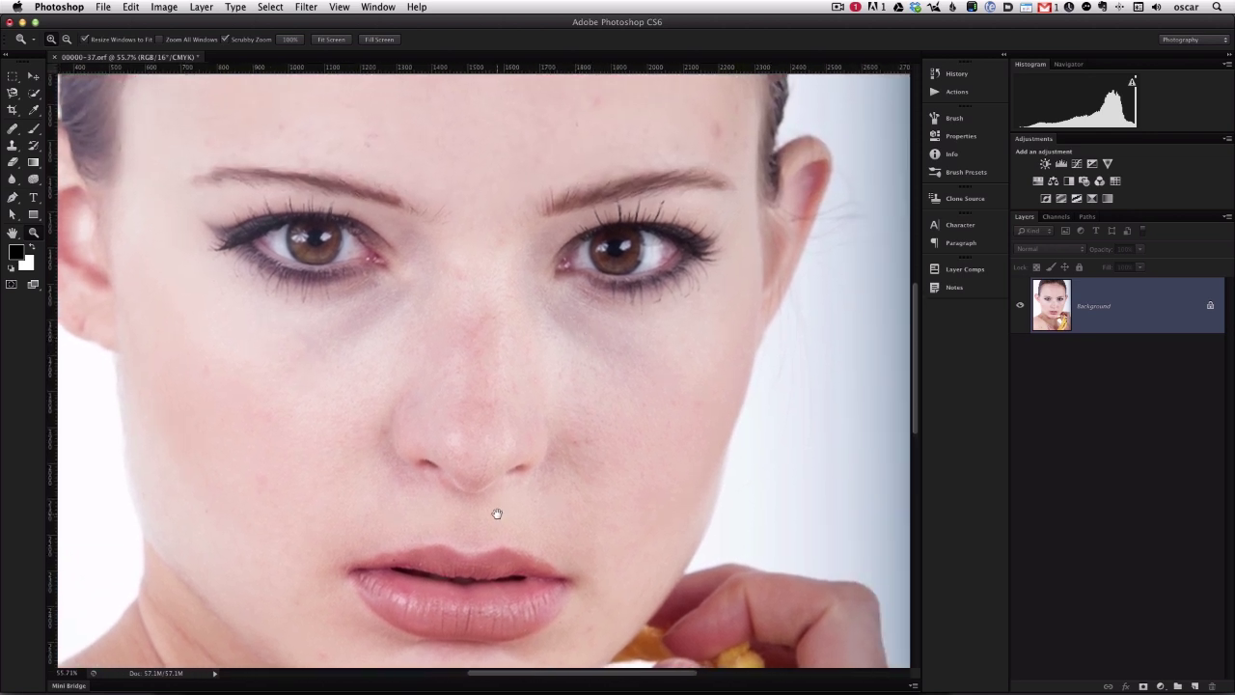
left_click_drag(496, 511, 506, 461)
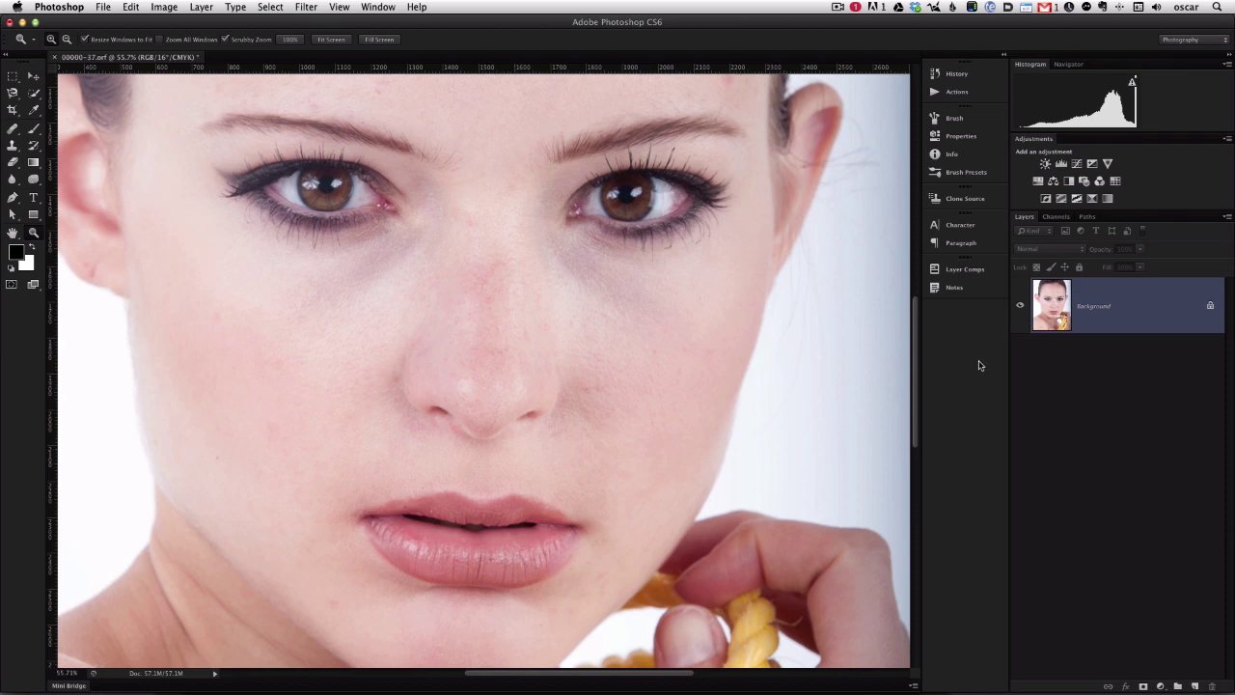
left_click_drag(1095, 317, 1194, 682)
double_click(1086, 305)
type("face")
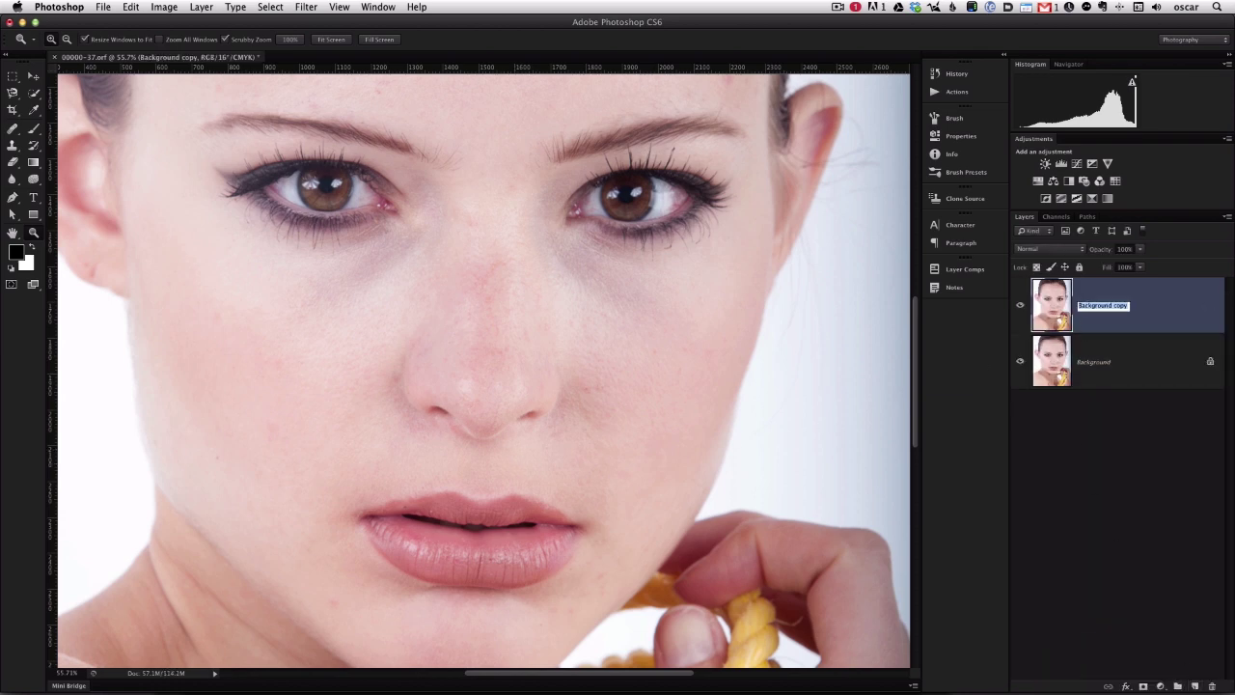
key("Return")
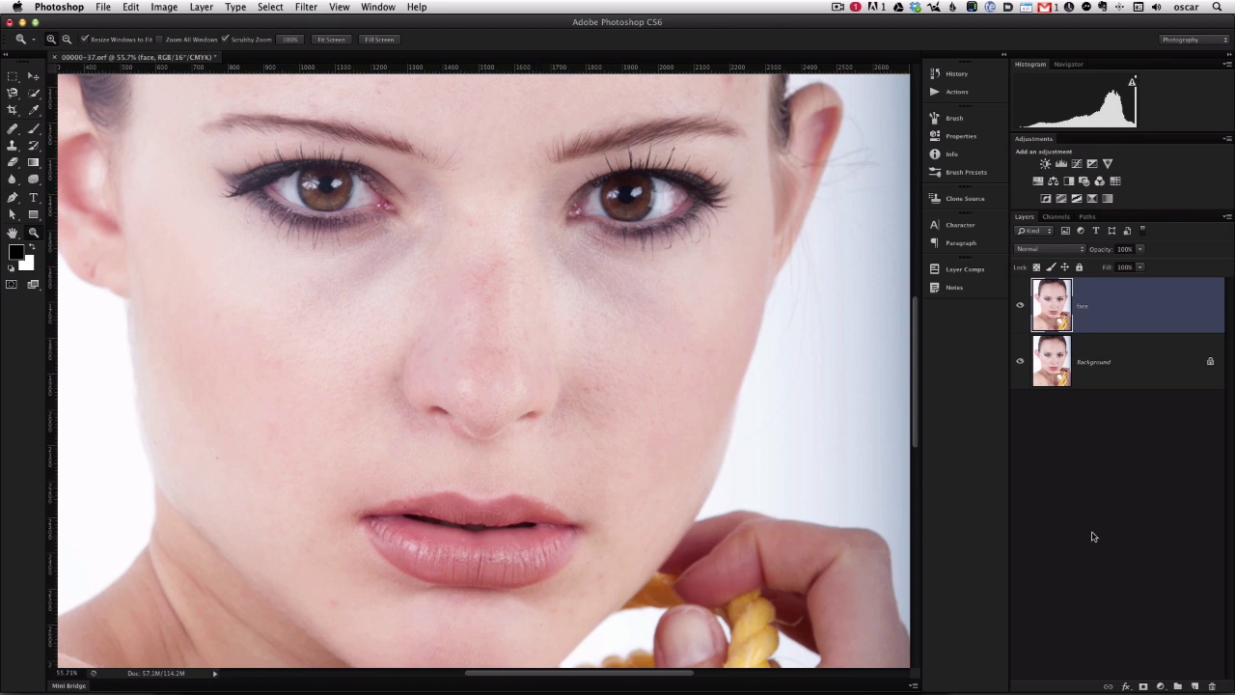
Step: Add an empty layer above the face layer and name it help
left_click(1195, 685)
double_click(1085, 307)
key("BackSpace")
type("help")
key("Return")
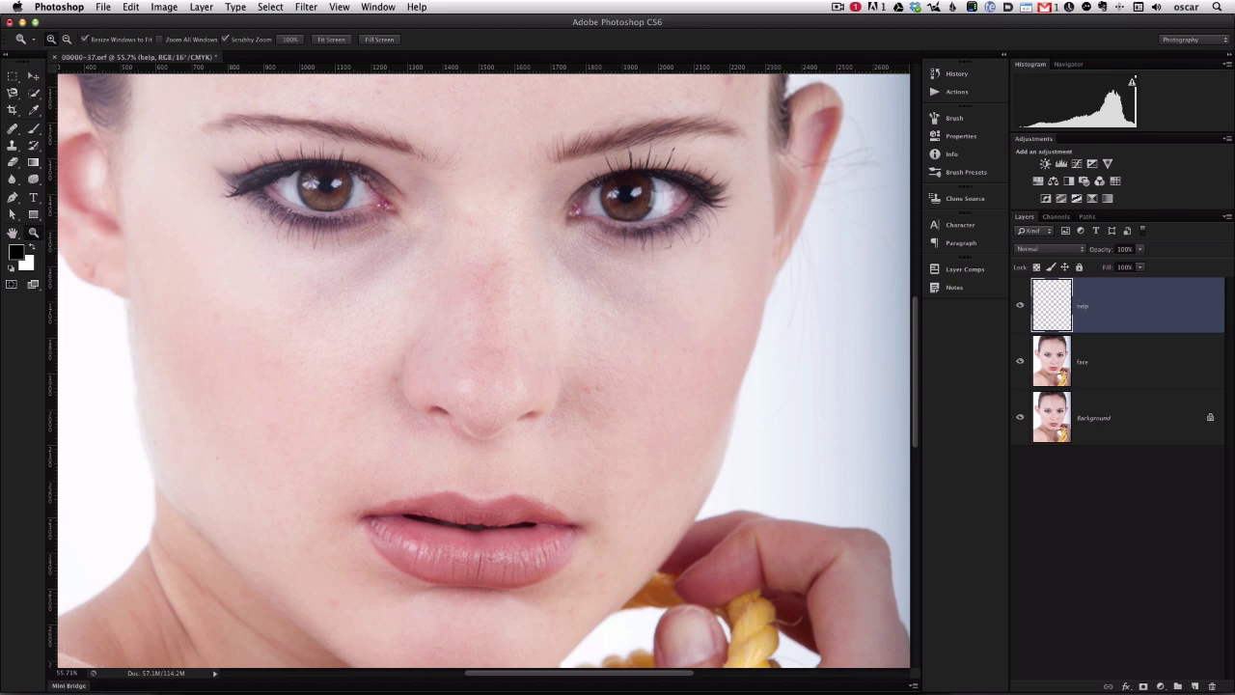
Step: Set the foreground color to red (ff0000) and mark the lip creases with short Brush strokes on the help layer
left_click(33, 110)
left_click(15, 250)
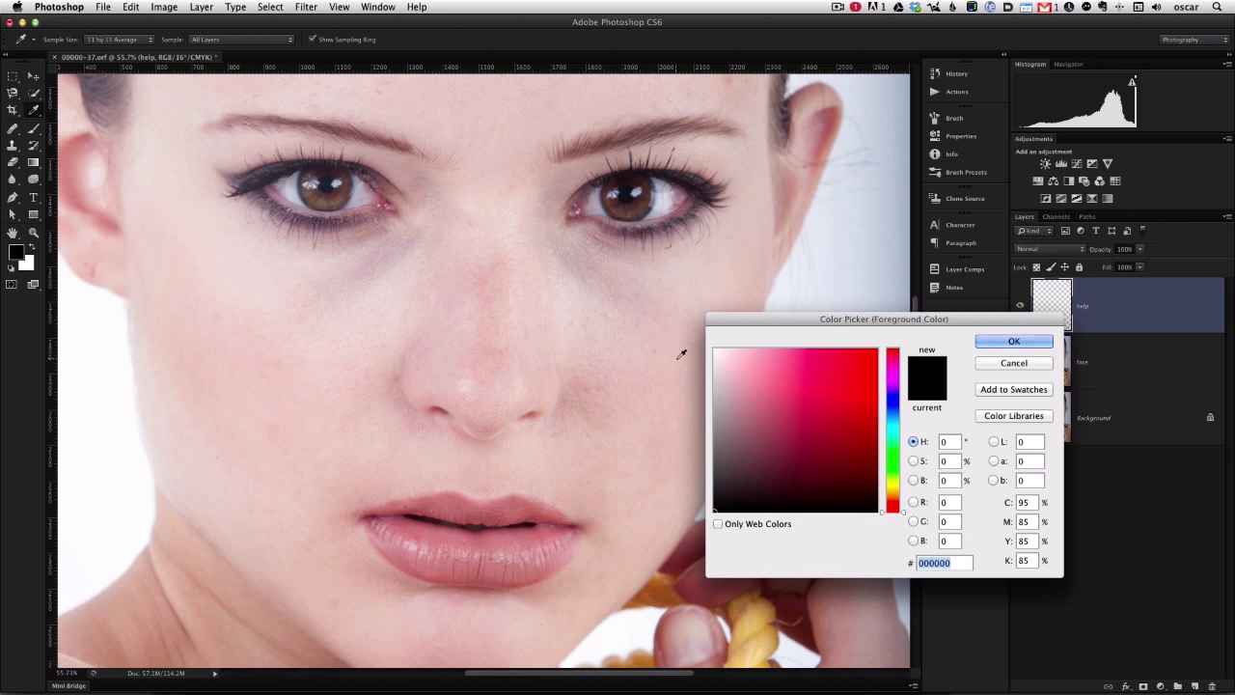
type("ff0000")
left_click(1011, 340)
key("b")
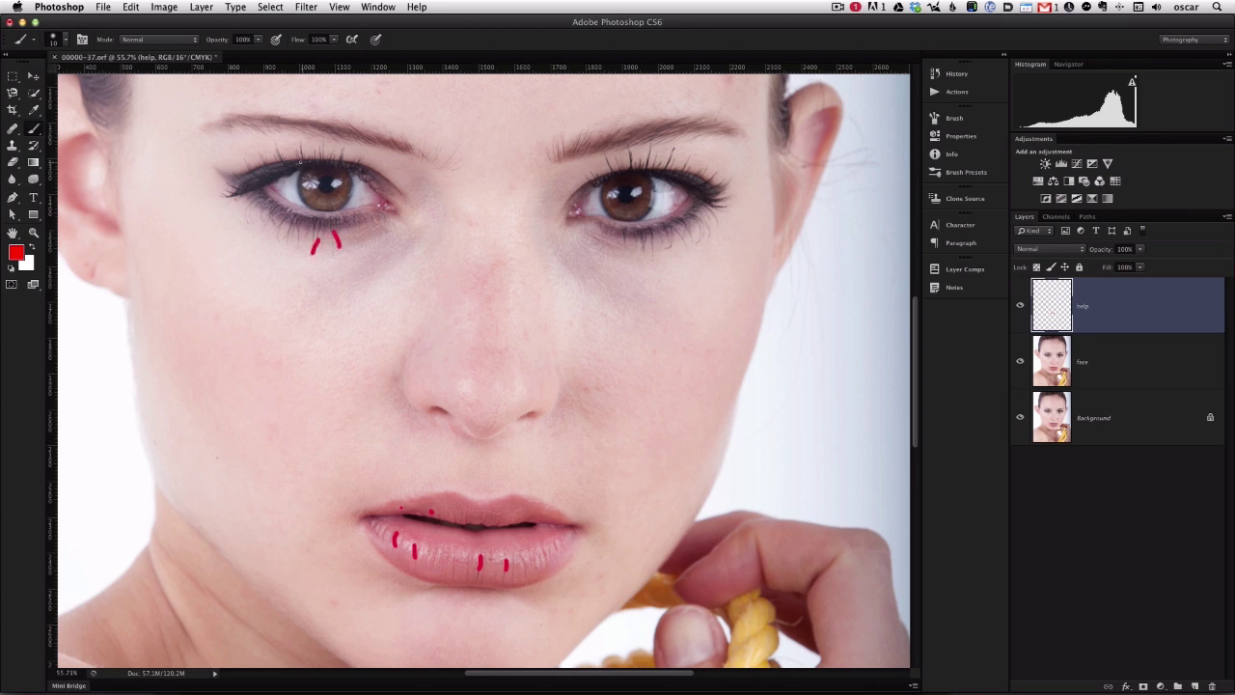
Step: Mark the eyelid areas and the lashes of both eyes with red Brush strokes on the help layer
left_click_drag(211, 127, 229, 174)
mouse_move(407, 151)
left_mouse_down()
mouse_move(425, 172)
mouse_move(416, 203)
left_mouse_up()
left_click_drag(557, 154, 545, 205)
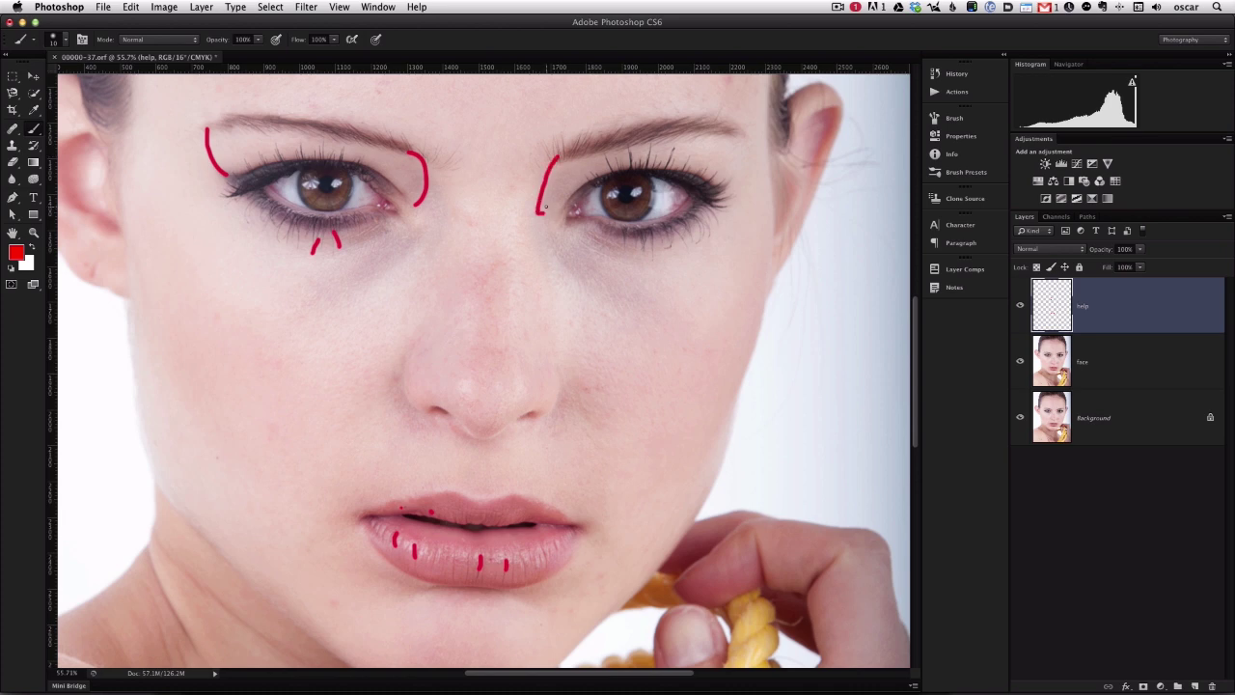
left_click_drag(716, 135, 721, 193)
mouse_move(670, 234)
left_mouse_down()
mouse_move(665, 253)
mouse_move(630, 251)
left_mouse_up()
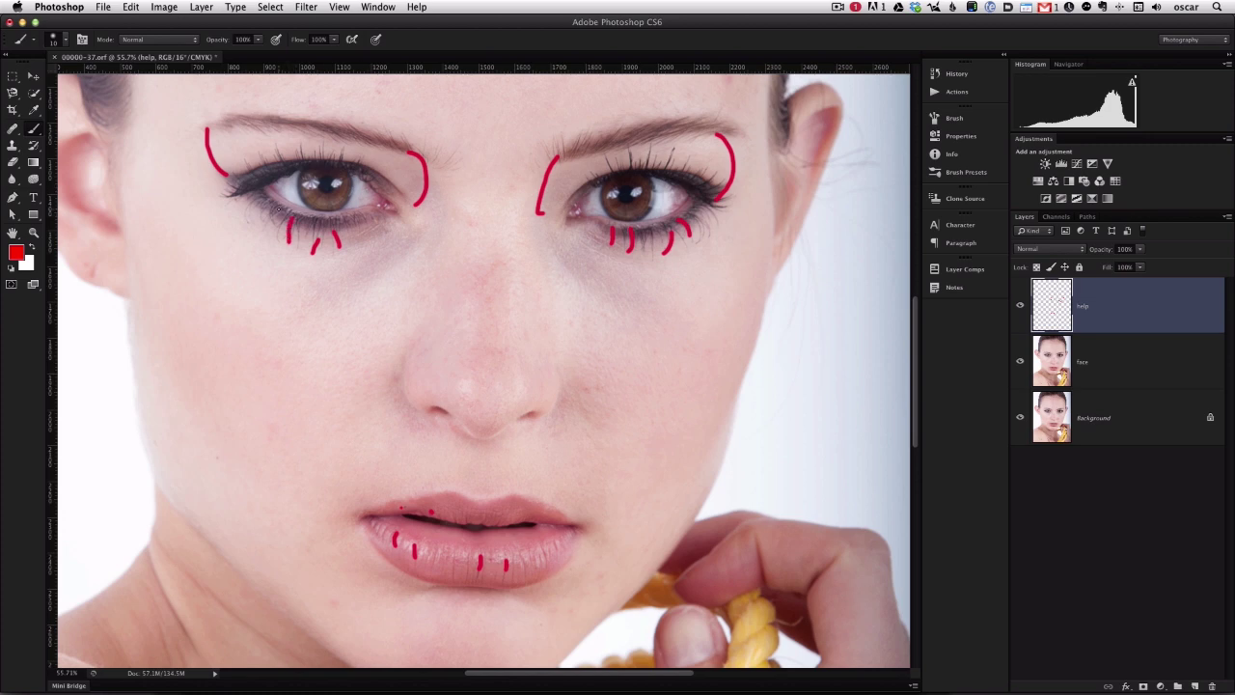
left_click_drag(289, 144, 298, 163)
Step: Hide the help layer and add an empty layer named healing directly above the face layer
left_click(1020, 306)
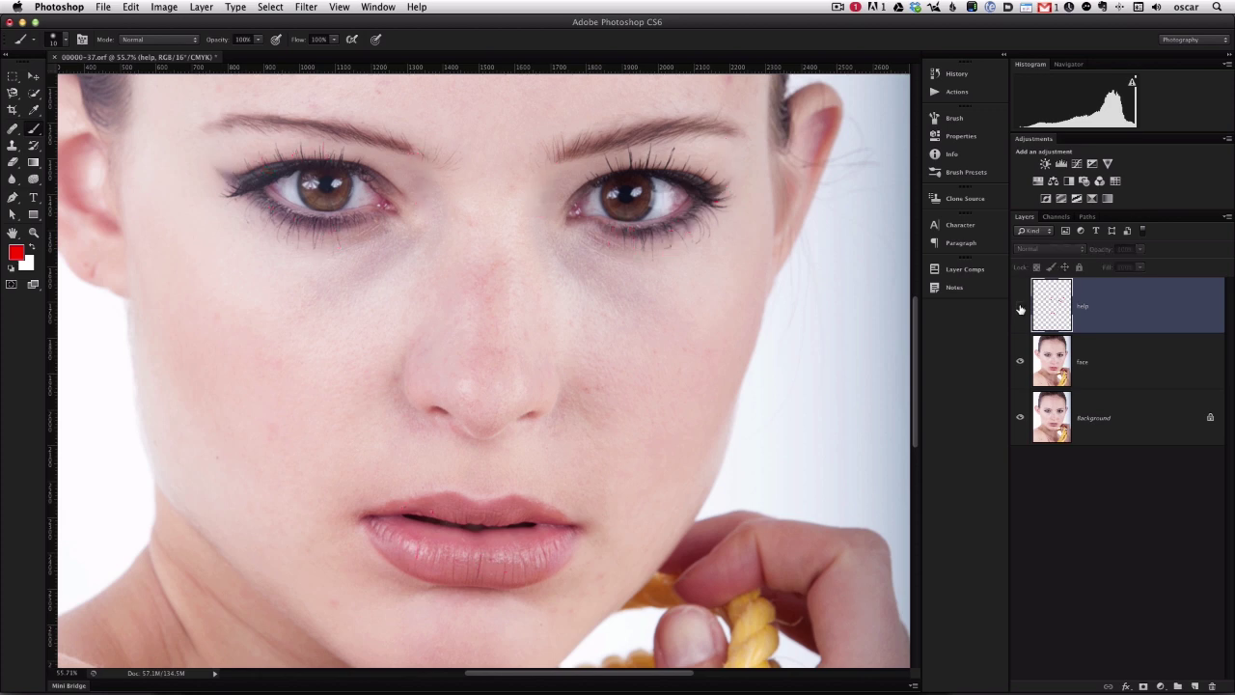
left_click(1118, 366)
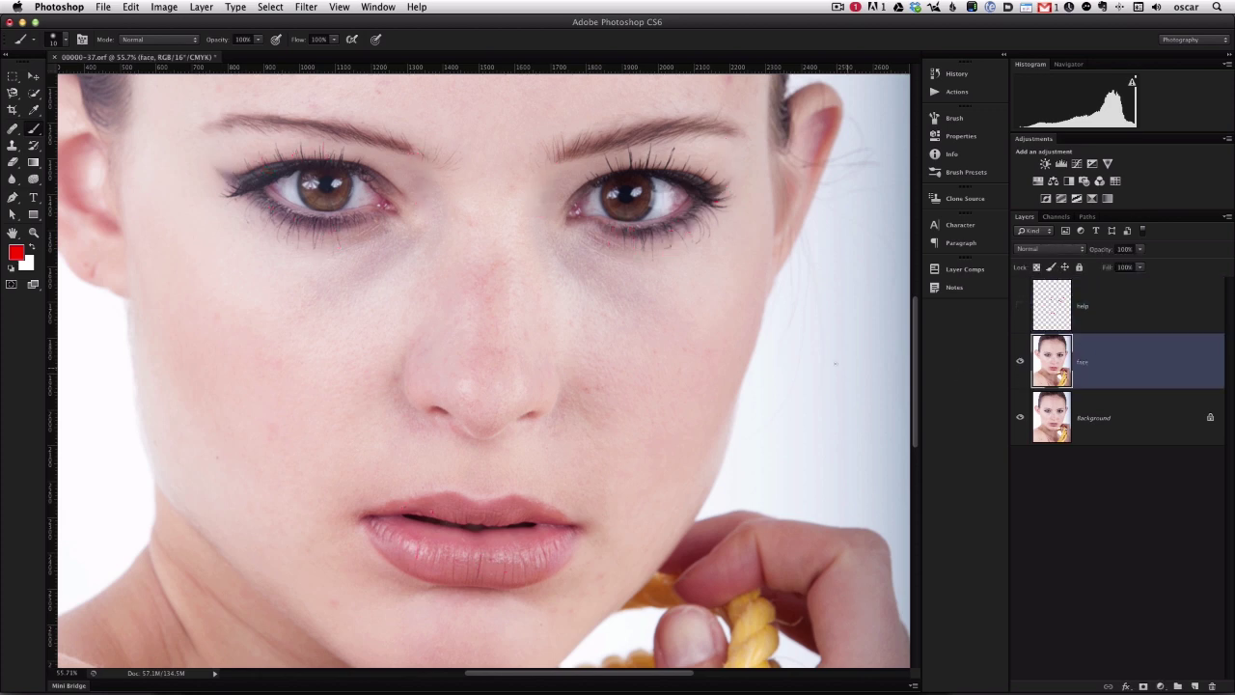
left_click(33, 233)
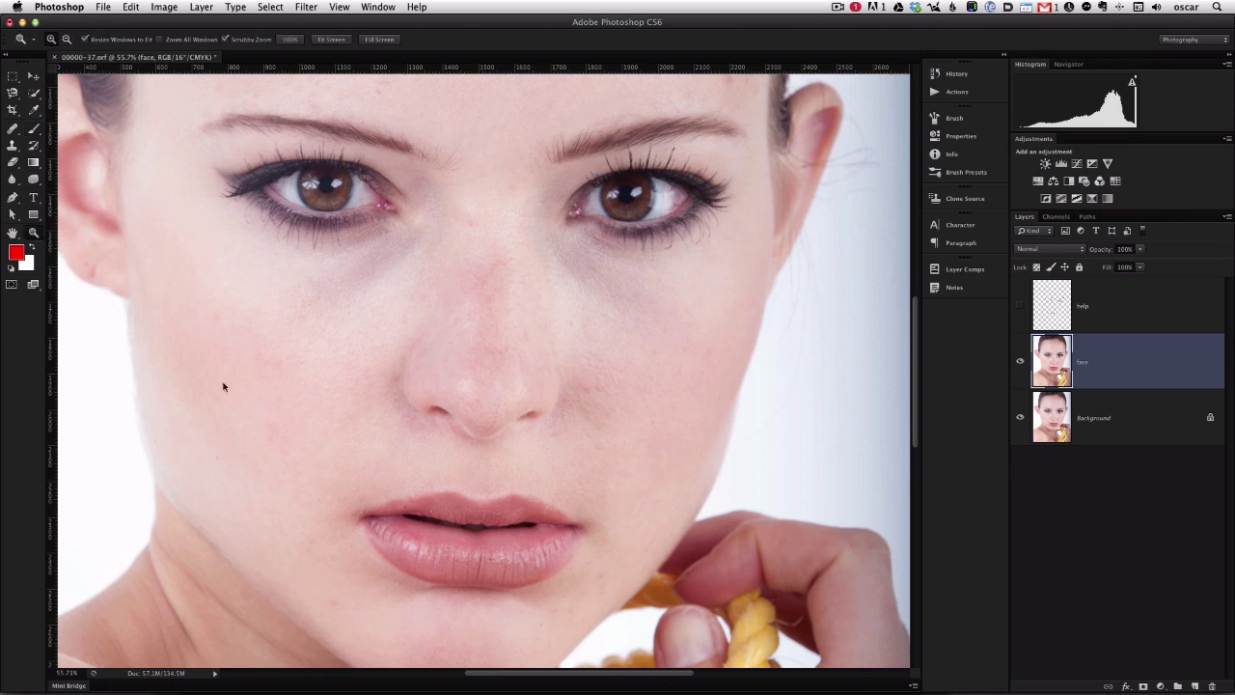
left_click_drag(512, 566, 472, 494)
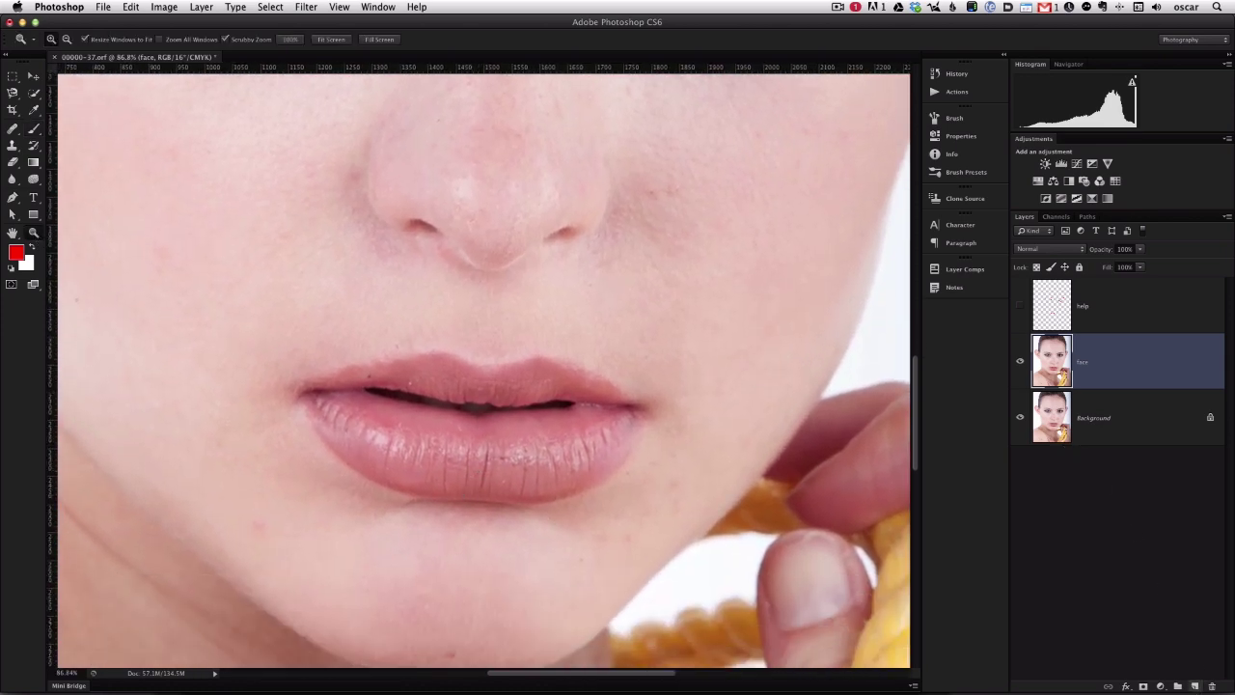
left_click(1194, 686)
double_click(1088, 362)
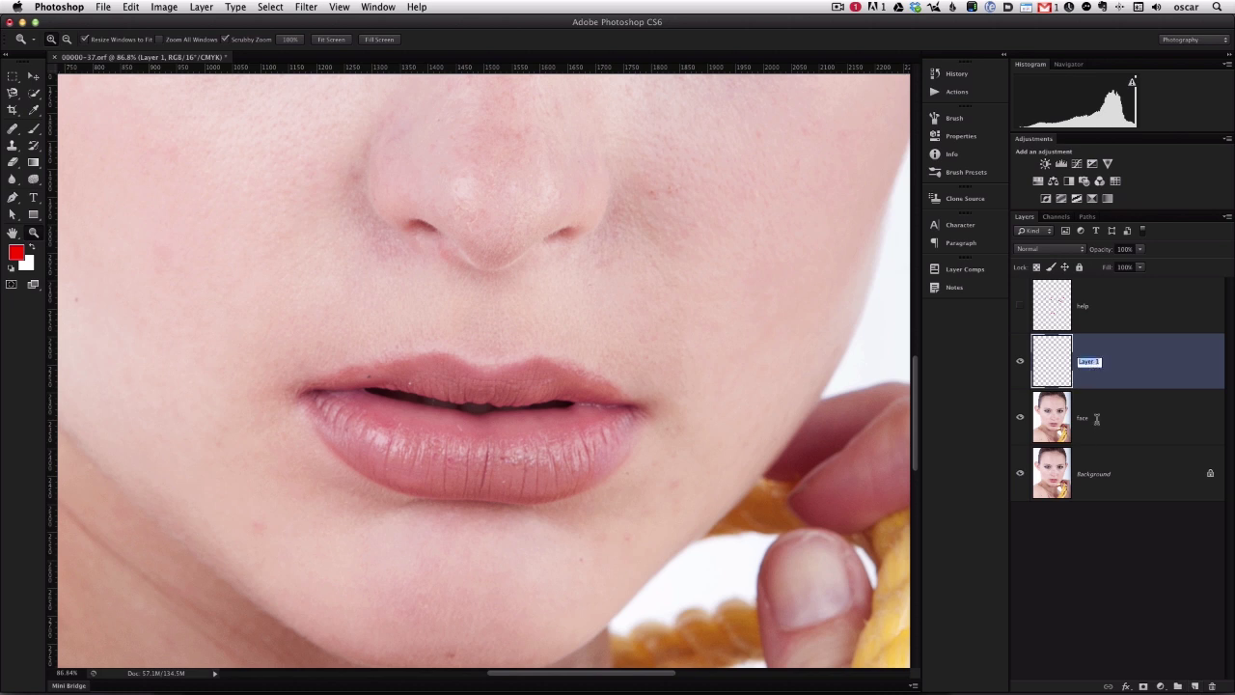
type("hea")
key("Return")
Step: Remove the lower lip's vertical creases with the Healing Brush sampling Current & Below, and compare before and after on the healing layer
left_click(14, 130)
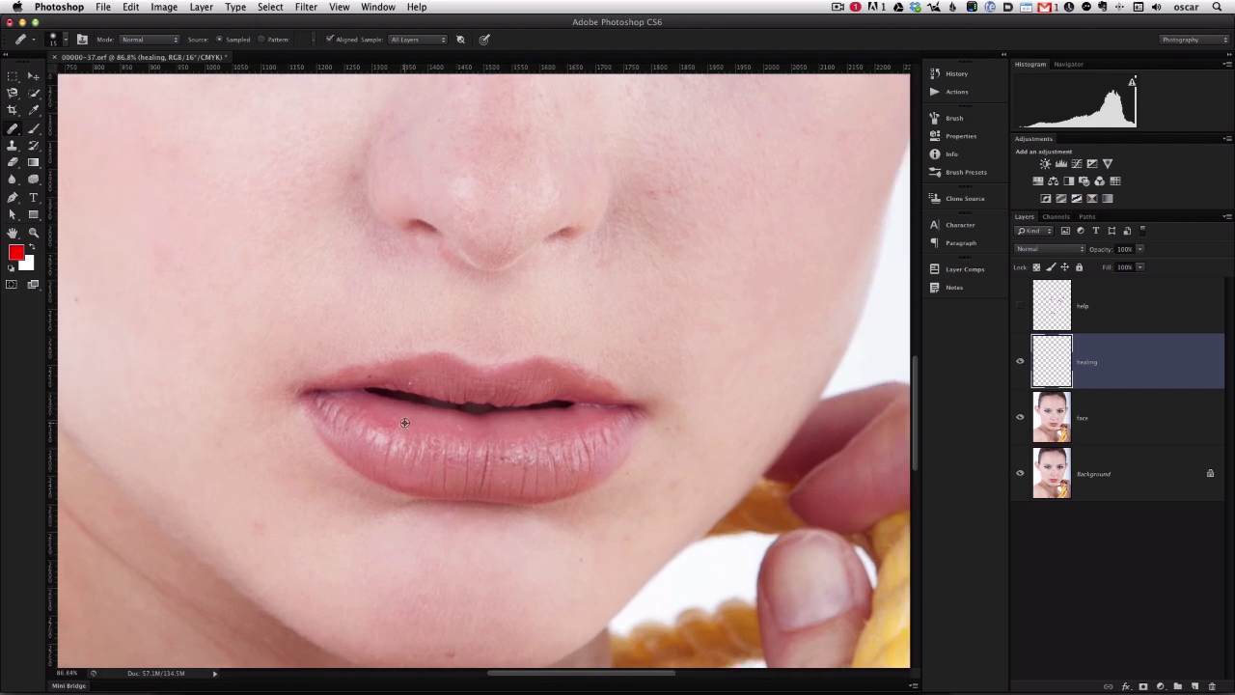
scroll(404, 422, "up", 3)
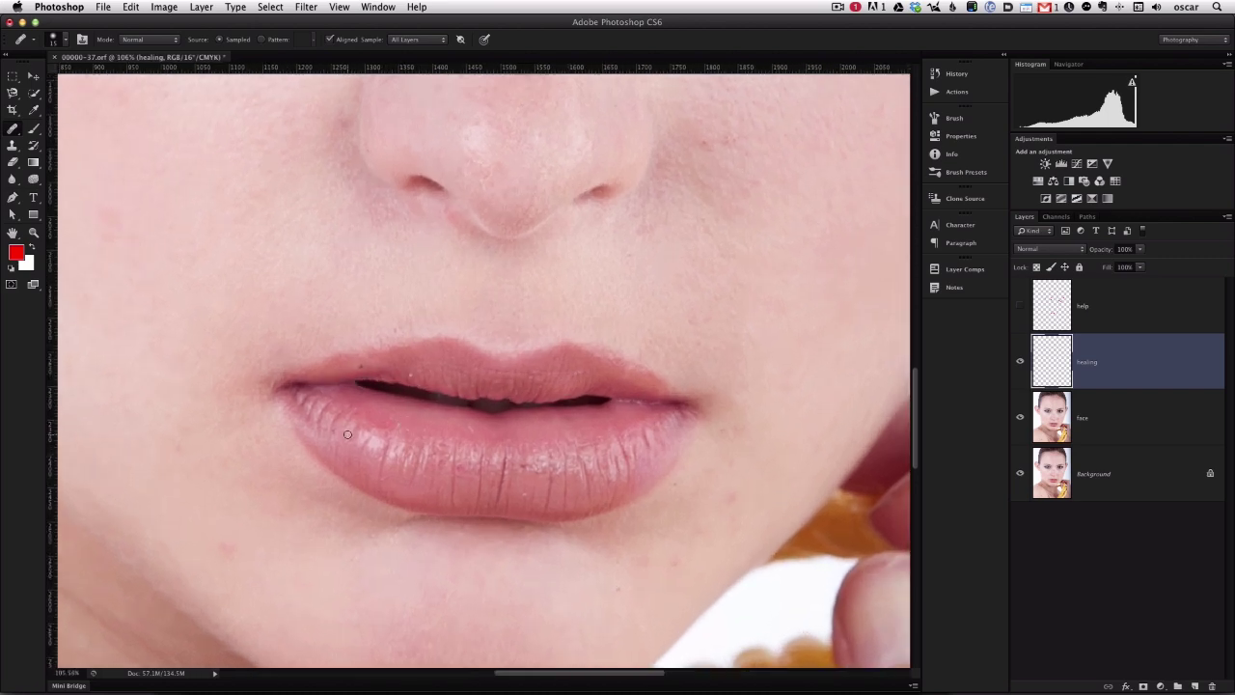
left_click(417, 39)
left_click(415, 28)
left_click_drag(378, 455, 380, 443)
left_click_drag(413, 472, 419, 474)
mouse_move(477, 506)
left_mouse_down()
mouse_move(478, 448)
mouse_move(437, 487)
mouse_move(450, 502)
mouse_move(453, 455)
left_mouse_up()
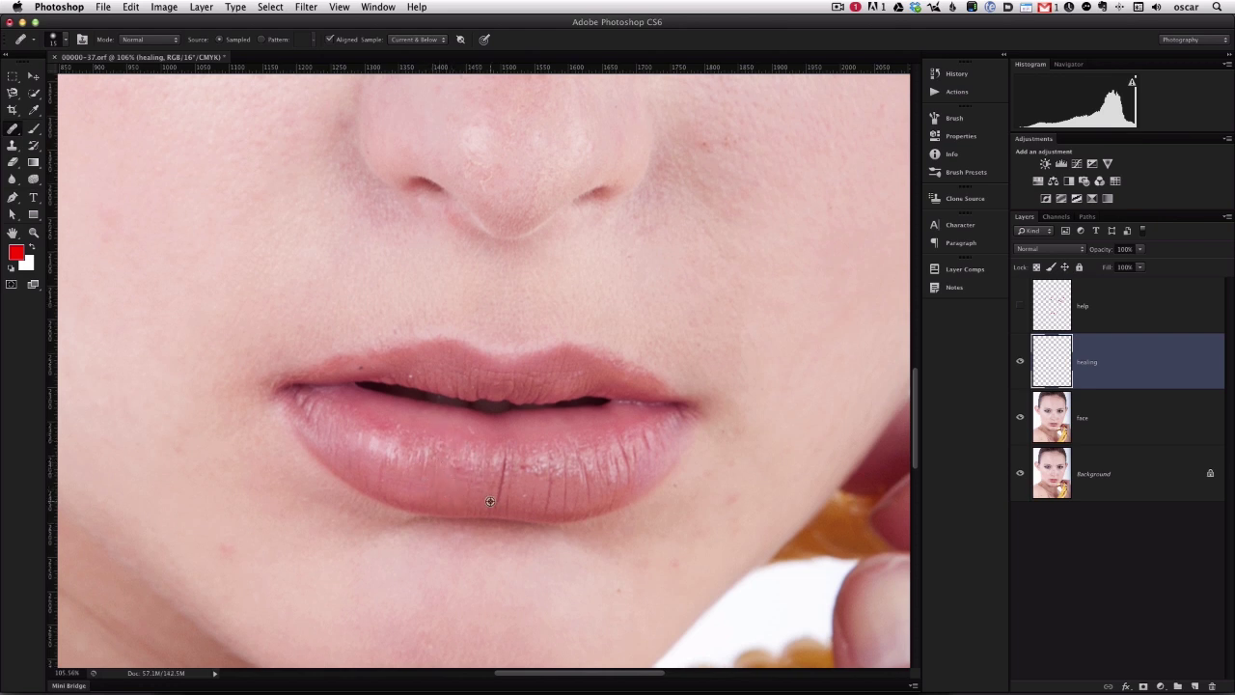
left_click_drag(493, 504, 502, 459)
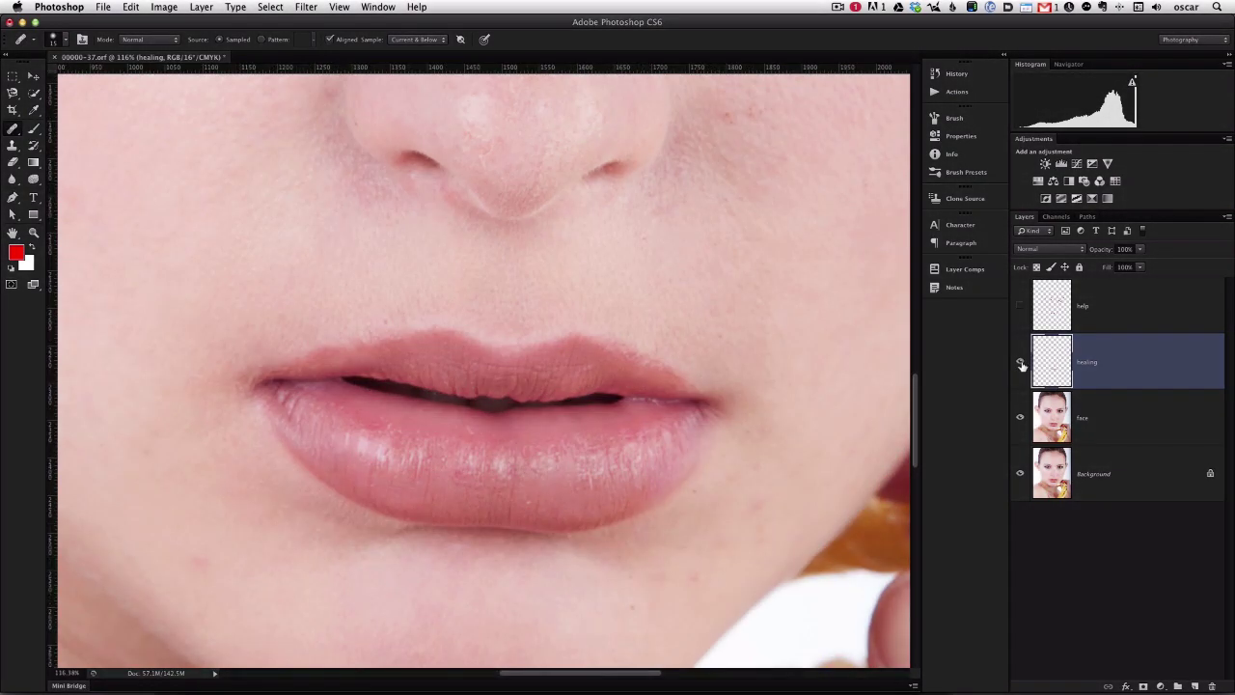
left_click(1020, 363)
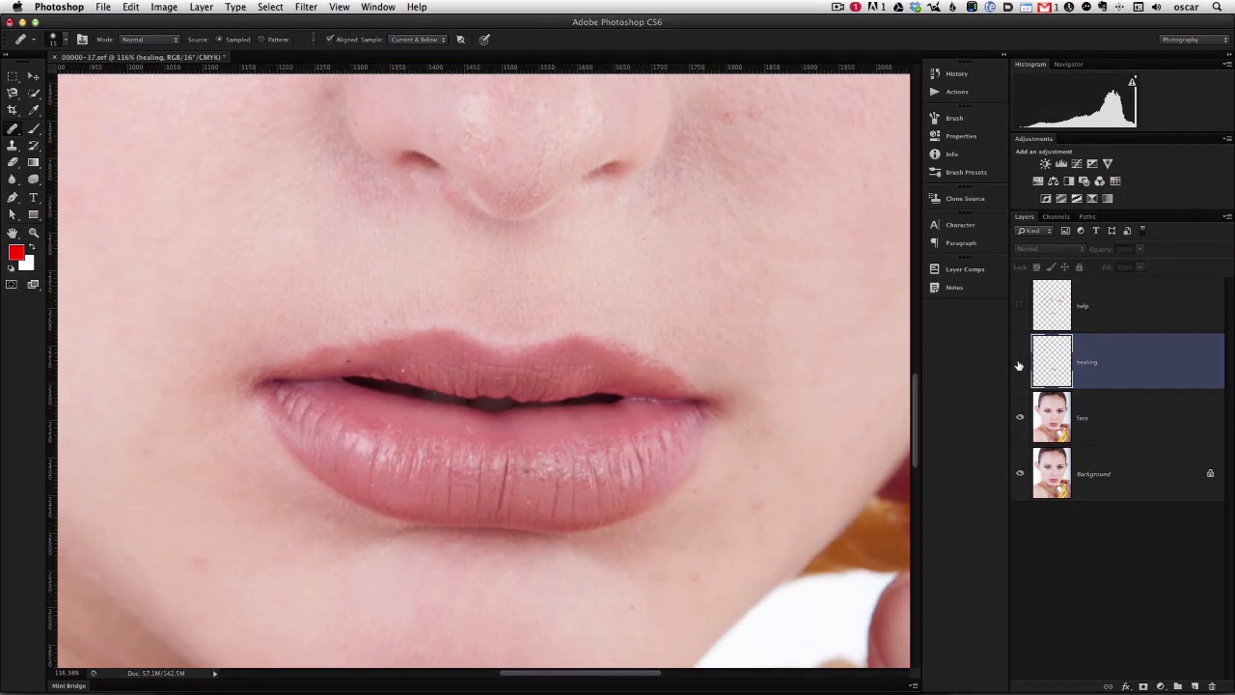
left_click(1020, 362)
left_click(1019, 363)
left_click(1019, 363)
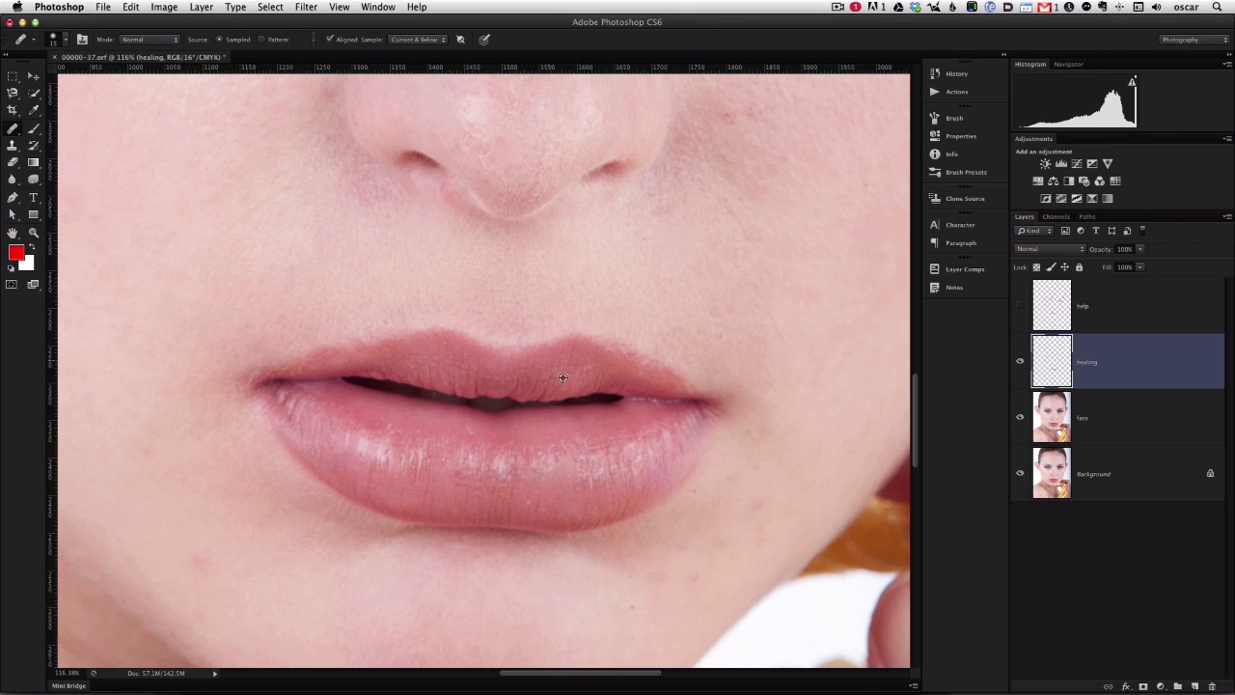
Step: Heal the creases on the upper lip, and merge the healing layer with the face layer
mouse_move(556, 370)
left_mouse_down()
mouse_move(609, 366)
mouse_move(570, 363)
left_mouse_up()
left_click(1019, 362)
left_click(1020, 362)
left_click(1088, 421, "shift")
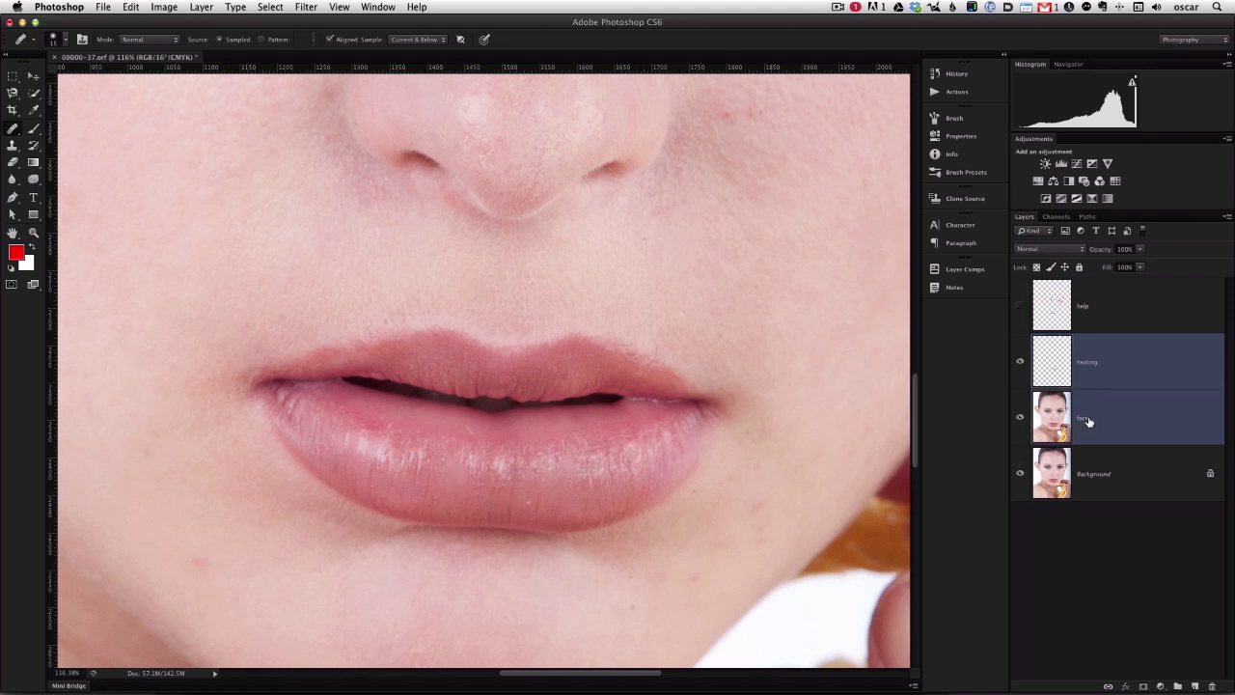
key("super+e")
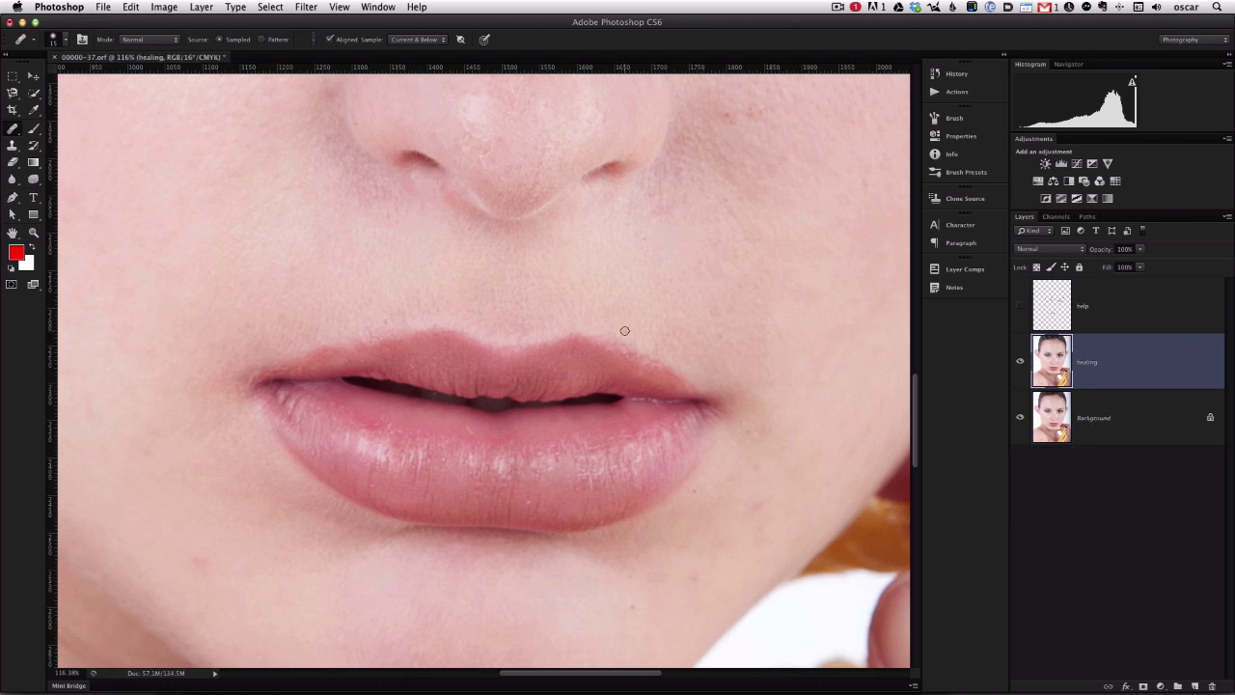
Step: Configure Quick Mask to indicate Selected Areas in red at 100% opacity, and enter Quick Mask mode
left_click(11, 283)
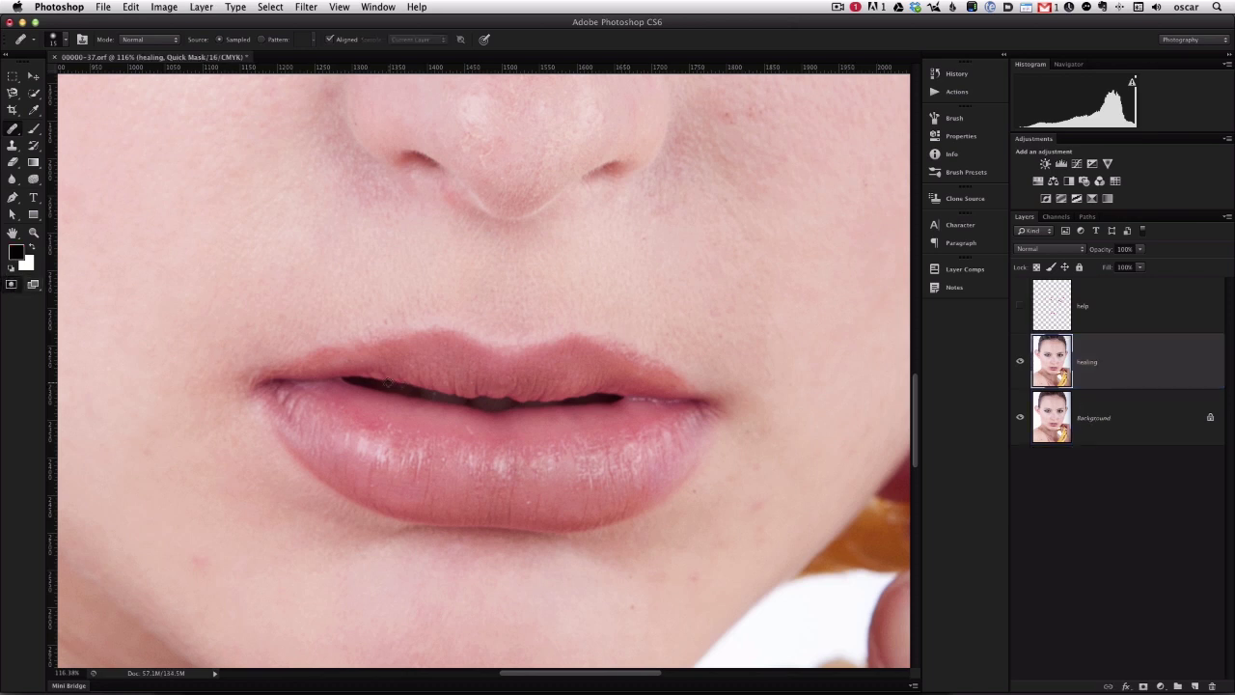
double_click(12, 284)
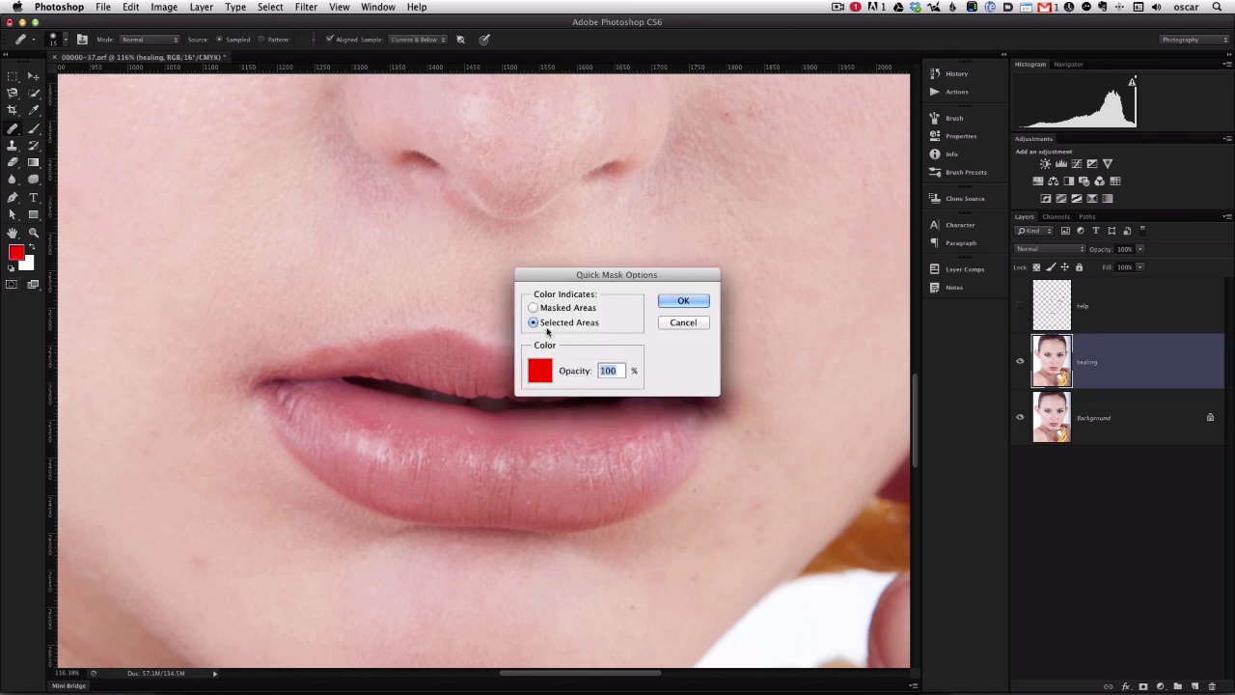
left_click(672, 300)
left_click(11, 283)
Step: Paint the Quick Mask over the upper and lower lips with the Brush, leaving the mouth opening unmasked
key("b")
mouse_move(279, 369)
left_mouse_down()
mouse_move(439, 330)
mouse_move(485, 345)
mouse_move(604, 340)
mouse_move(691, 389)
mouse_move(276, 375)
mouse_move(385, 374)
mouse_move(473, 395)
mouse_move(706, 396)
left_mouse_up()
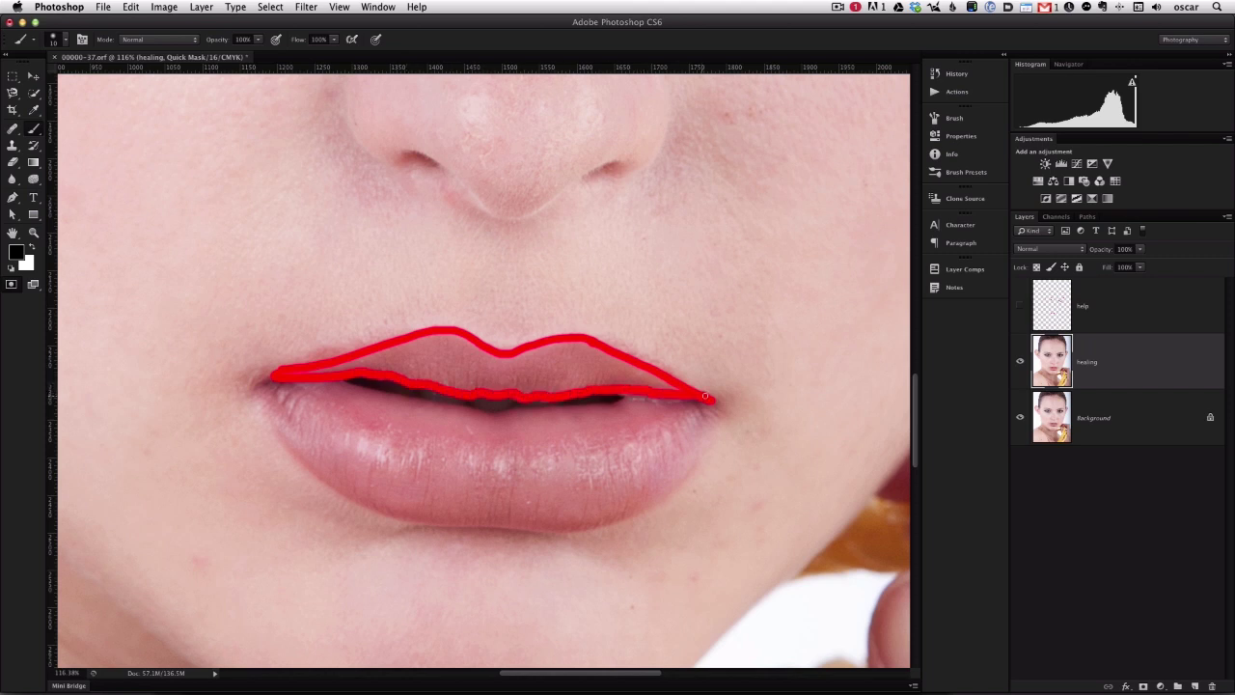
mouse_move(340, 379)
left_mouse_down()
mouse_move(515, 416)
mouse_move(714, 397)
left_mouse_up()
key("bracketright")
key("bracketright")
mouse_move(270, 374)
left_mouse_down()
mouse_move(366, 479)
mouse_move(488, 510)
mouse_move(563, 516)
mouse_move(620, 501)
mouse_move(659, 479)
mouse_move(711, 403)
left_mouse_up()
mouse_move(270, 383)
left_mouse_down()
mouse_move(309, 446)
mouse_move(405, 506)
mouse_move(497, 511)
mouse_move(340, 403)
mouse_move(449, 428)
mouse_move(613, 430)
mouse_move(637, 468)
mouse_move(656, 429)
mouse_move(487, 488)
mouse_move(423, 434)
mouse_move(598, 465)
mouse_move(357, 446)
left_mouse_up()
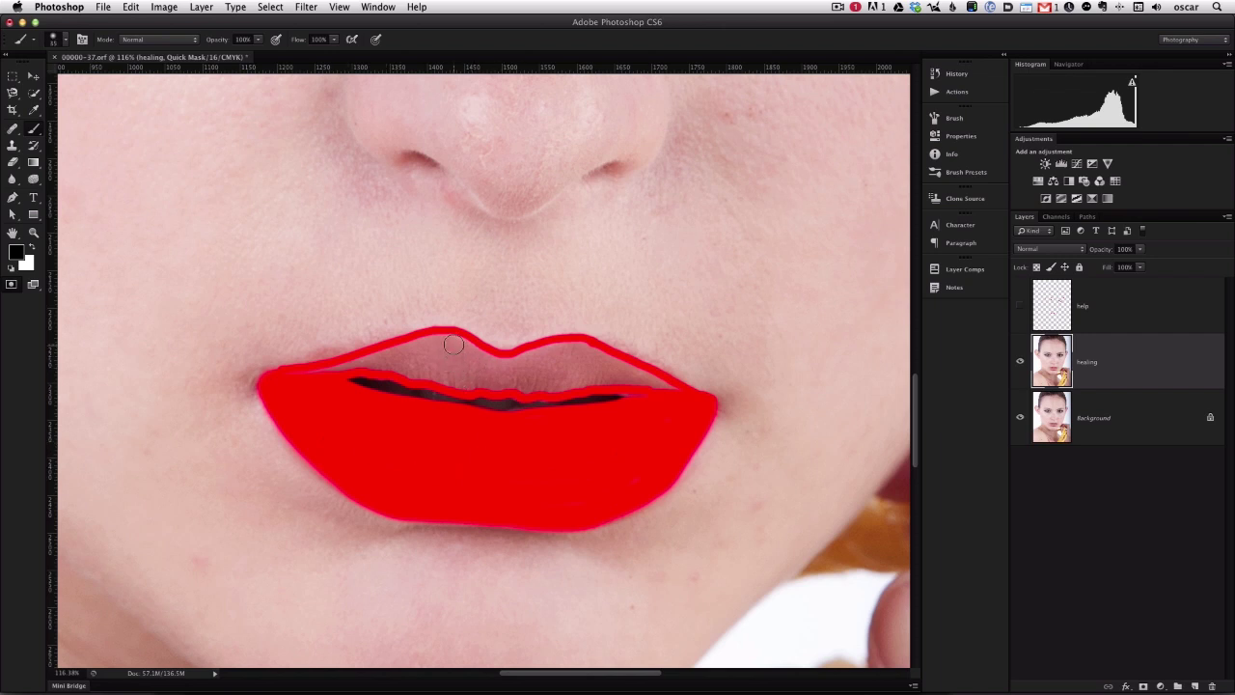
mouse_move(463, 349)
left_mouse_down()
mouse_move(316, 377)
mouse_move(664, 388)
mouse_move(564, 345)
mouse_move(464, 356)
mouse_move(497, 364)
mouse_move(428, 357)
mouse_move(503, 374)
mouse_move(471, 381)
mouse_move(626, 377)
mouse_move(558, 355)
mouse_move(503, 373)
mouse_move(572, 366)
left_mouse_up()
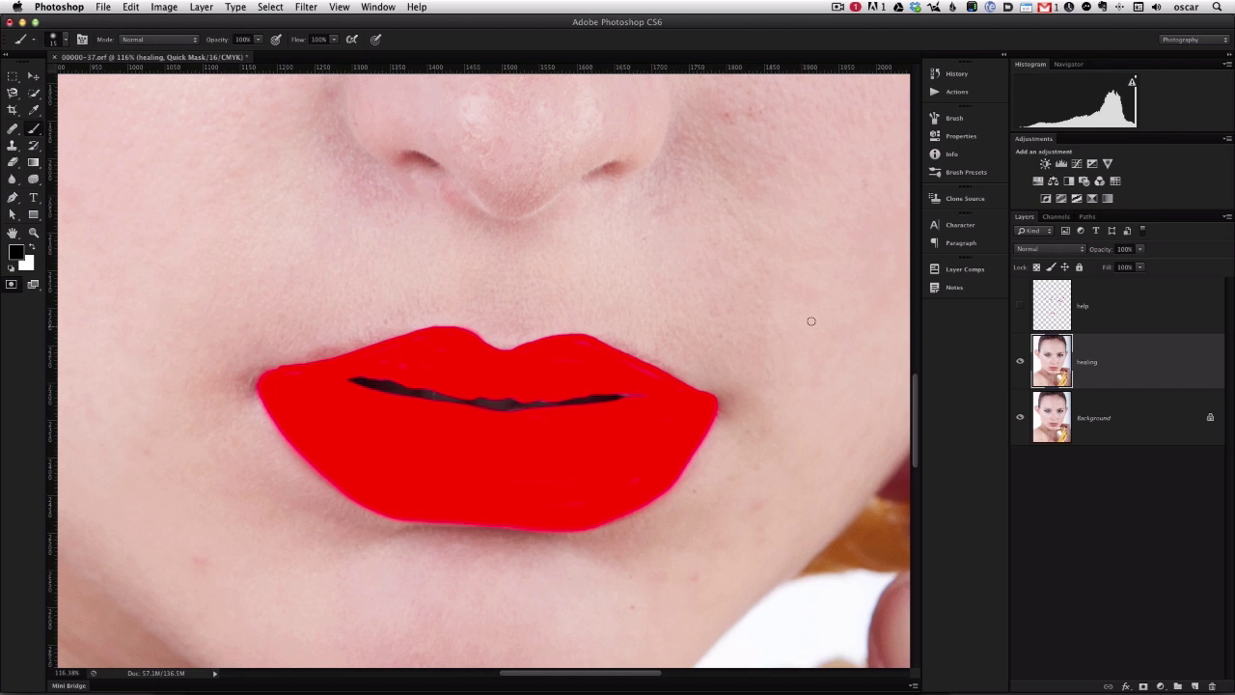
Step: Save the lip mask selection as an alpha channel, and deselect it
left_click(1056, 216)
double_click(1078, 468)
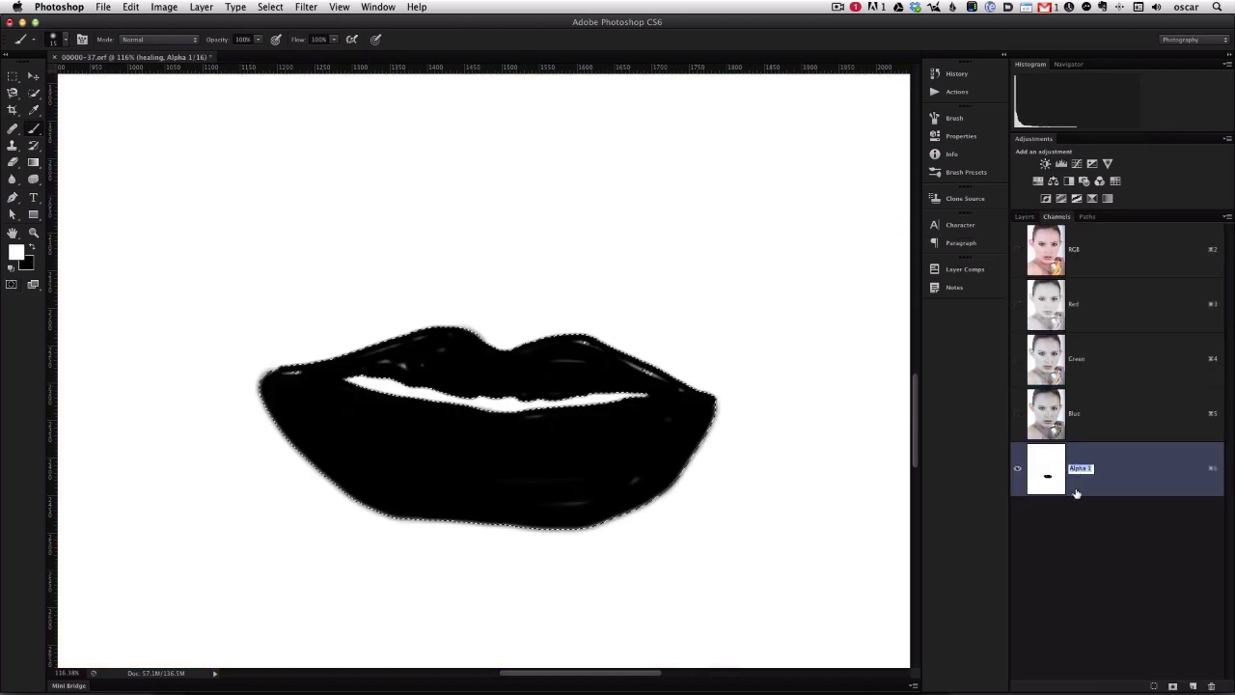
key("Return")
key("super+d")
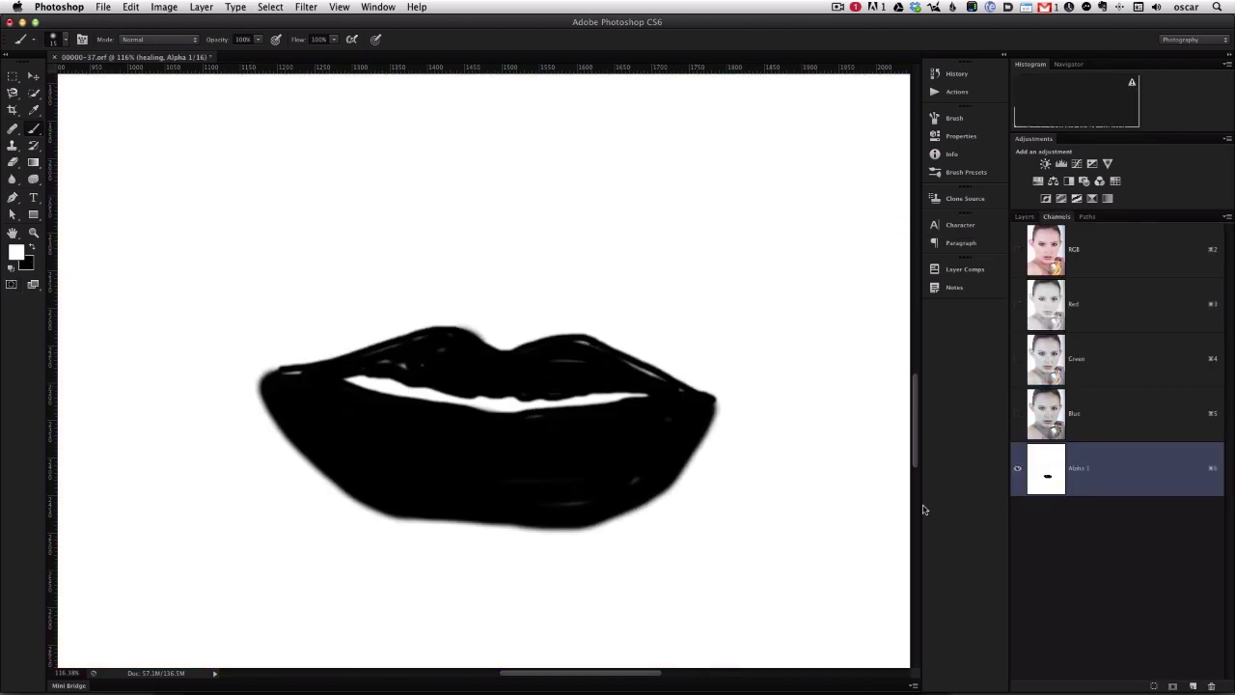
Step: Fill the gaps inside the lip shape of the alpha channel with black Brush strokes, and return to the RGB composite
key("x")
key("bracketright")
left_click_drag(604, 354, 531, 359)
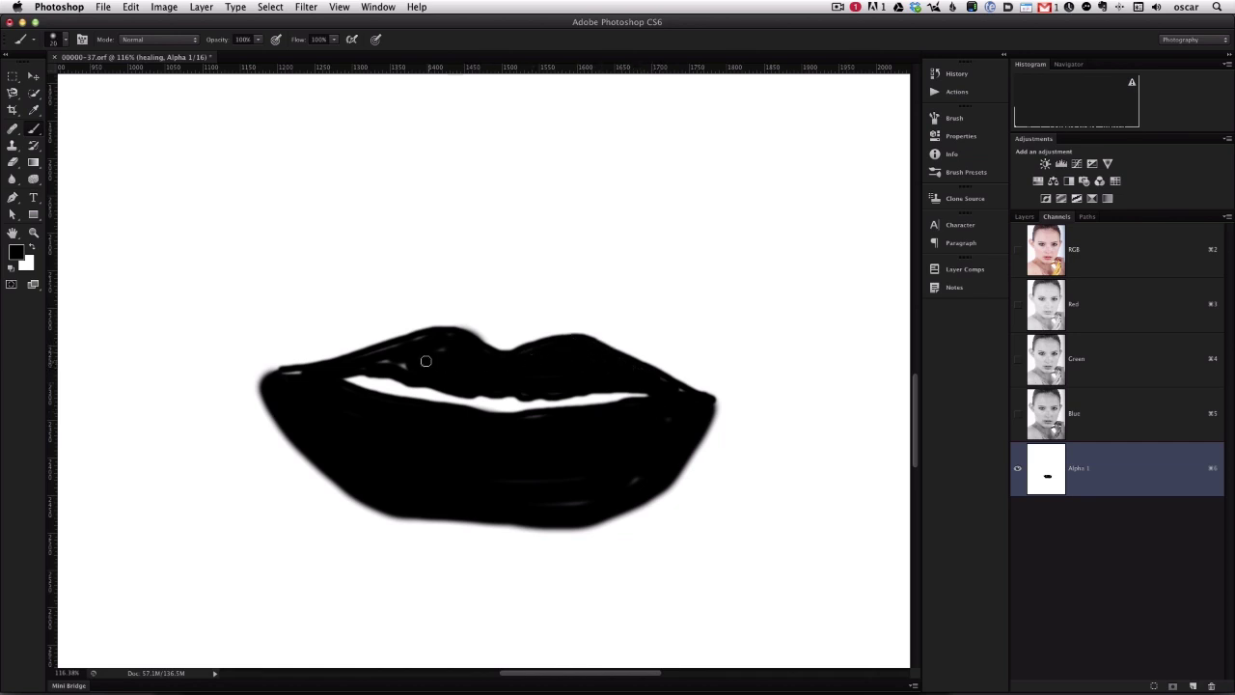
mouse_move(378, 357)
left_mouse_down()
mouse_move(411, 367)
mouse_move(447, 351)
mouse_move(426, 338)
mouse_move(284, 376)
mouse_move(419, 476)
mouse_move(514, 495)
mouse_move(599, 490)
mouse_move(494, 478)
mouse_move(614, 466)
mouse_move(629, 483)
mouse_move(671, 425)
mouse_move(652, 376)
left_mouse_up()
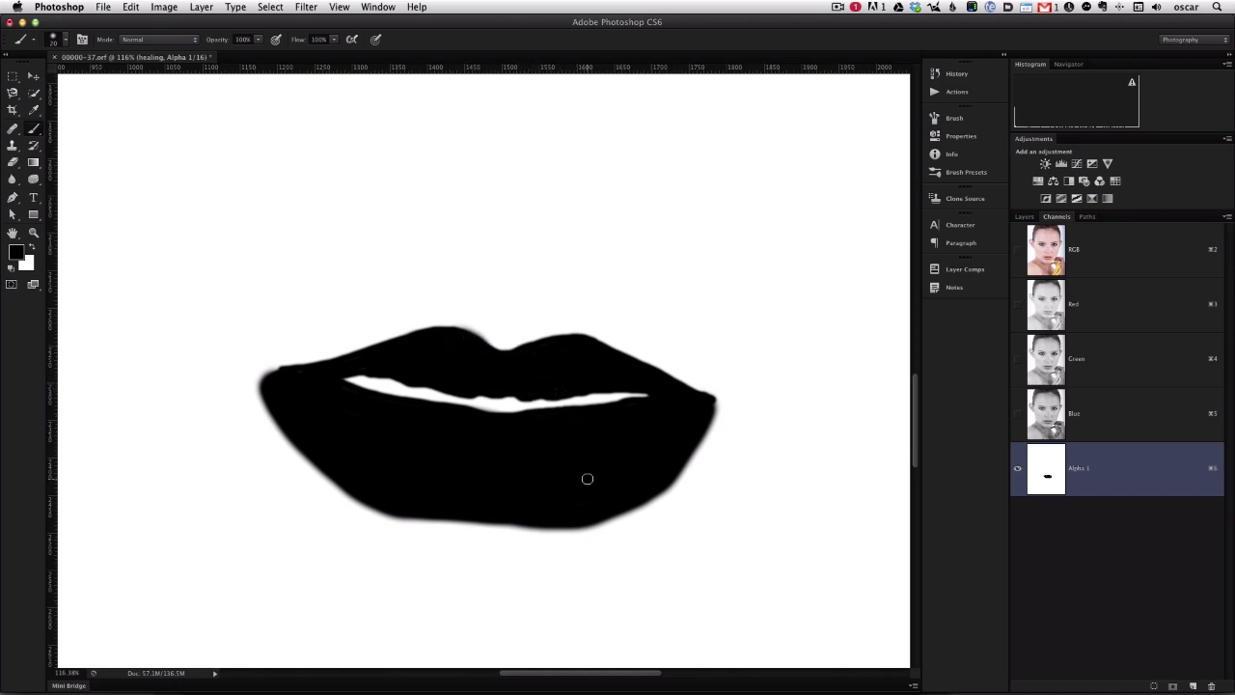
left_click(1095, 259)
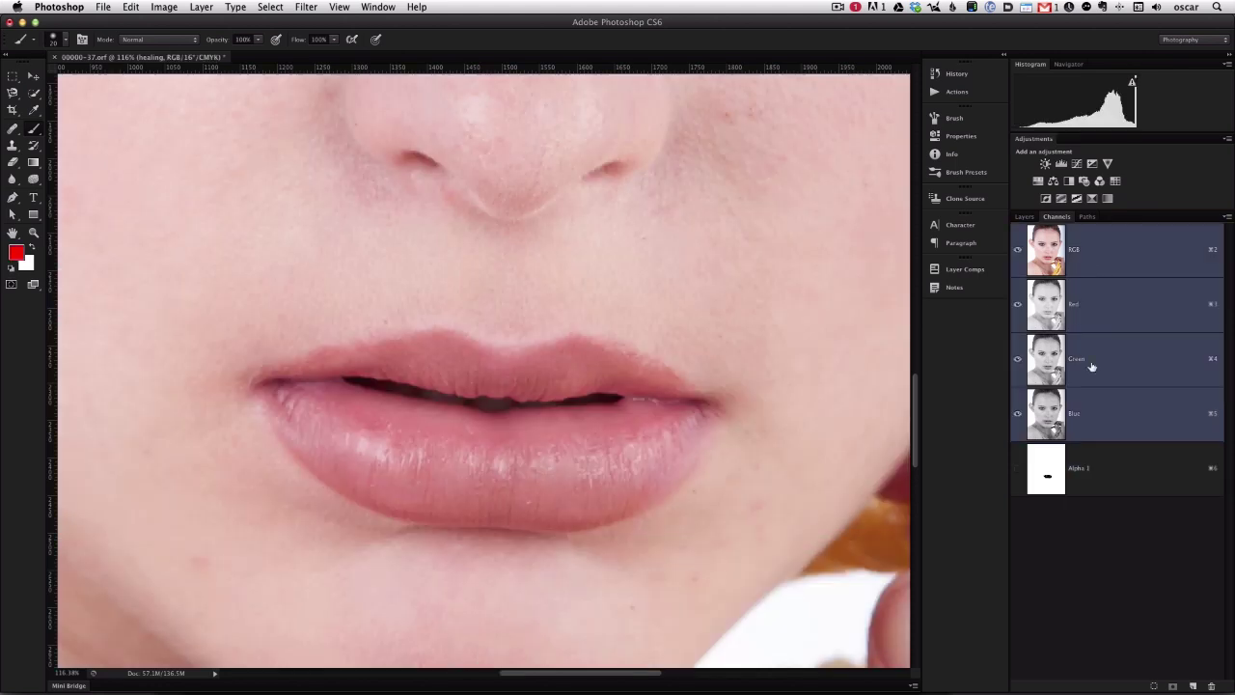
Step: Load the Alpha 1 channel as a selection and create a Solid Color fill layer from it in dark red #670000
left_click(1051, 472, "super")
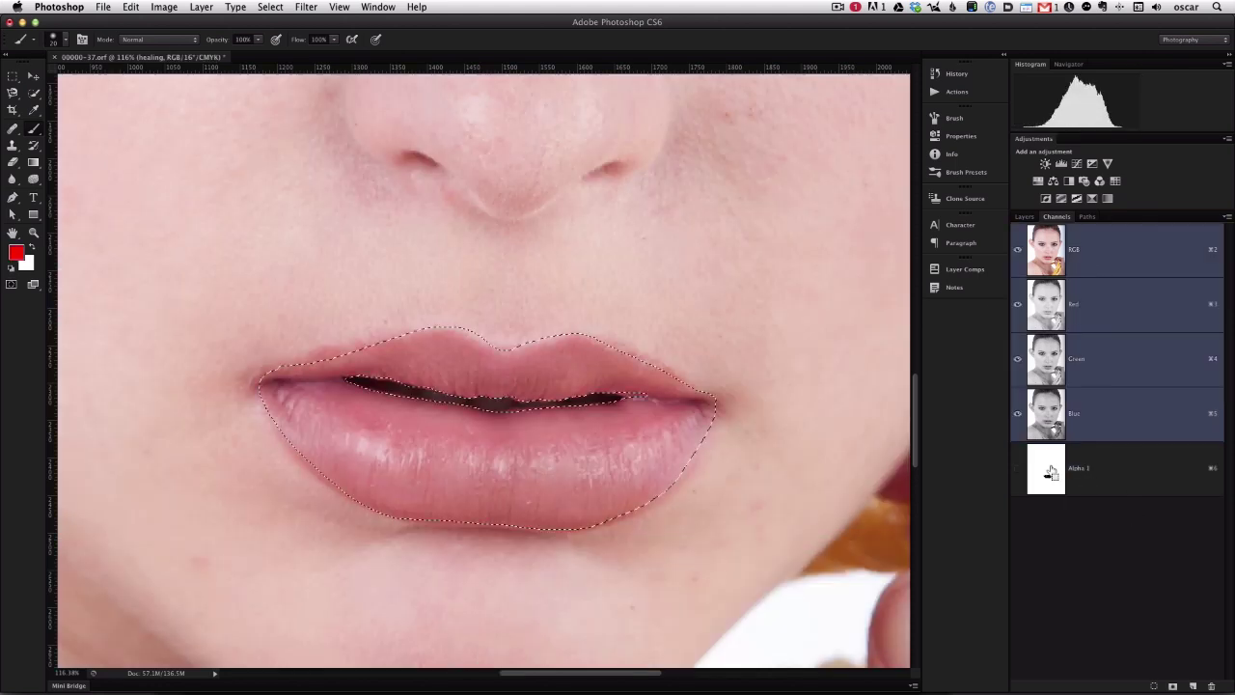
left_click(1024, 218)
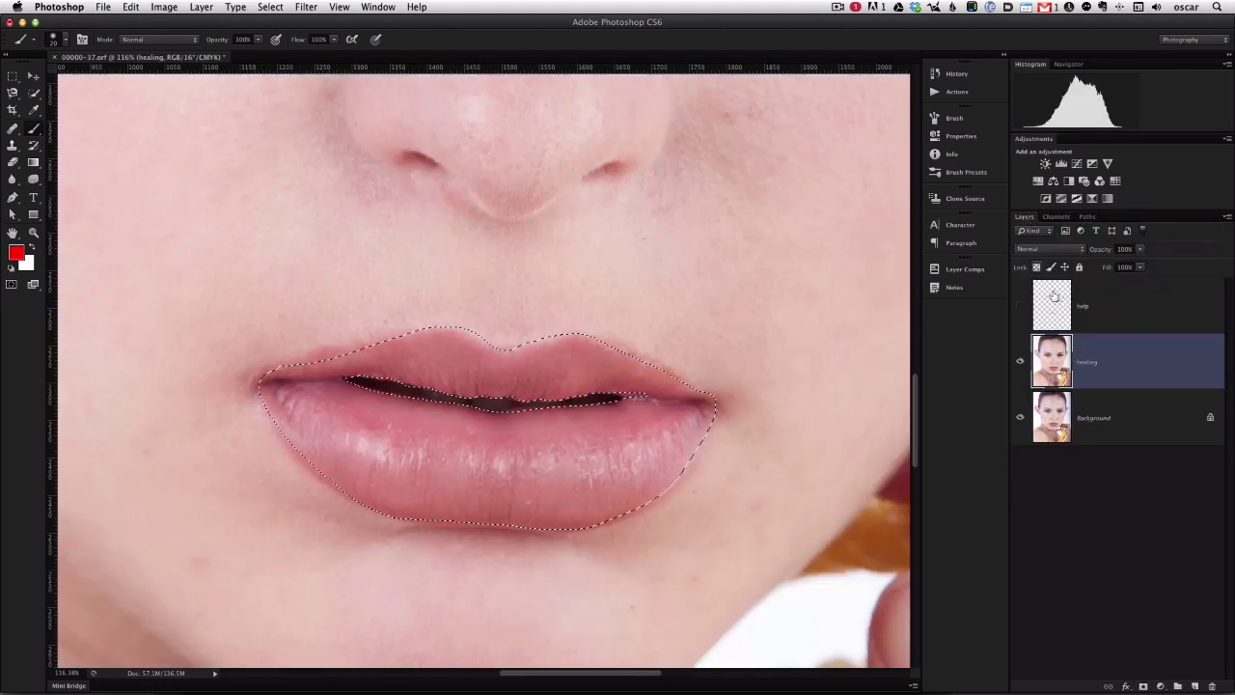
left_click(1161, 686)
left_click(1157, 490)
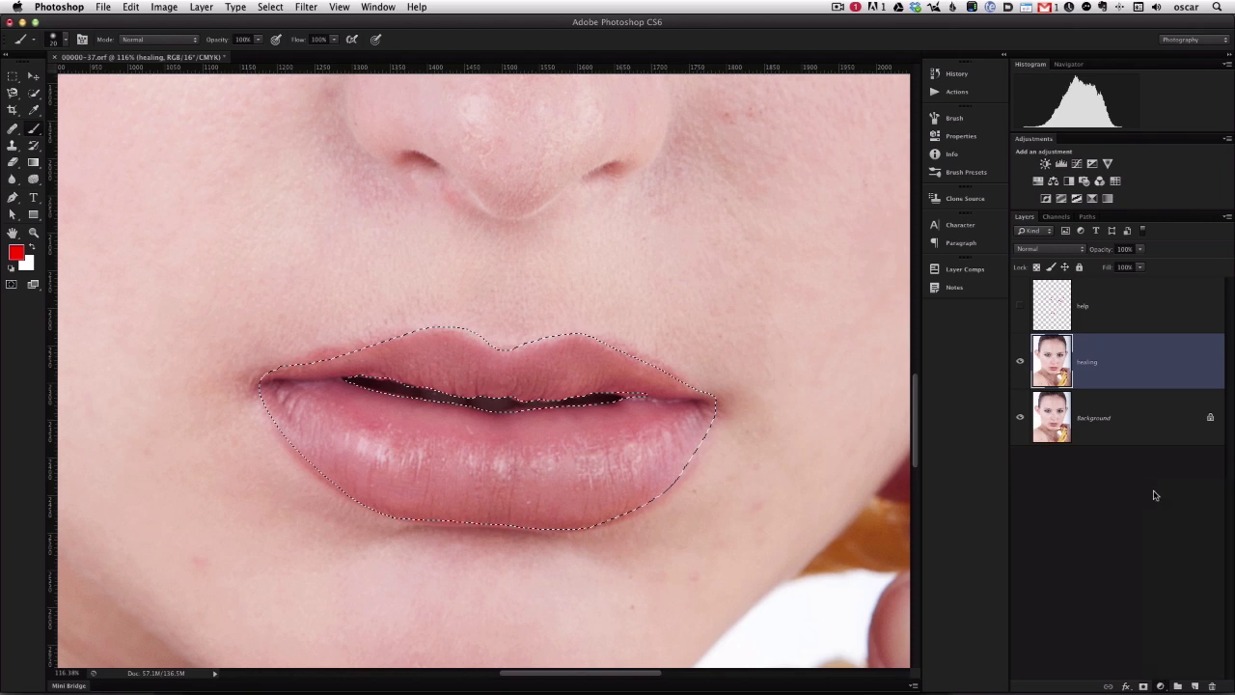
left_click(857, 415)
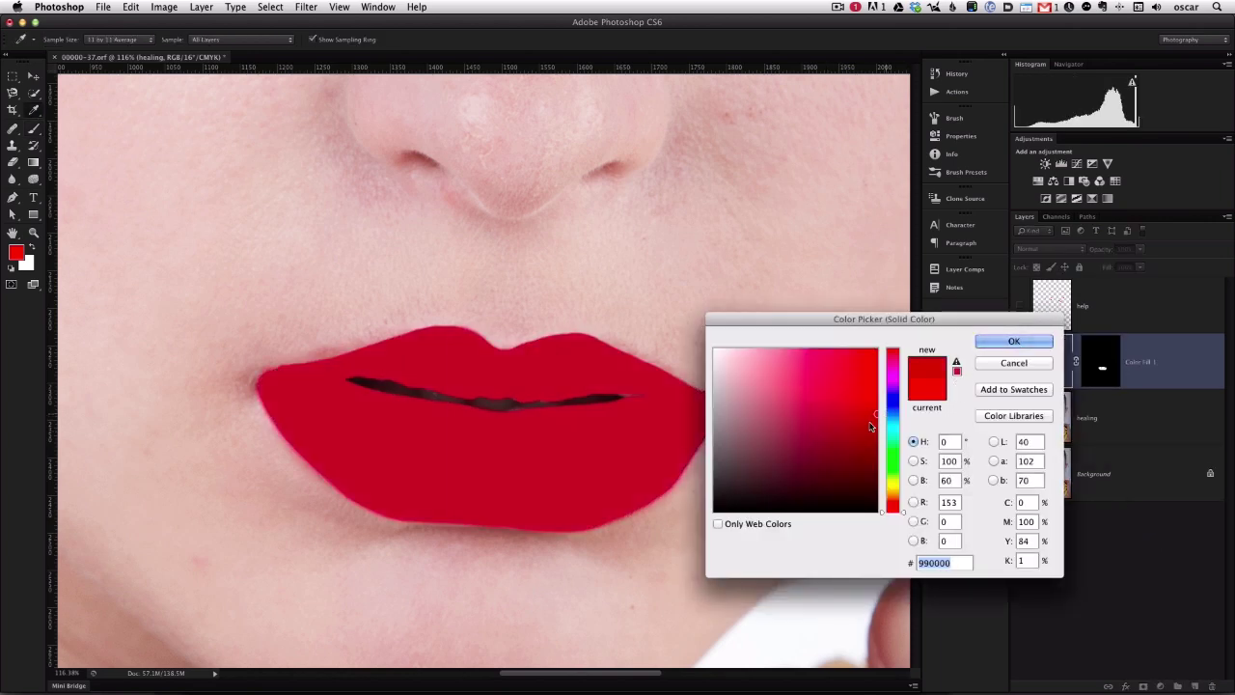
left_click_drag(871, 433, 872, 445)
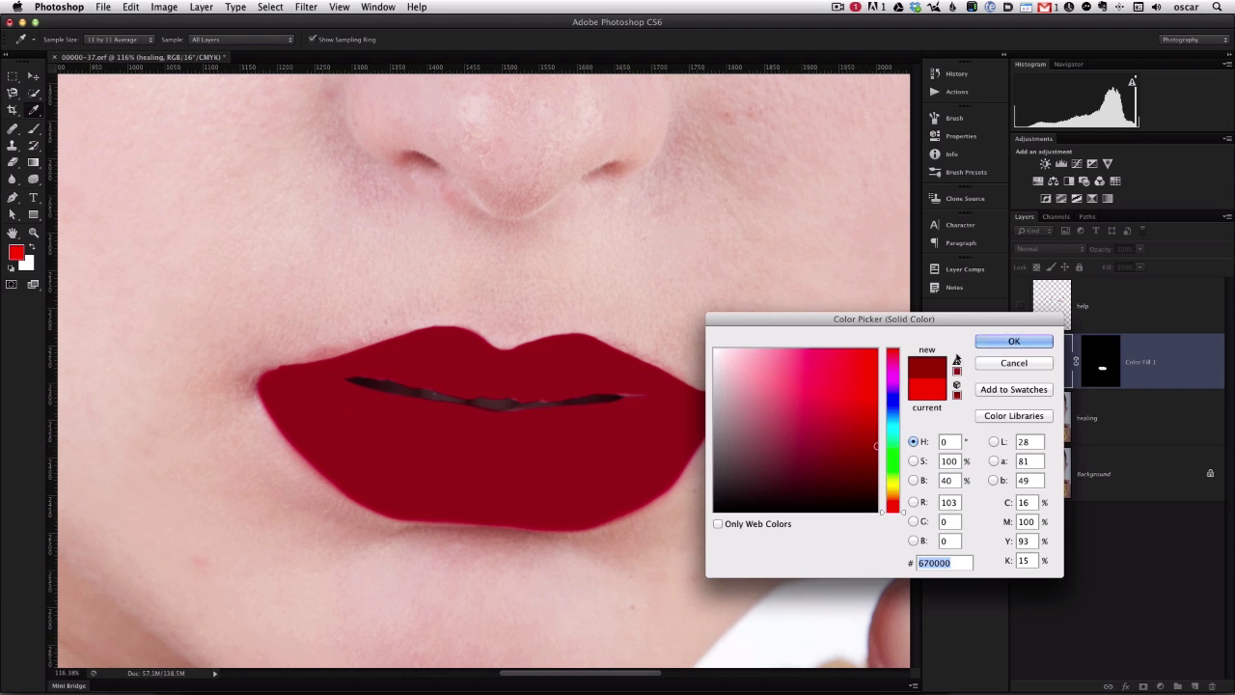
left_click(1014, 341)
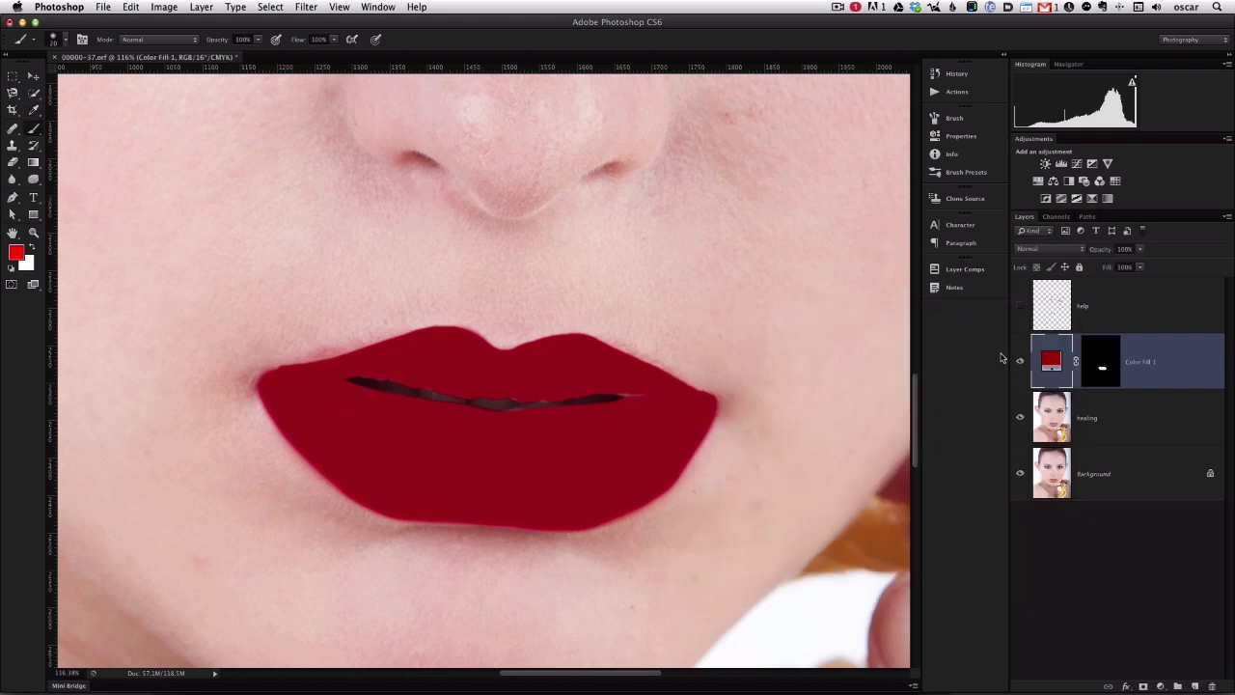
Step: Change the lip fill layer's color to the brighter red #8f0000
double_click(1049, 365)
left_click_drag(782, 396, 779, 446)
left_click_drag(889, 444, 895, 353)
left_click(858, 418)
left_click(874, 420)
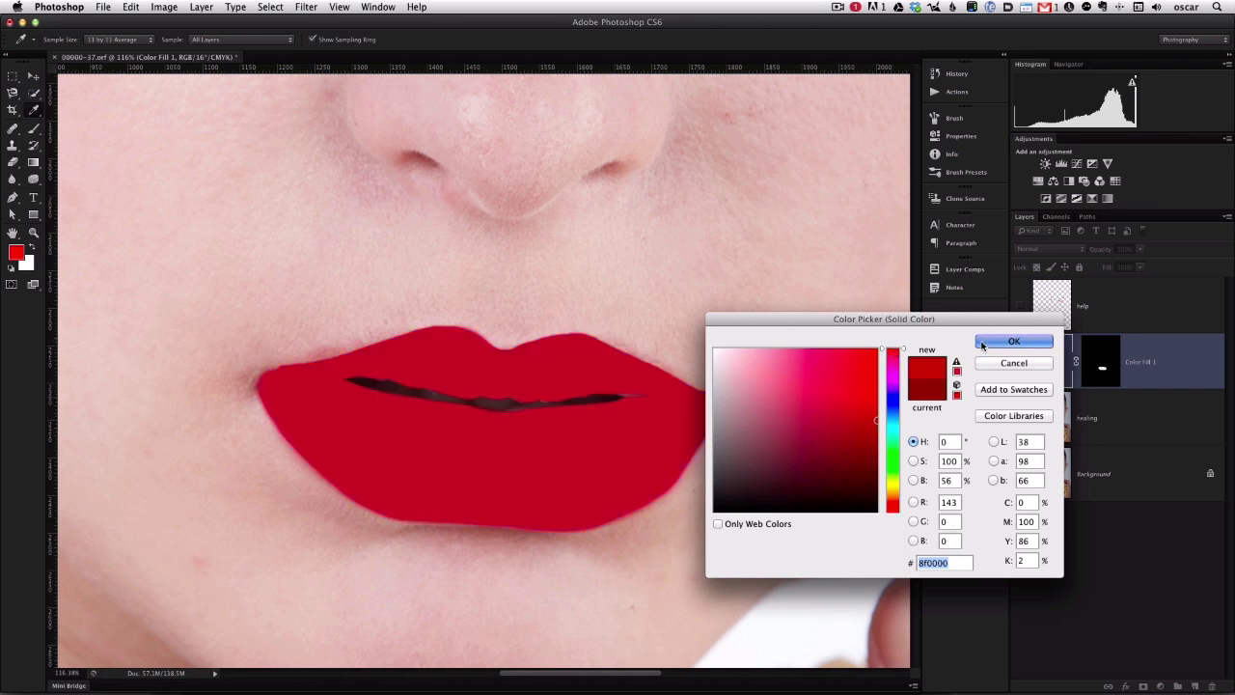
left_click(980, 342)
Step: Rename the red fill layer as "lip color" and hide it
double_click(1142, 363)
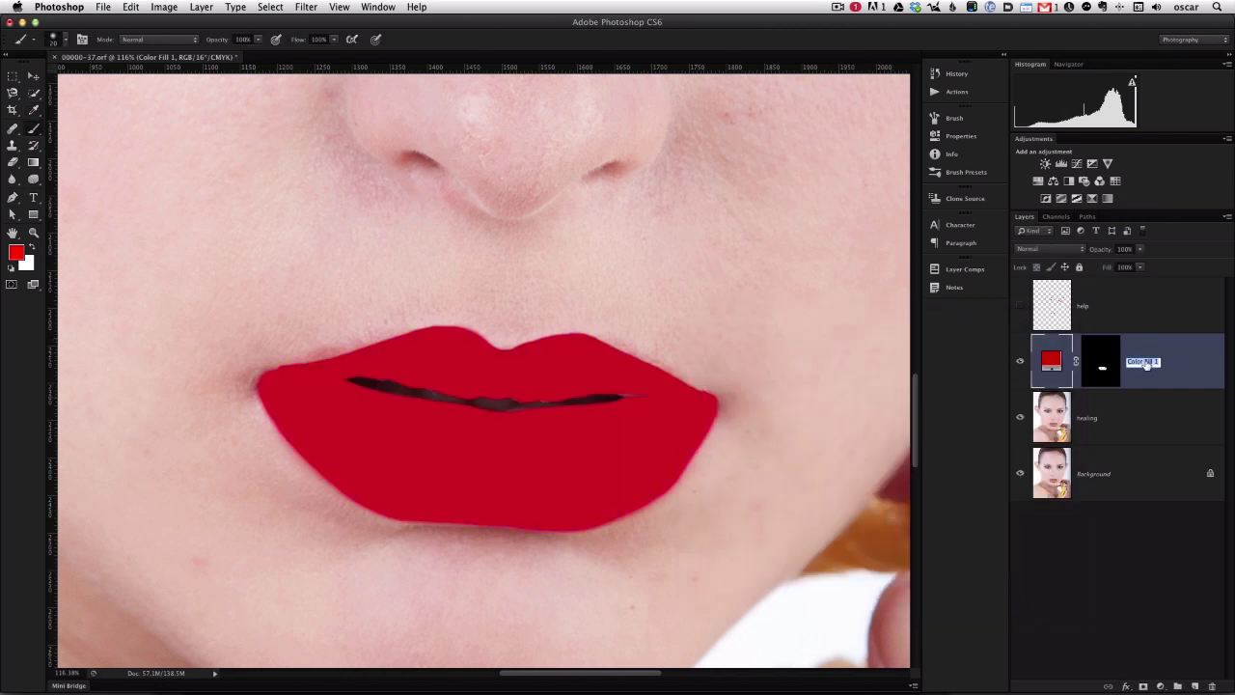
type("lip color")
key("Return")
left_click(1020, 360)
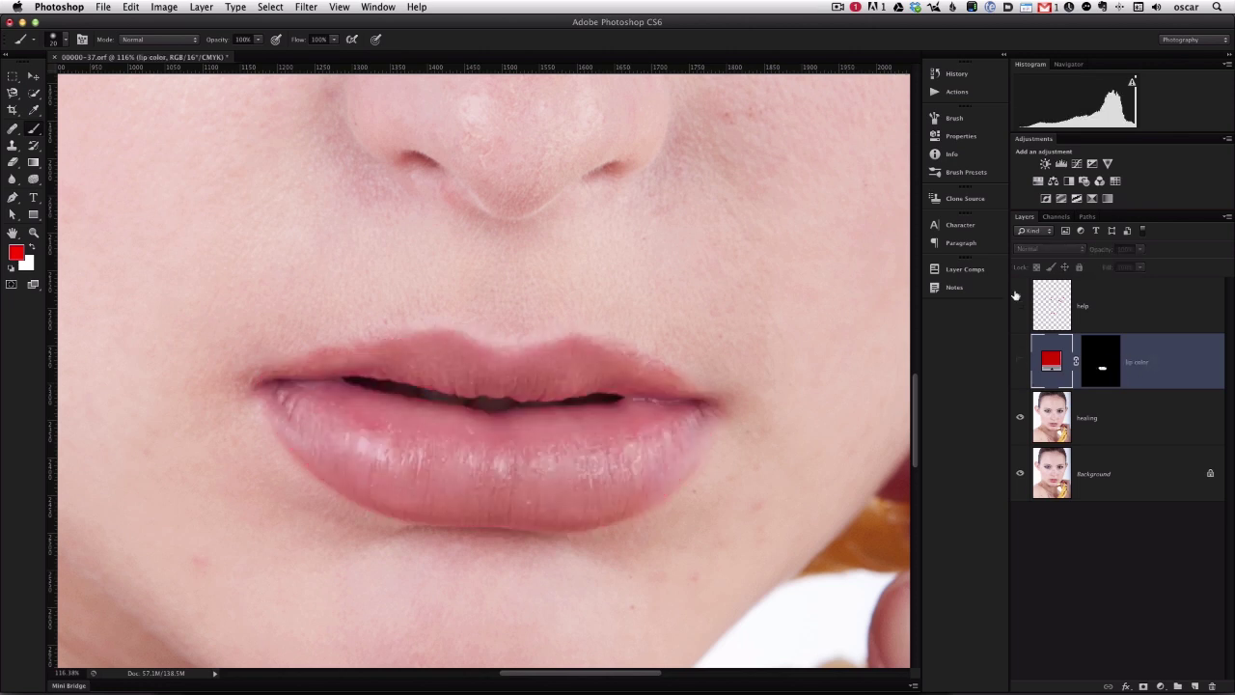
Step: Compare the contrast of the lips in the individual Red, Green and Blue channels
left_click(1056, 216)
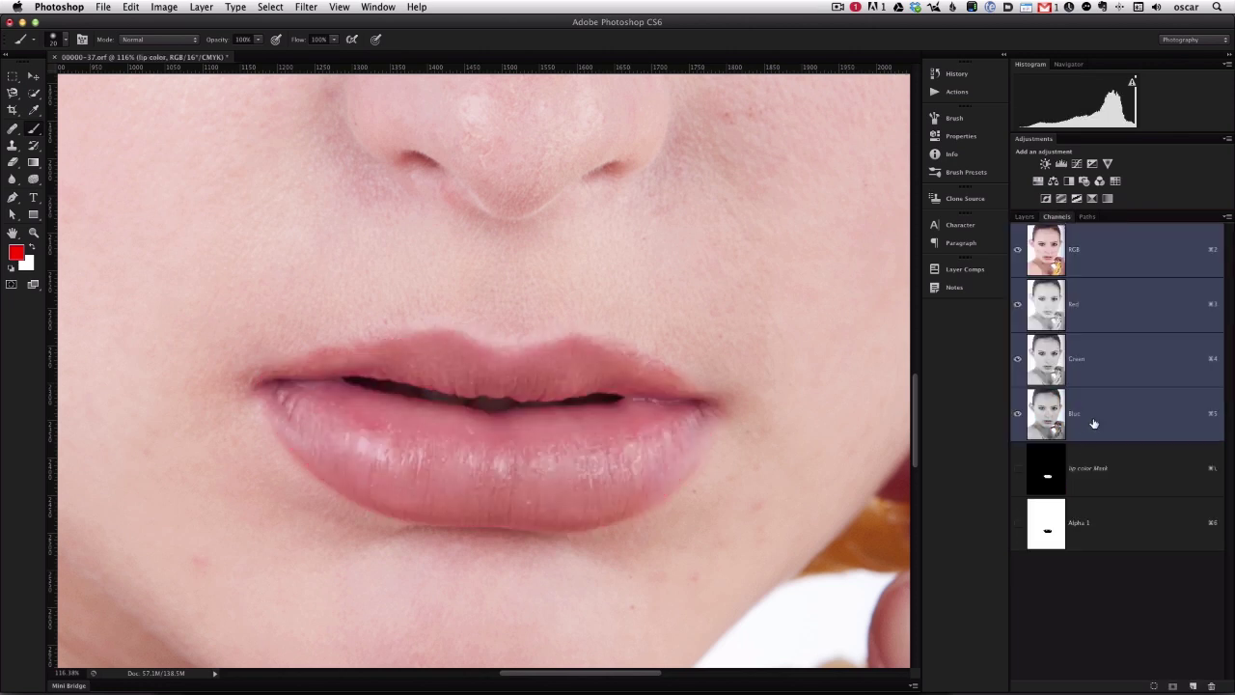
left_click(1094, 424)
left_click(1090, 372)
left_click(1097, 329)
left_click(1101, 371)
left_click(1105, 409)
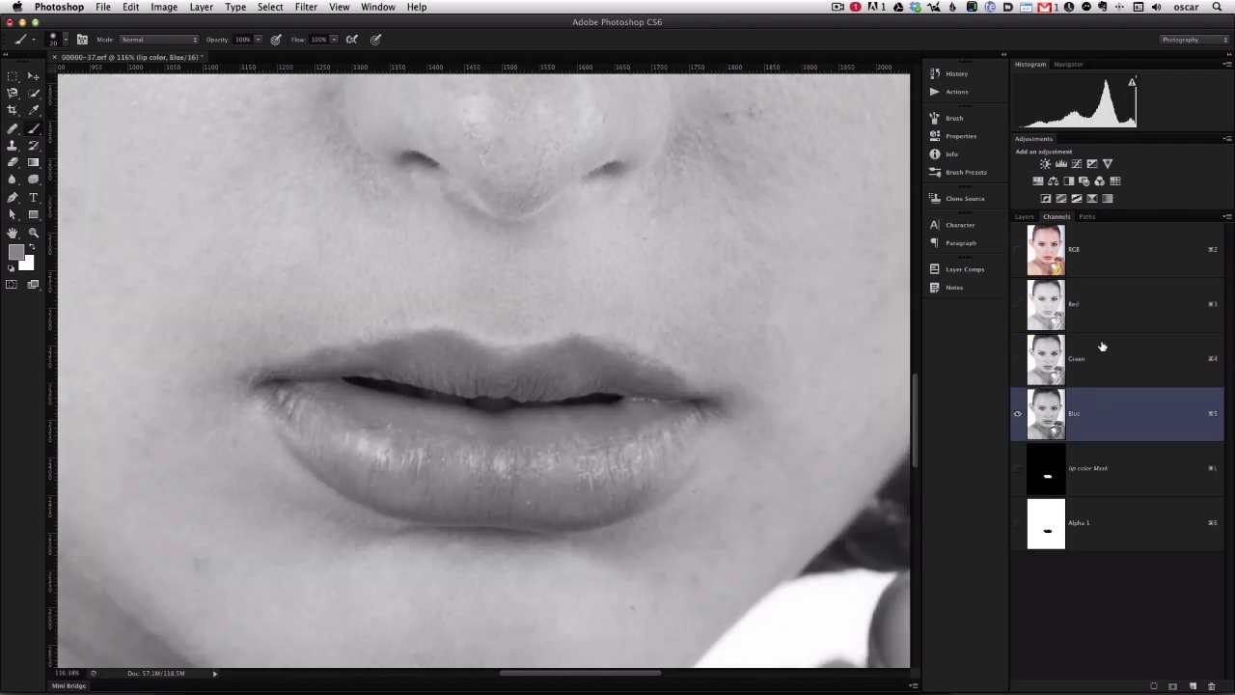
left_click(1102, 345)
Step: Duplicate the Blue channel and increase the copy's contrast with Levels, setting the black input to 48 and the white input to 193
left_click(1105, 411)
left_click_drag(1121, 417, 1193, 686)
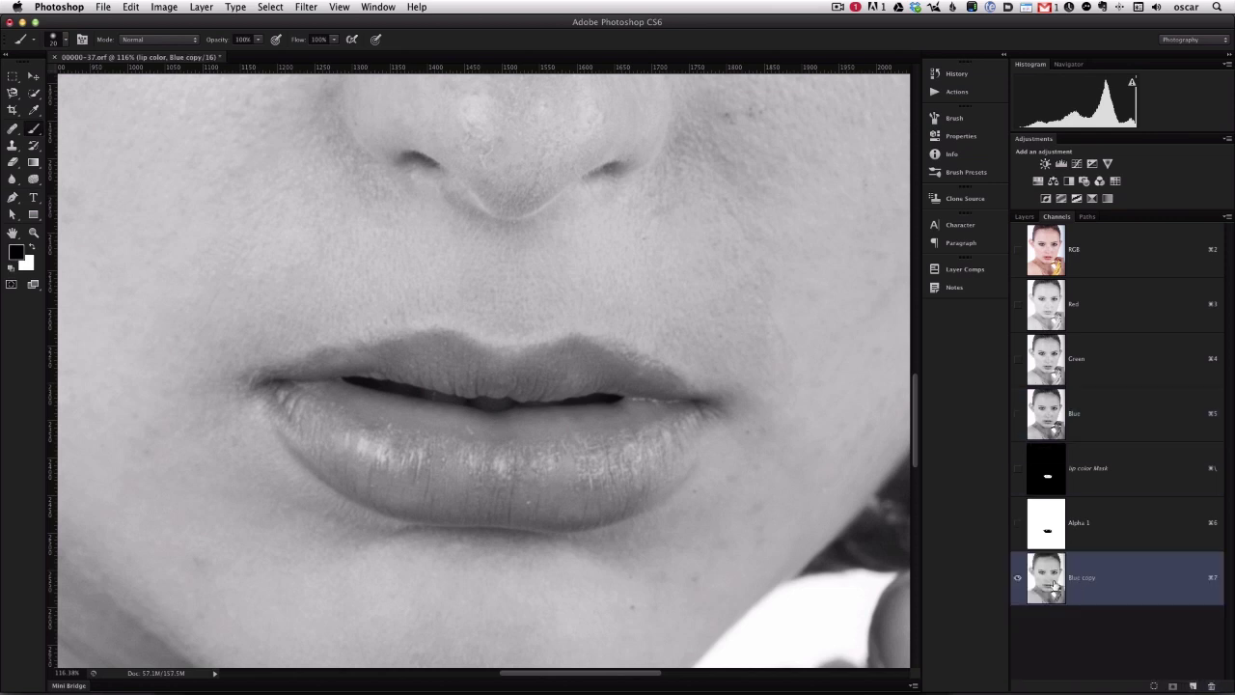
key("super+l")
left_click_drag(863, 369, 894, 373)
left_click_drag(1026, 370, 984, 373)
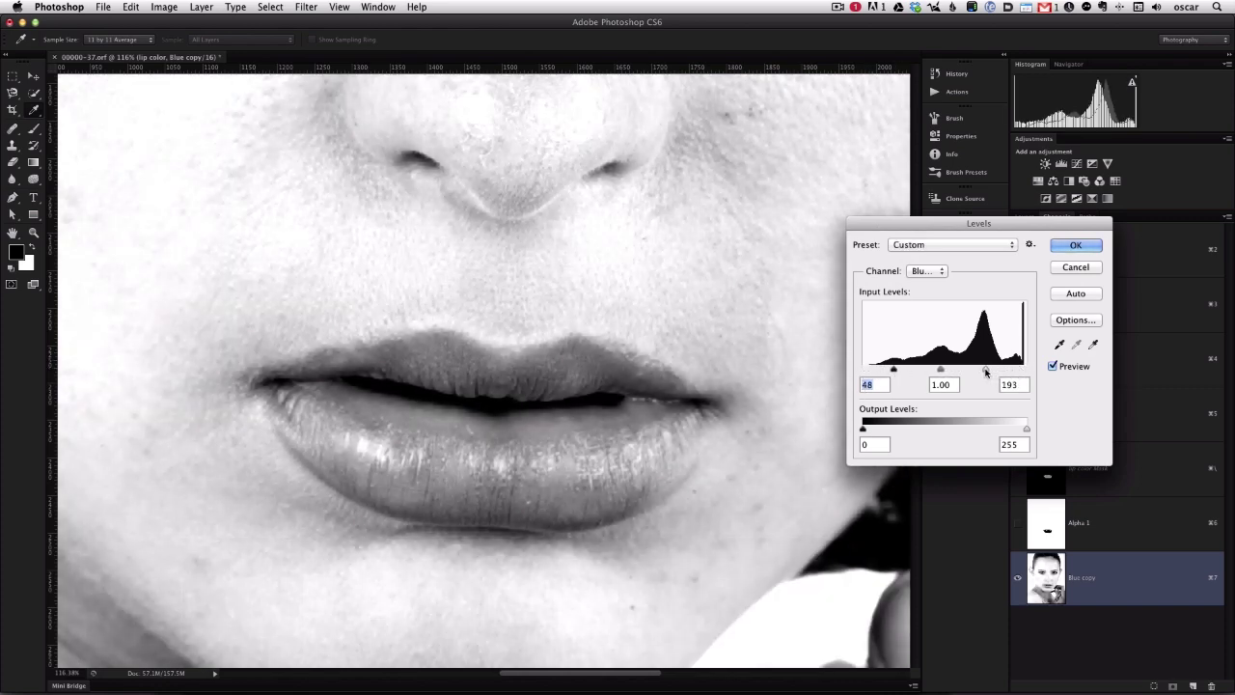
key("Return")
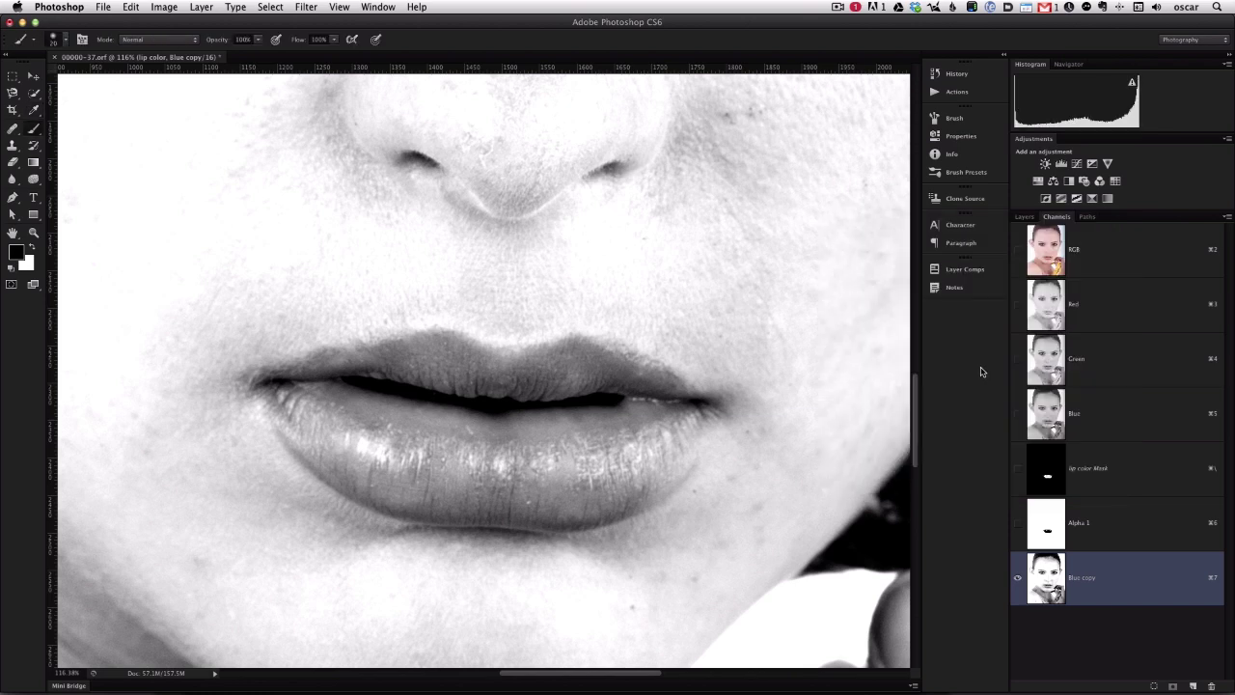
Step: Show the lip color layer, target its layer mask and set the layer's blend mode to Multiply
left_click(1025, 217)
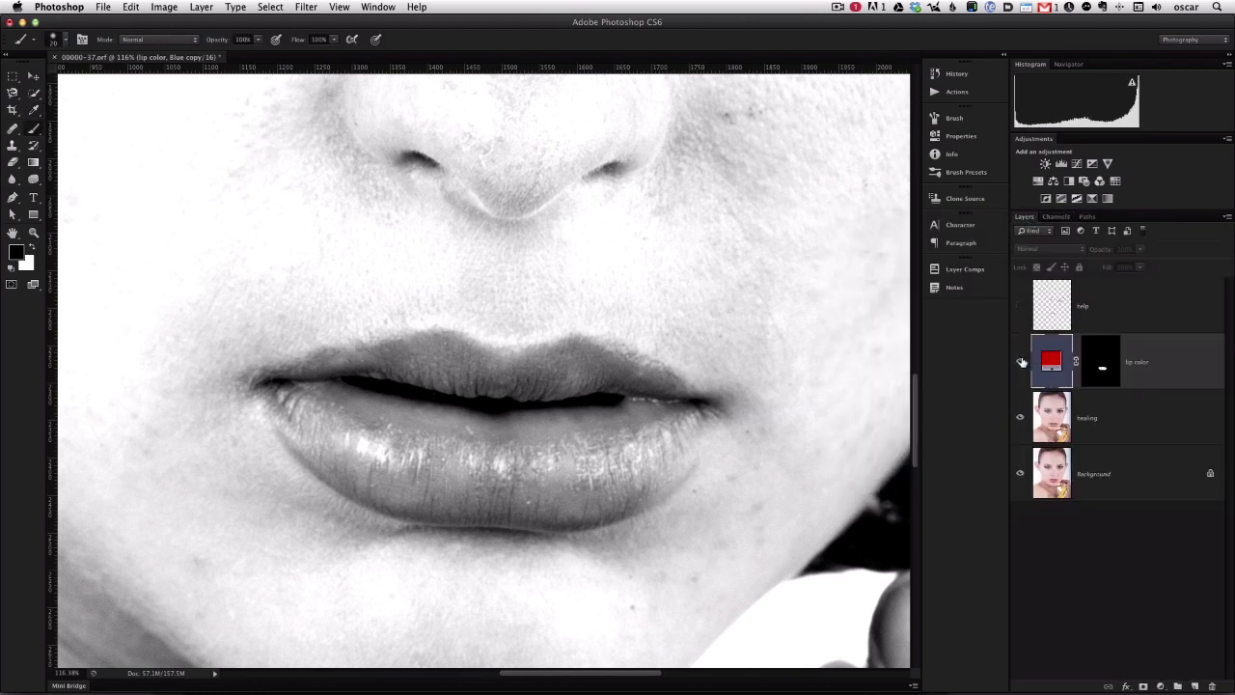
left_click(1101, 364)
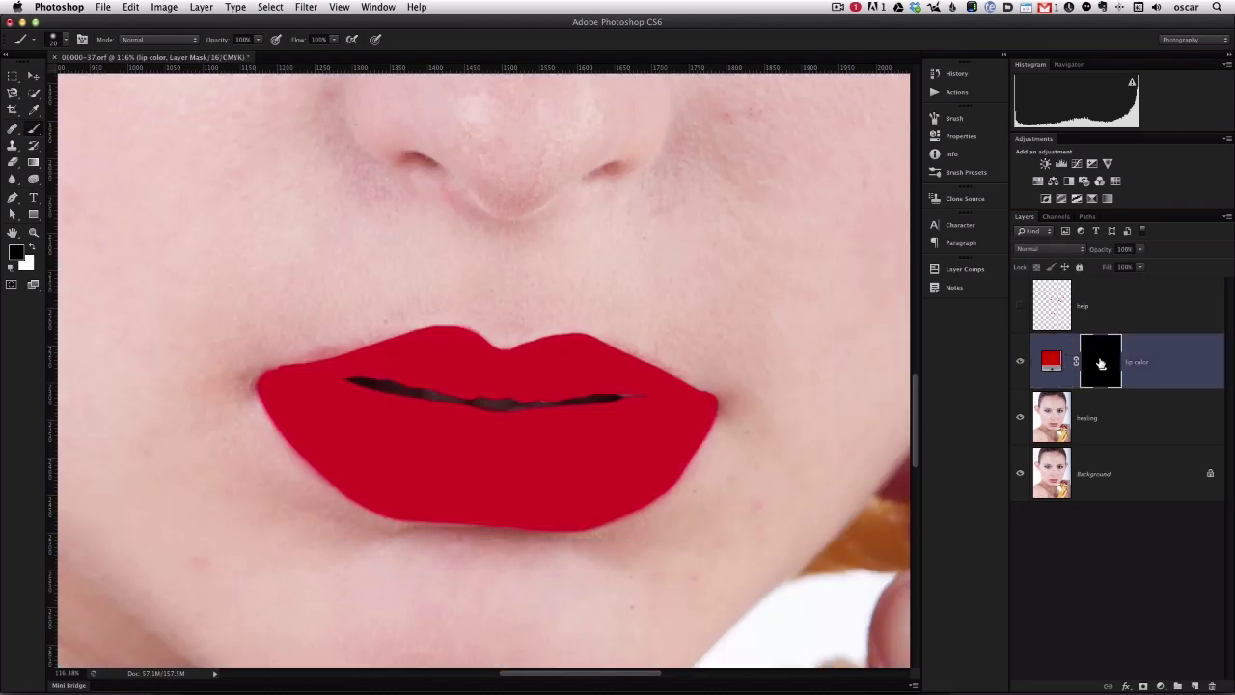
left_click(1040, 249)
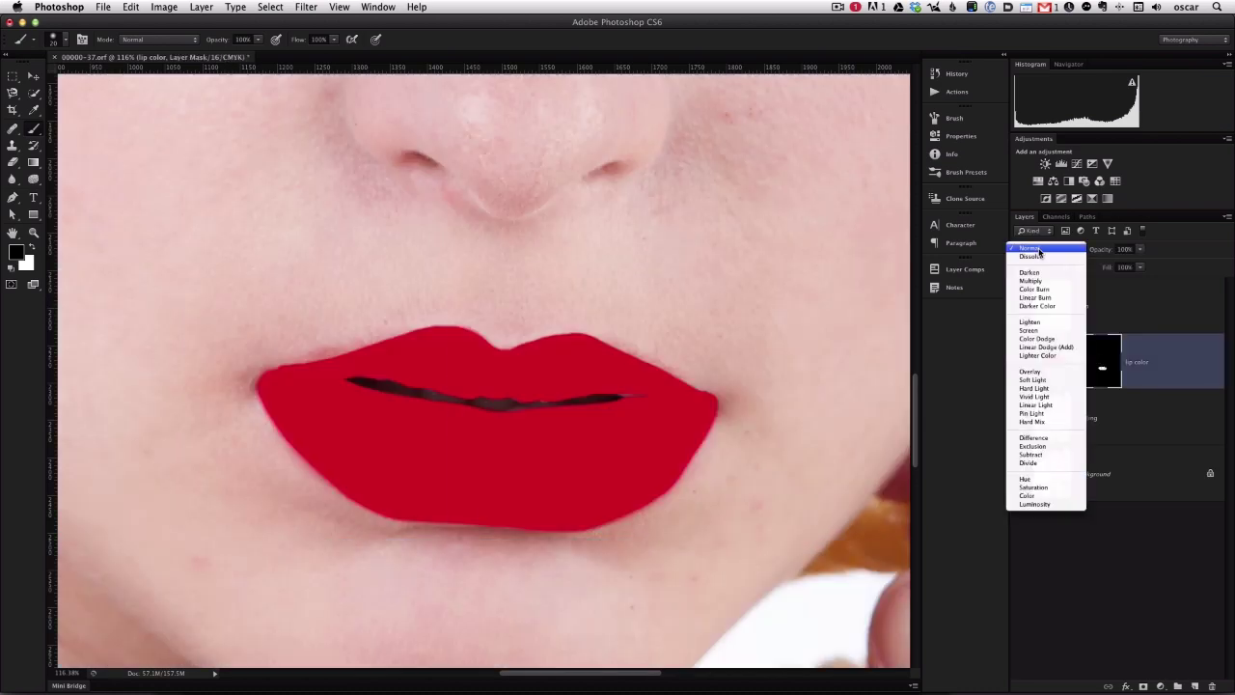
left_click(1040, 279)
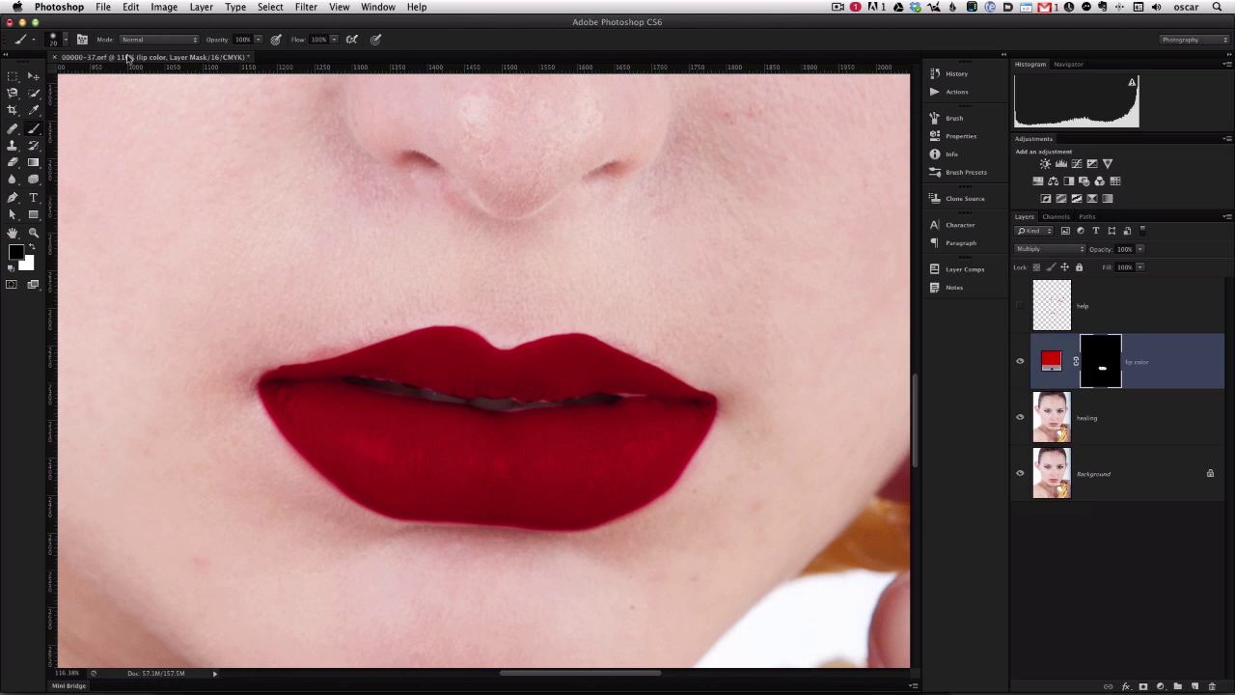
Step: Use Apply Image on the lip color mask with layer lip color, channel Blue copy inverted, and Multiply blending at 100% opacity
left_click(164, 8)
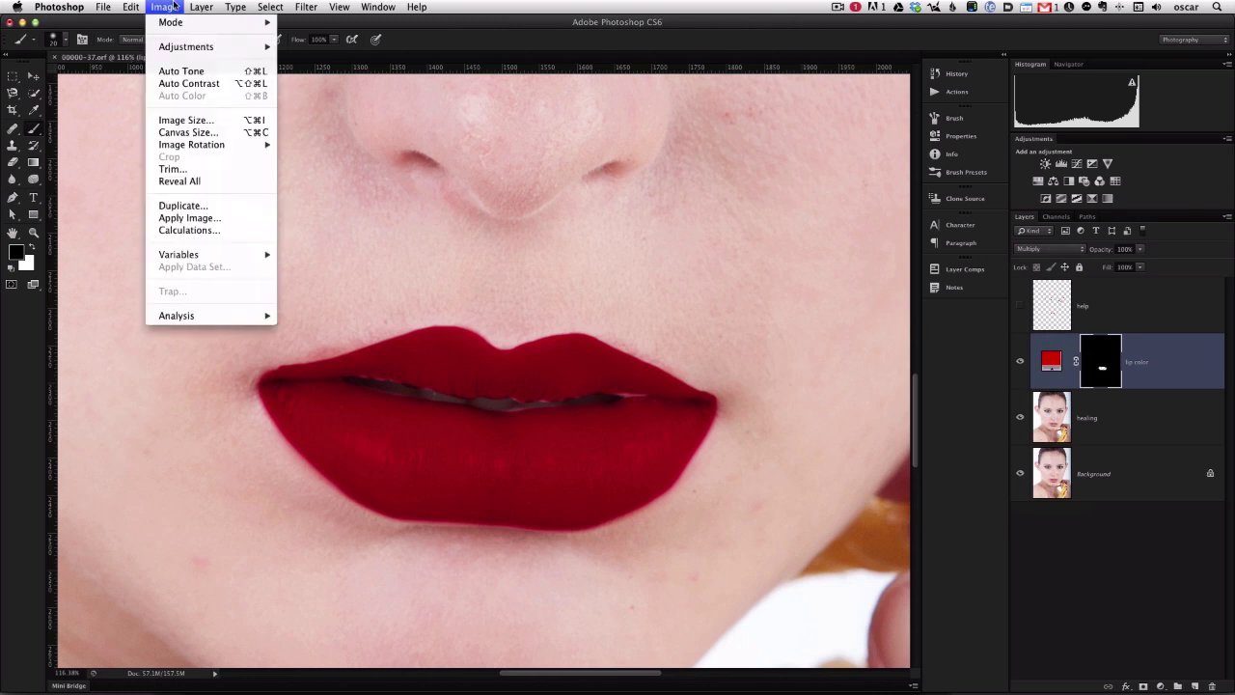
left_click(187, 218)
left_click(112, 286)
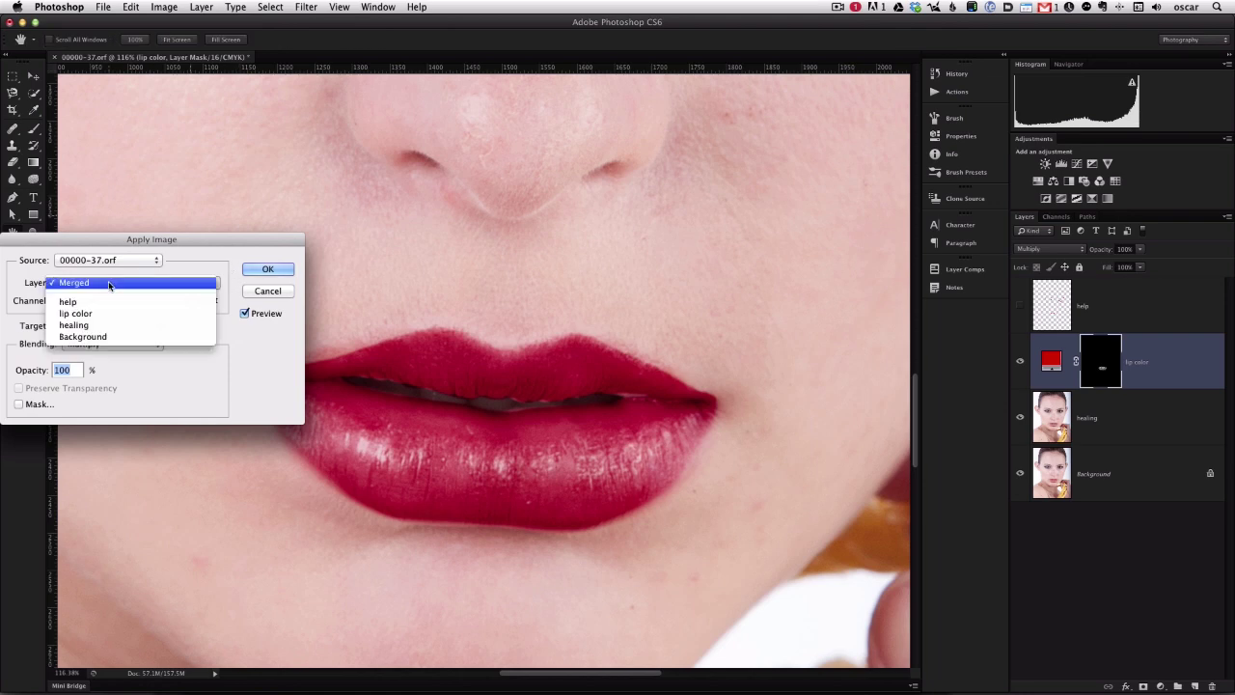
left_click(75, 313)
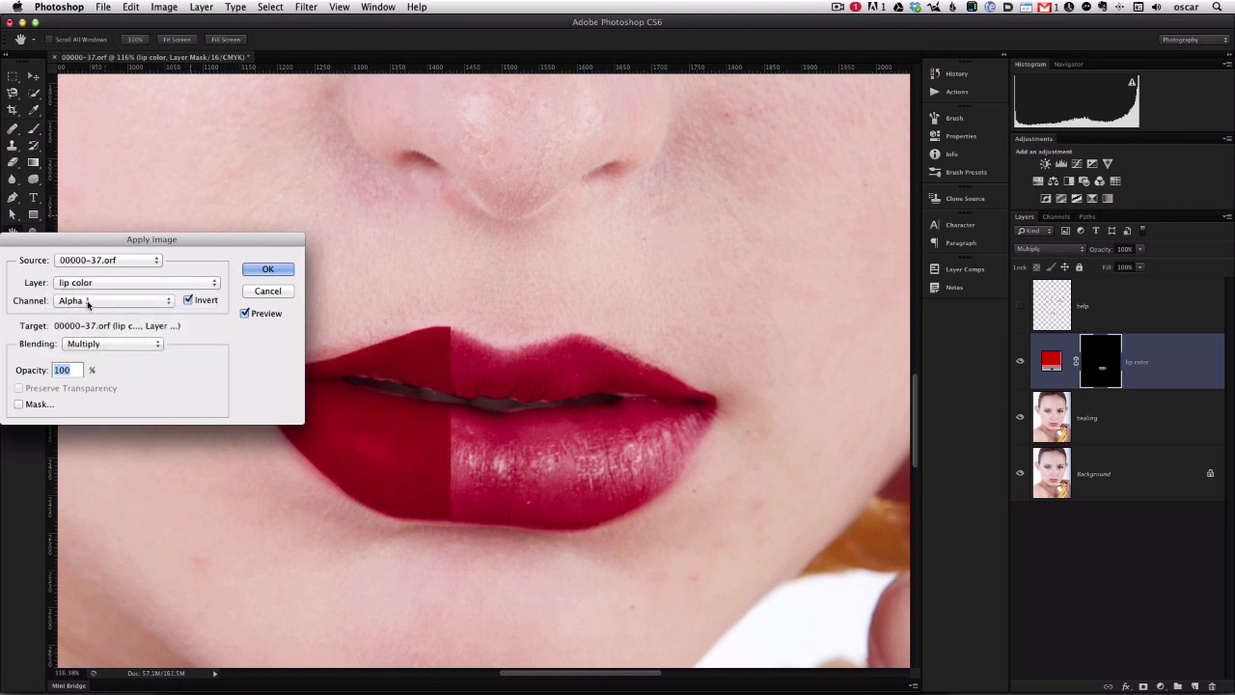
left_click(89, 302)
left_click(88, 313)
left_click(190, 300)
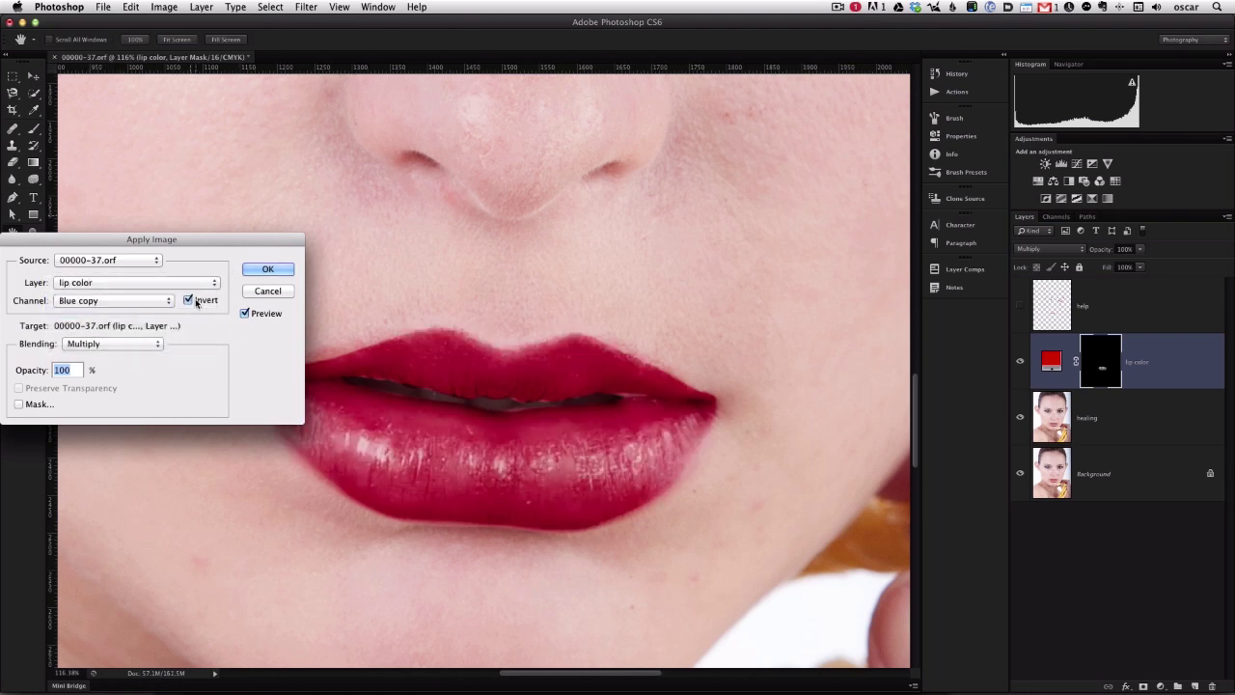
left_click(195, 301)
left_click(197, 302)
left_click(198, 300)
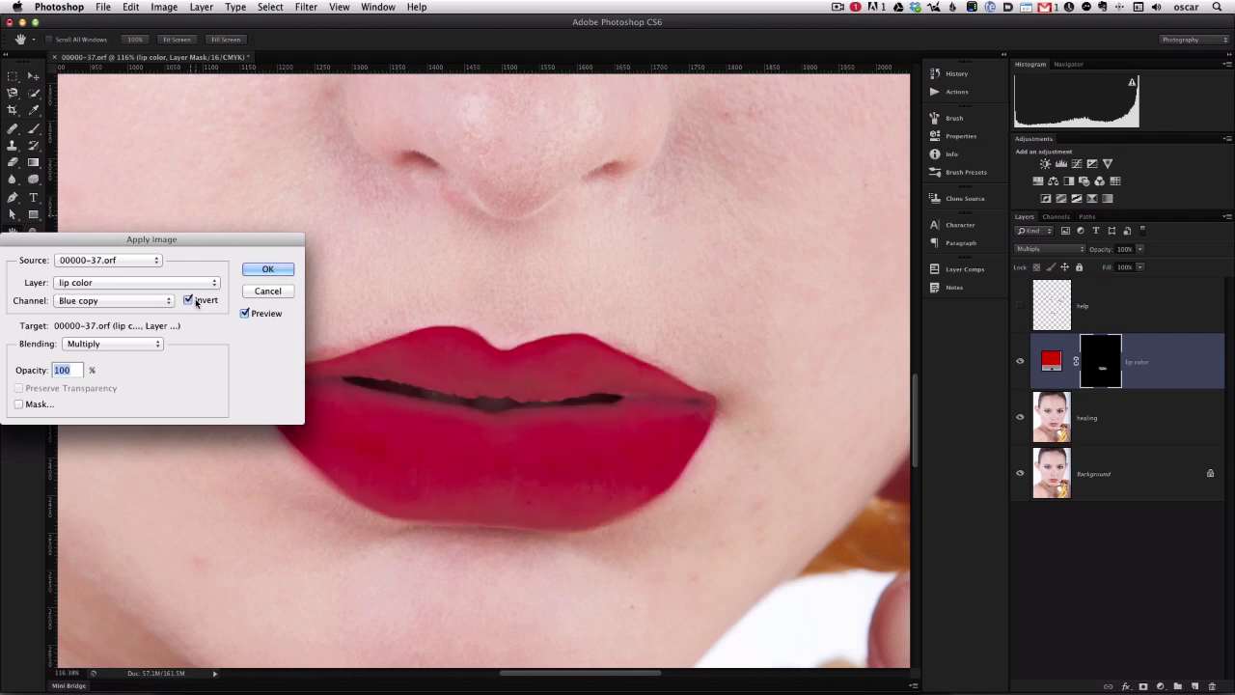
left_click(263, 269)
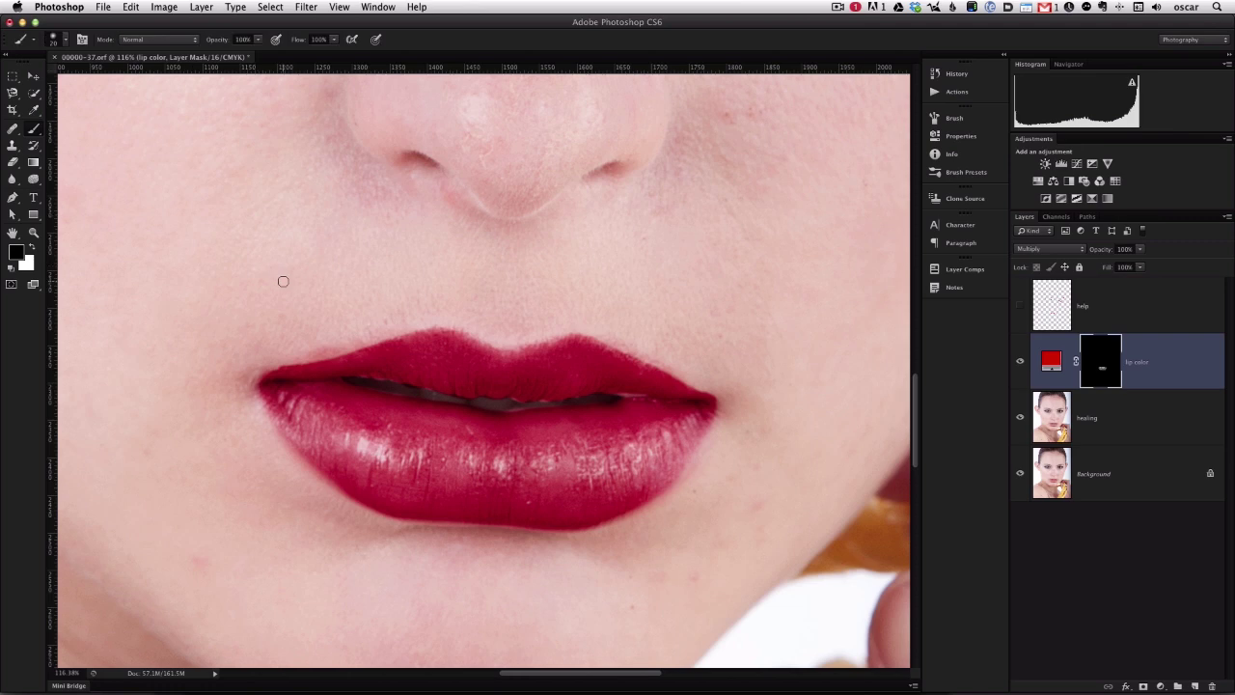
Step: Return to the RGB composite and place the lip color layer in a new group named "lips"
scroll(501, 404, "down", 2)
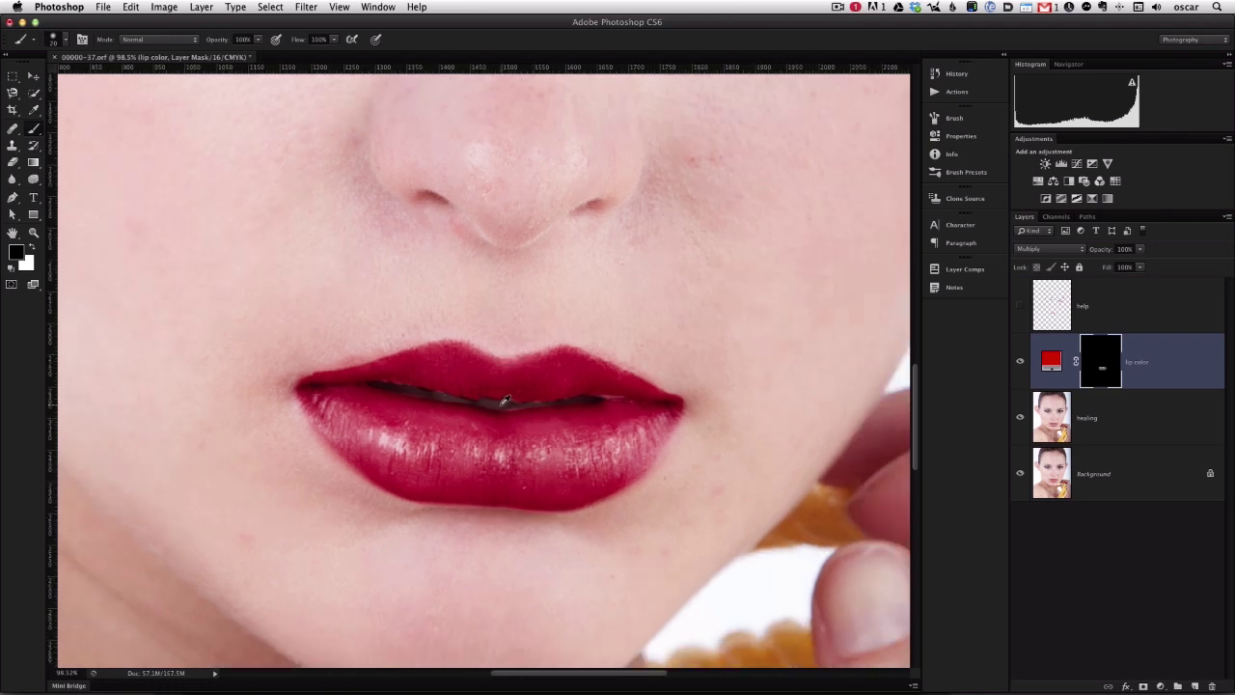
scroll(501, 404, "down", 1)
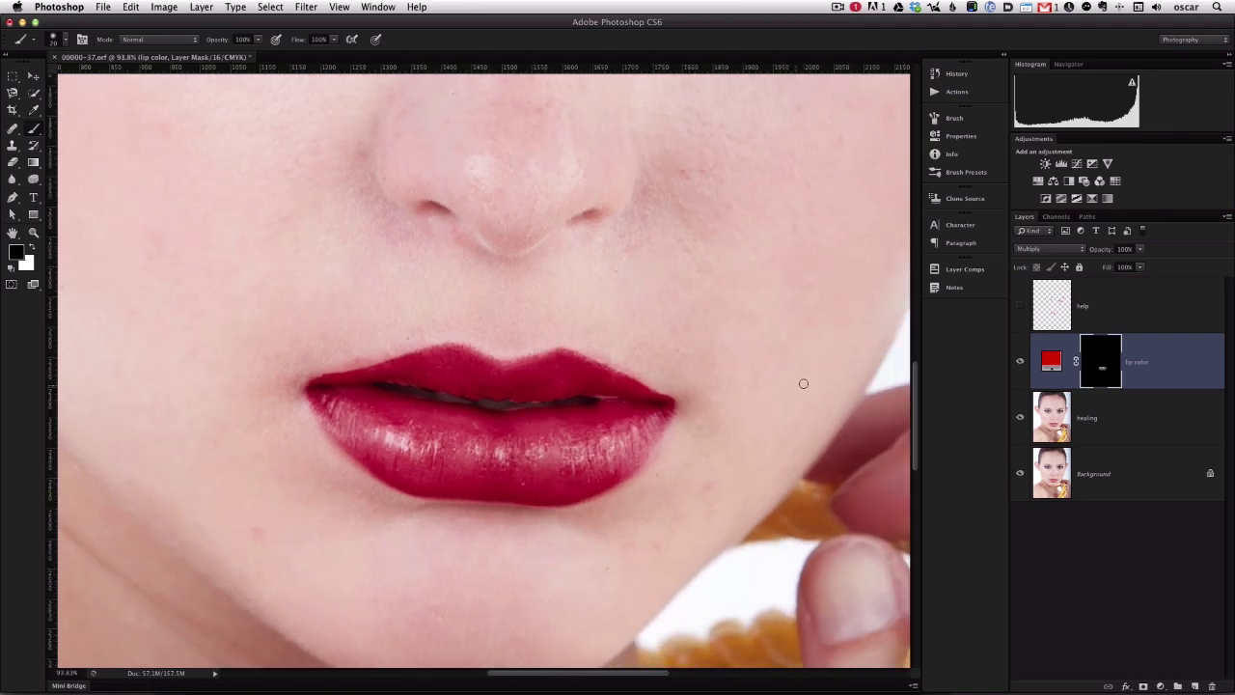
key("super+2")
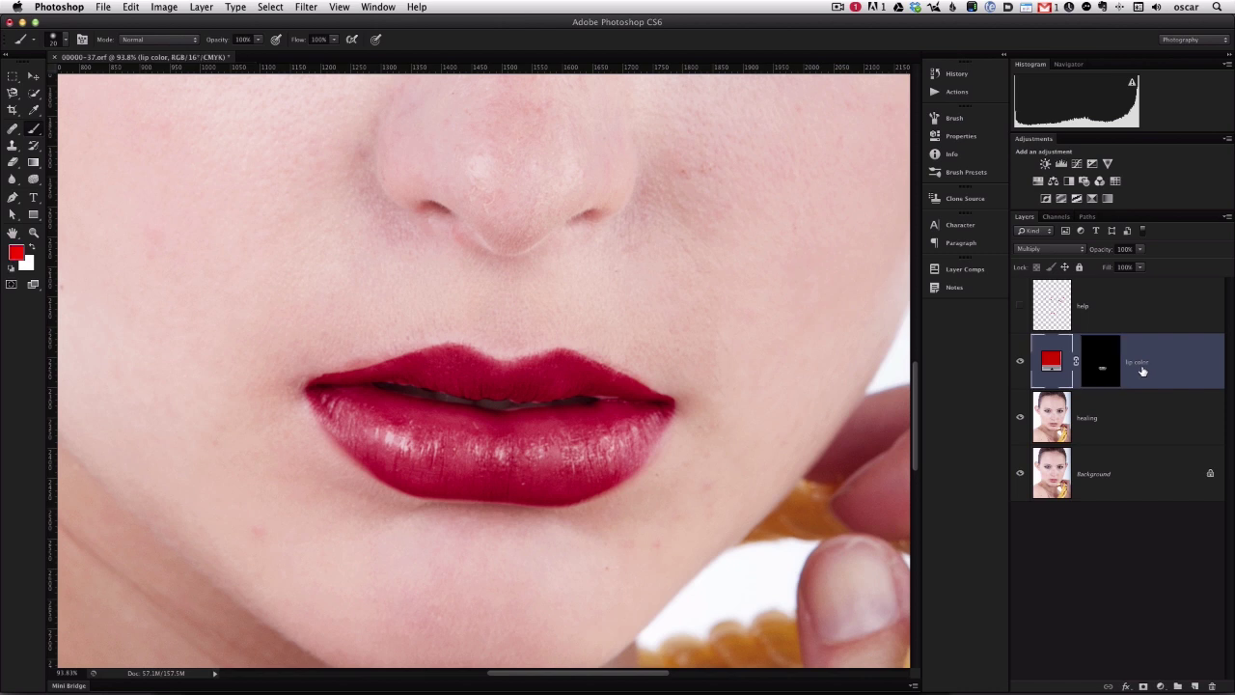
left_click(1176, 684)
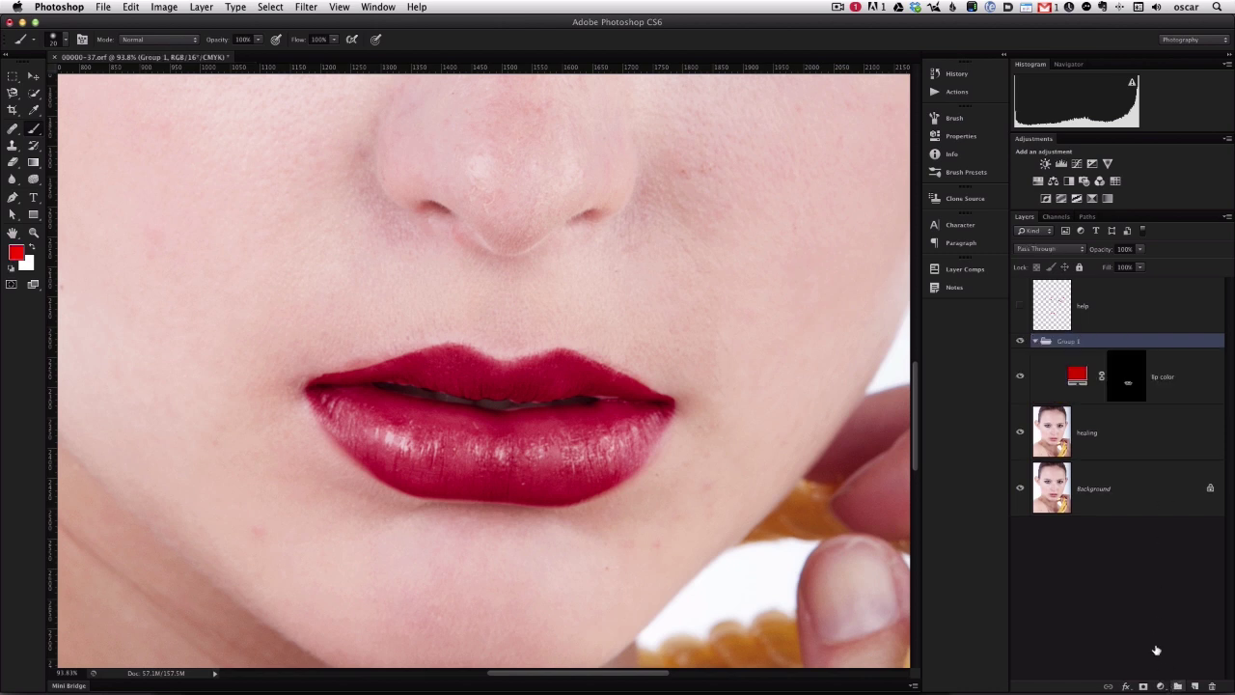
double_click(1067, 341)
type("lips")
key("Return")
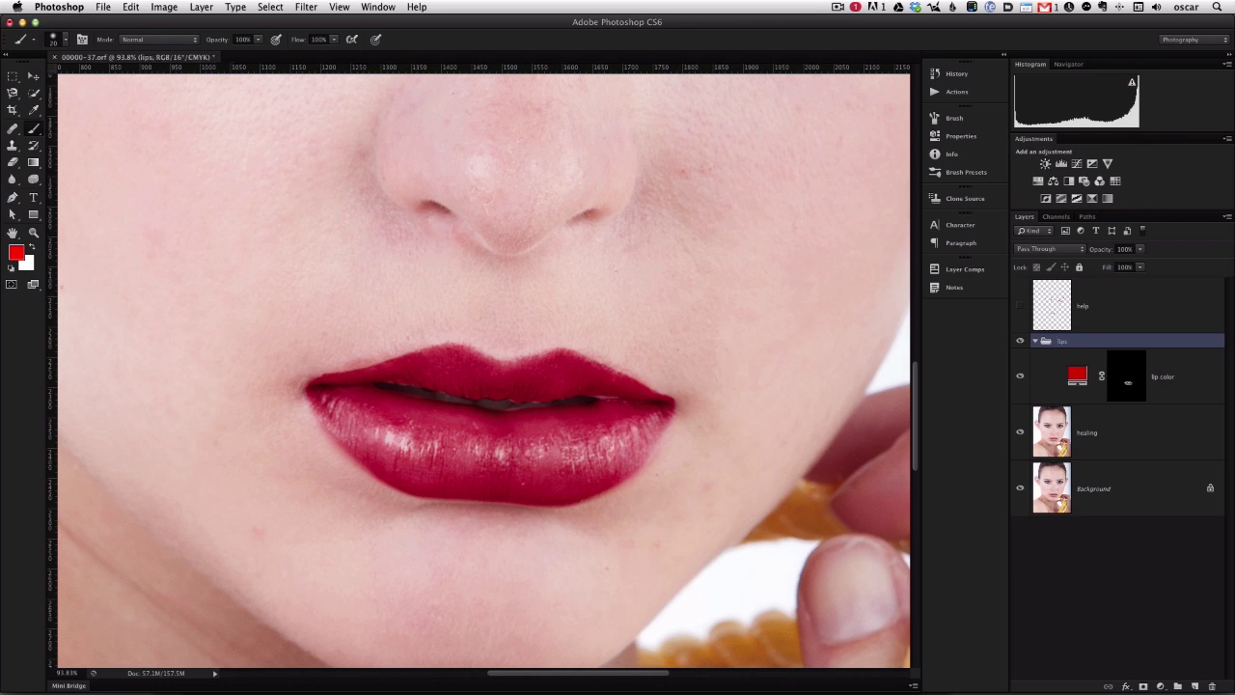
Step: Add two Curves adjustment layers above lip color in the lips group, naming the upper one "high" and the lower one "lo"
left_click(1077, 370)
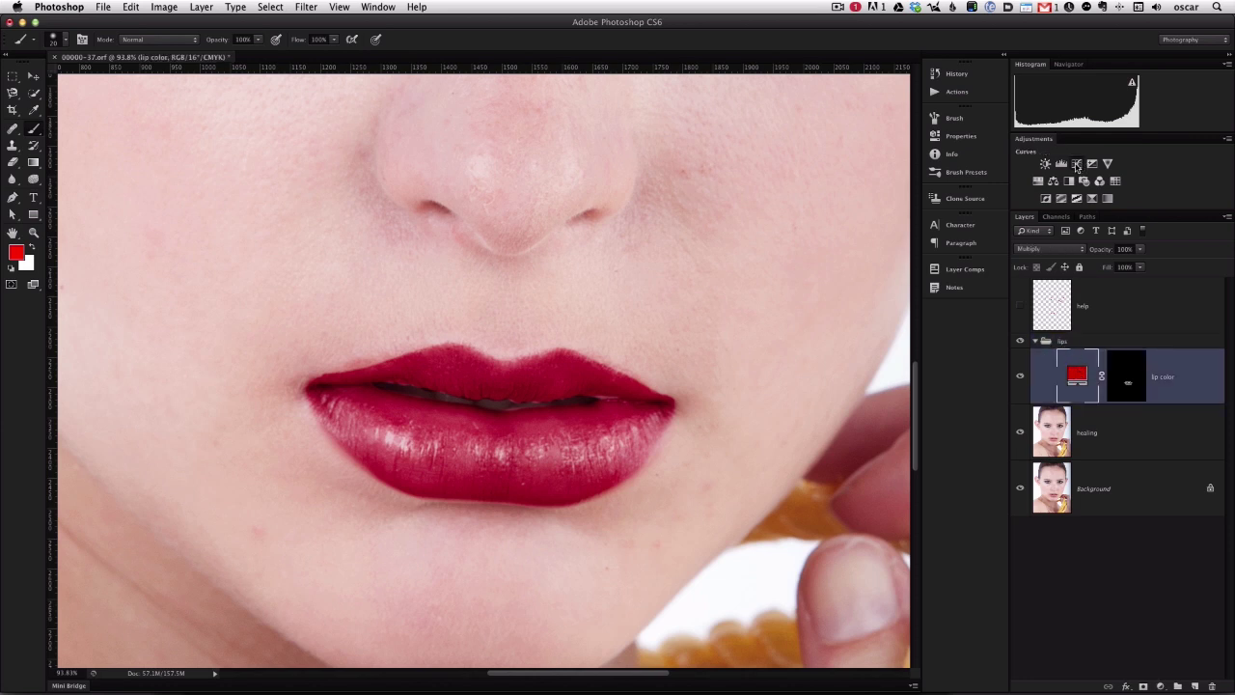
left_click(1077, 164)
left_click(1077, 164)
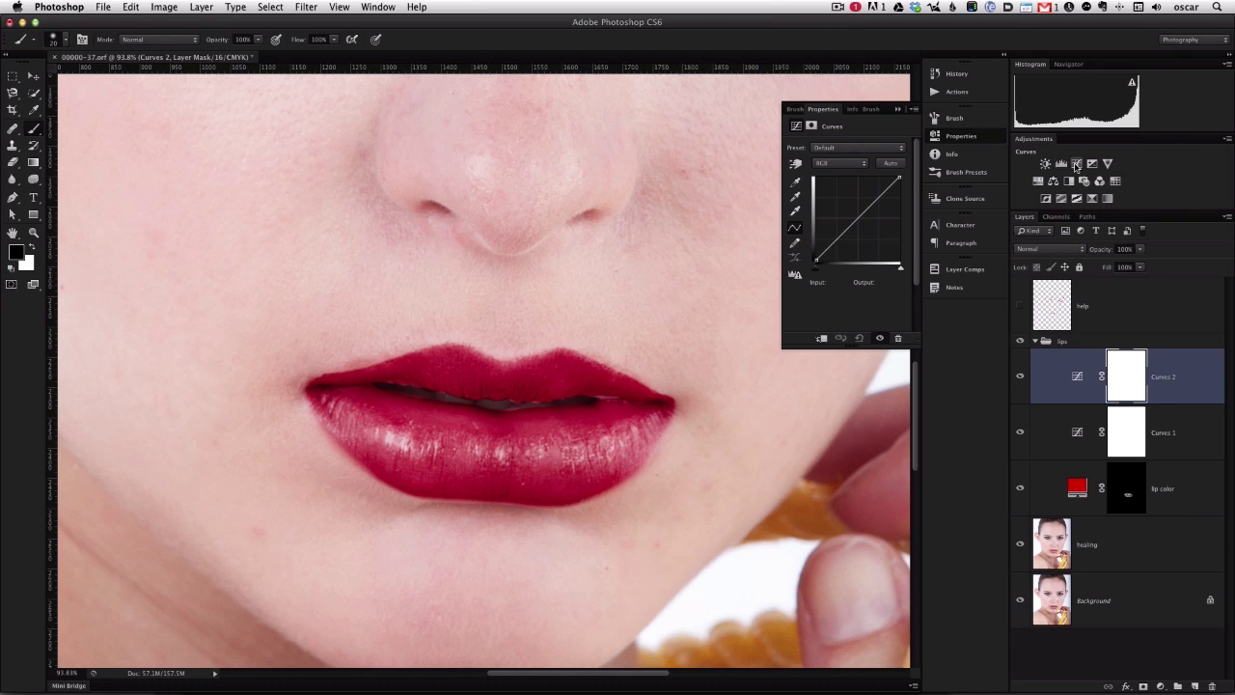
double_click(1165, 377)
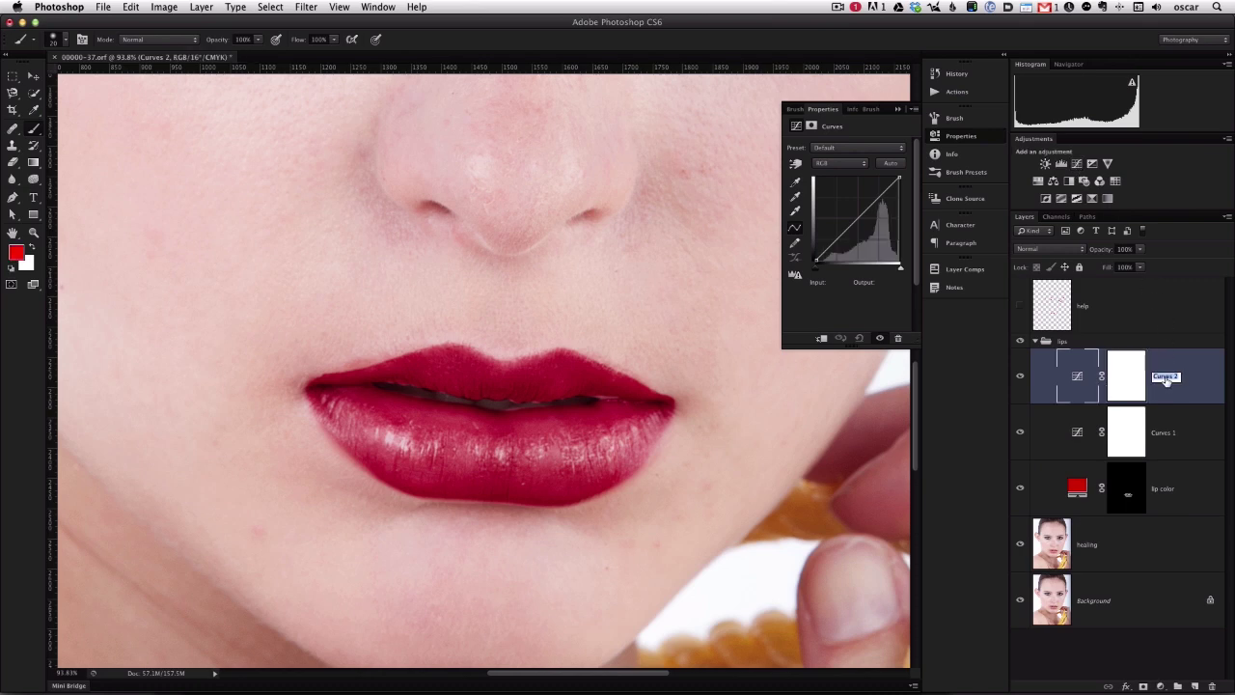
type("high")
key("Return")
double_click(1162, 433)
type("lo")
key("Return")
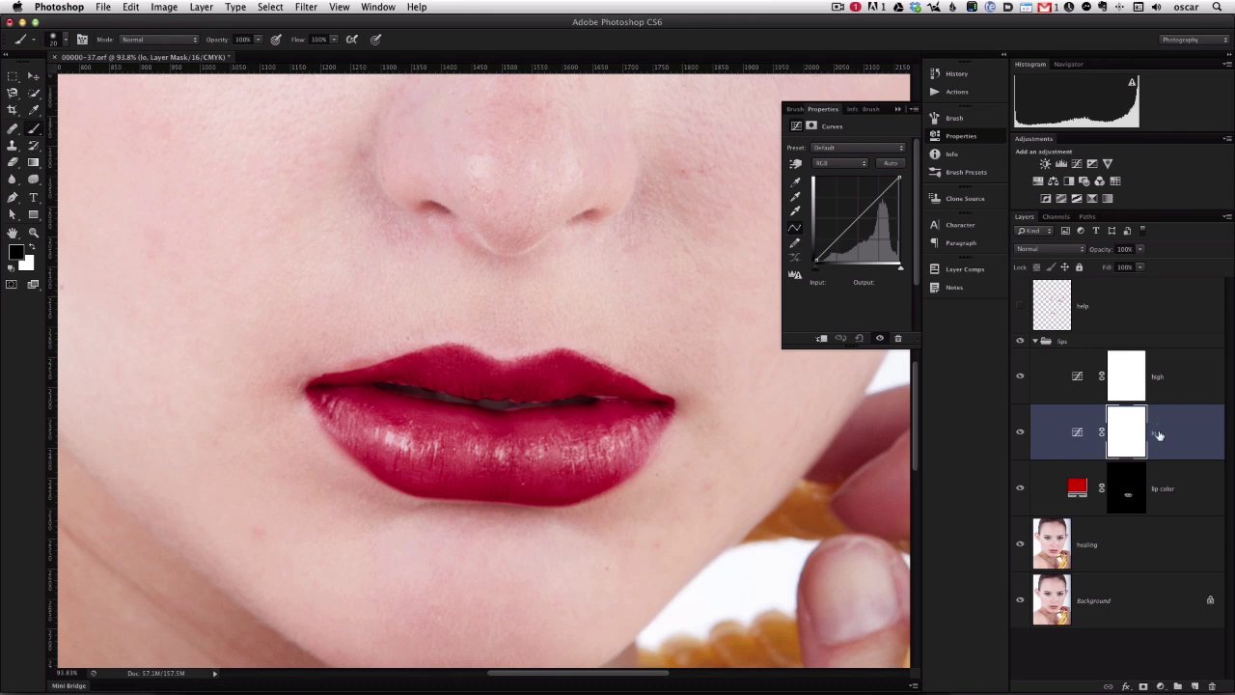
Step: Darken the lo layer by pulling its RGB curve down in the highlights, and select the high Curves layer
left_click(1077, 431)
left_click_drag(880, 198, 884, 204)
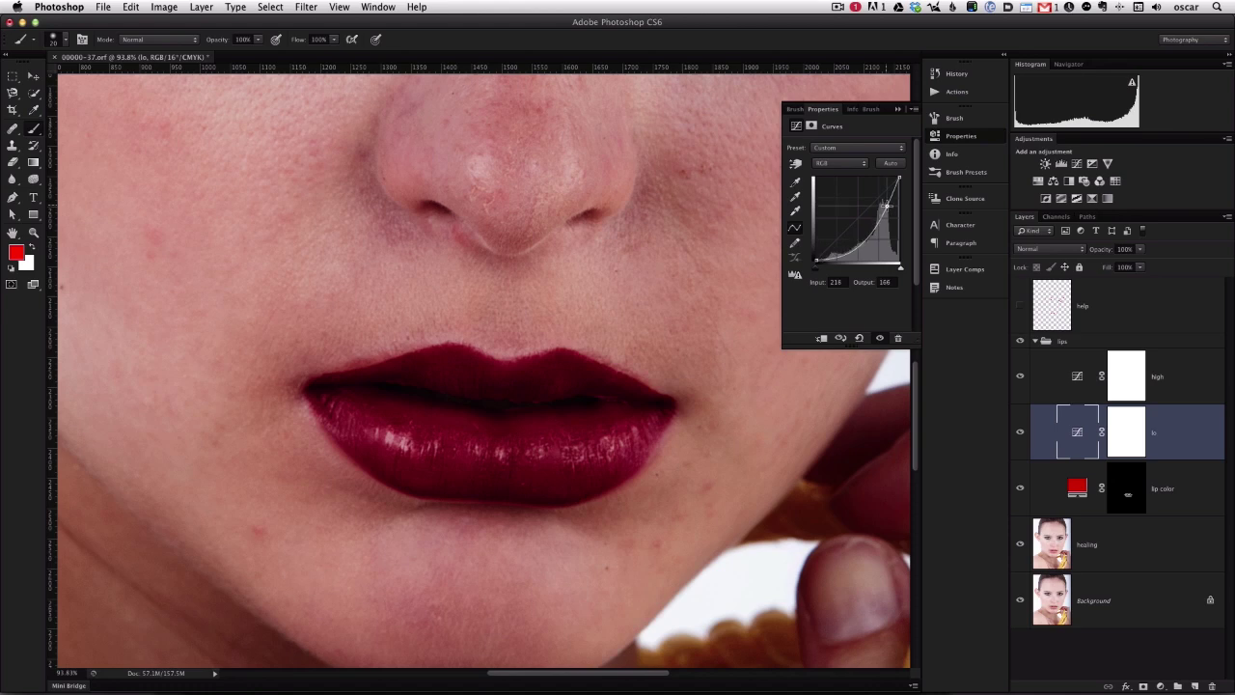
left_click(1069, 381)
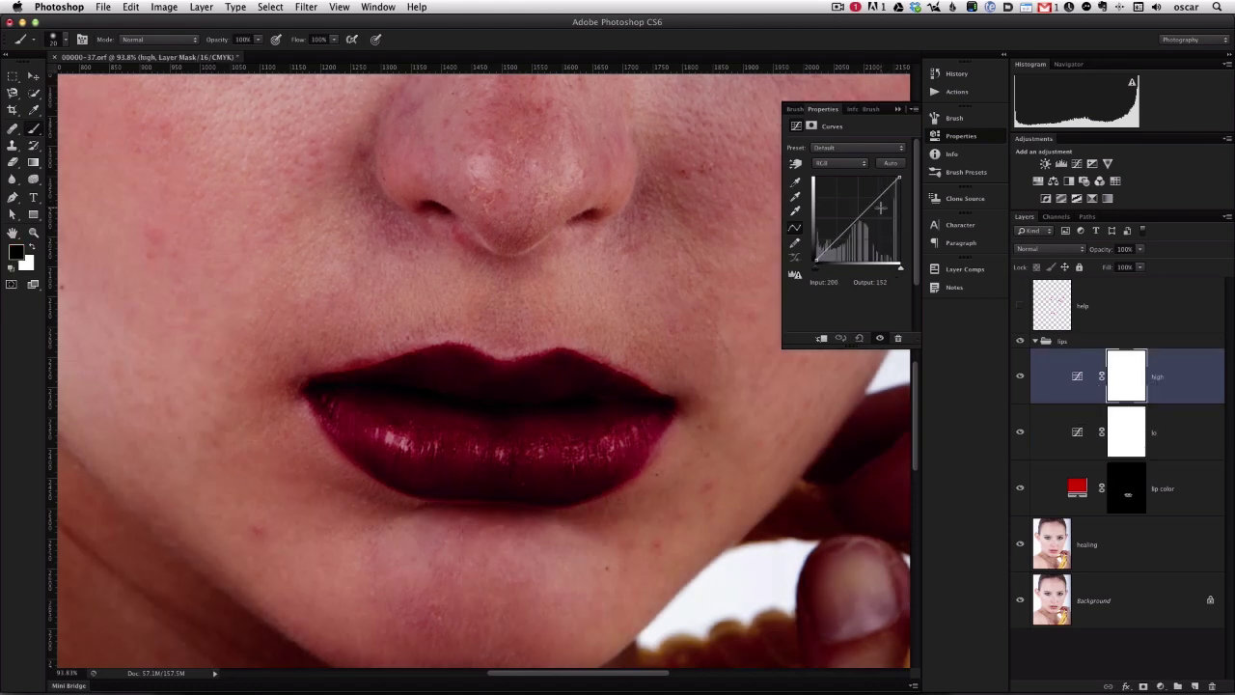
Step: Brighten the high layer by raising its RGB curve in the shadows, and invert the high and lo masks to black
left_click_drag(831, 248, 836, 231)
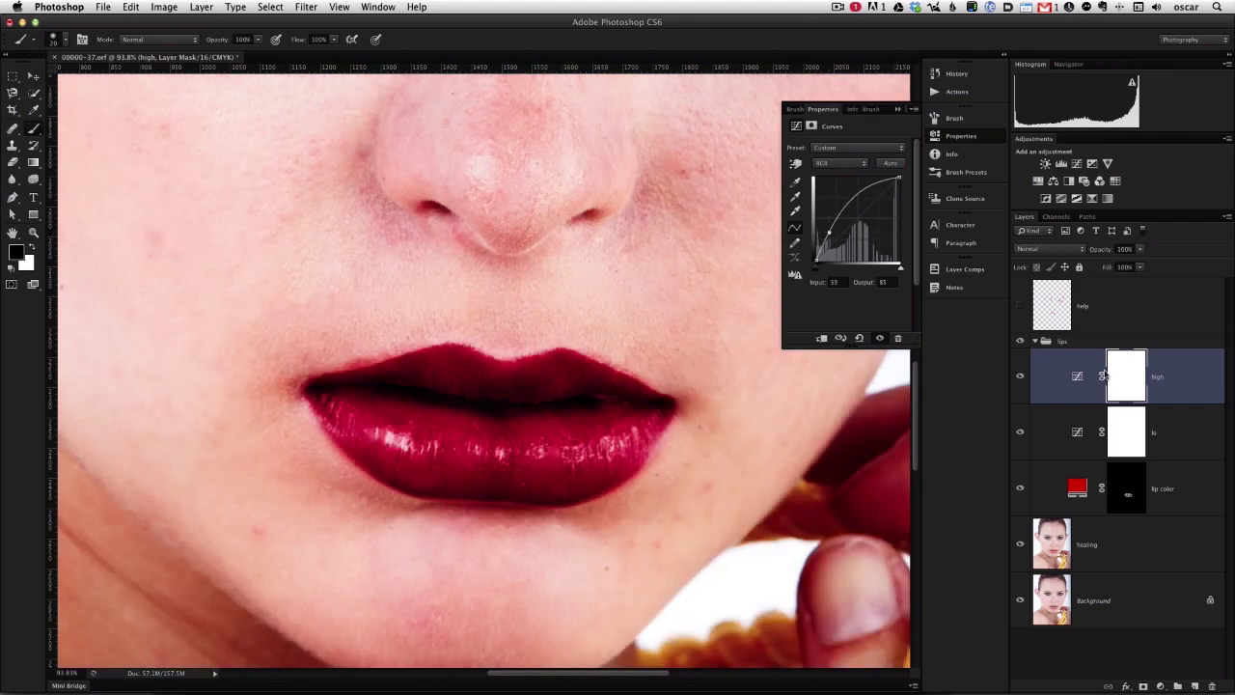
left_click(1131, 373)
key("super+i")
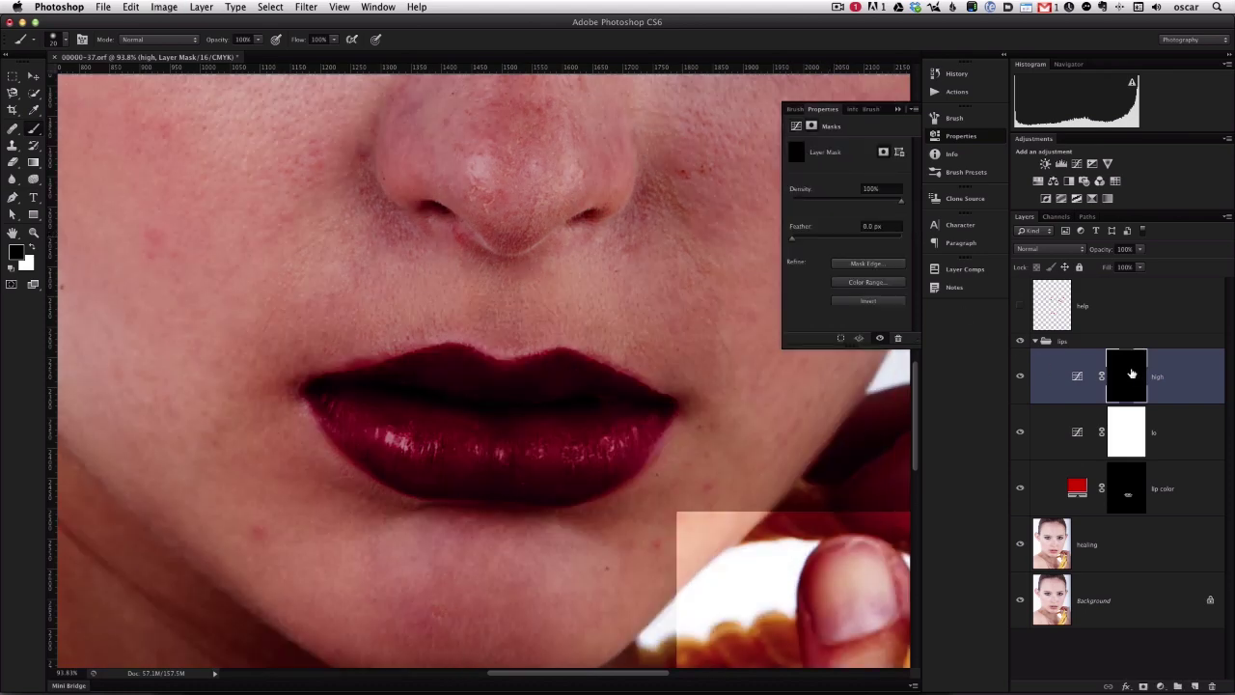
left_click(1114, 429)
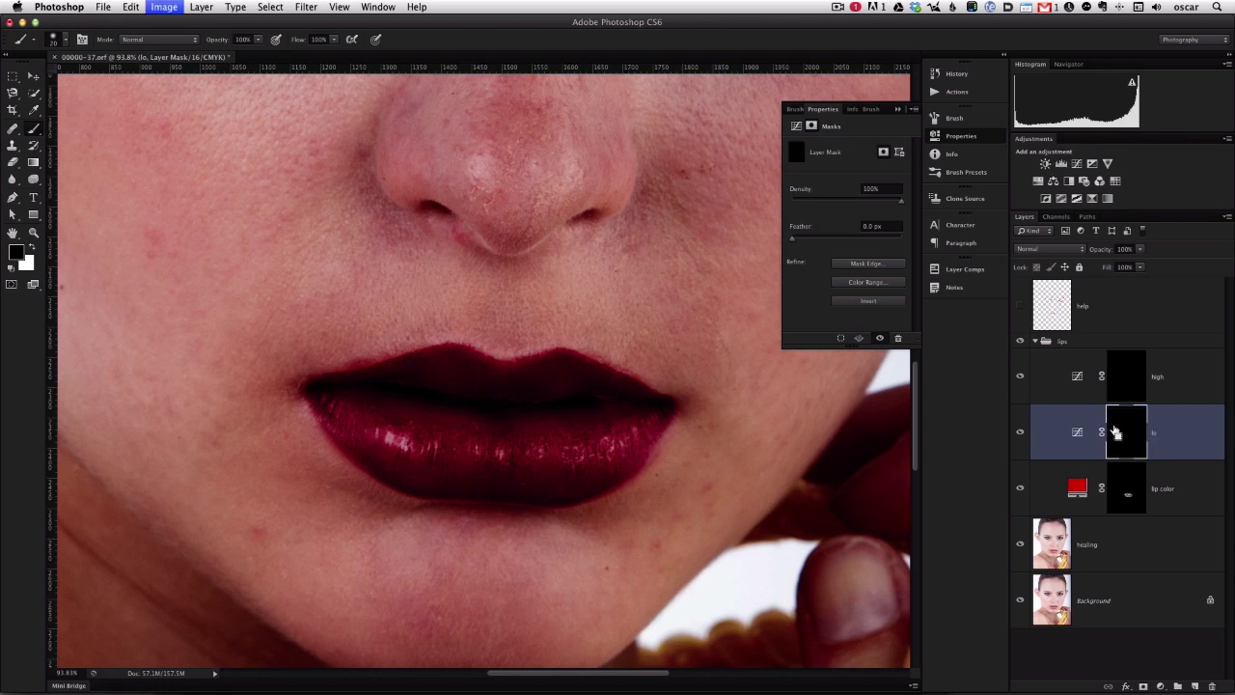
key("super+i")
Step: Set the lo layer's blend mode to Multiply and the high layer's blend mode to Screen
left_click(1028, 250)
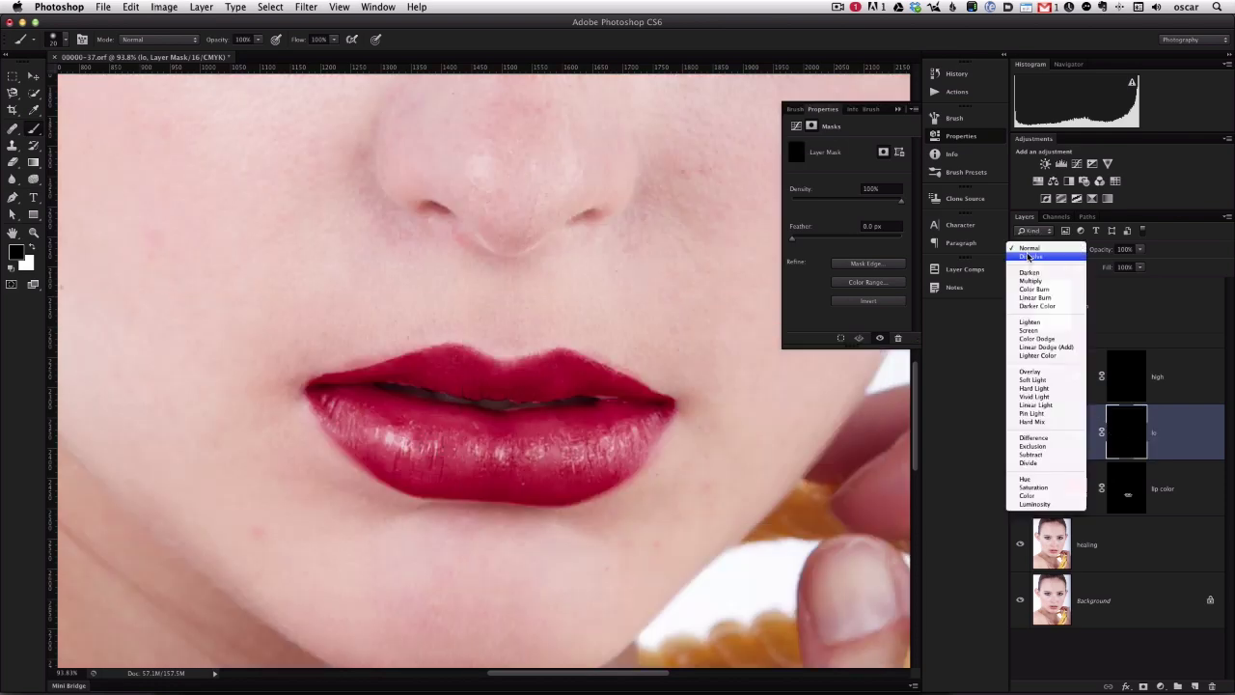
left_click(1030, 280)
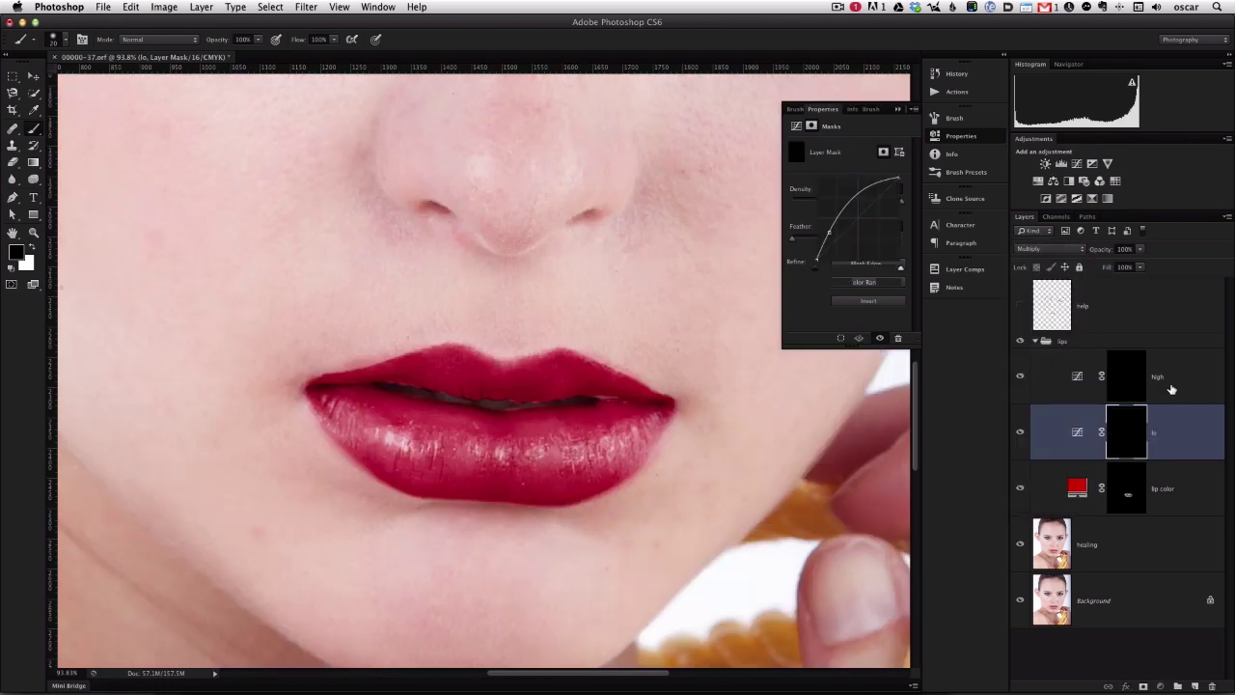
left_click(1163, 381)
left_click(1030, 250)
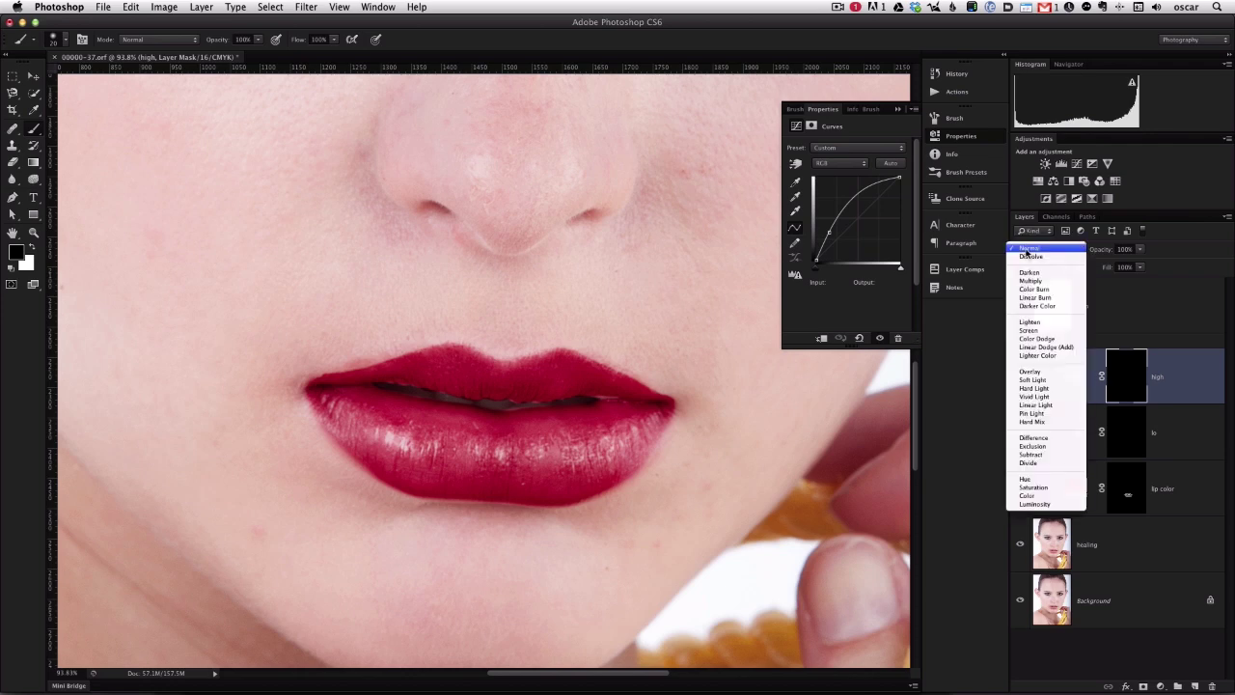
left_click(1035, 332)
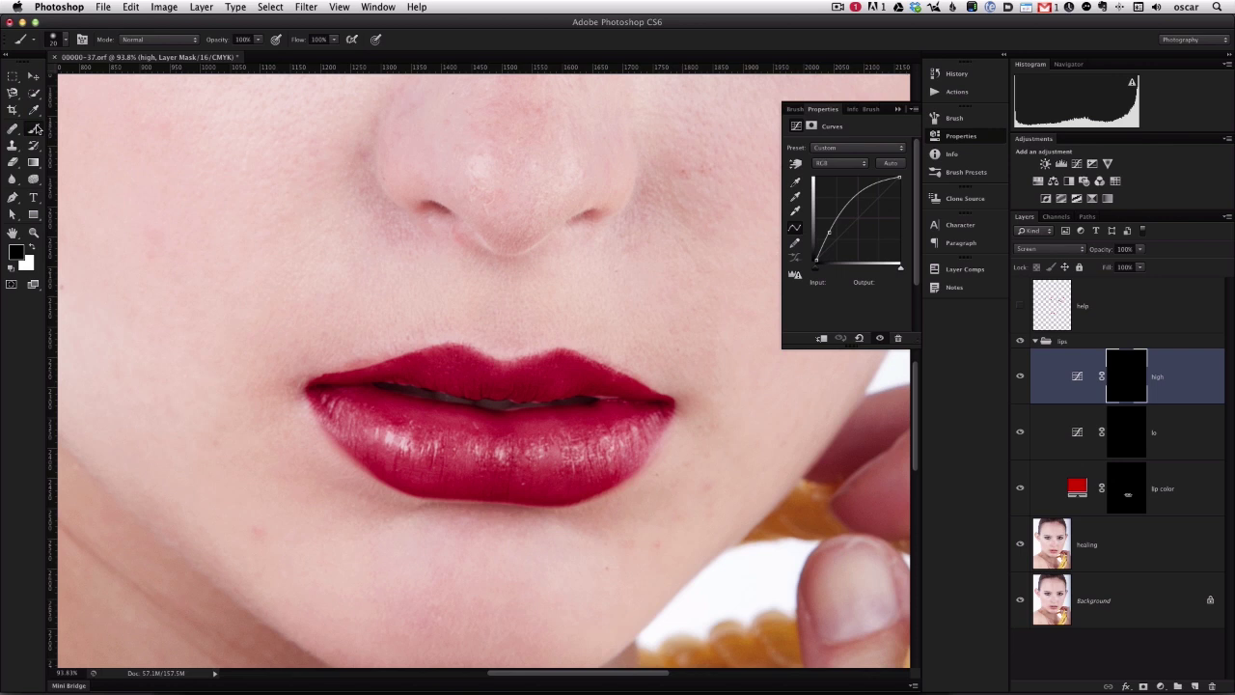
Step: Paint white at 10% opacity and flow over the lip highlights on the high mask and the lip shadows on the lo mask
left_click(31, 245)
left_click(243, 40)
key("Return")
mouse_move(355, 405)
left_mouse_down()
mouse_move(345, 396)
mouse_move(486, 430)
mouse_move(608, 419)
mouse_move(363, 402)
mouse_move(642, 406)
mouse_move(402, 428)
mouse_move(531, 399)
left_mouse_up()
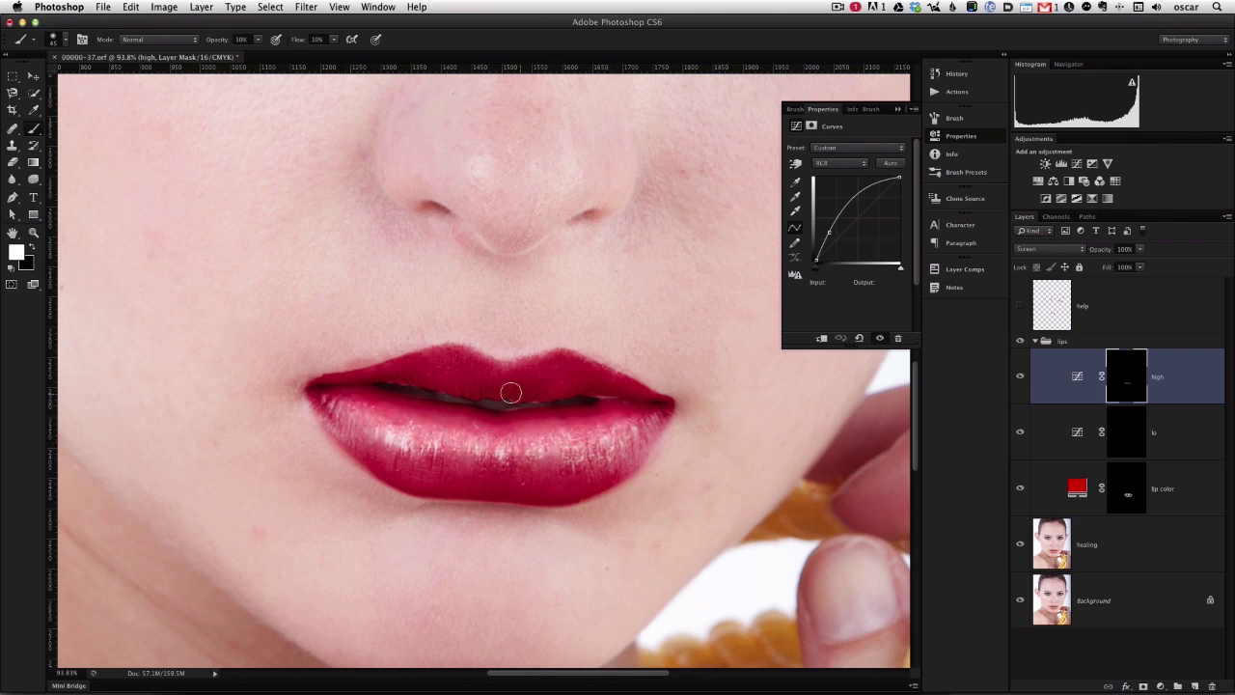
mouse_move(342, 413)
left_mouse_down()
mouse_move(575, 431)
mouse_move(482, 440)
mouse_move(621, 439)
mouse_move(391, 434)
mouse_move(388, 445)
mouse_move(502, 474)
mouse_move(587, 463)
mouse_move(350, 427)
mouse_move(425, 413)
mouse_move(579, 426)
mouse_move(417, 426)
left_mouse_up()
key("alt+bracketleft")
mouse_move(605, 378)
left_mouse_down()
mouse_move(516, 426)
mouse_move(385, 433)
left_mouse_up()
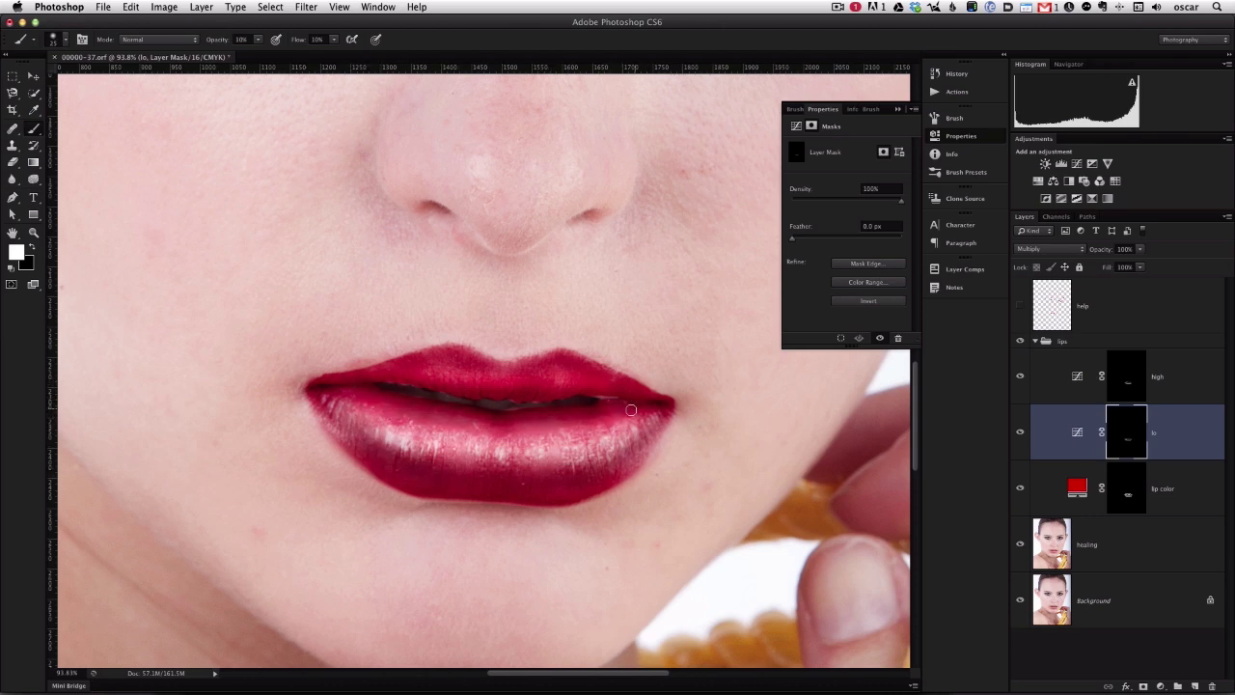
Step: Feather the lo layer's mask by 4.9 px and the high layer's mask by 6.8 px, viewing each mask alone
left_click(1127, 436, "alt")
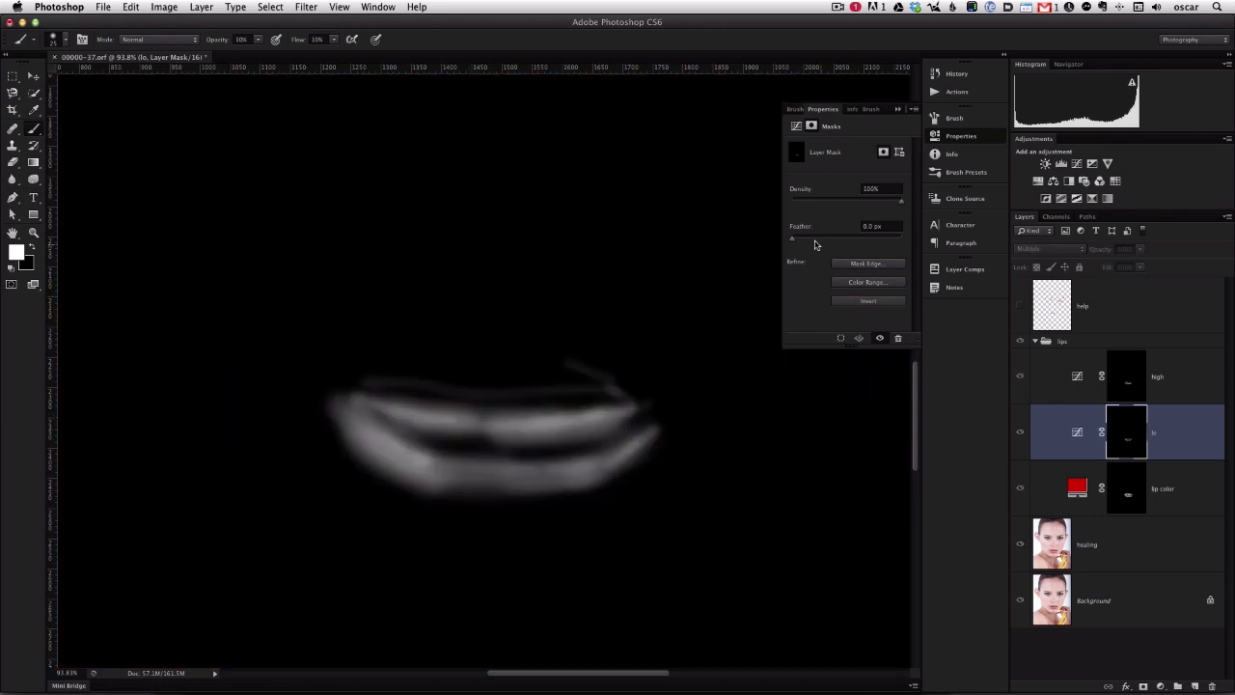
left_click_drag(793, 238, 800, 241)
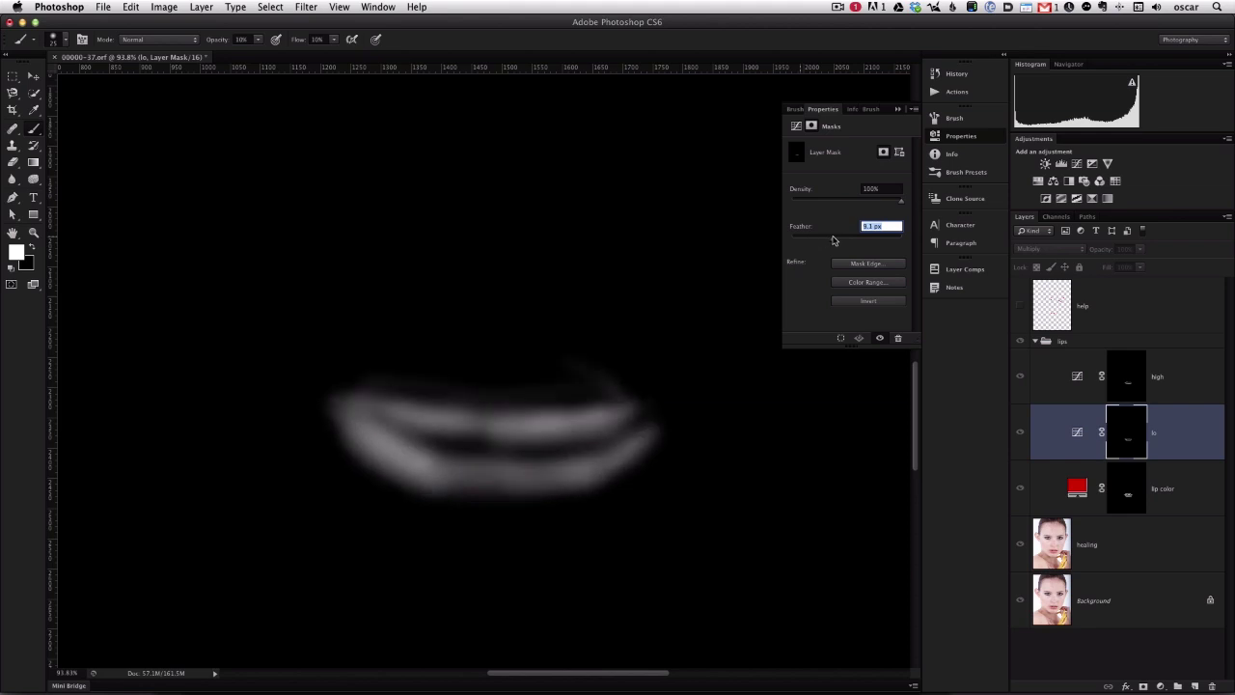
left_click_drag(828, 240, 821, 241)
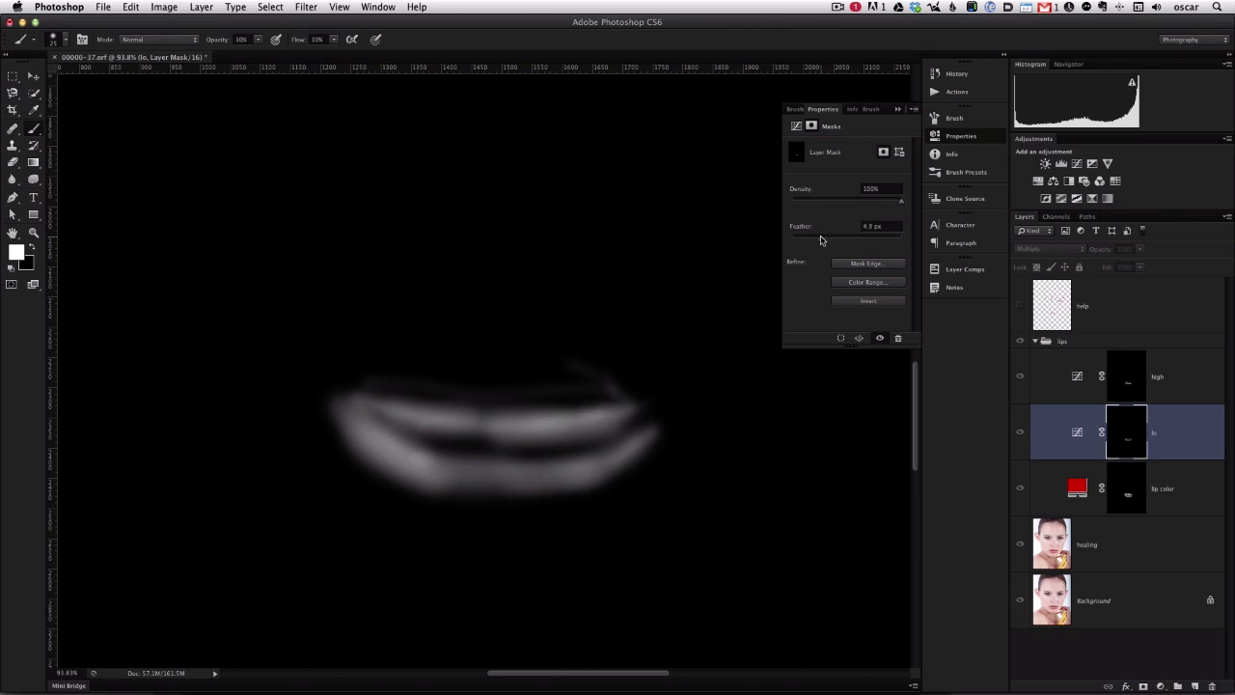
left_click(1127, 379, "alt")
left_click_drag(792, 238, 806, 243)
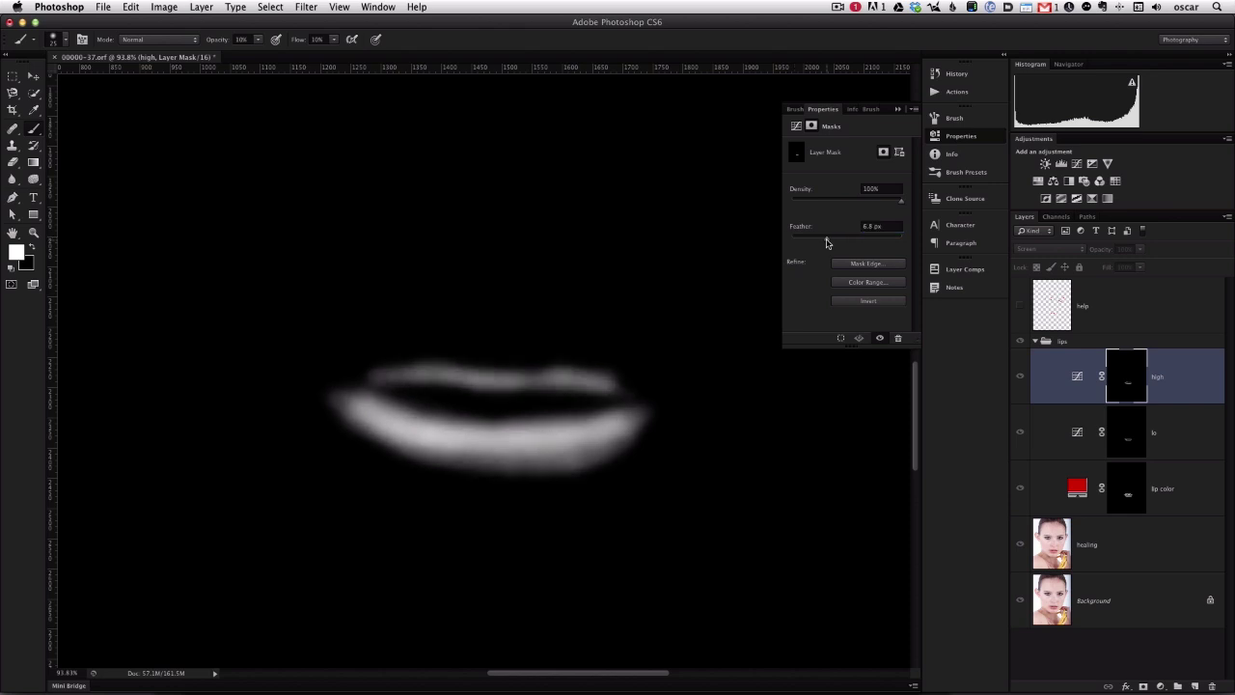
key("Return")
Step: Collapse the lips group and compare the portrait with the group hidden and shown, up close and in full view
left_click(1033, 343)
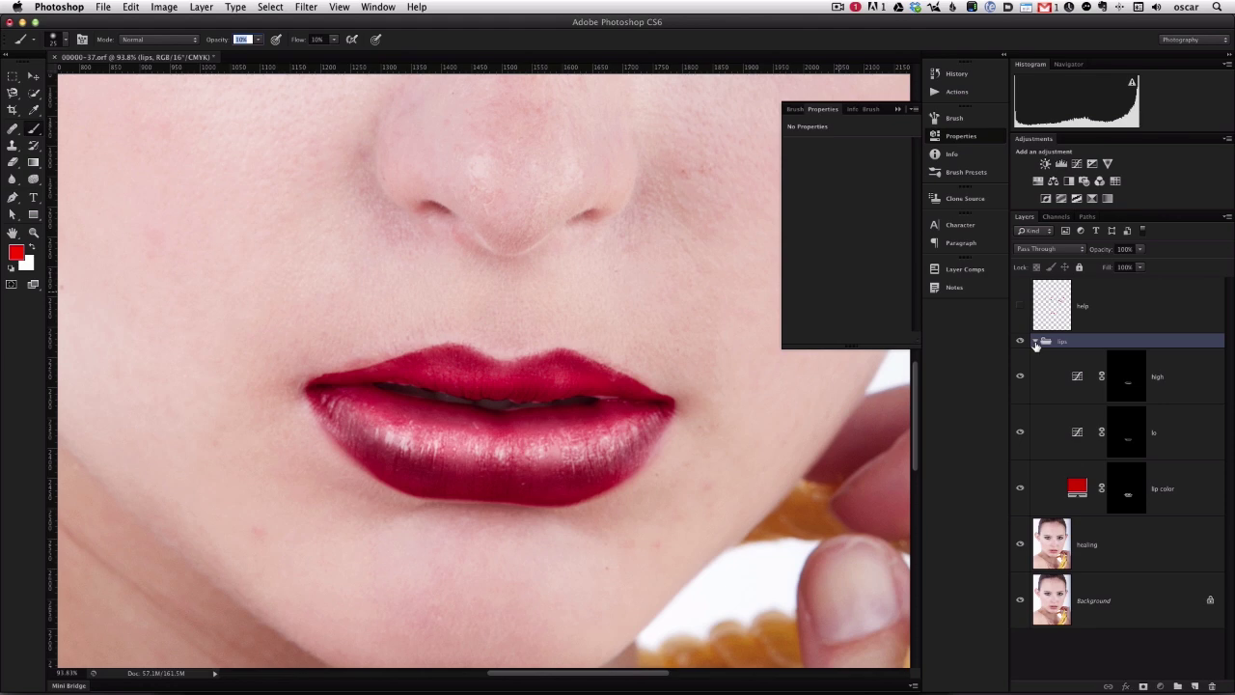
left_click(1034, 342)
left_click(1023, 343)
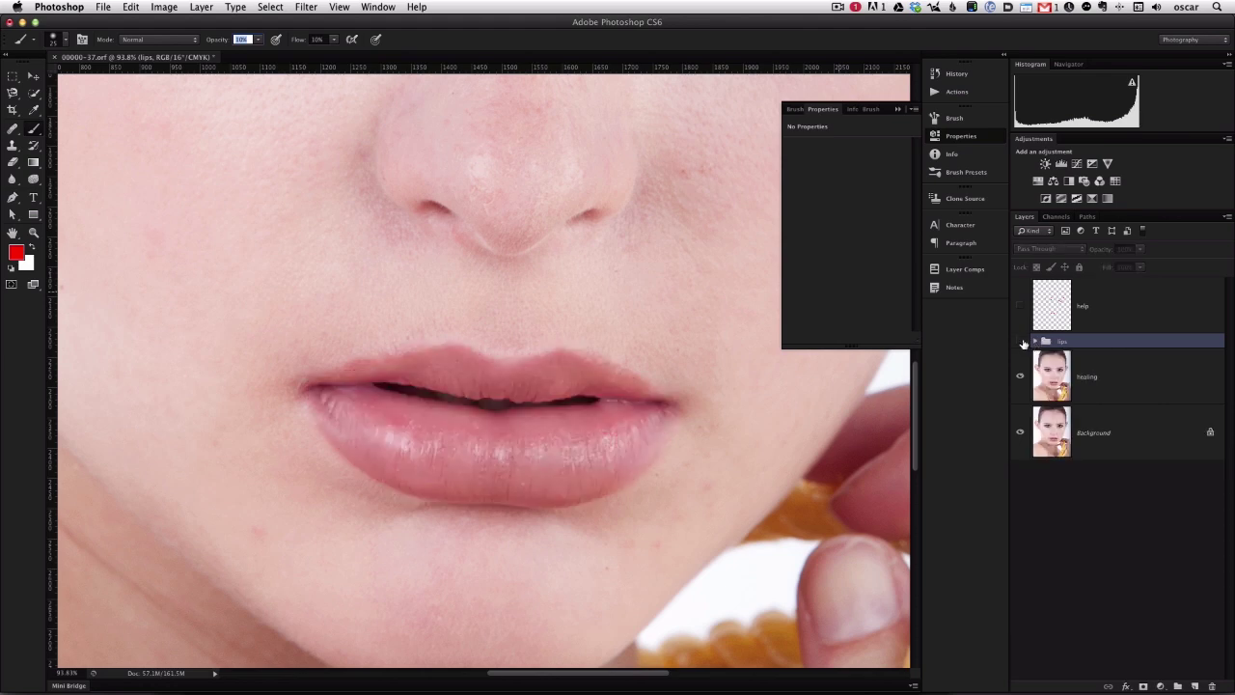
left_click(1023, 343)
left_click(1023, 344)
left_click(1023, 343)
key("super+0")
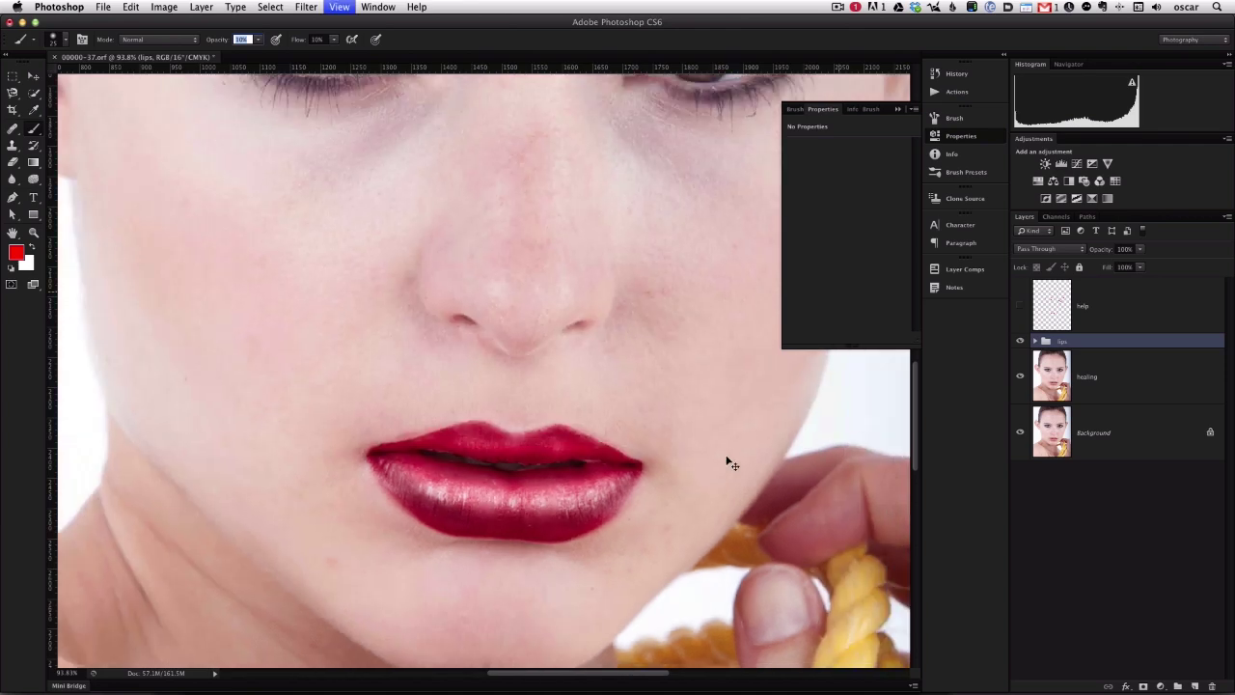
left_click(1022, 343)
left_click(1022, 343)
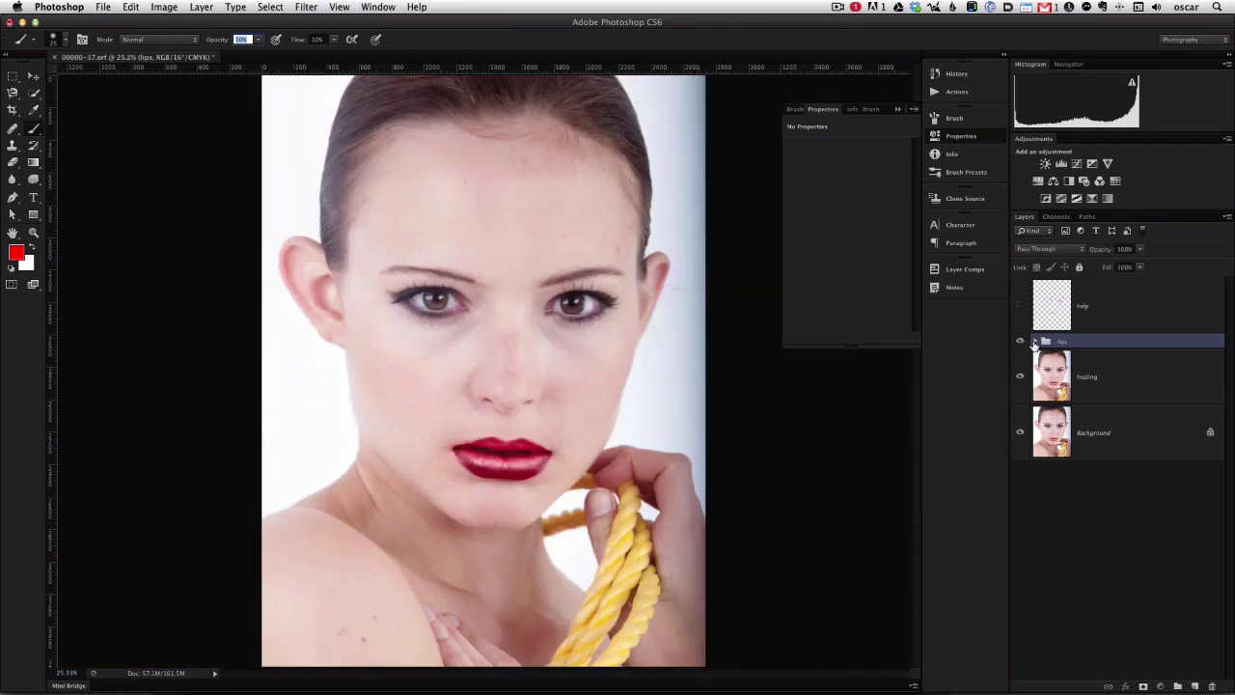
Step: Group the high and lo layers inside the lips group and name the new group "dodge n burn"
left_click(1035, 341)
left_click(1173, 376)
left_click(1162, 419, "shift")
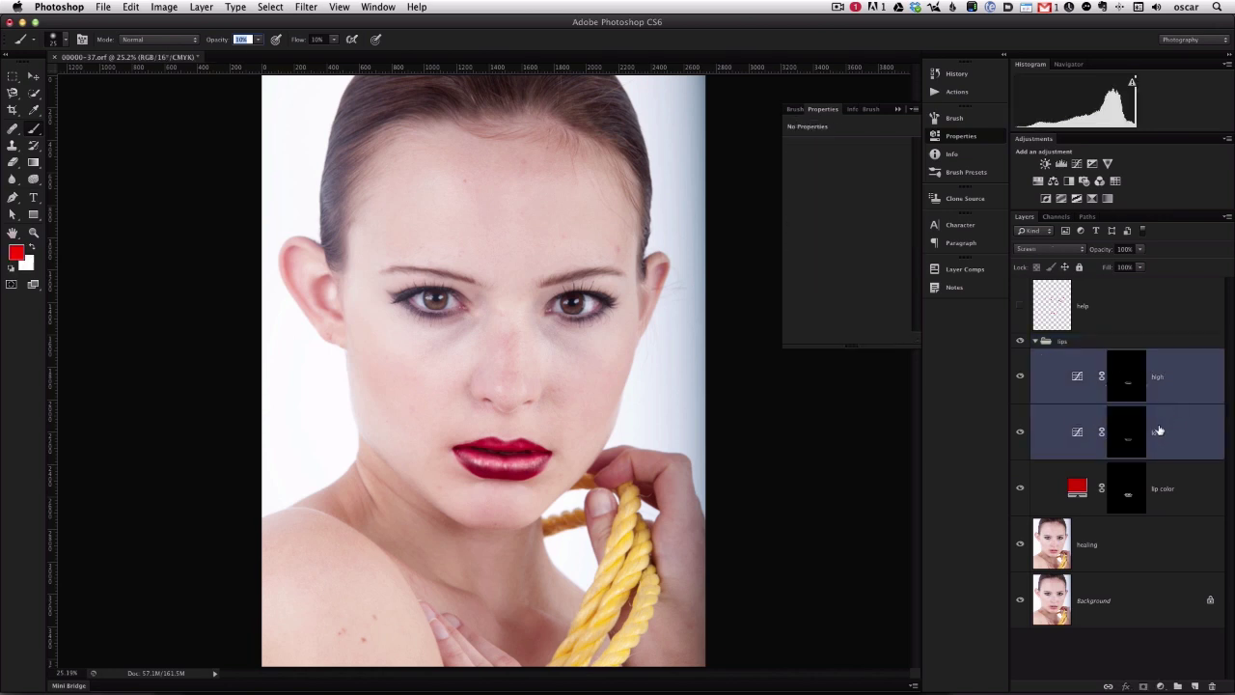
left_click(1177, 686)
double_click(1097, 356)
type("dodge n burn")
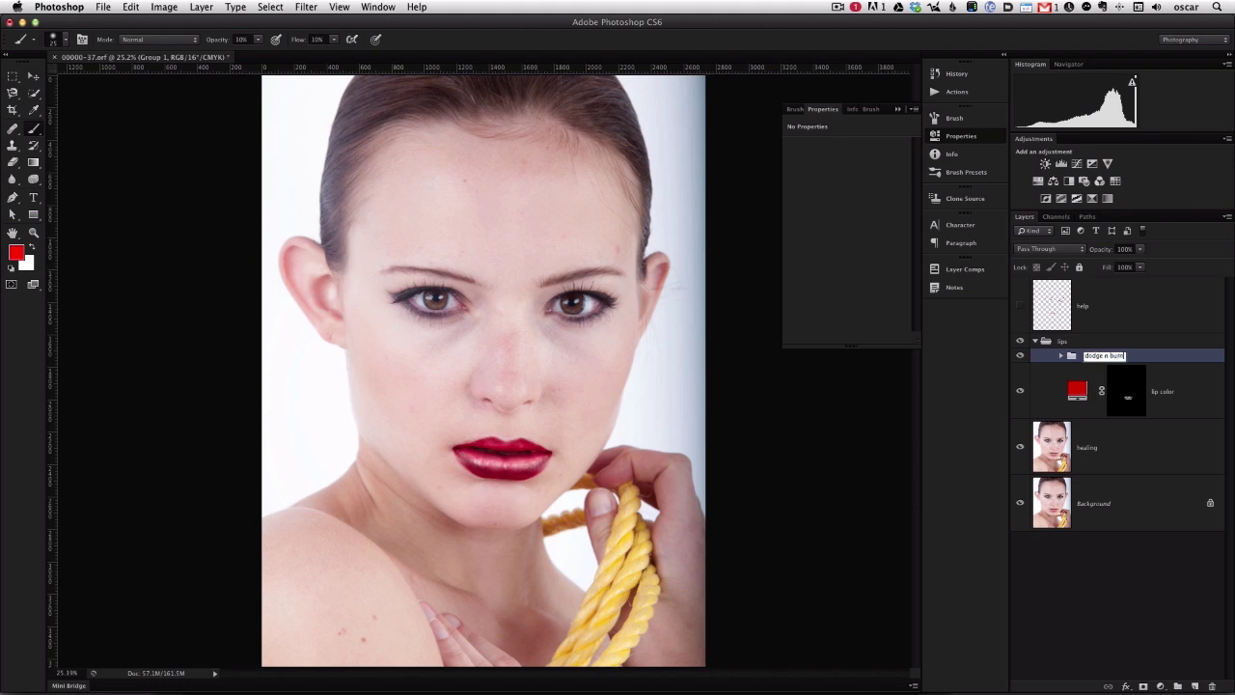
key("Return")
Step: Reduce the dodge n burn group's opacity to 45%, comparing the lips with the group hidden and shown
left_click_drag(1102, 253, 1067, 253)
left_click(1020, 356)
left_click(1020, 356)
left_click_drag(1106, 250, 1101, 251)
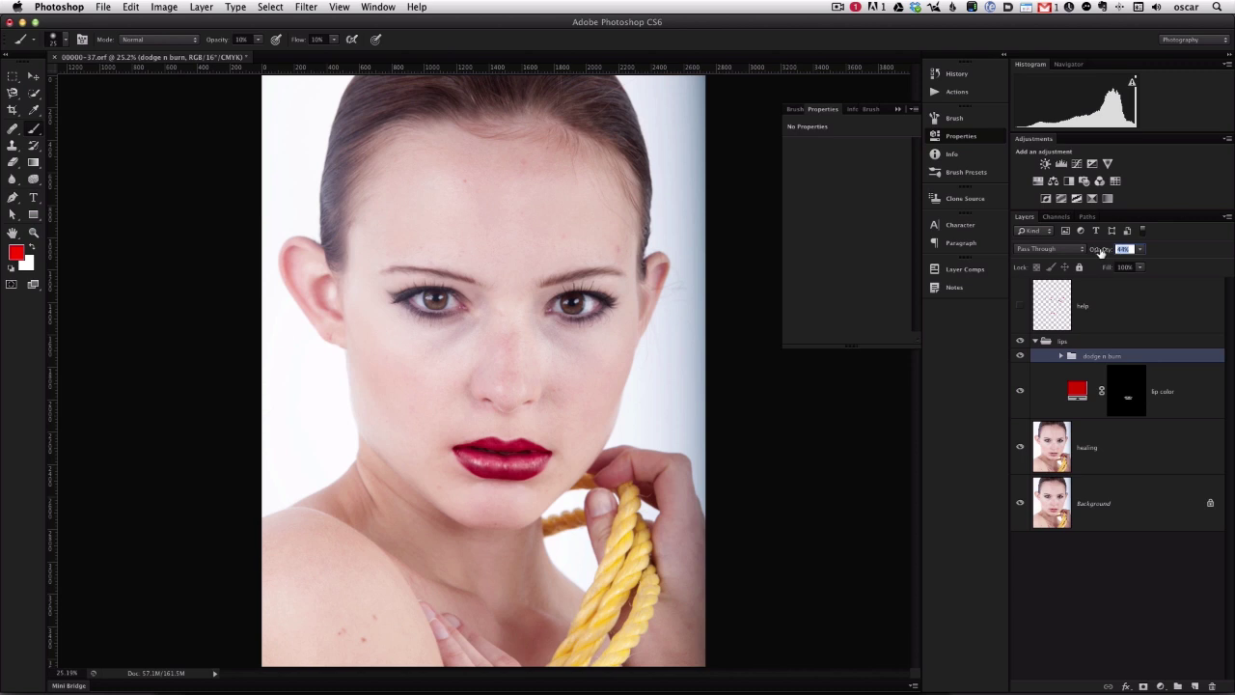
Step: Examine the lips with the dodge n burn group hidden and shown, including a close-up, and check the layers inside the group
left_click(1020, 356)
left_click(1020, 356)
left_click(1021, 357)
left_click(1020, 357)
left_click(36, 233)
left_click_drag(506, 466, 561, 516)
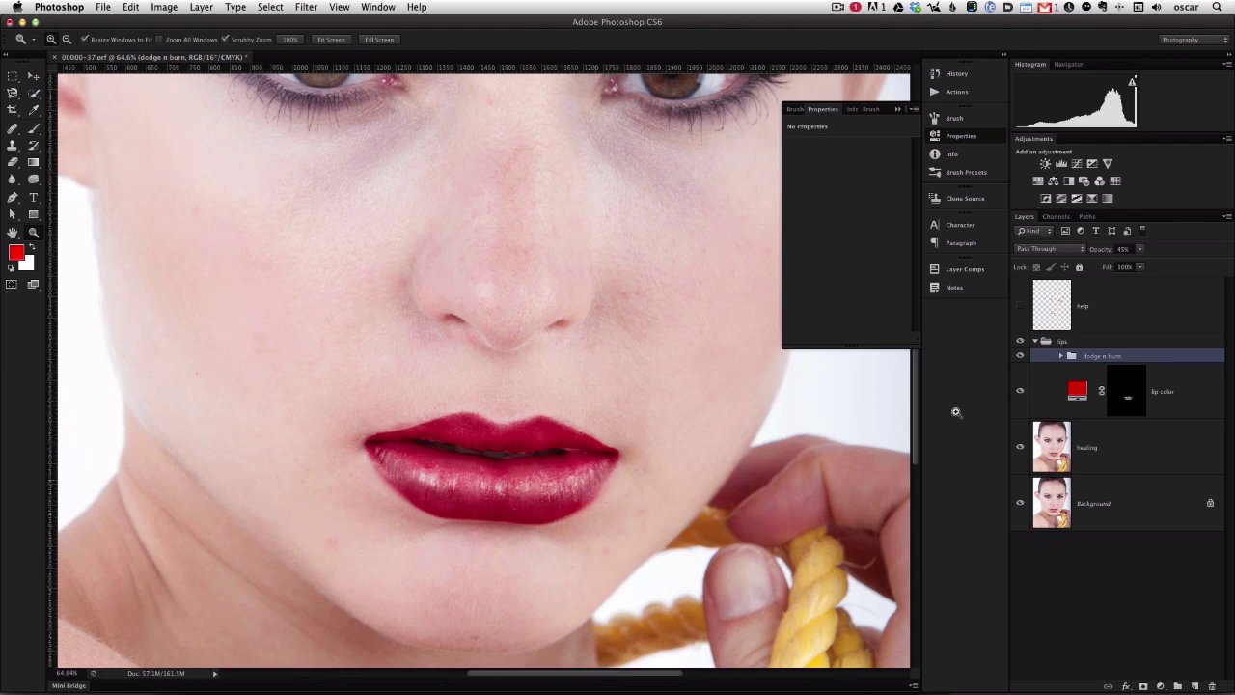
left_click(1019, 356)
left_click(1020, 356)
left_click(1061, 357)
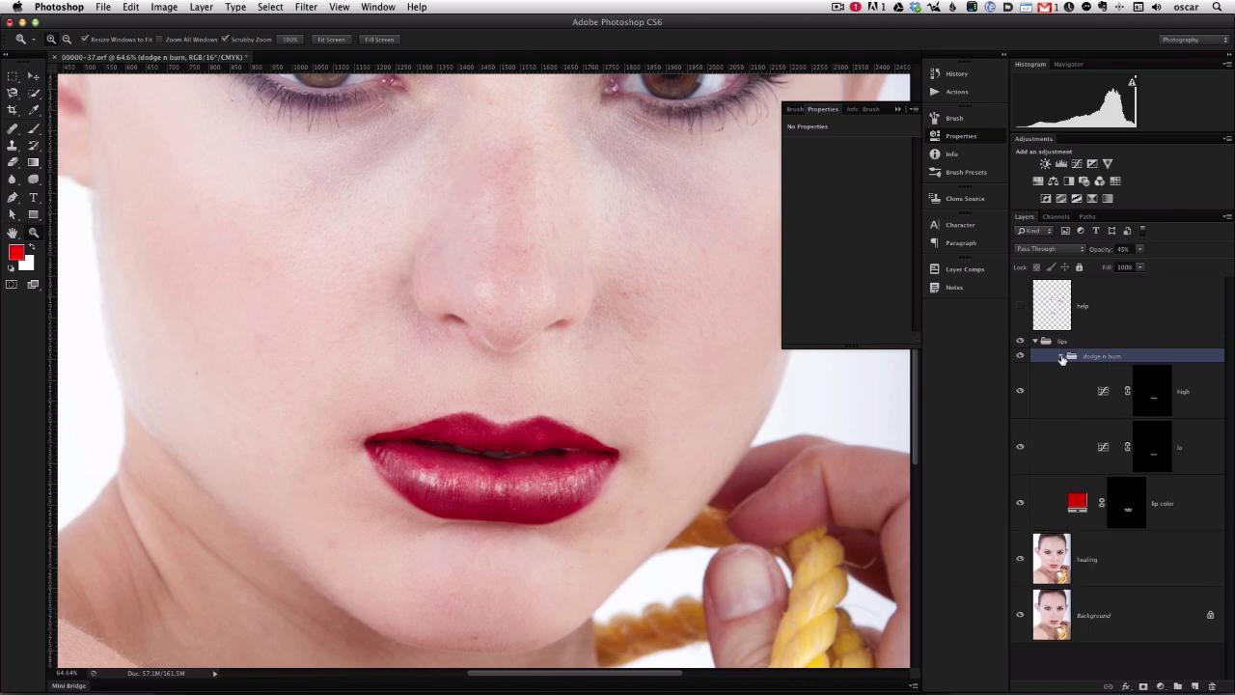
left_click(1061, 357)
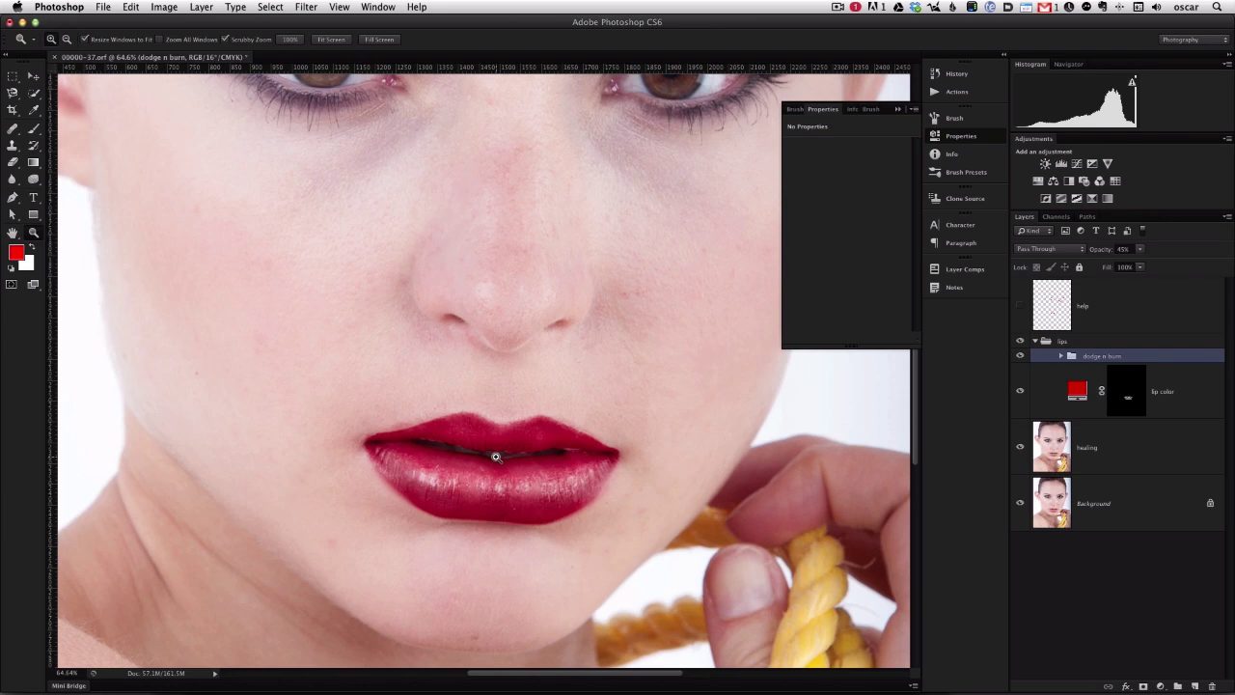
Step: Collapse the lips group and create a new group above it named "eyes"
key("super+0")
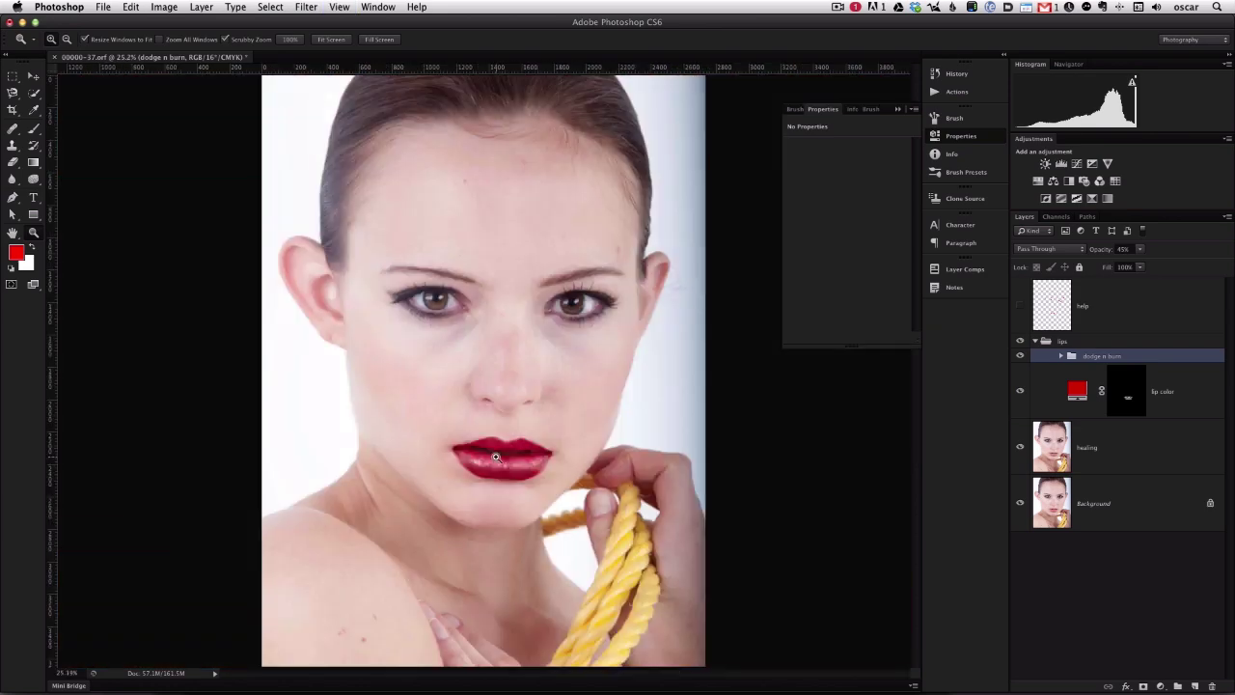
key("v")
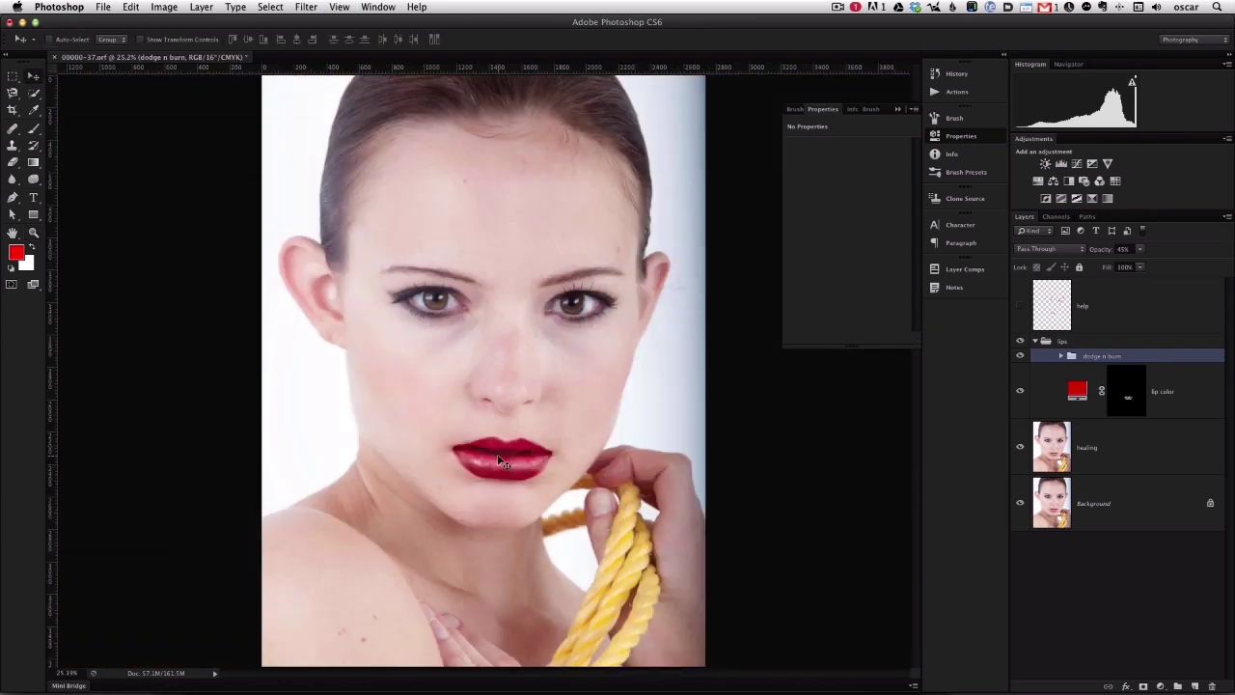
left_click(1043, 343)
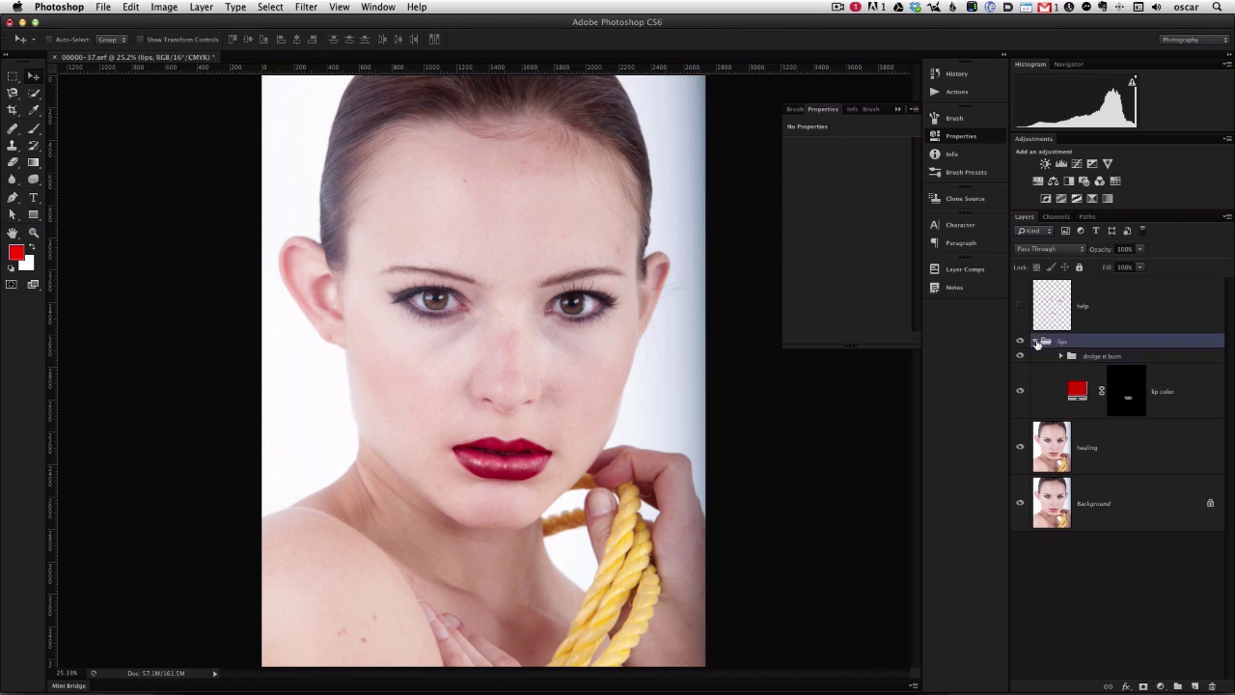
left_click(1034, 341)
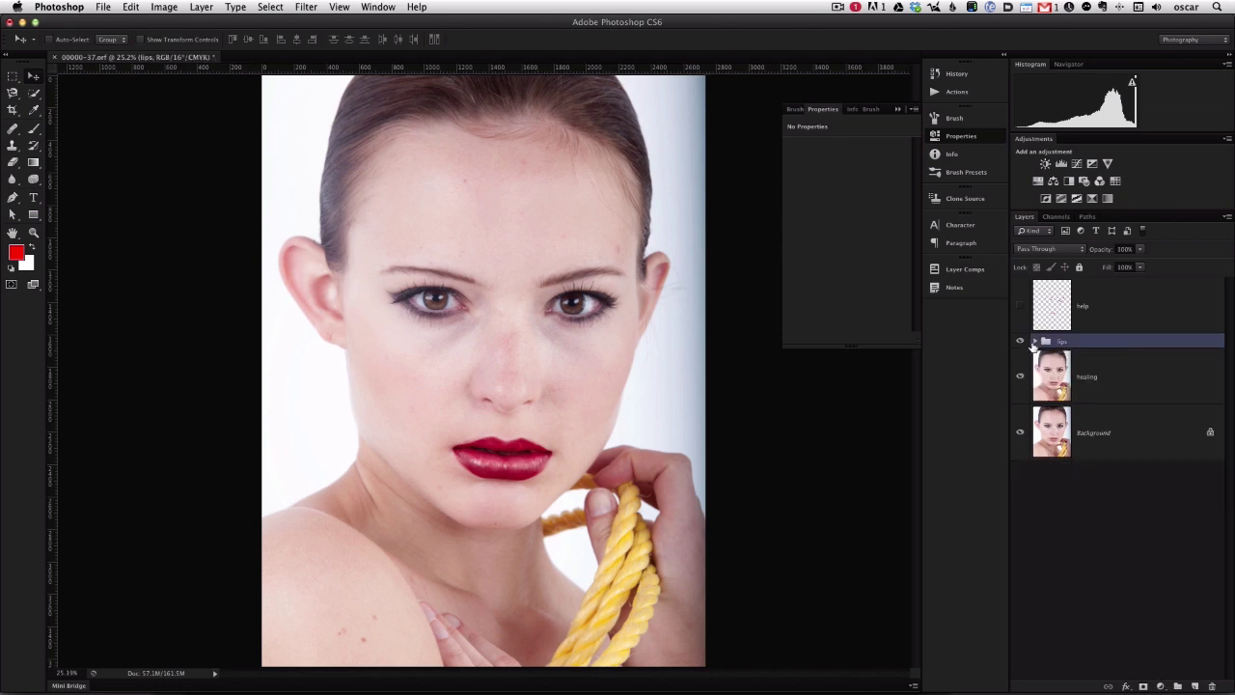
left_click(1177, 685)
double_click(1068, 343)
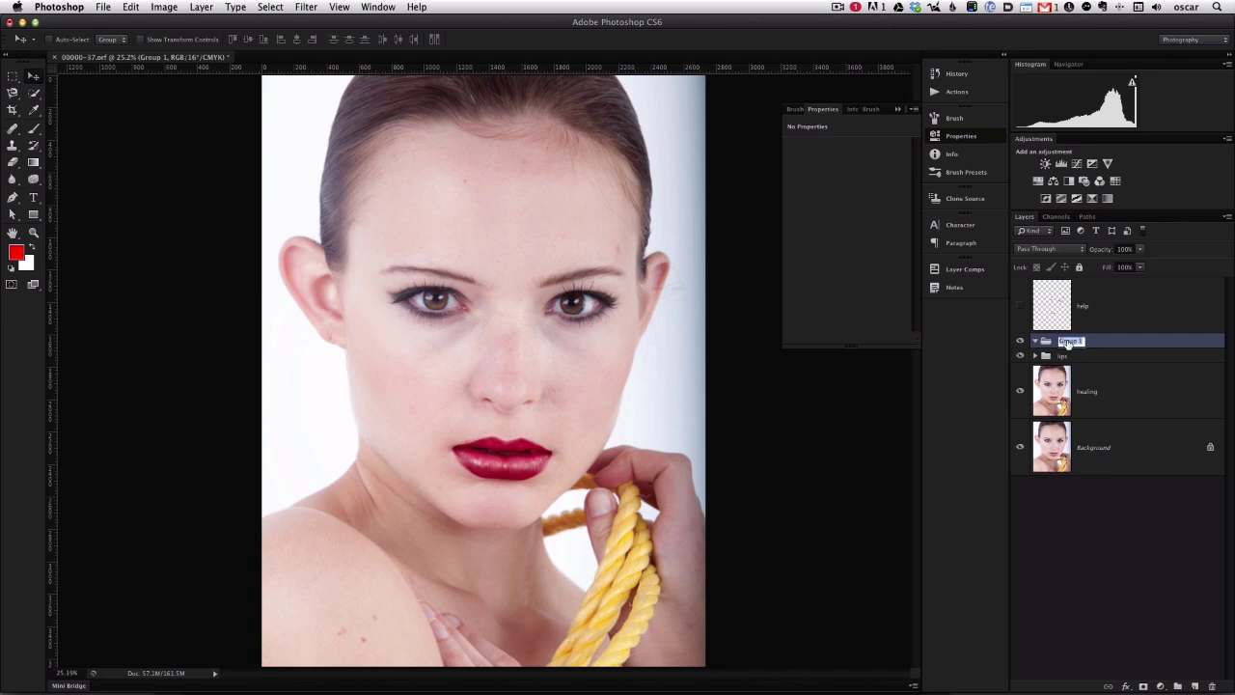
type("eyes")
key("Return")
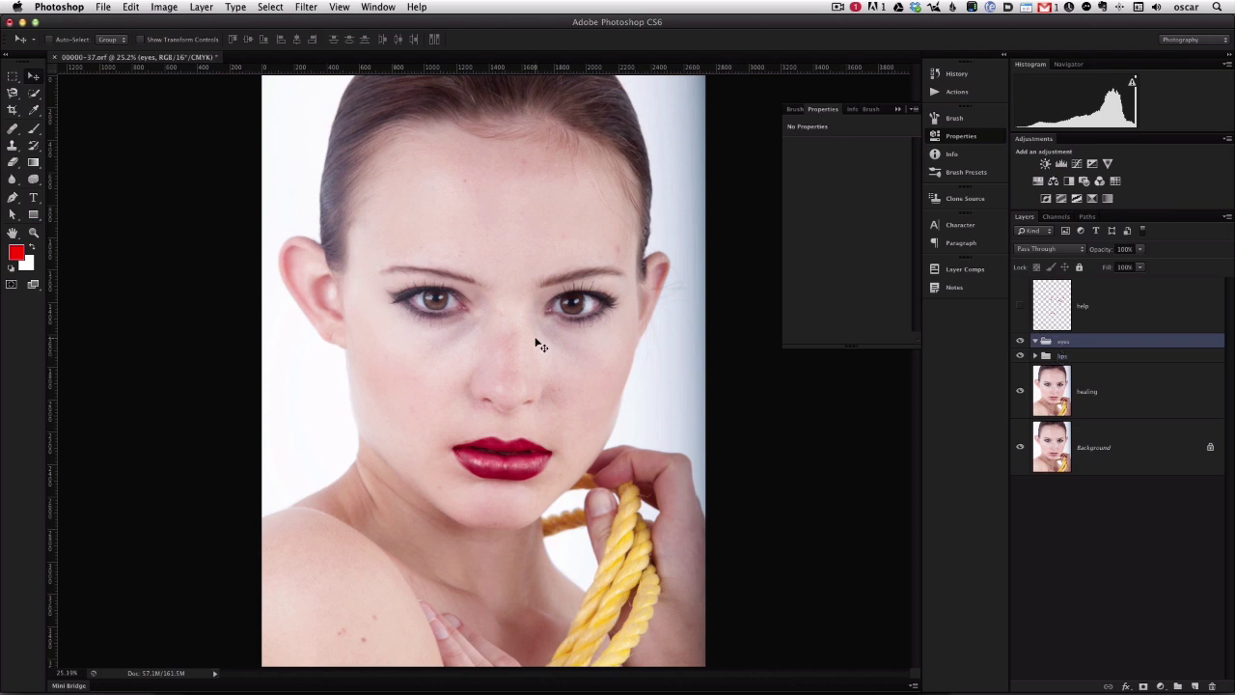
Step: Select both upper eyelid areas up to the eyebrows by painting them in Quick Mask with a larger brush at 100% opacity and flow
left_click(12, 284)
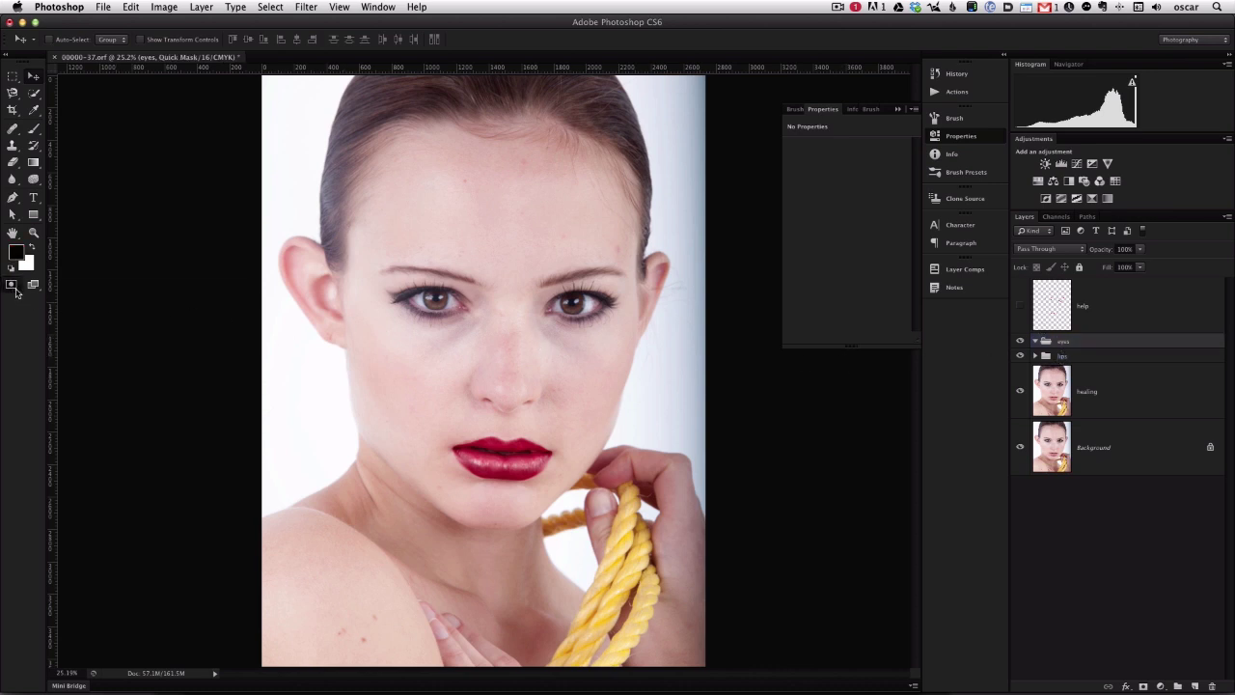
key("b")
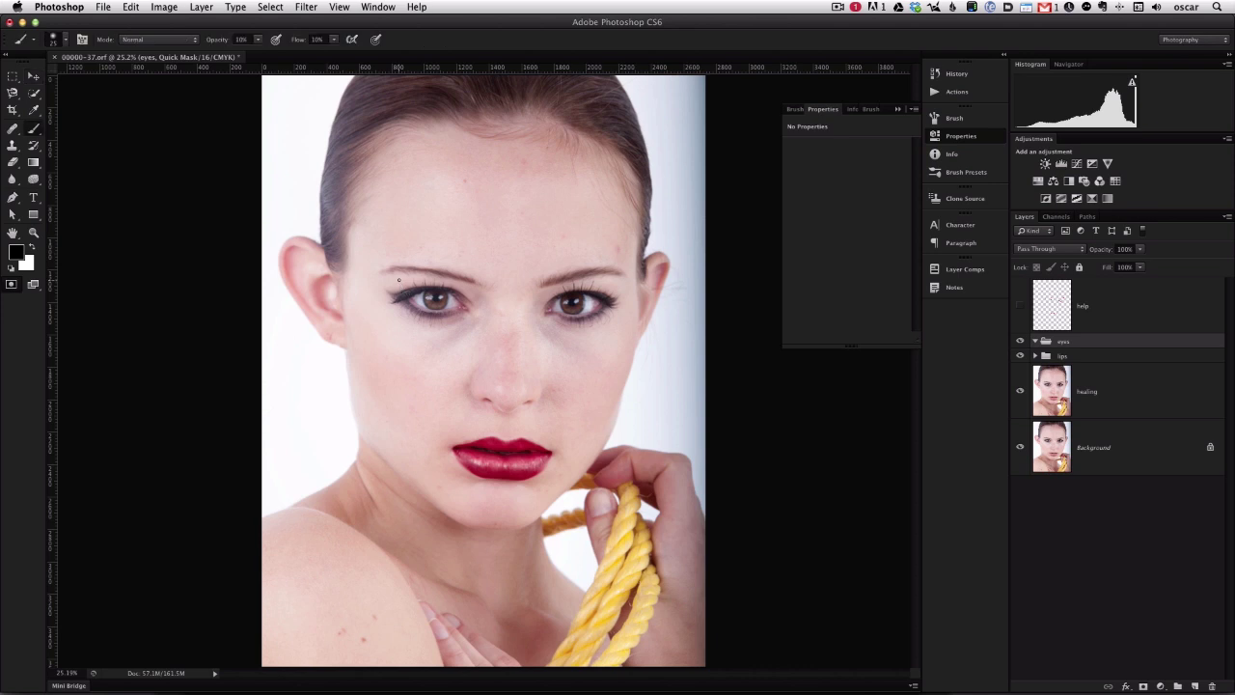
key("bracketright")
key("bracketright")
key("bracketright")
key("bracketright")
left_click_drag(223, 45, 321, 43)
left_click_drag(387, 276, 473, 295)
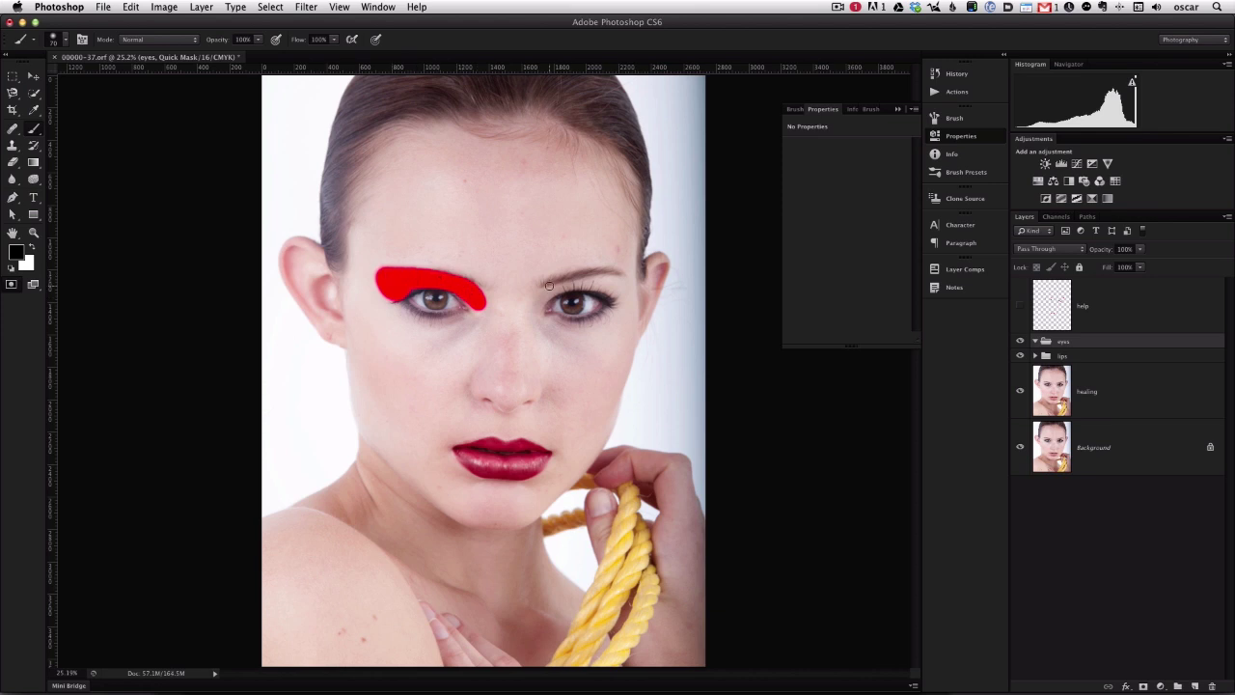
mouse_move(540, 289)
left_mouse_down()
mouse_move(540, 301)
mouse_move(590, 284)
mouse_move(616, 294)
mouse_move(619, 274)
mouse_move(582, 276)
left_mouse_up()
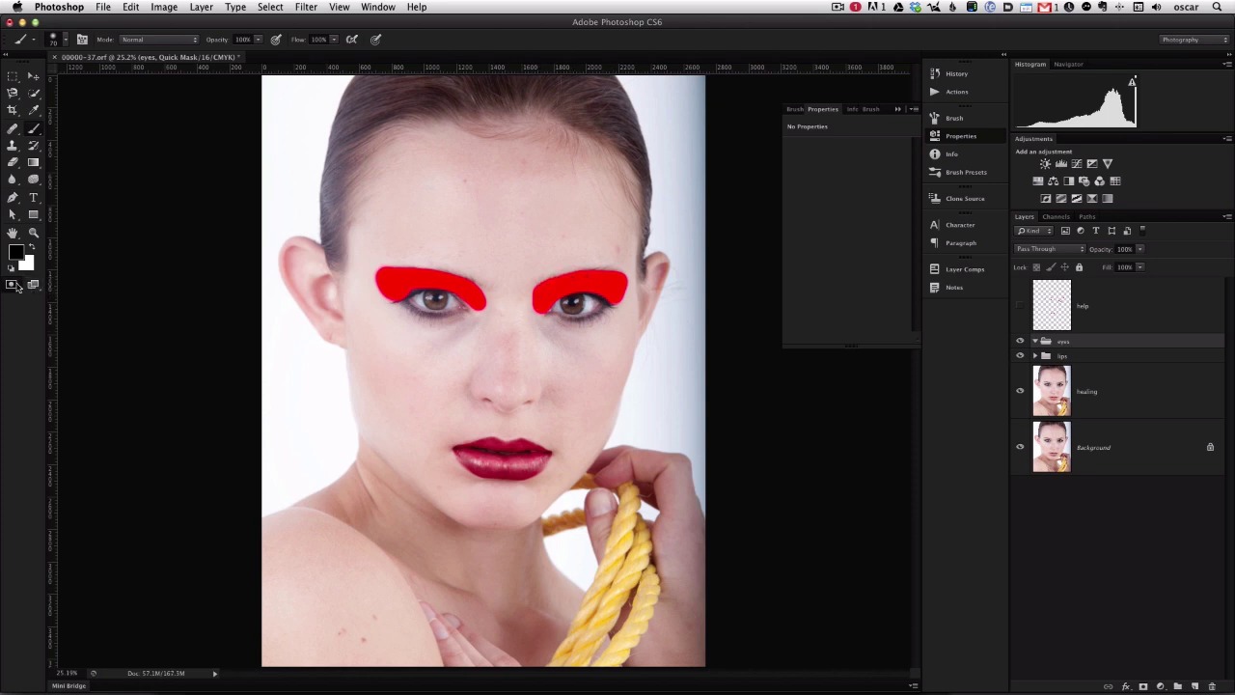
left_click(14, 286)
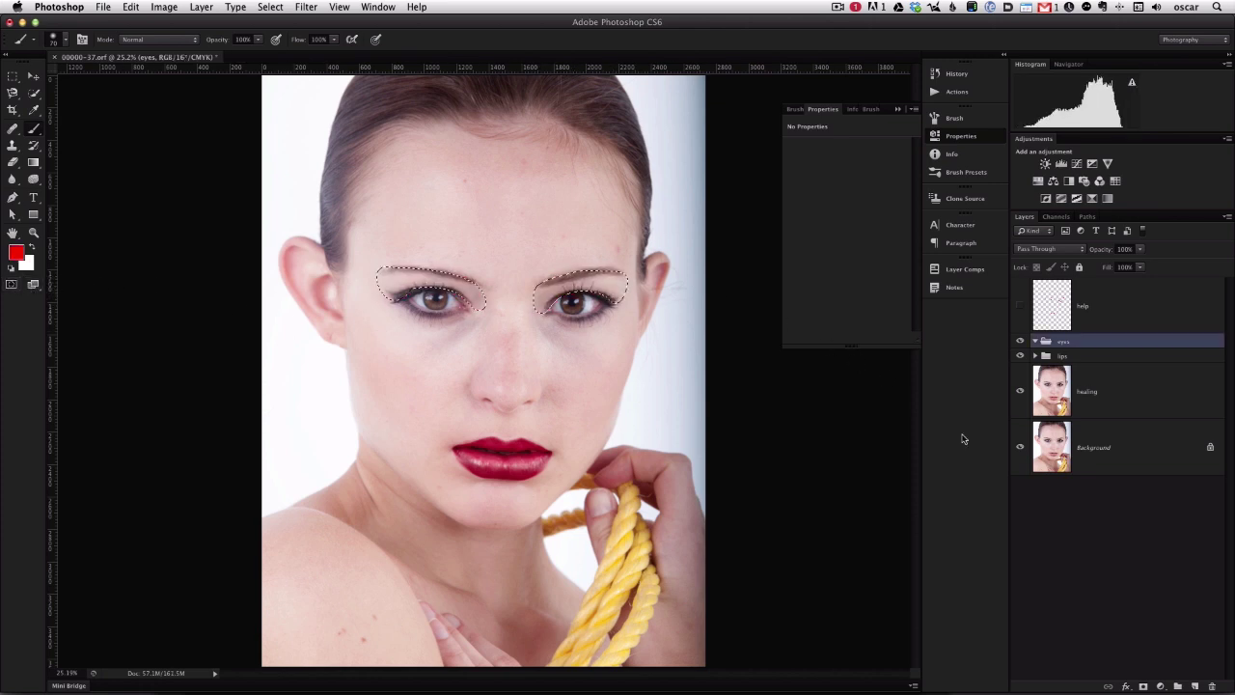
Step: Add a blue (#617aba) Solid Color fill layer in the eyes group, masked to the selected upper eyelid areas
left_click(1161, 686)
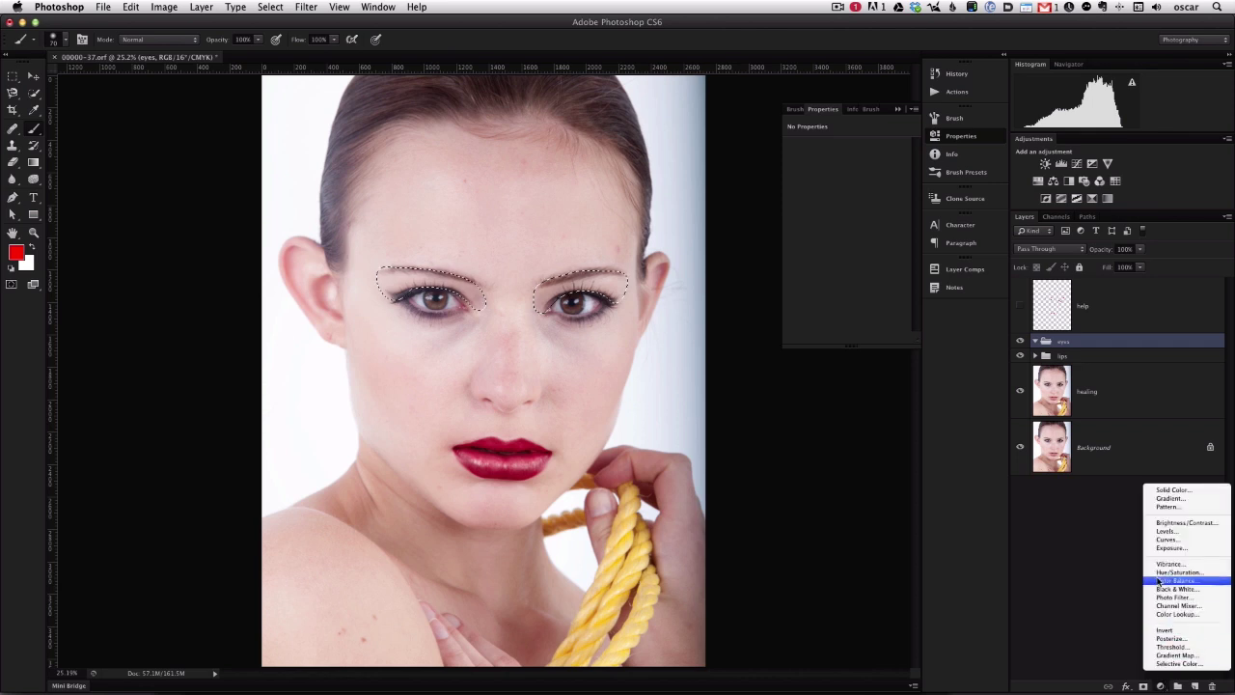
left_click(1172, 489)
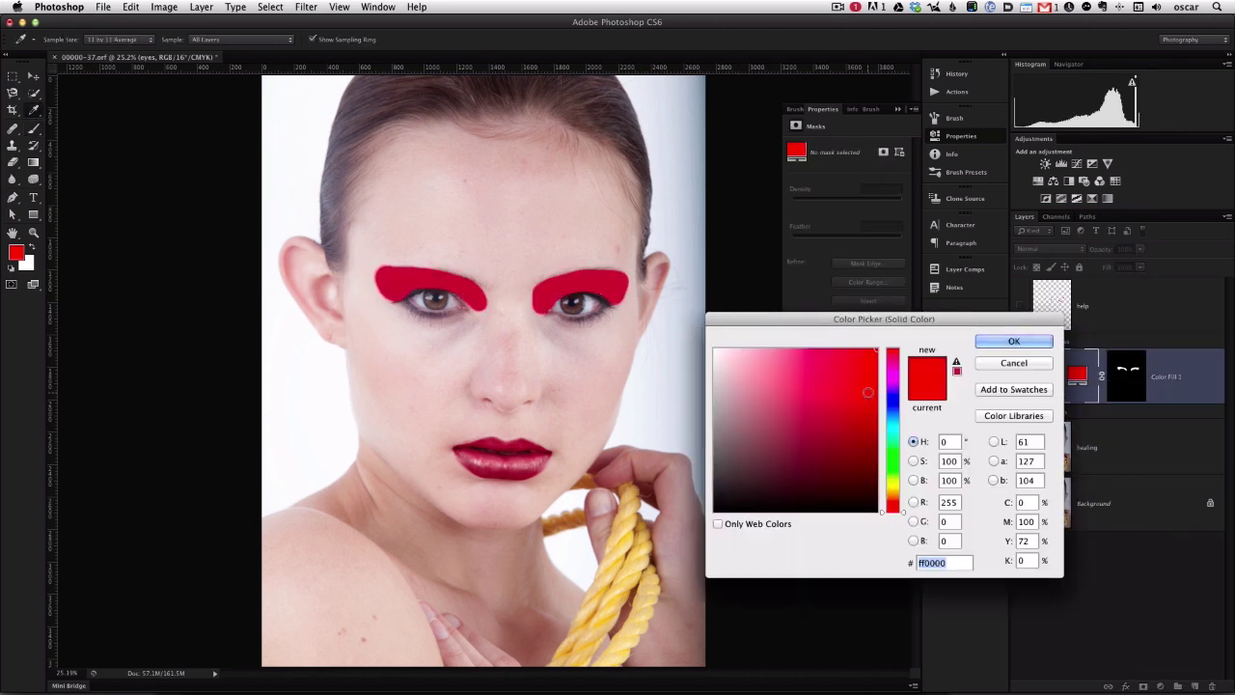
left_click(889, 415)
mouse_move(842, 401)
left_mouse_down()
mouse_move(839, 384)
mouse_move(791, 392)
left_mouse_up()
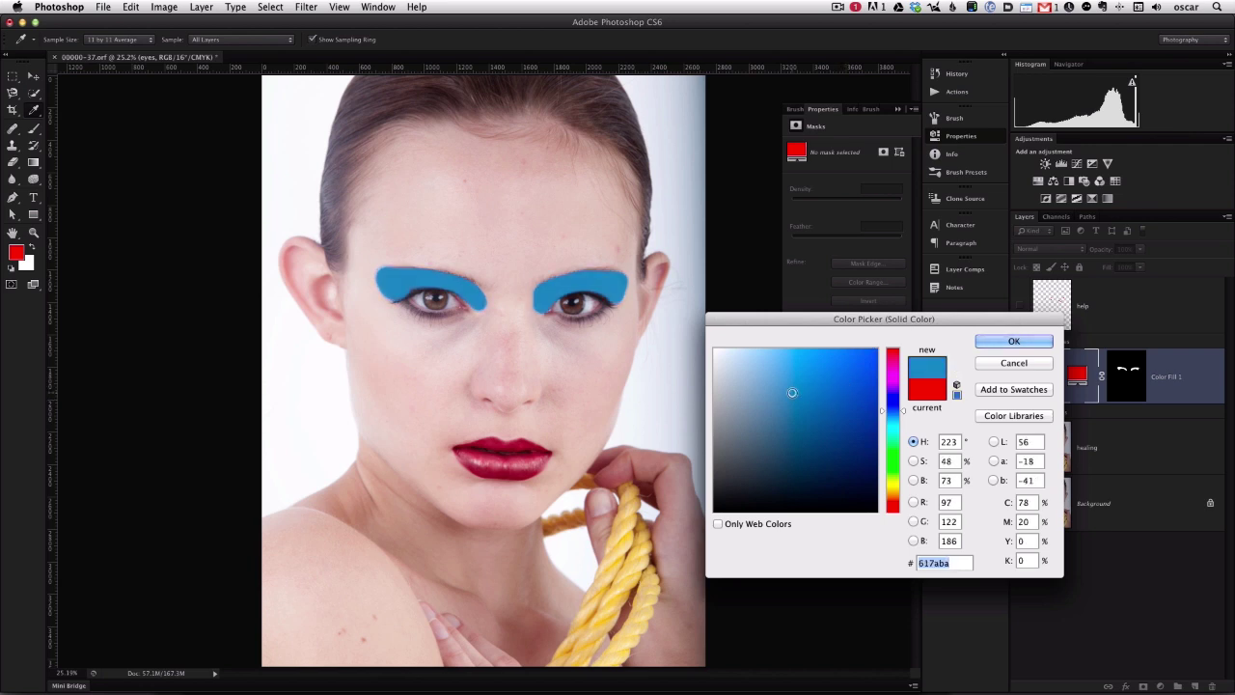
left_click(1015, 342)
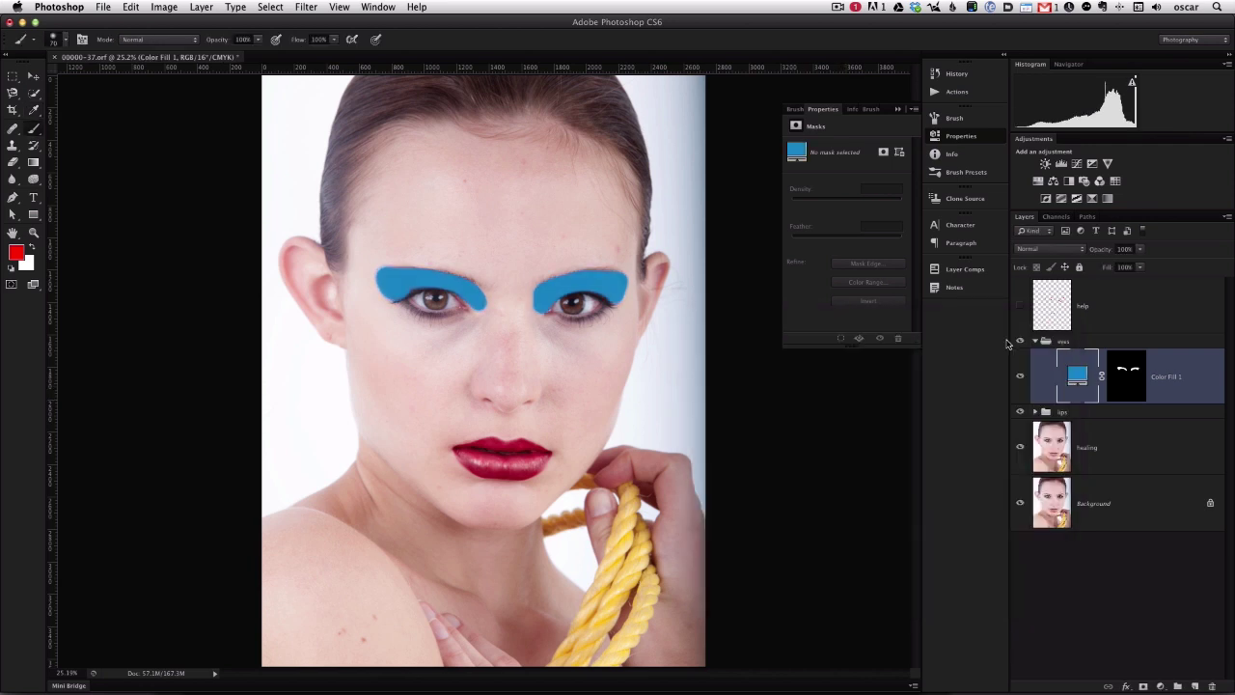
Step: Set the blue fill layer's blend mode to Overlay, comparing it with Soft Light, Color and Hue
left_click(1049, 250)
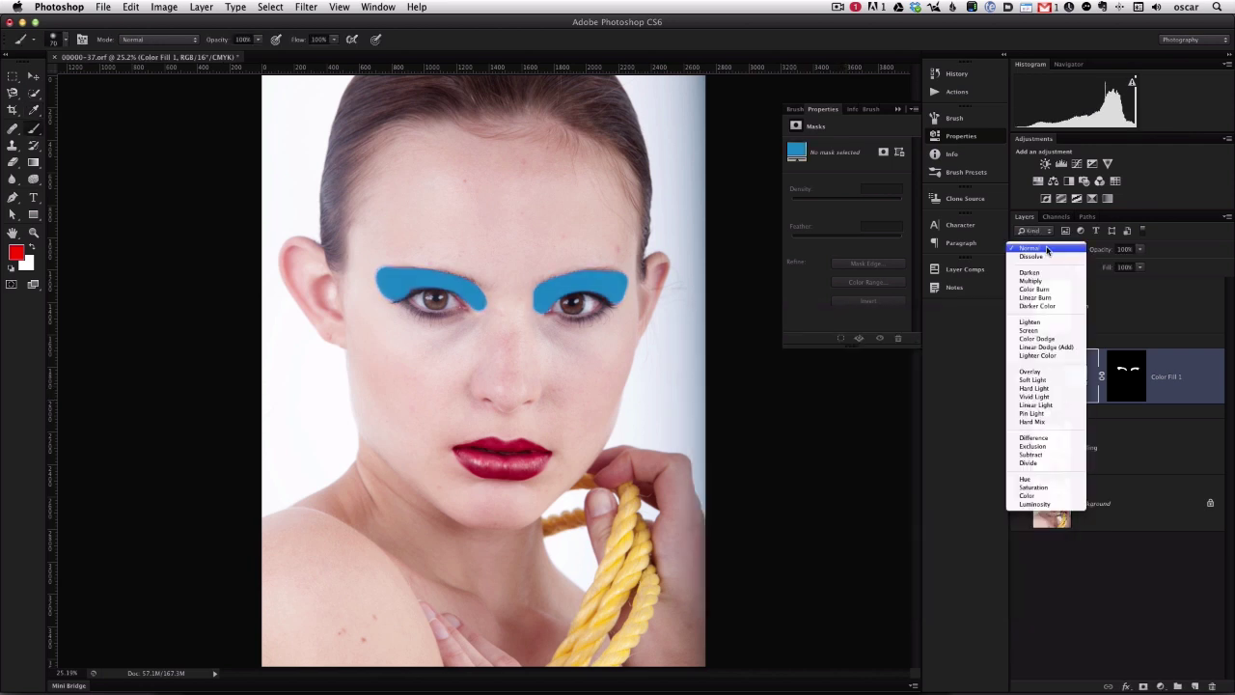
left_click(1030, 372)
left_click(1030, 253)
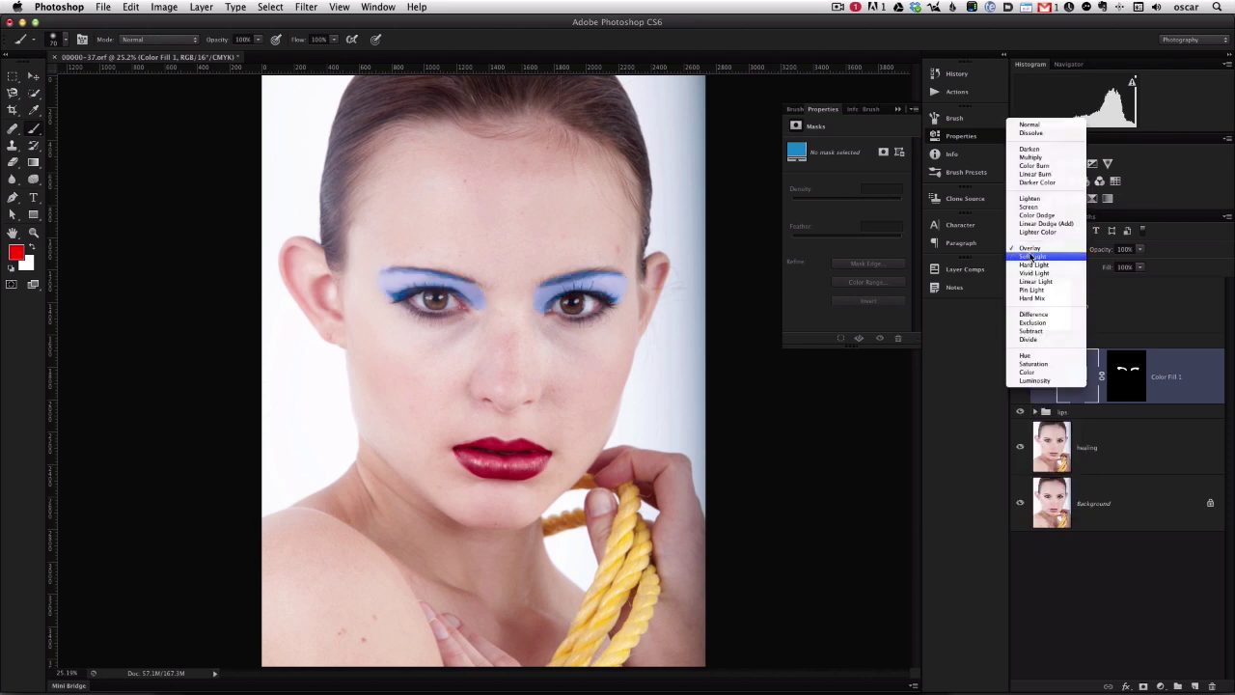
left_click(1030, 260)
left_click(1029, 252)
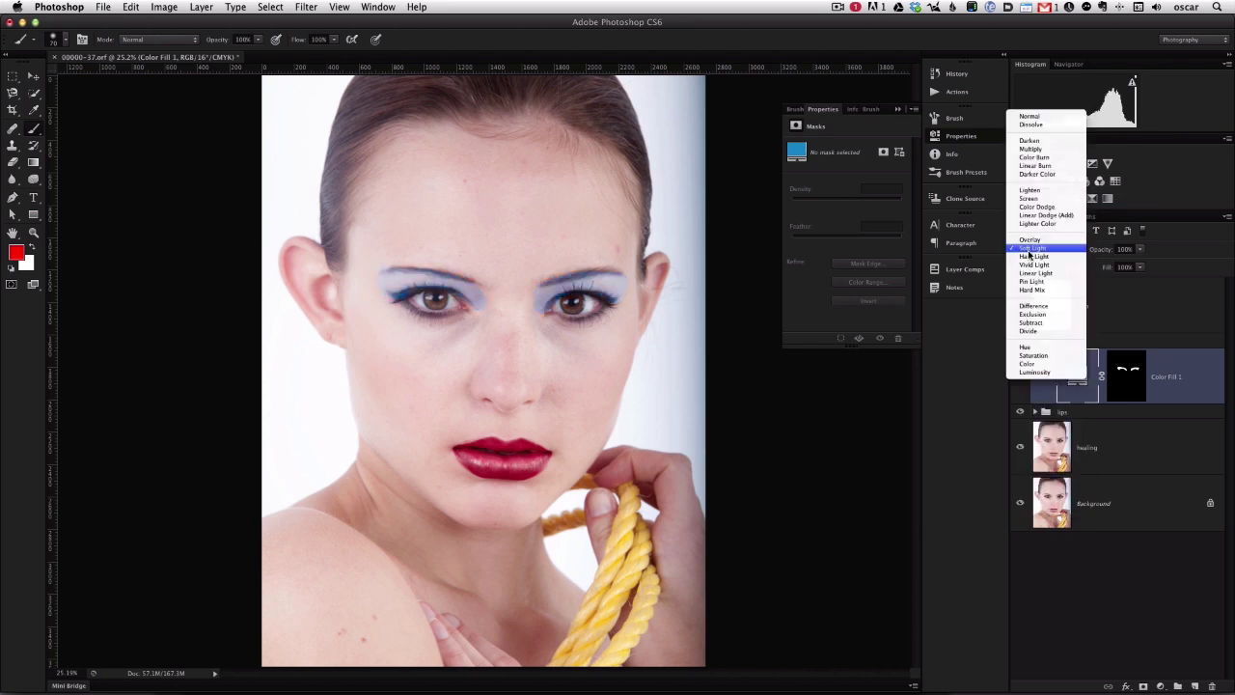
left_click(1029, 367)
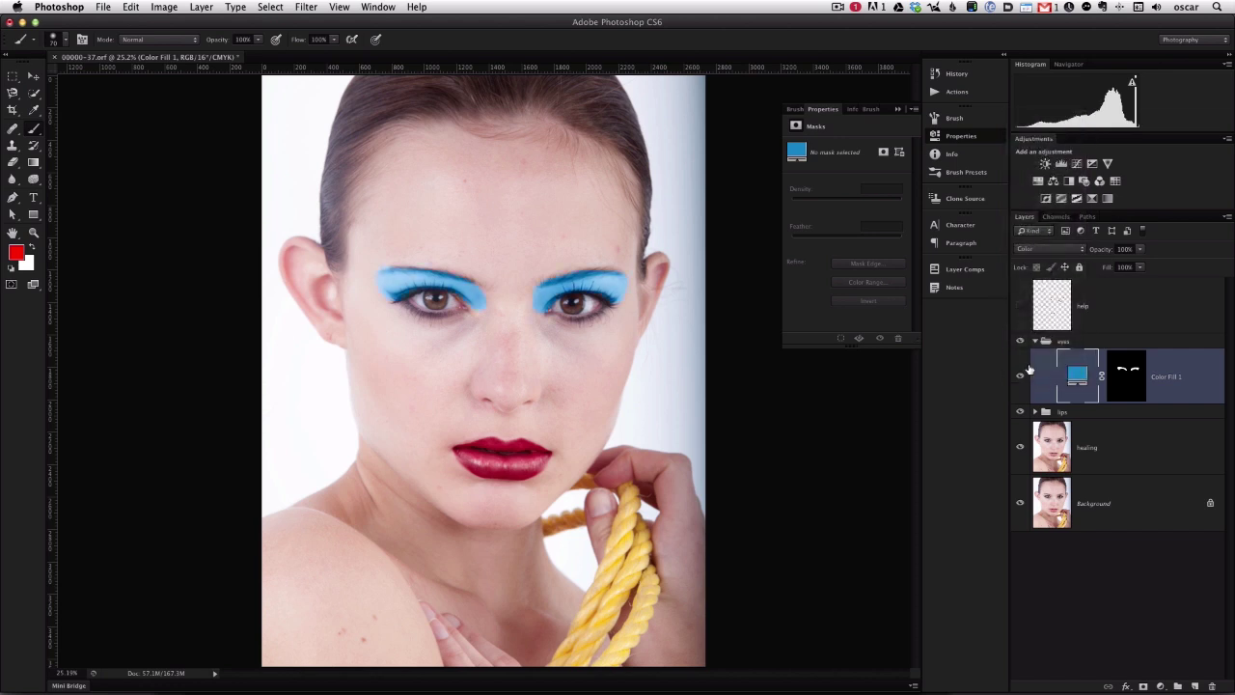
left_click(1030, 253)
left_click(1031, 236)
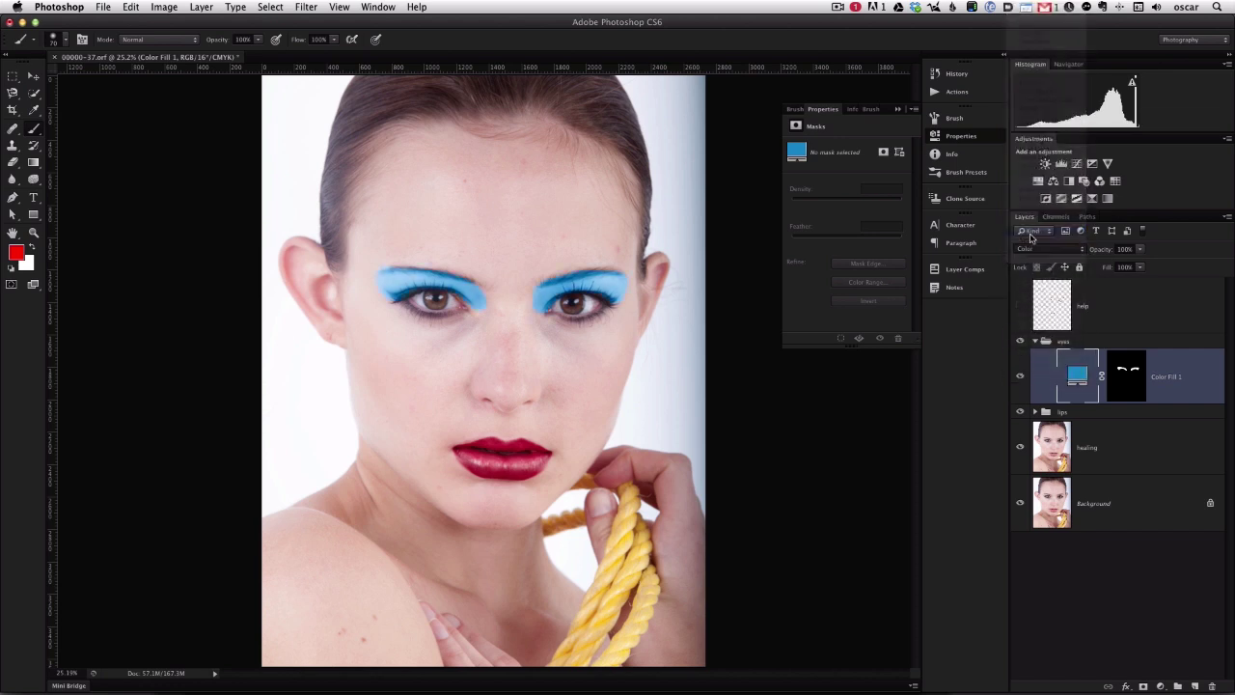
left_click(1039, 253)
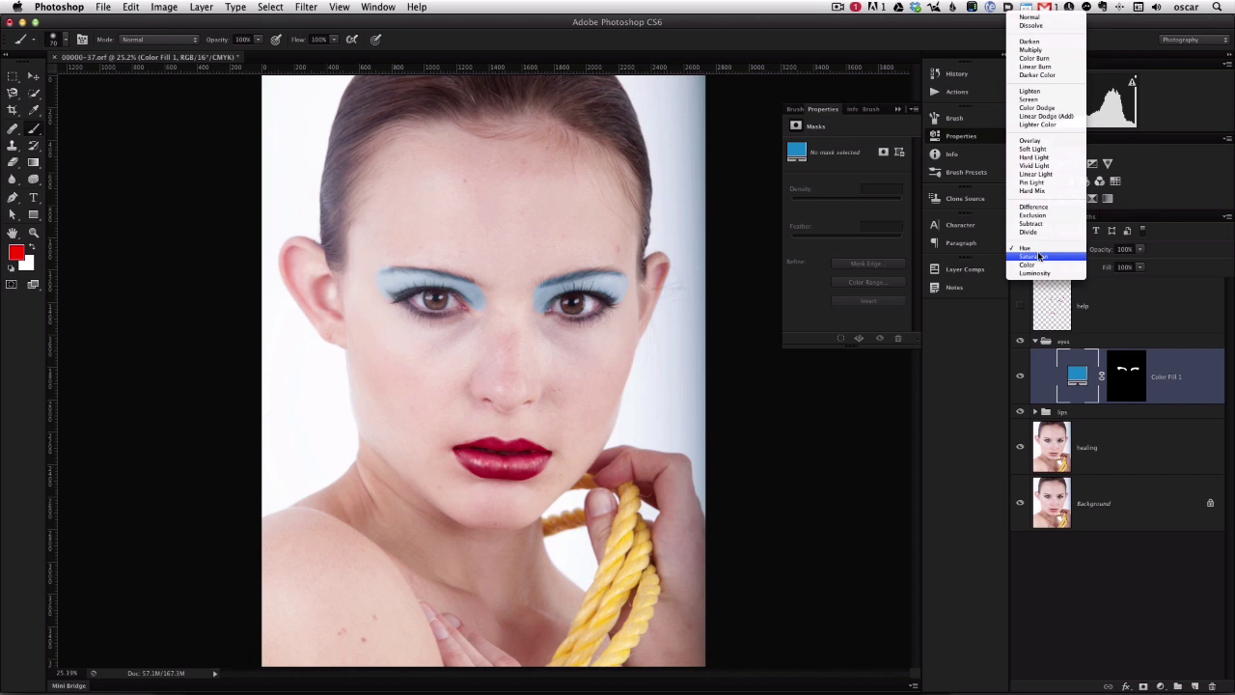
left_click(1046, 144)
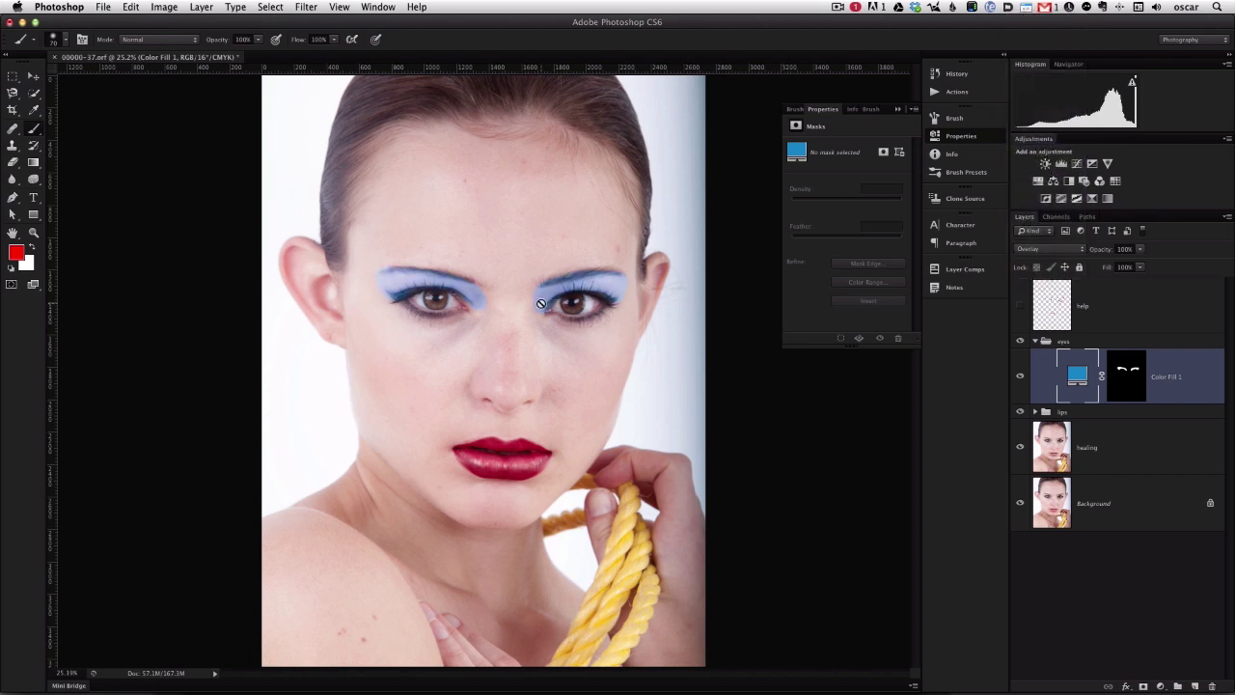
Step: Paint black on the blue fill layer's mask to remove the color from both eyebrows and around the inner eye corners
left_click_drag(520, 318, 571, 408)
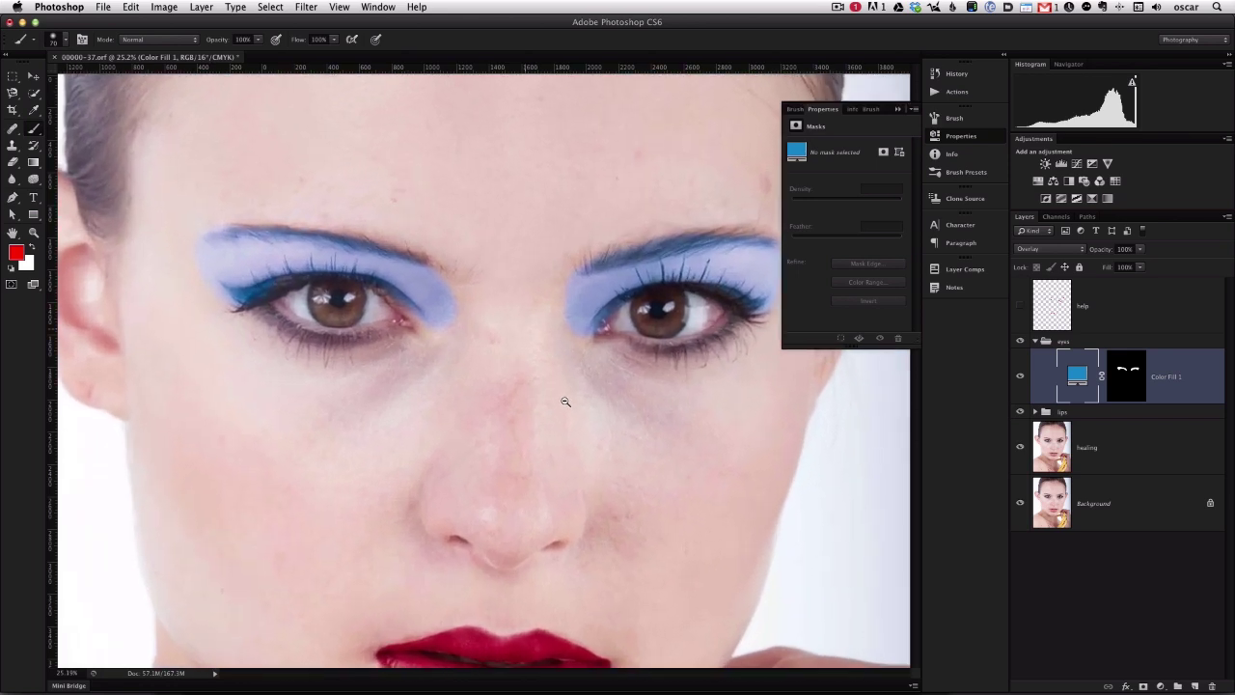
left_click_drag(566, 357, 526, 362)
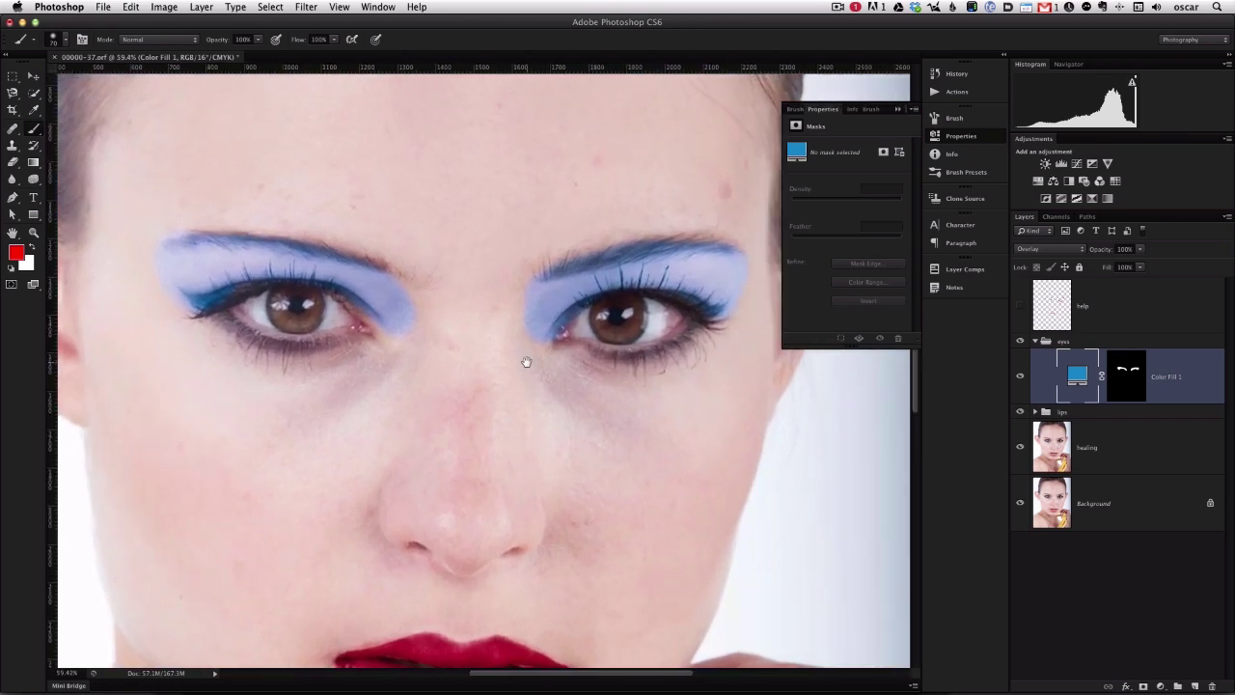
left_click(1127, 376)
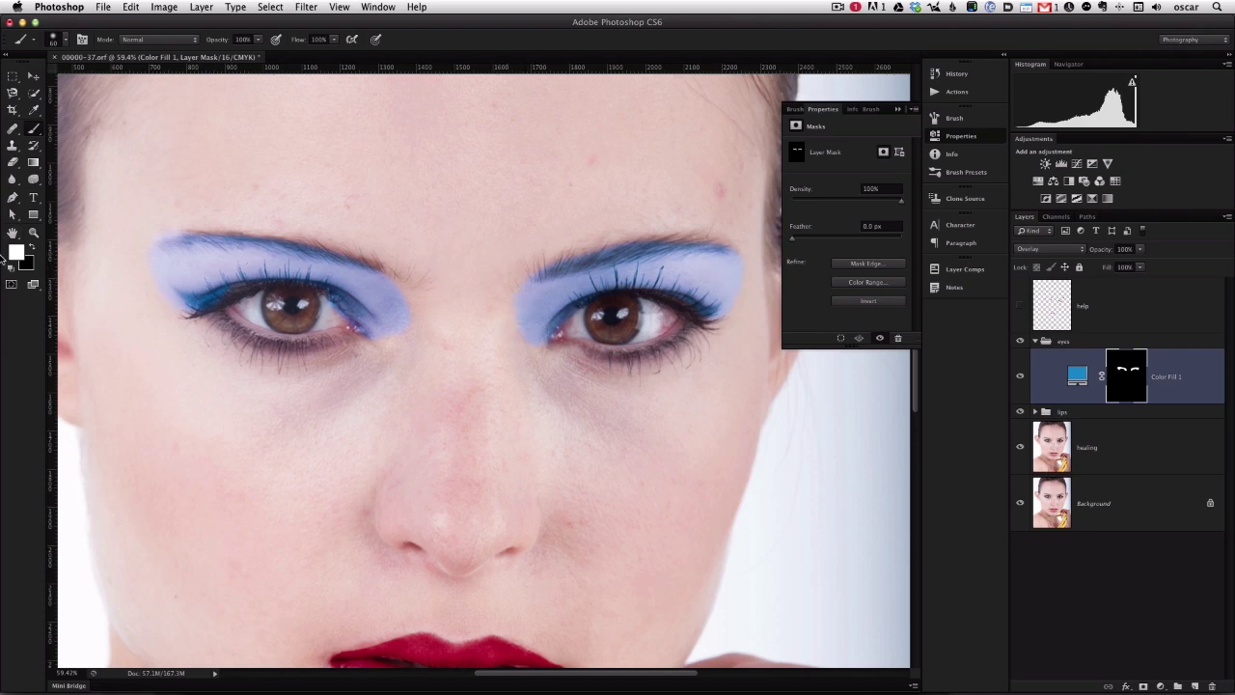
left_click(33, 243)
left_click_drag(171, 235, 303, 246)
key("x")
key("x")
key("x")
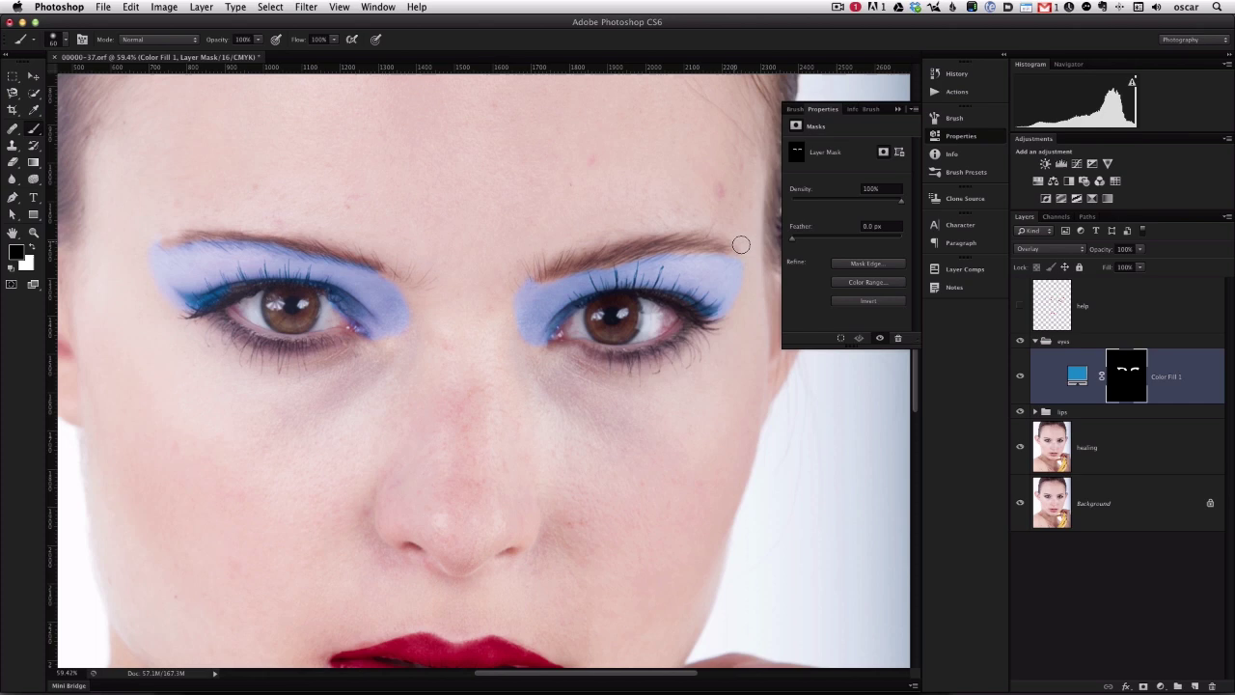
left_click_drag(523, 274, 546, 361)
Step: Soften the ends of the eyelid color on the mask with black, using 34% flow and brush opacity of 52% and 16%
left_click(19, 255)
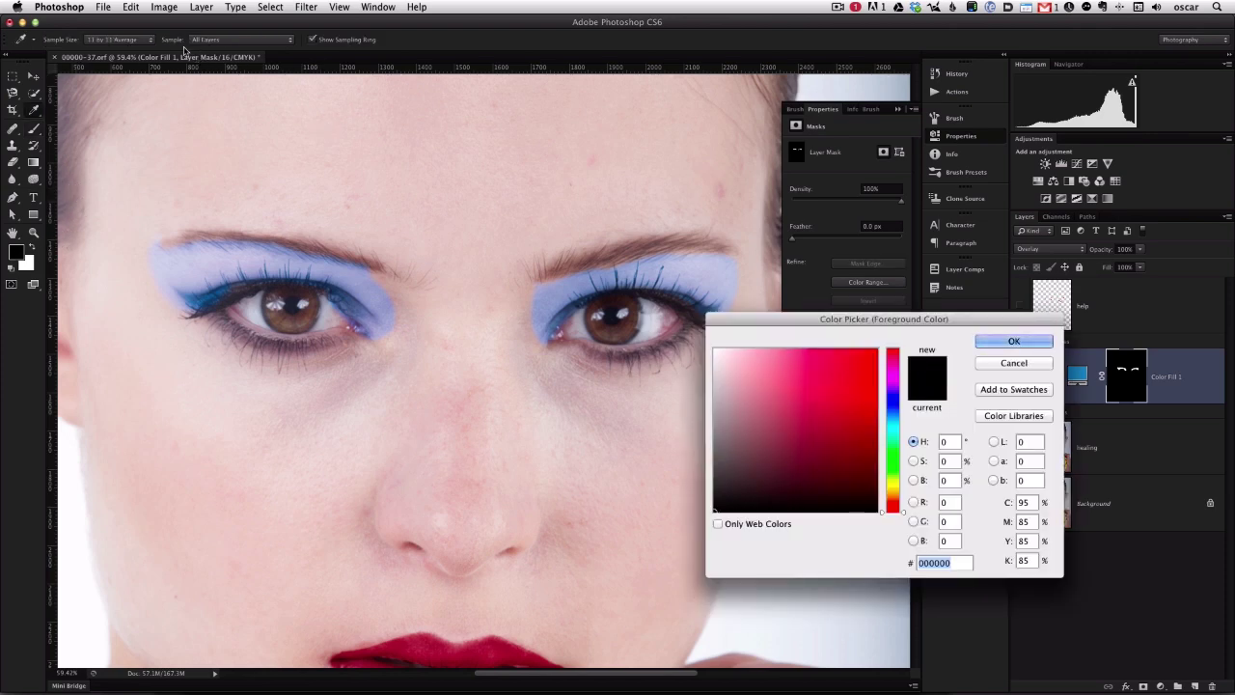
key("Return")
key("6")
key("5")
key("2")
key("shift+3")
key("shift+4")
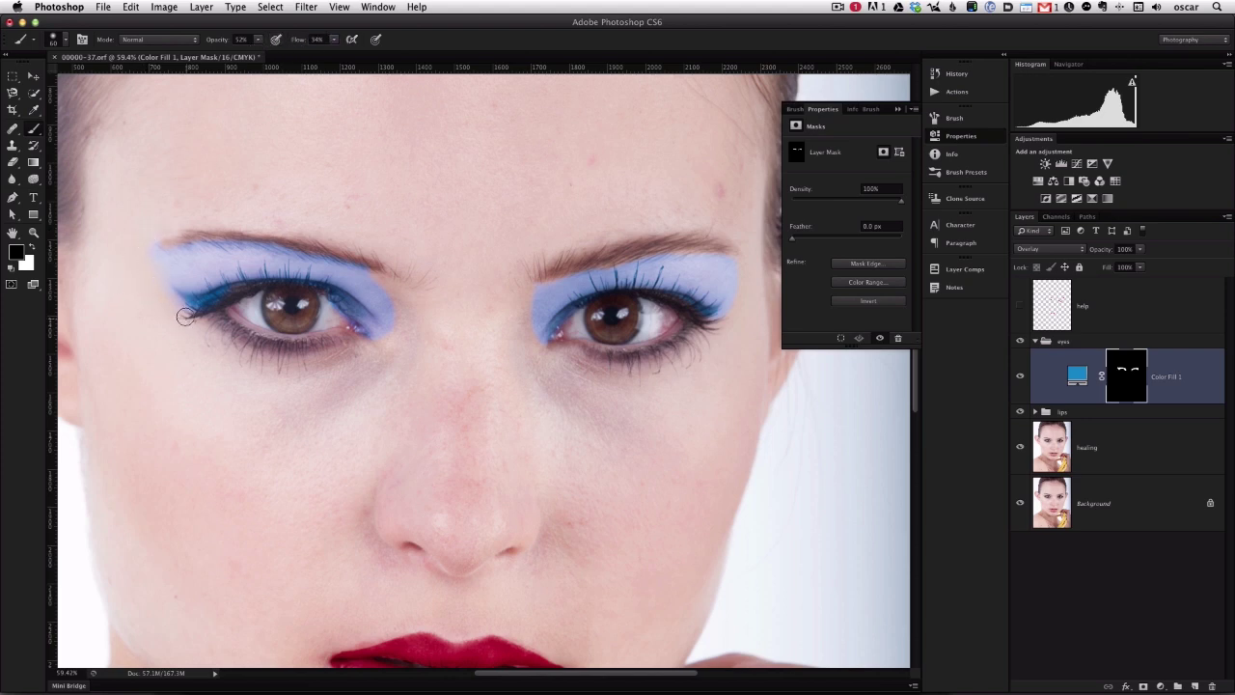
left_click(213, 43)
type("16")
key("Return")
Step: Examine the Blue copy channel on its own and return to the full-color RGB view and the layer list
left_click(1056, 217)
left_click(1055, 579)
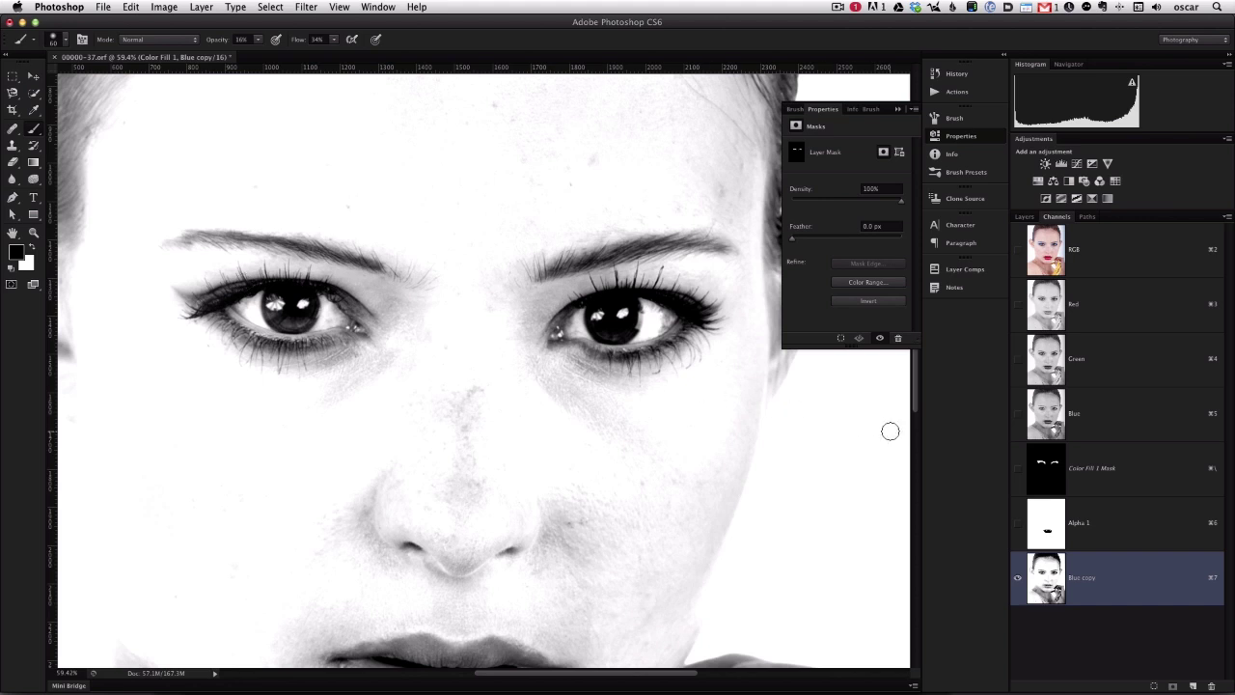
left_click(1088, 247)
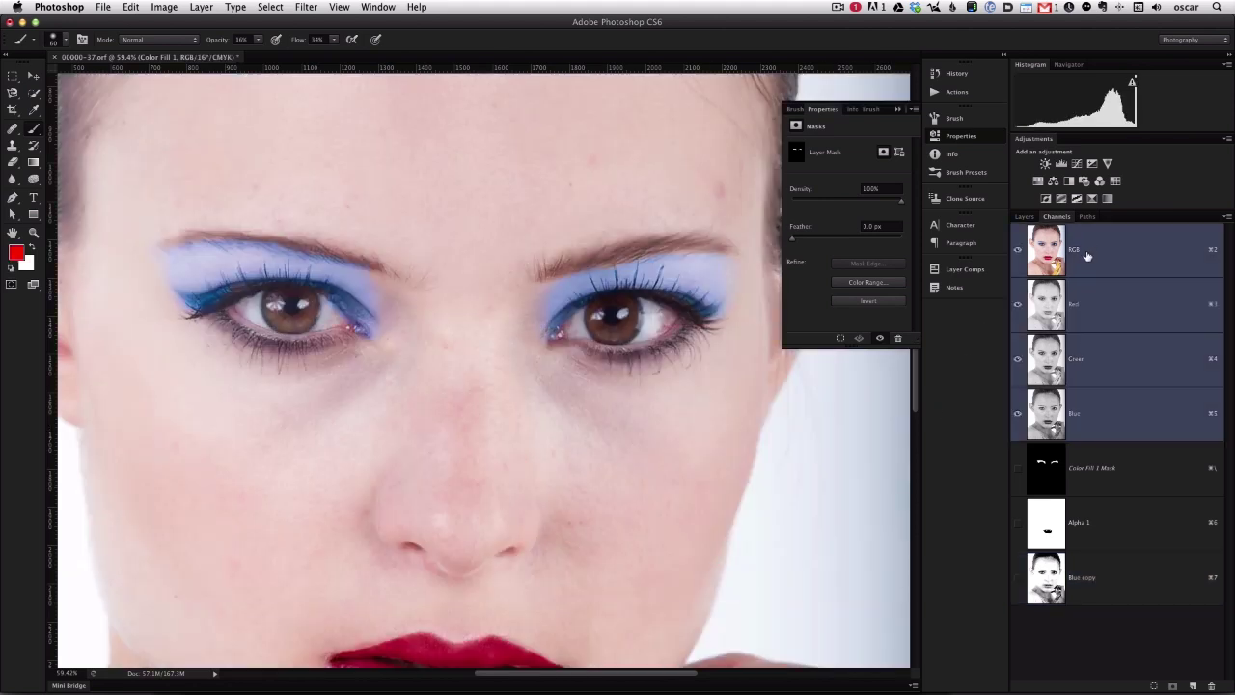
left_click(1025, 218)
Step: Apply the non-inverted Blue copy channel to the fill layer's mask with Apply Image, using layer Color Fill 1, Multiply blending and 100% opacity
left_click(1125, 386, "alt")
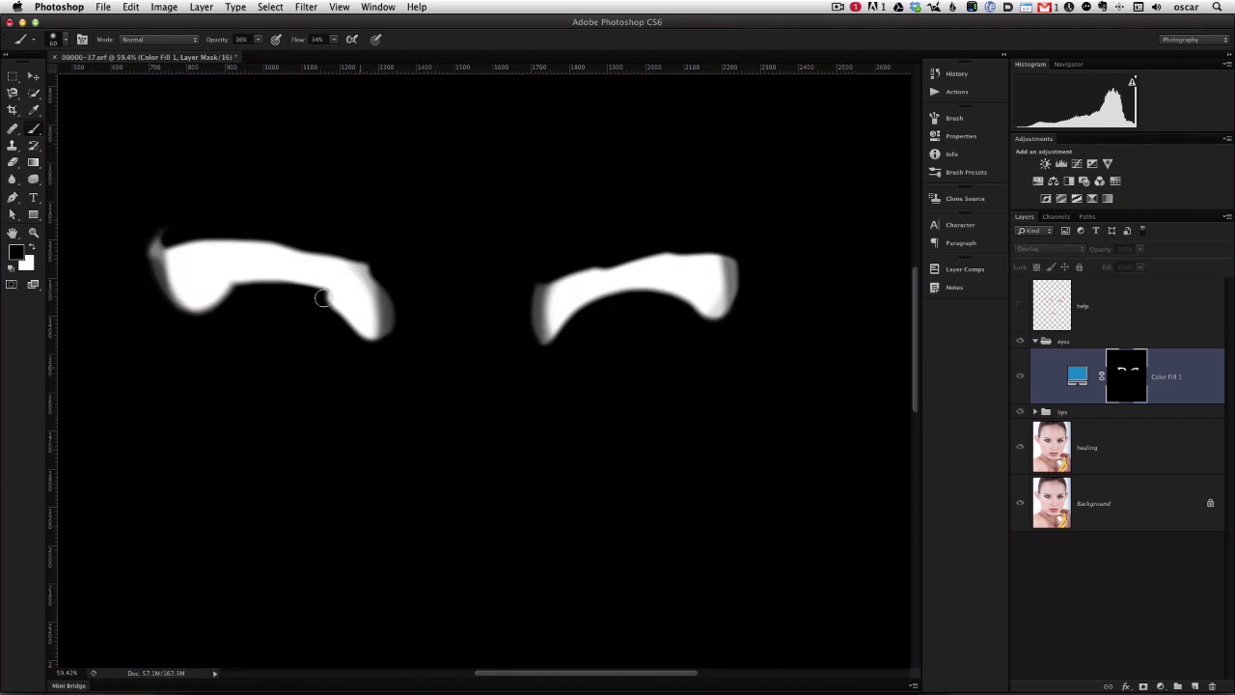
left_click(164, 7)
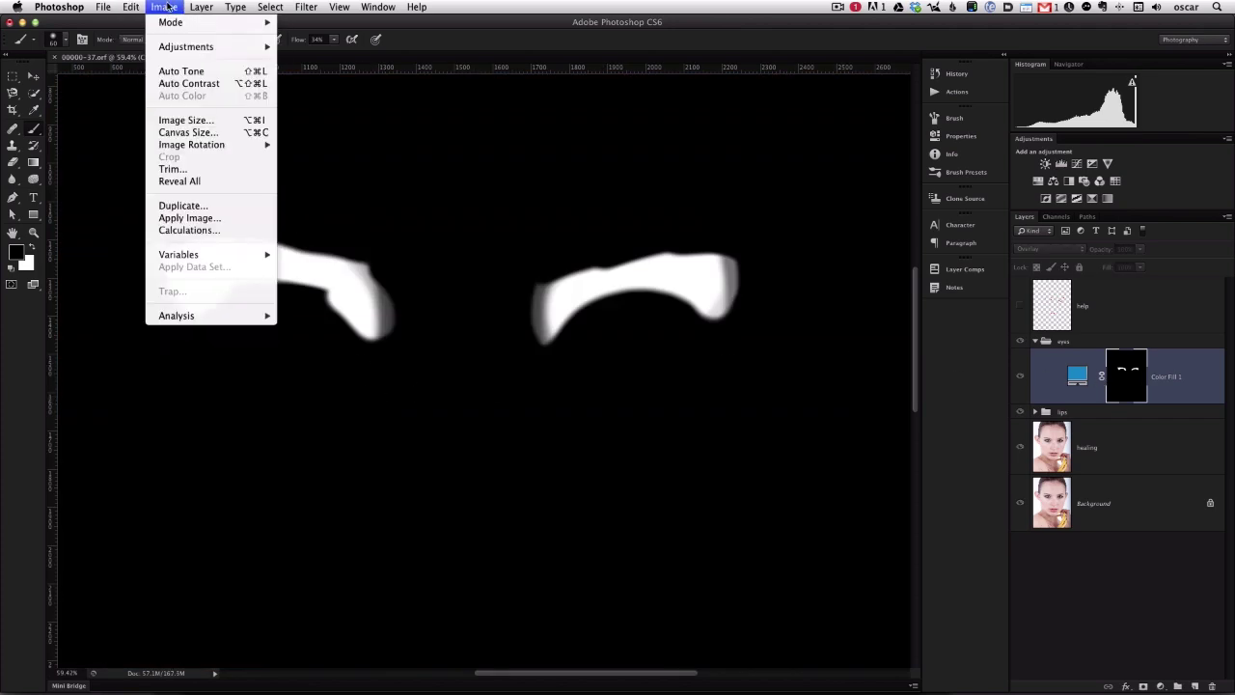
left_click(190, 217)
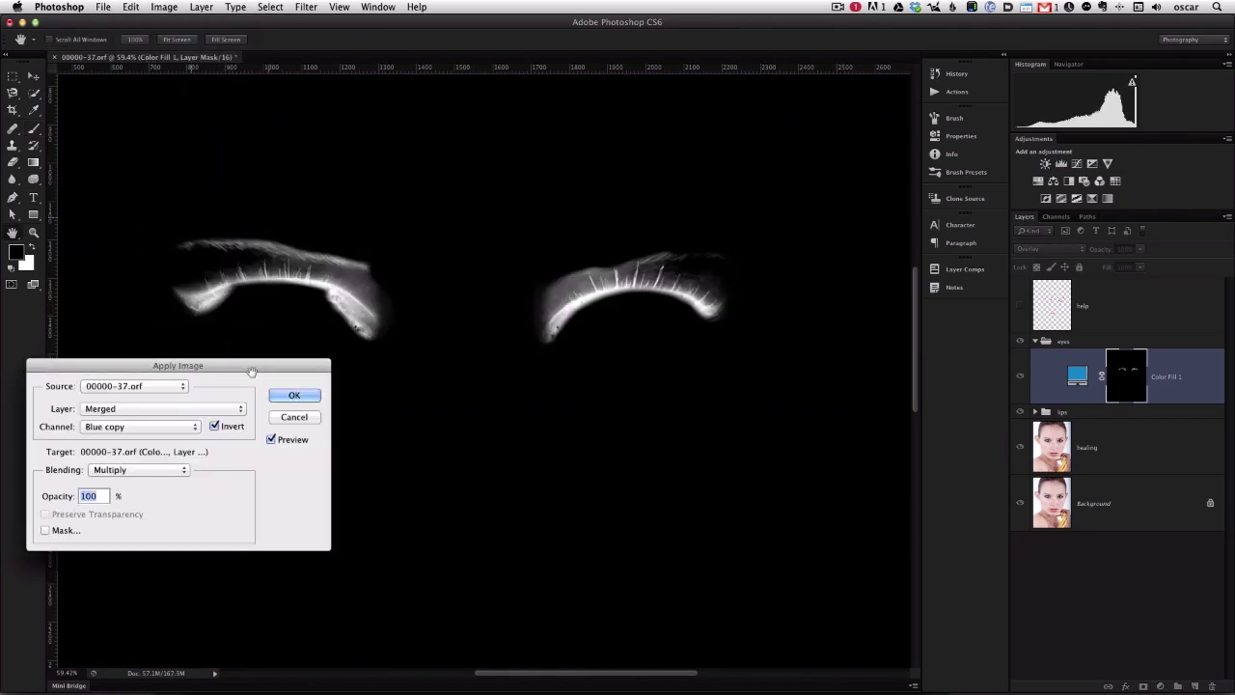
left_click(174, 409)
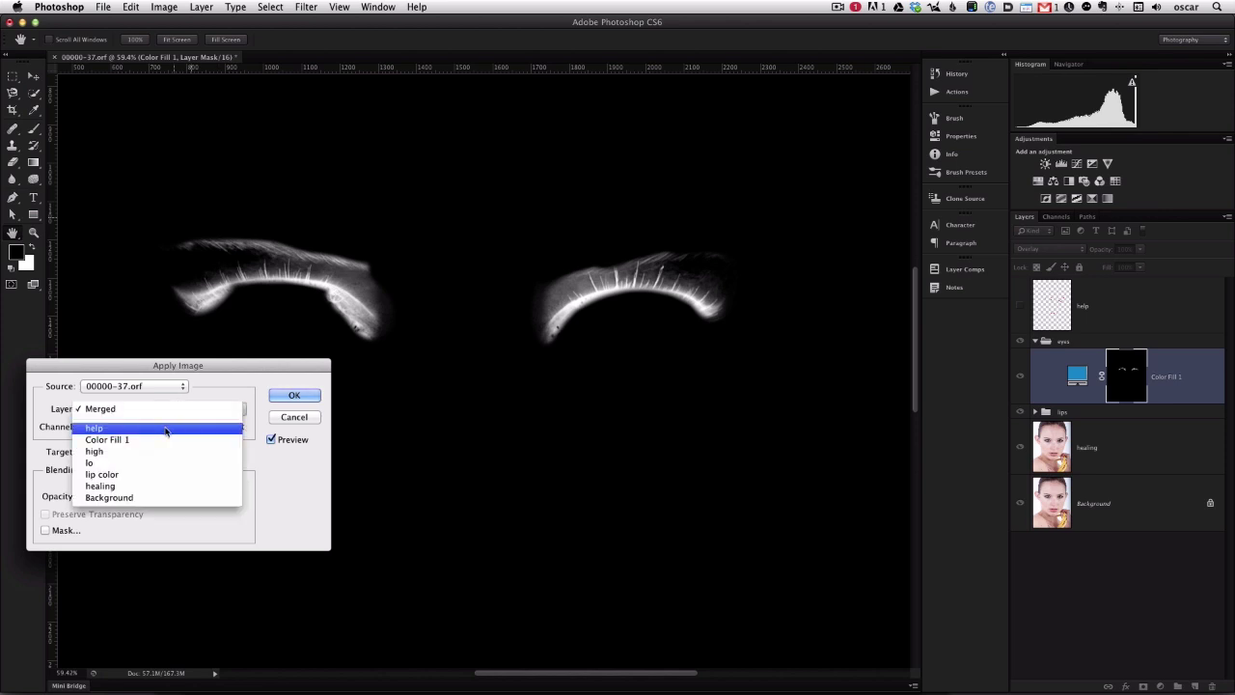
left_click(165, 439)
left_click(143, 429)
left_click(137, 440)
left_click(215, 426)
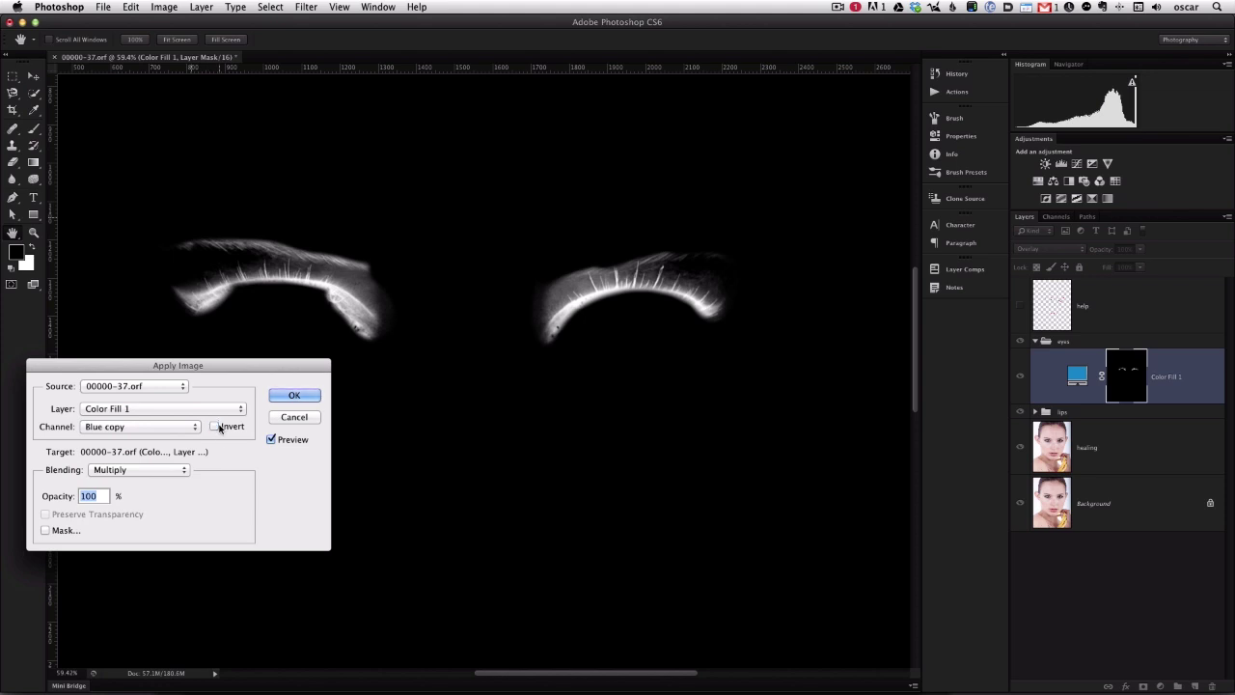
left_click(292, 395)
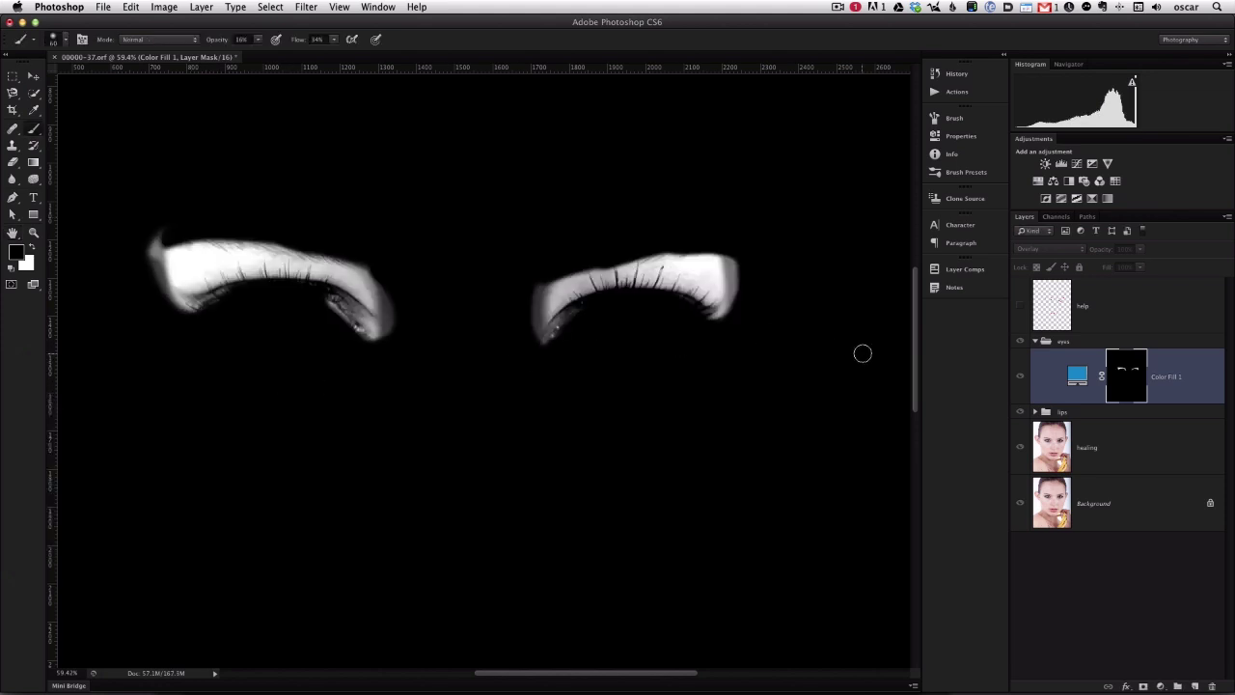
Step: Examine the eyelid color around the lashes up close and across the whole portrait, comparing the fill layer hidden and shown
left_click(1019, 377)
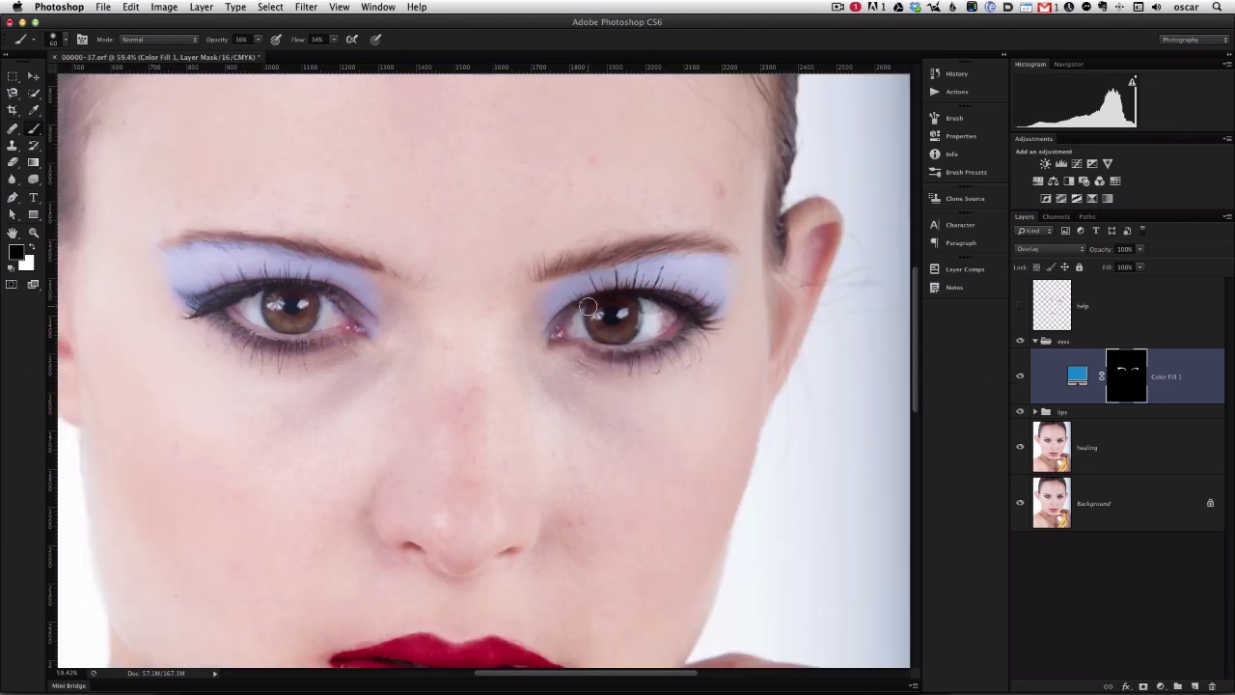
scroll(639, 287, "up", 5)
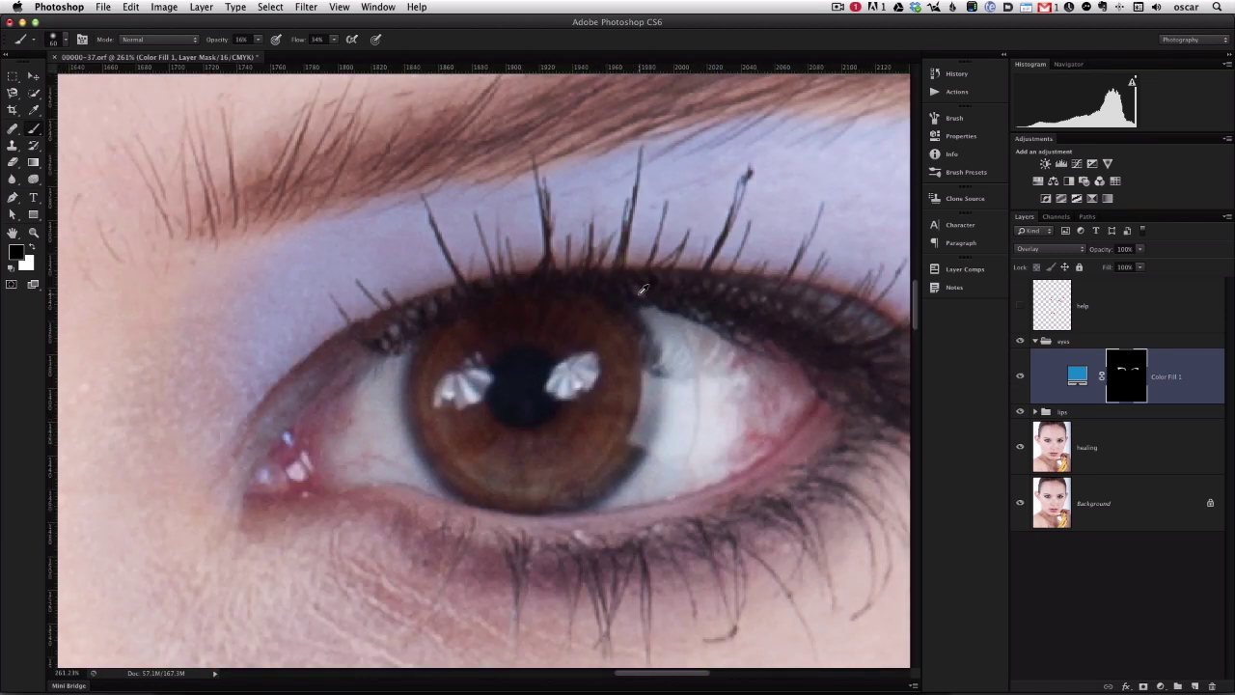
scroll(642, 290, "down", 3)
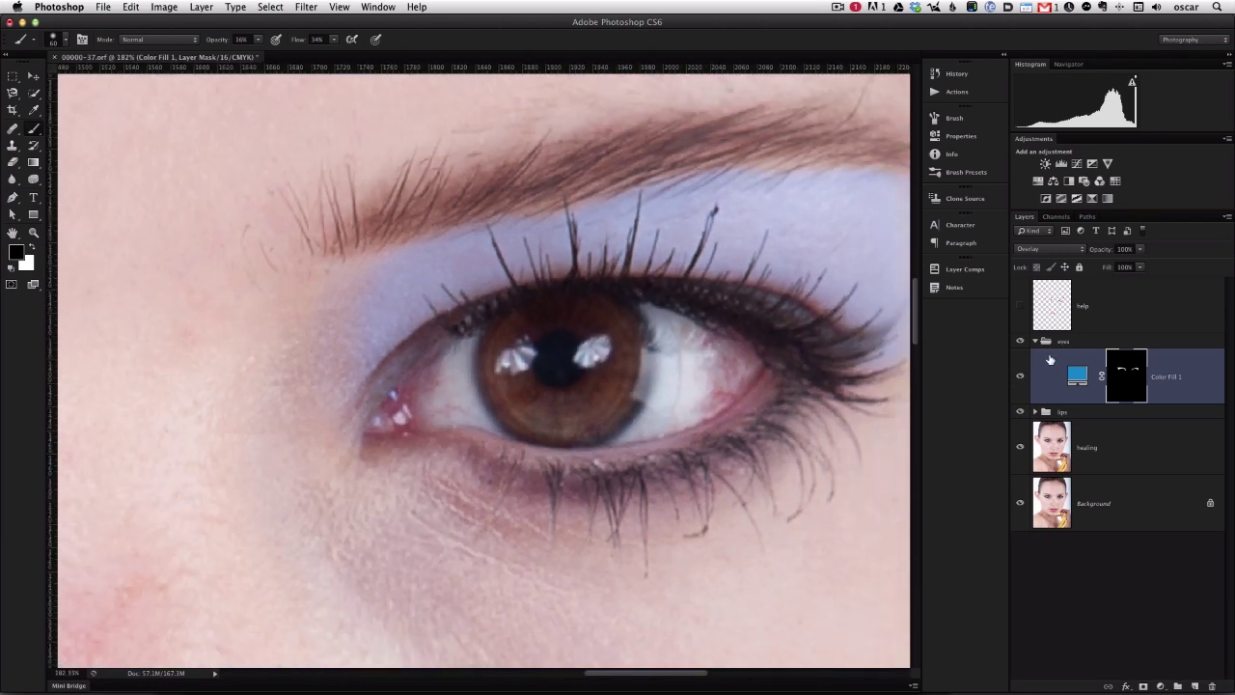
left_click(1019, 377)
left_click(1020, 377)
scroll(419, 289, "down", 4)
scroll(419, 289, "down", 2)
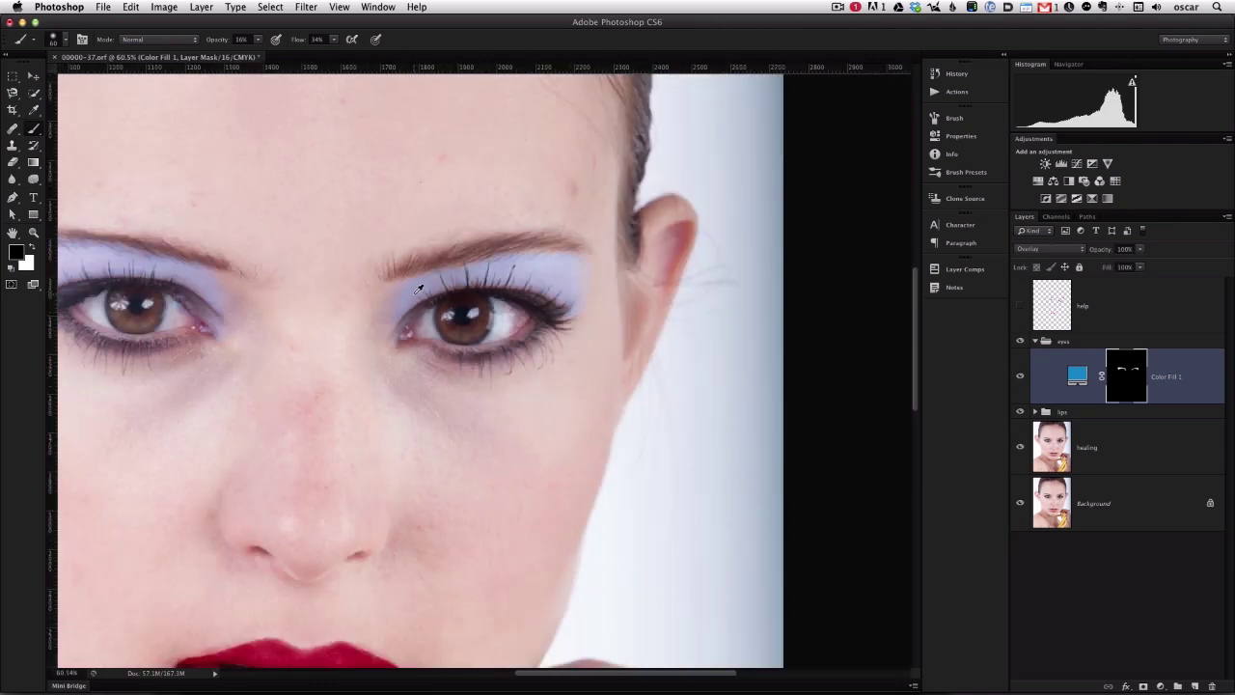
scroll(413, 293, "down", 3)
scroll(413, 294, "up", 2)
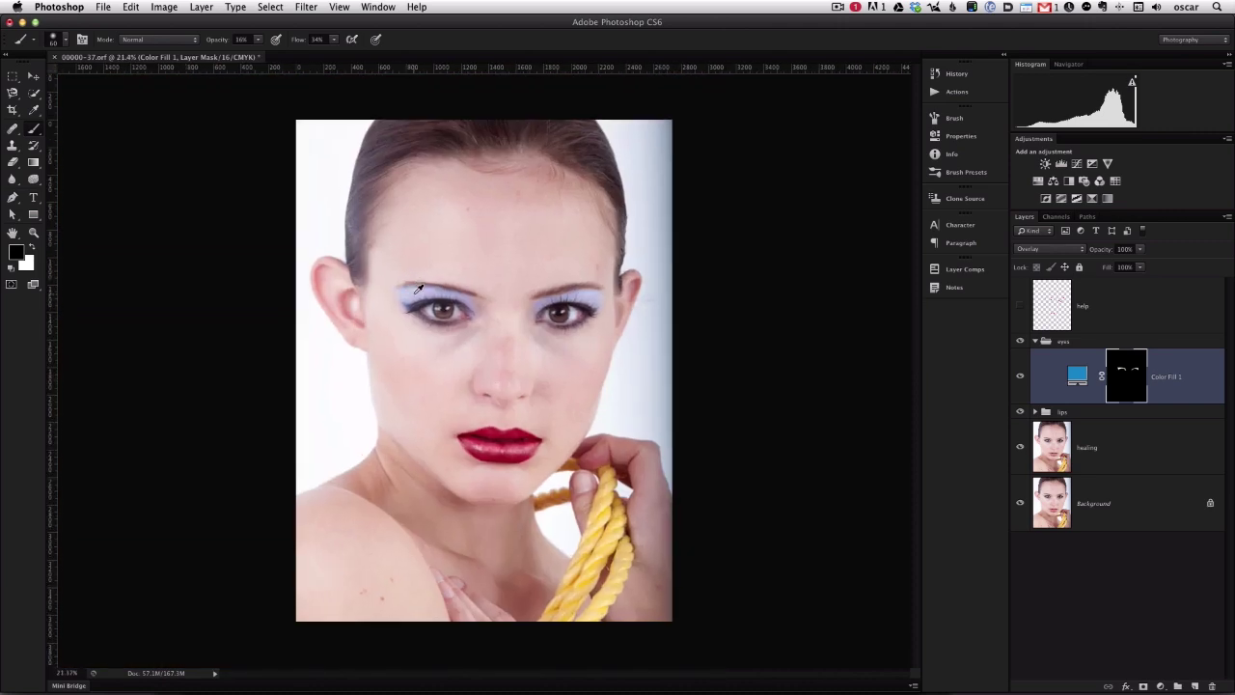
Step: Reduce the blue eyelid fill layer's opacity to 71% and check the result on both eyes
left_click_drag(1103, 250, 1083, 254)
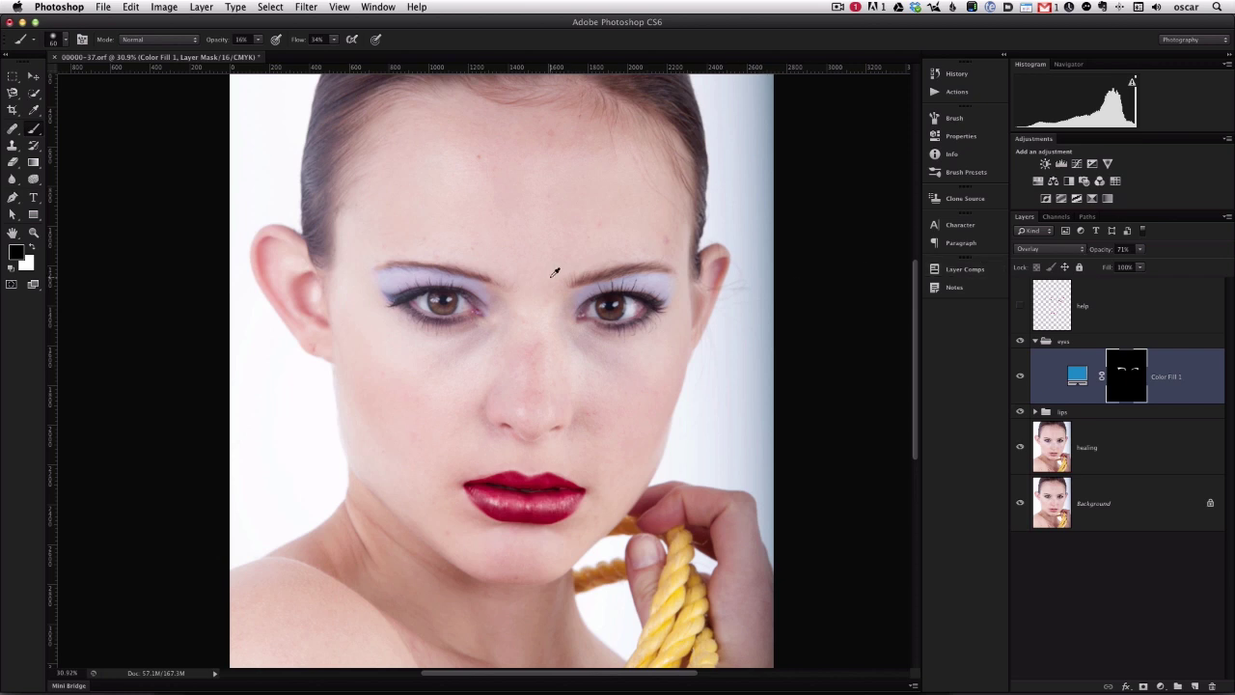
scroll(555, 273, "up", 5)
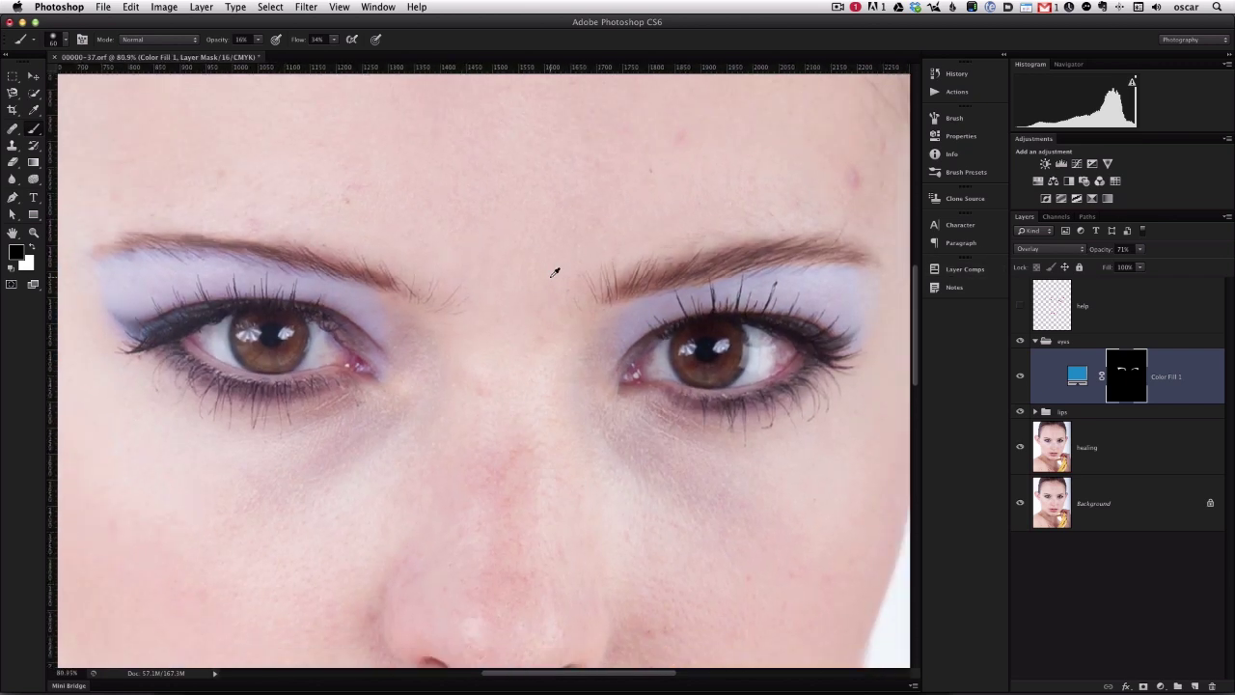
scroll(556, 273, "down", 1)
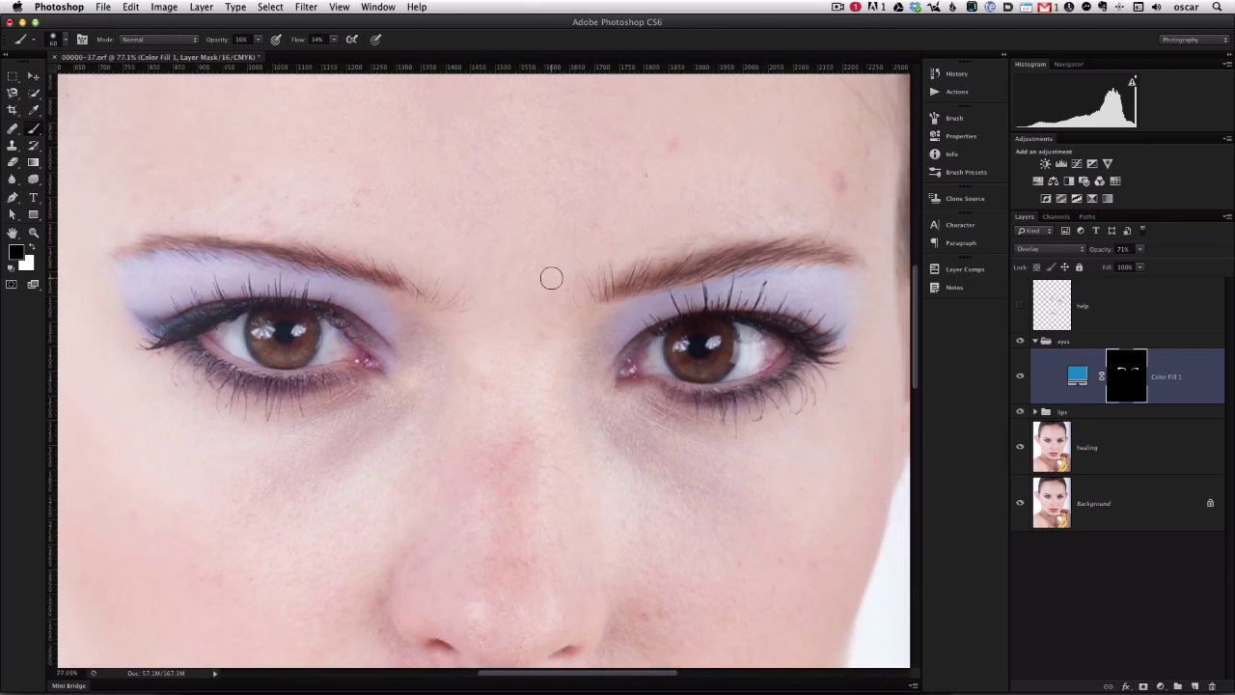
Step: Add a linear black-to-white Gradient Overlay to the blue eyelid fill layer with Multiply blending and 36% opacity
left_click(1125, 686)
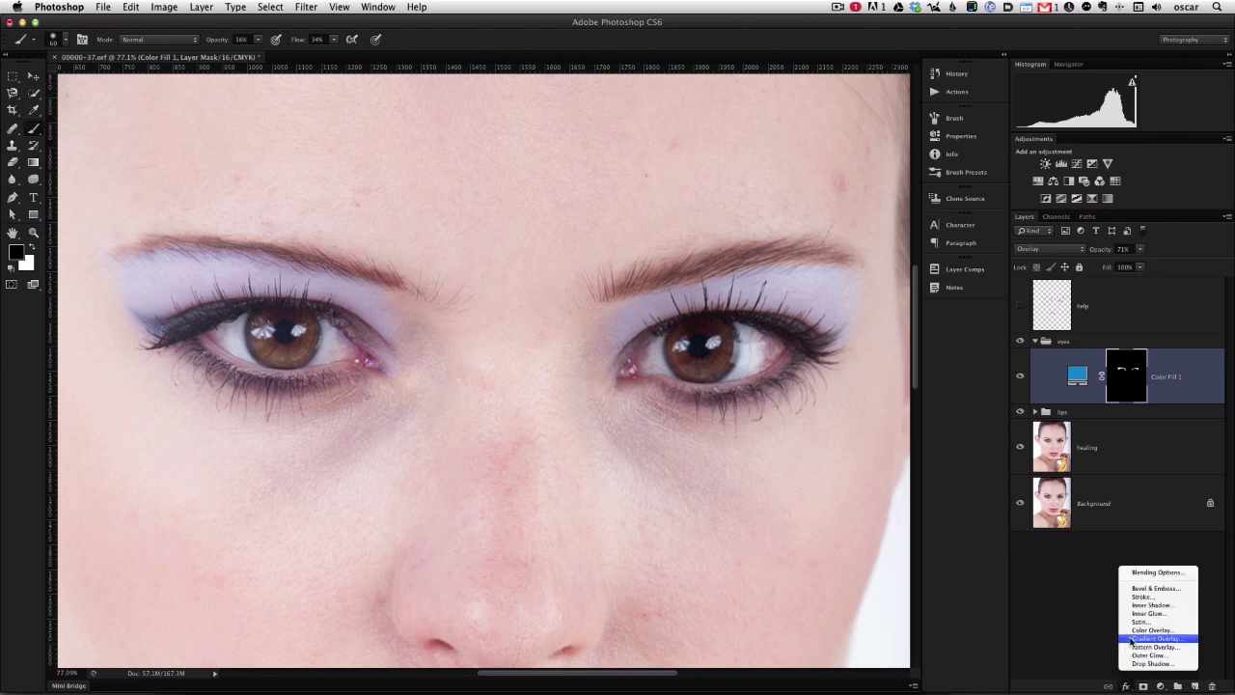
left_click(1133, 639)
left_click_drag(325, 367, 585, 350)
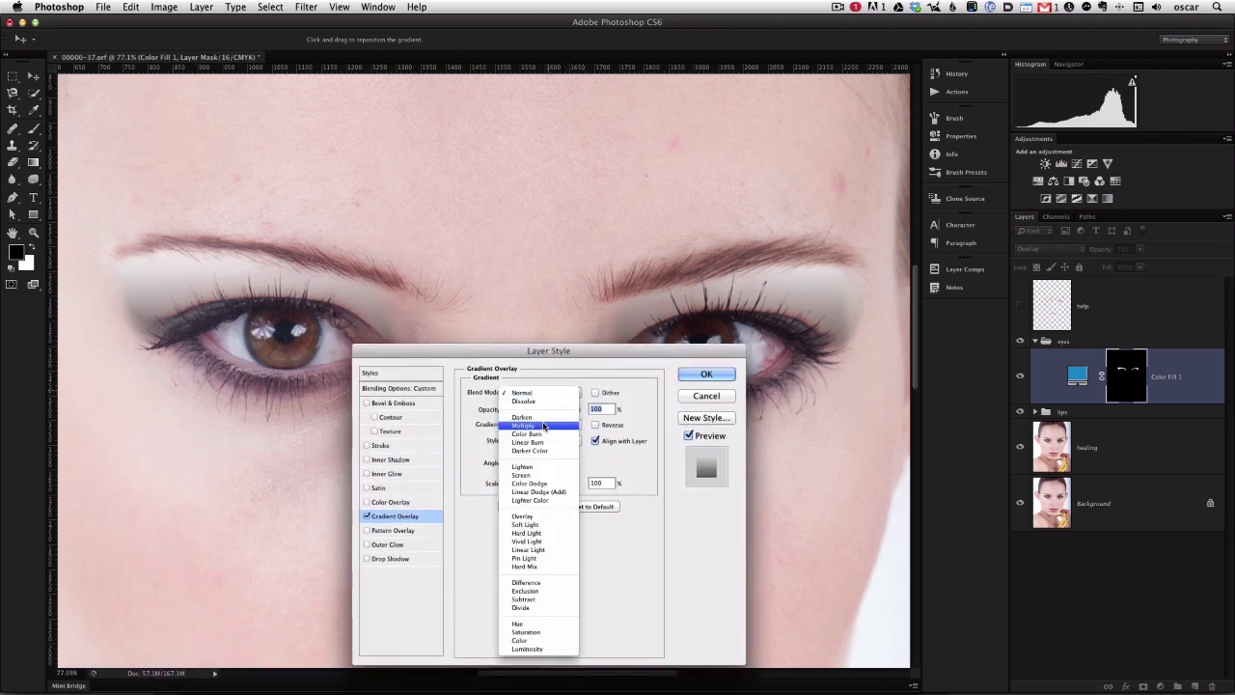
left_click(555, 425)
left_click_drag(565, 408, 534, 408)
left_click(687, 367)
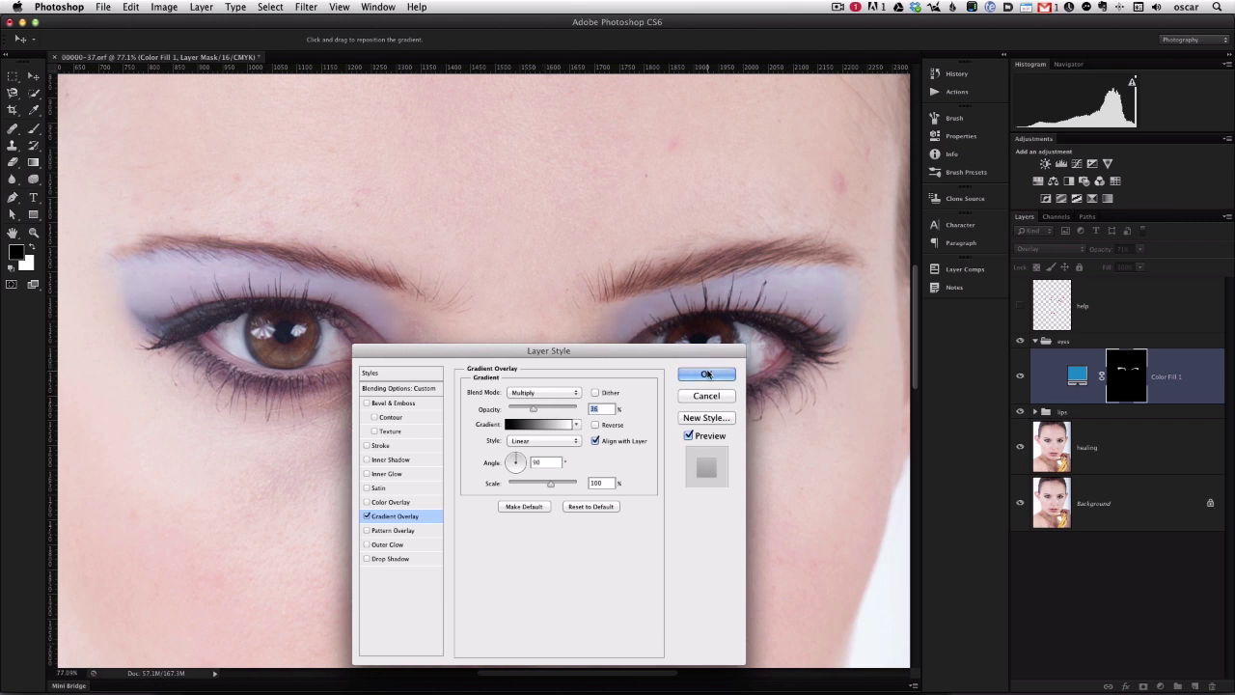
Step: Compare the eyelids with the fill layer hidden and shown, and inspect the makeup across the whole portrait
key("b")
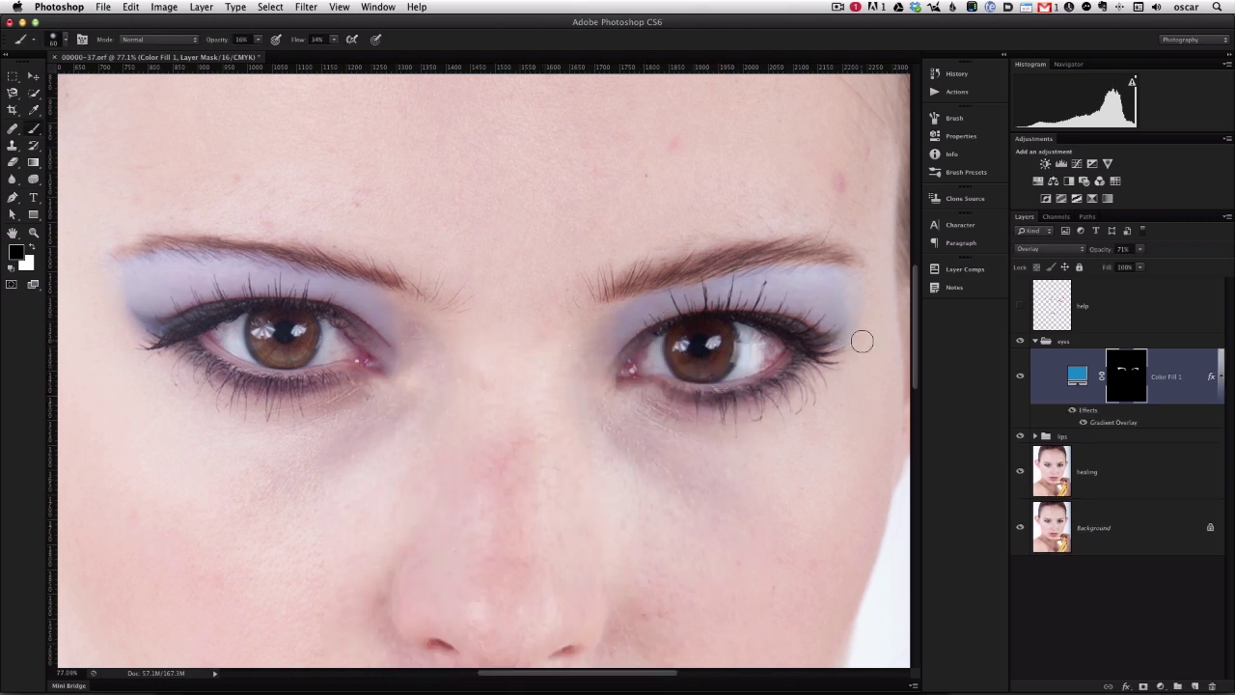
left_click(1019, 378)
left_click(1019, 379)
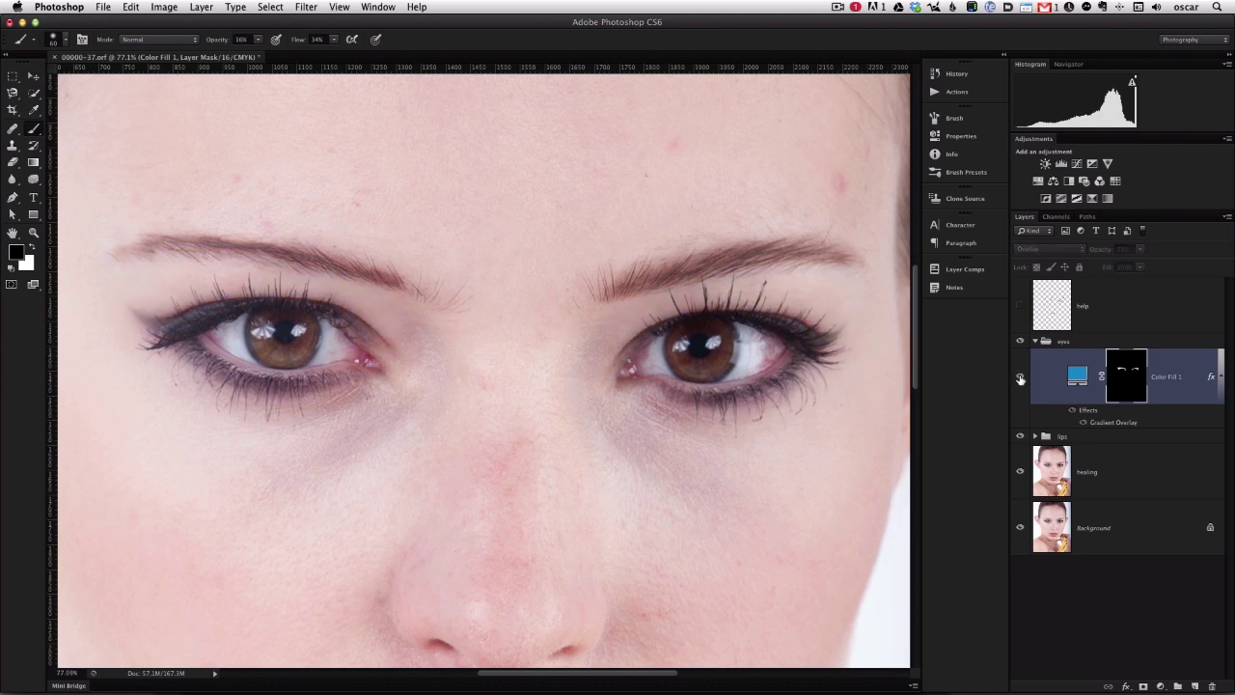
left_click(1019, 379)
left_click(1020, 378)
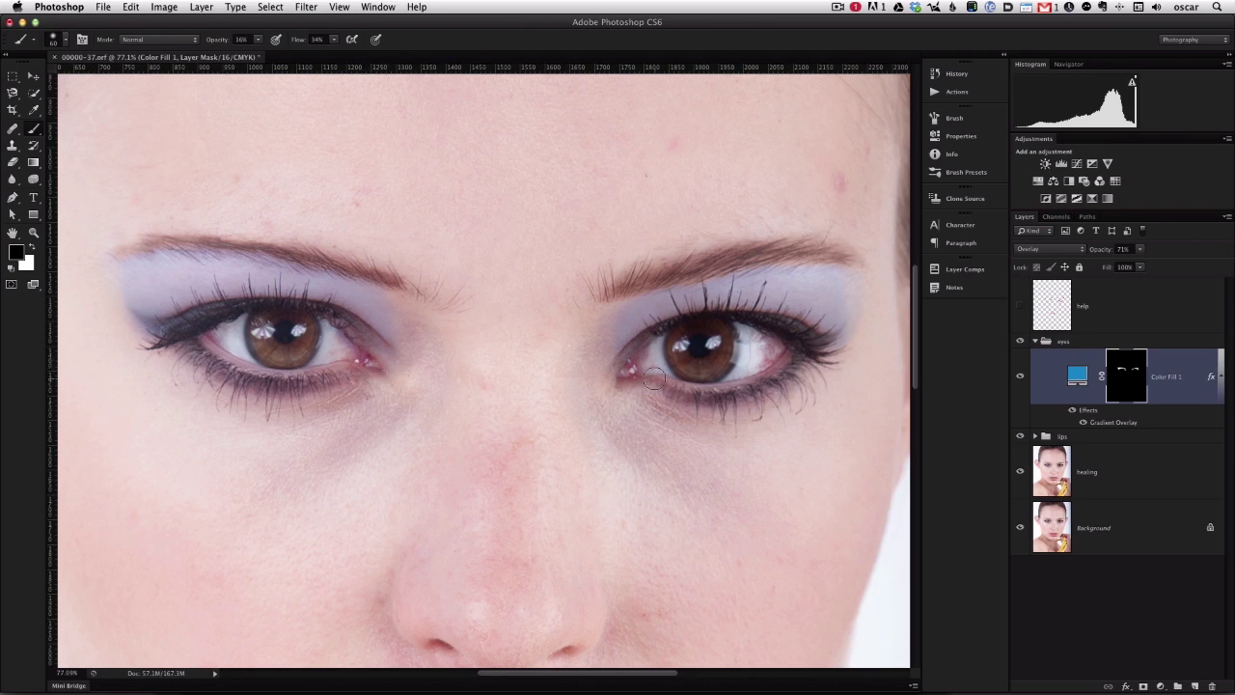
mouse_move(758, 358)
left_mouse_down()
mouse_move(801, 346)
mouse_move(817, 357)
left_mouse_up()
key("super+0")
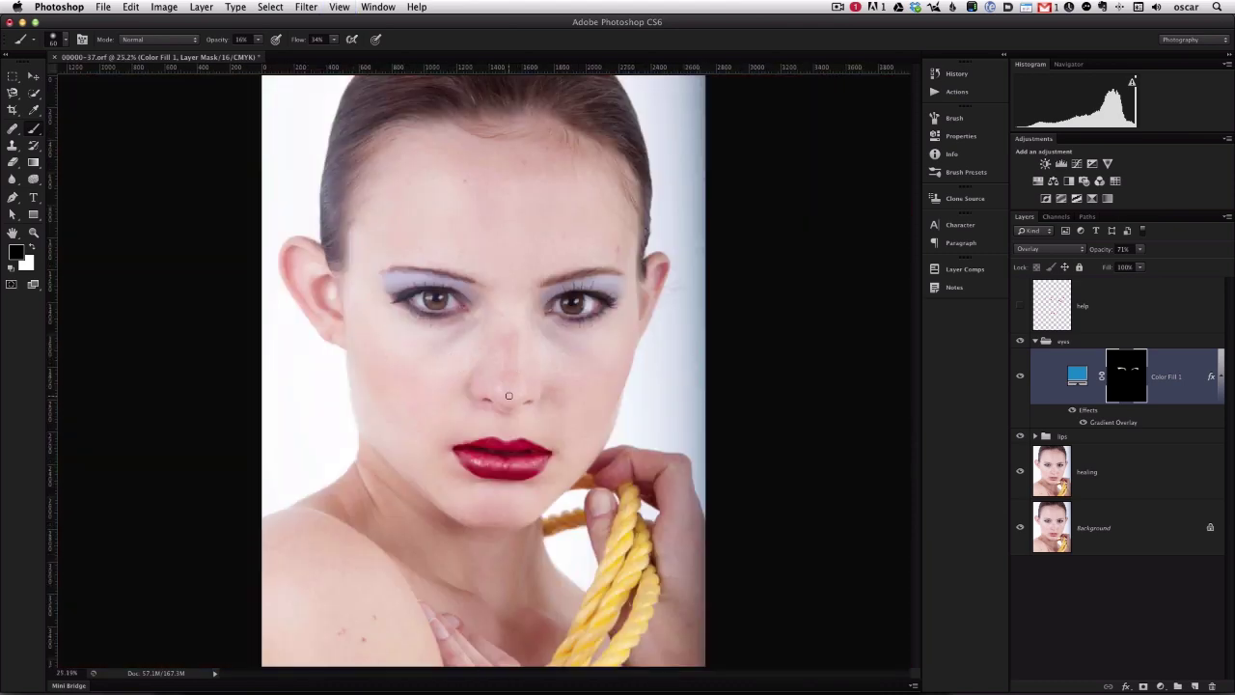
Step: Duplicate the blue eyelid fill layer with its mask and gradient overlay, and change the copy's fill to a darker blue
left_click(35, 234)
left_click_drag(514, 304, 518, 353)
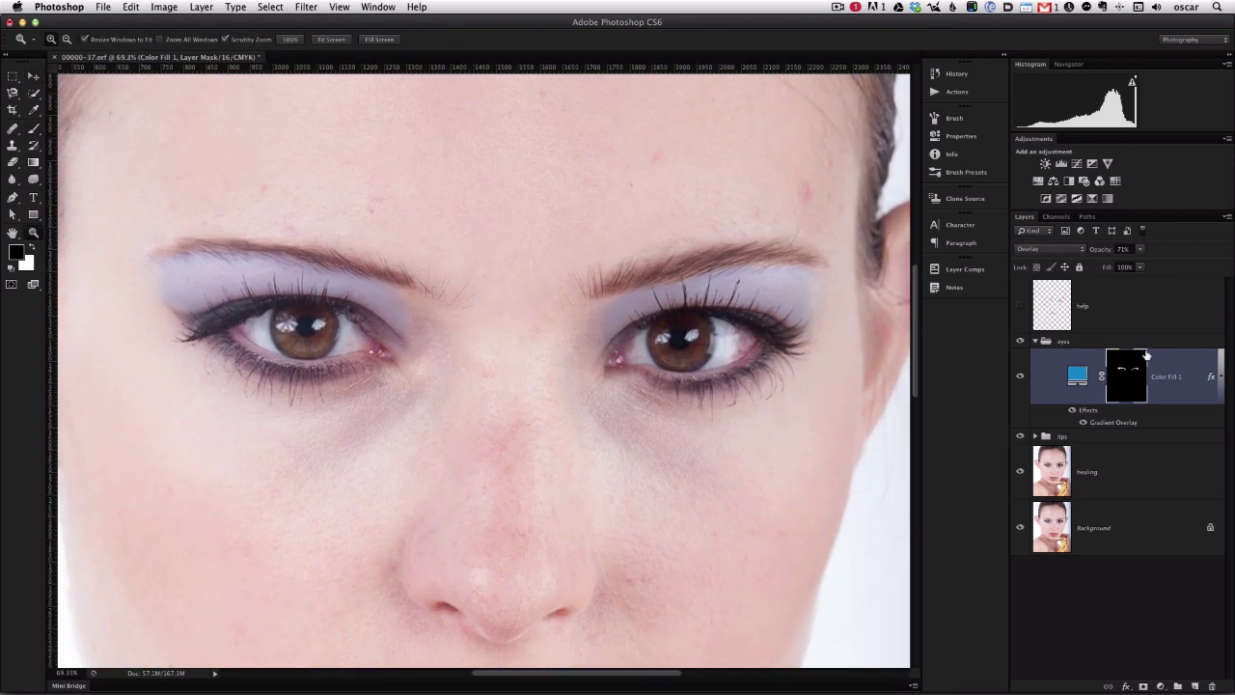
left_click_drag(1078, 379, 1195, 686)
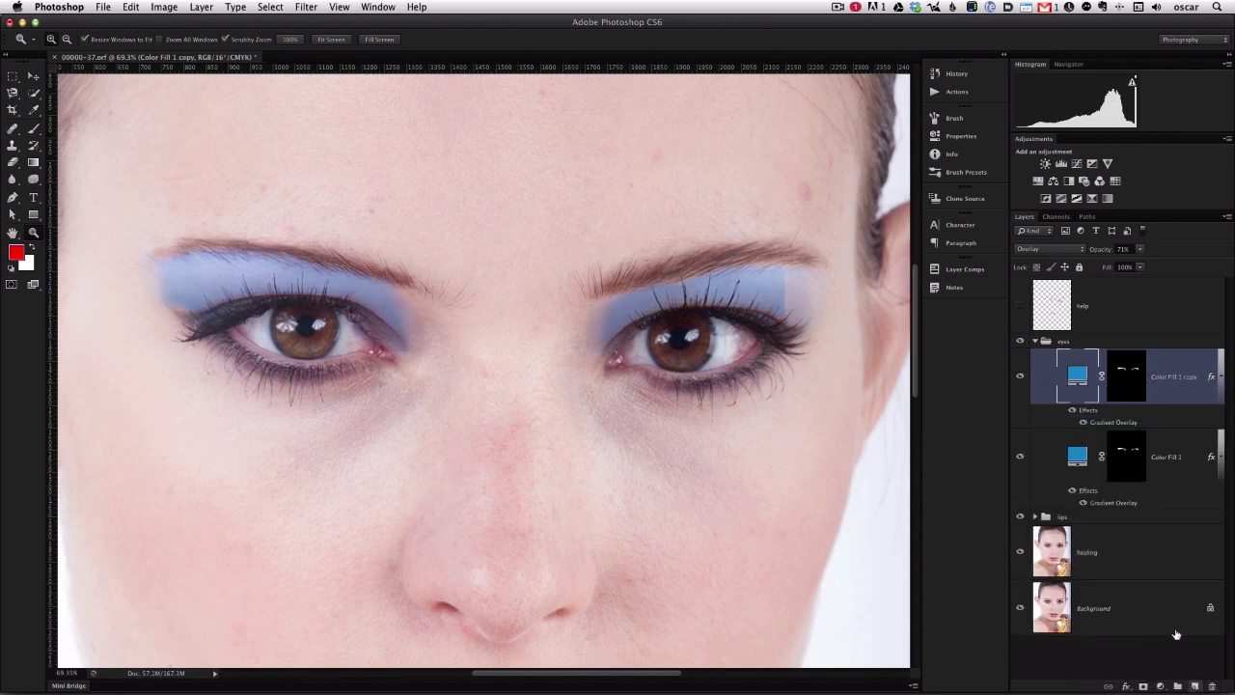
double_click(1071, 382)
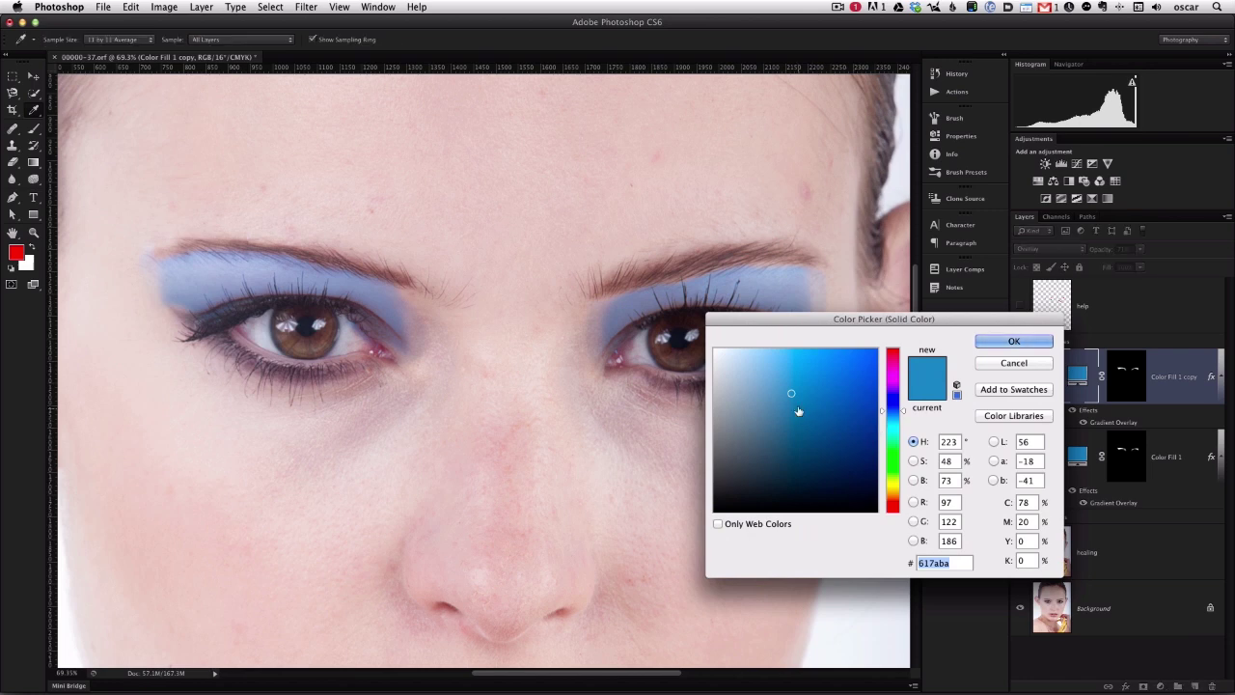
left_click_drag(796, 412, 796, 445)
left_click(1013, 340)
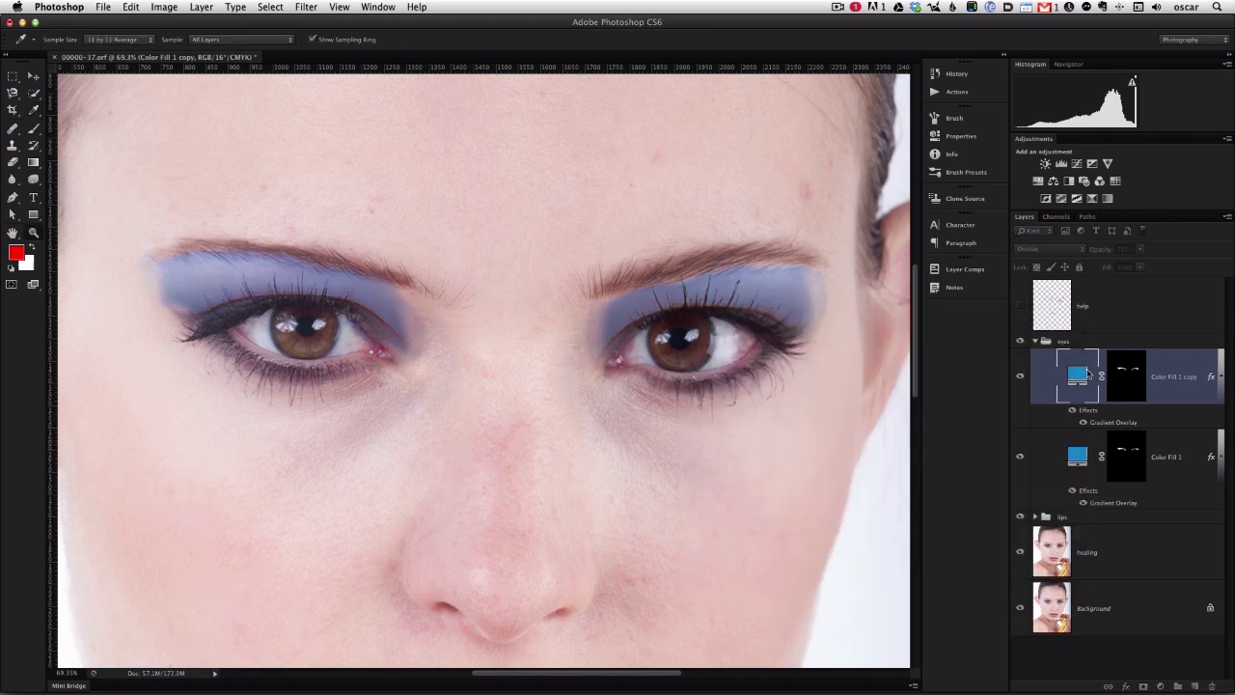
Step: Paint black at 45% brush opacity on the darker copy's mask to fade its color below both brows and around the eyelids' outer edges
left_click(1127, 371)
key("b")
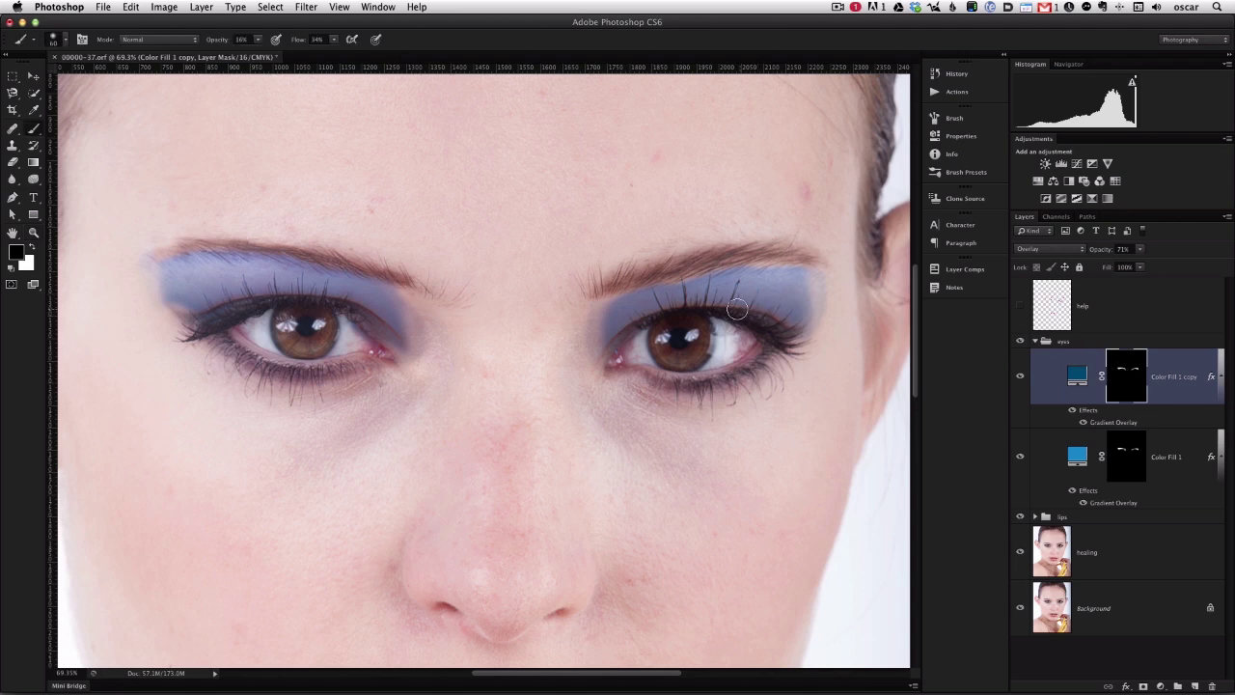
left_click(214, 45)
type("45")
mouse_move(201, 275)
left_mouse_down()
mouse_move(157, 261)
mouse_move(289, 269)
left_mouse_up()
mouse_move(157, 262)
left_mouse_down()
mouse_move(316, 258)
mouse_move(268, 250)
mouse_move(305, 253)
mouse_move(406, 288)
left_mouse_up()
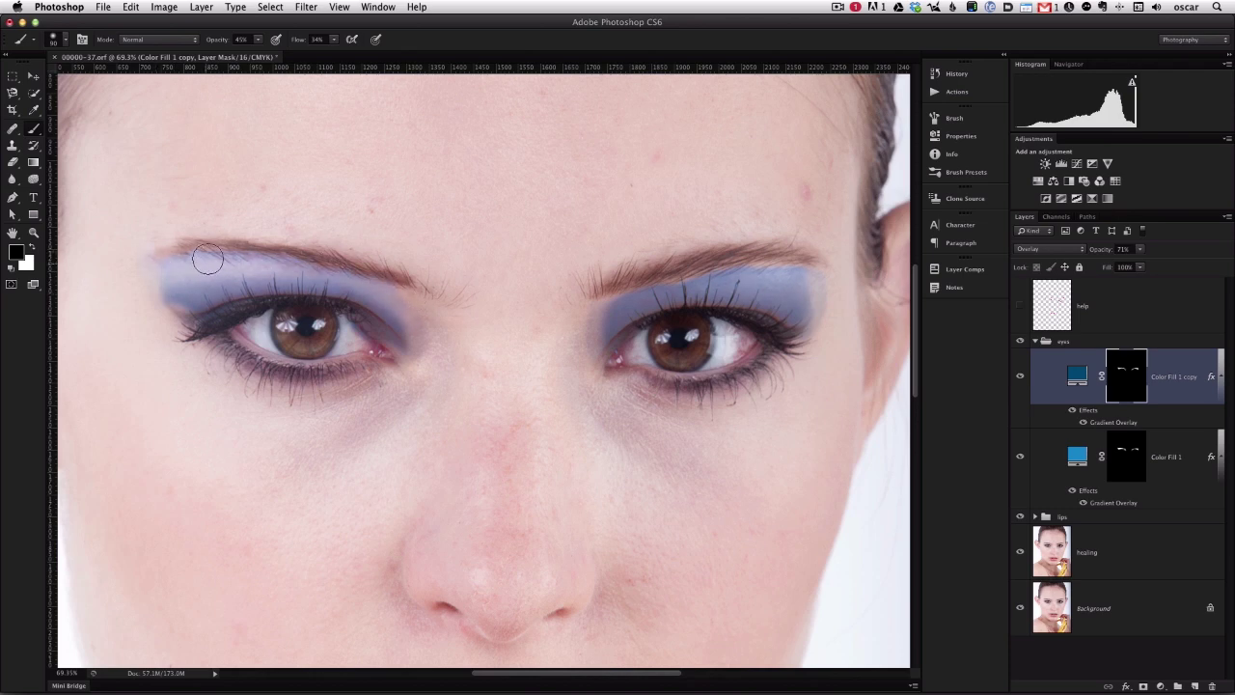
left_click_drag(187, 347, 132, 278)
mouse_move(606, 284)
left_mouse_down()
mouse_move(643, 268)
mouse_move(590, 305)
left_mouse_up()
mouse_move(677, 264)
left_mouse_down()
mouse_move(835, 266)
mouse_move(840, 278)
mouse_move(809, 259)
mouse_move(798, 314)
left_mouse_up()
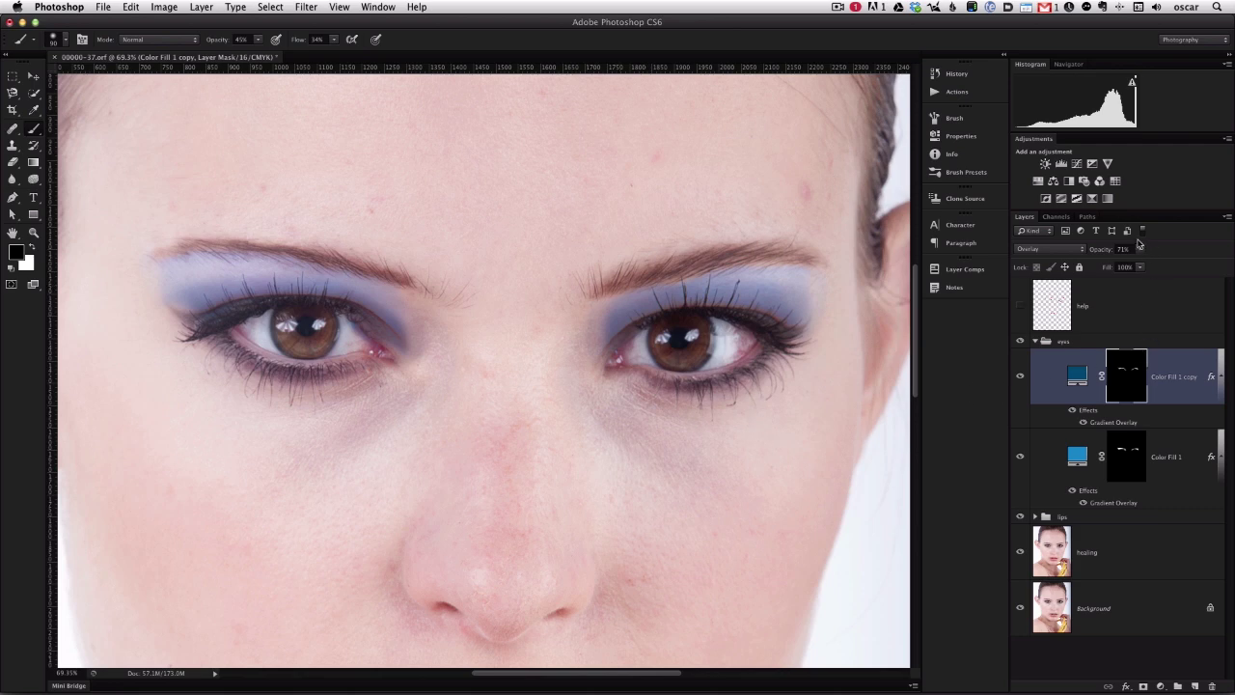
Step: Refine the original blue fill's mask around the eyelid edges and reduce the darker copy's opacity to 44%
left_click_drag(1096, 250, 1081, 250)
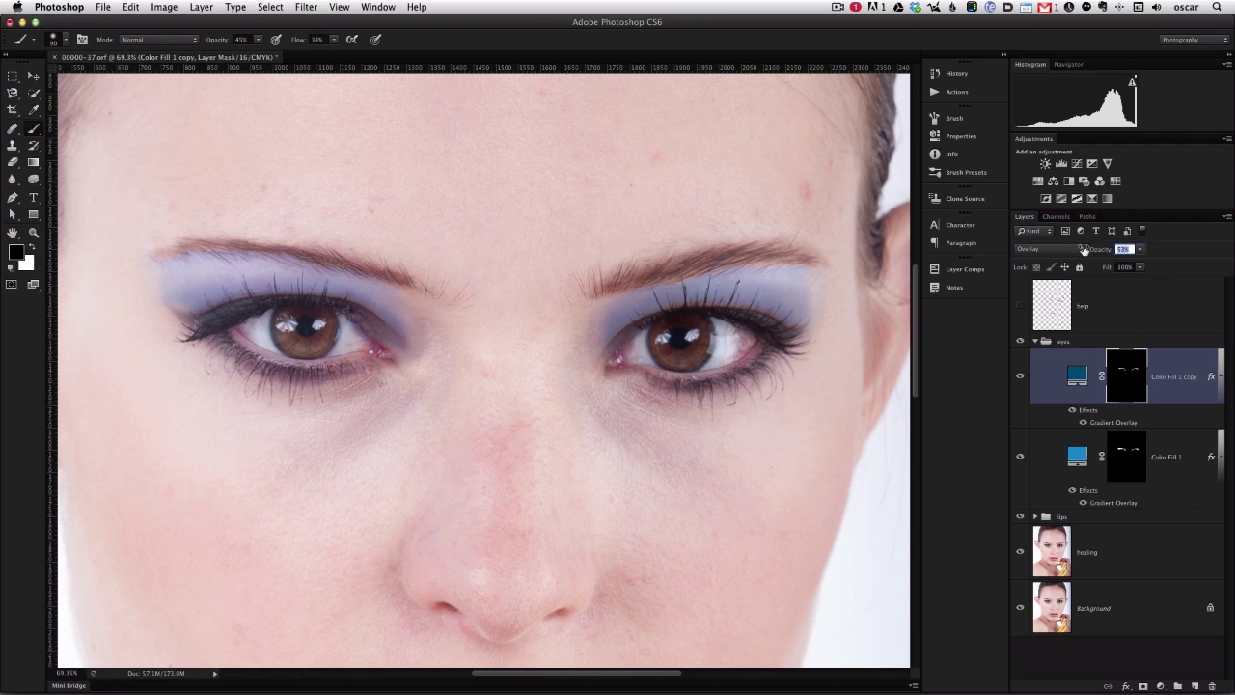
left_click(1119, 449)
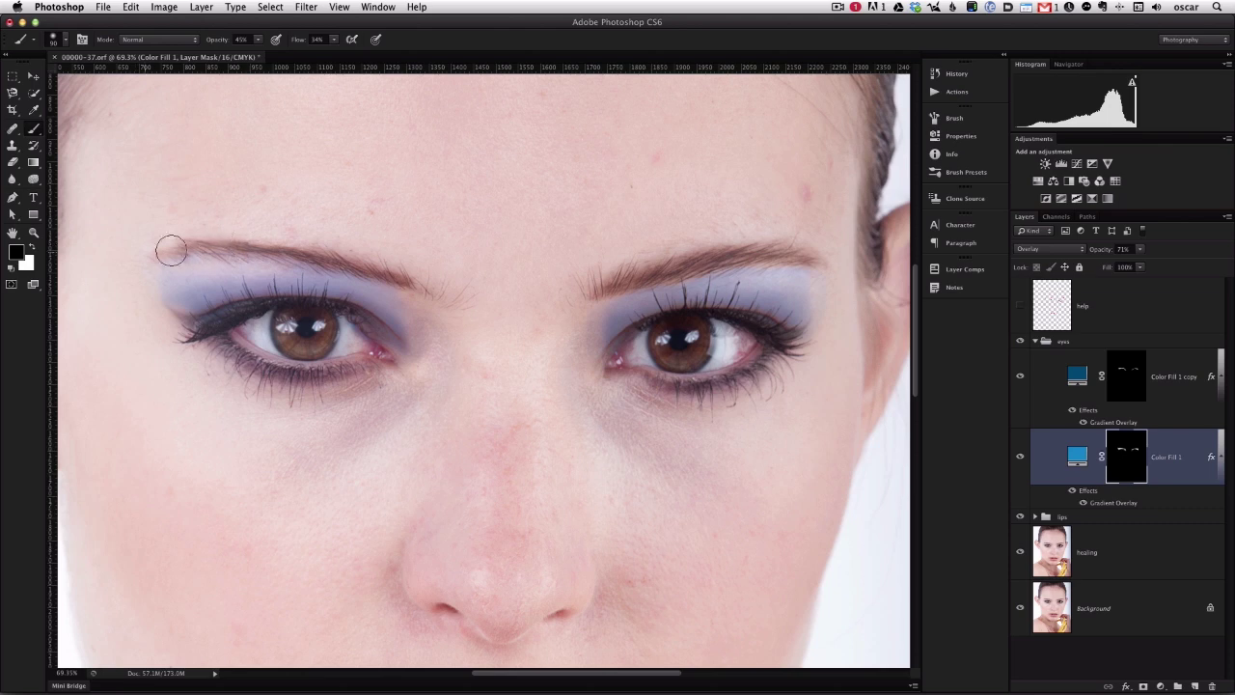
key("x")
key("x")
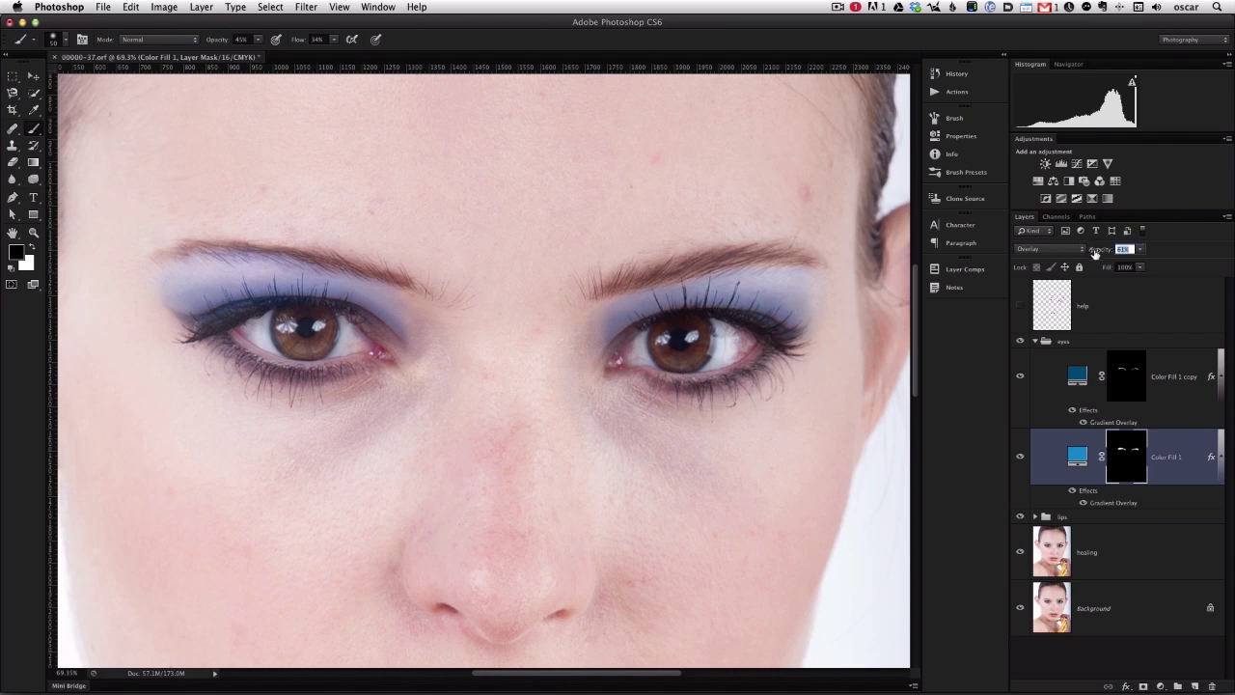
key("alt+bracketright")
left_click(1094, 251)
left_click_drag(1094, 251, 1090, 251)
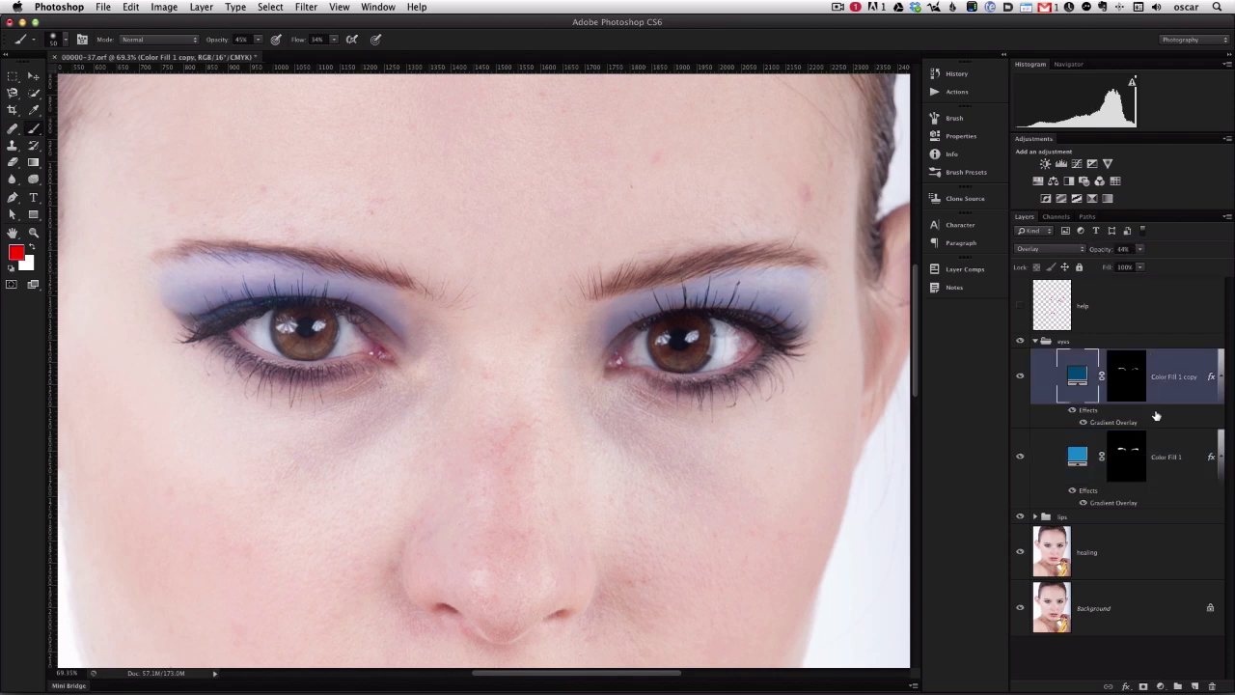
Step: Group the two blue fill layers inside the eyes group and compare the face with the new group hidden and shown
left_click(1175, 461, "shift")
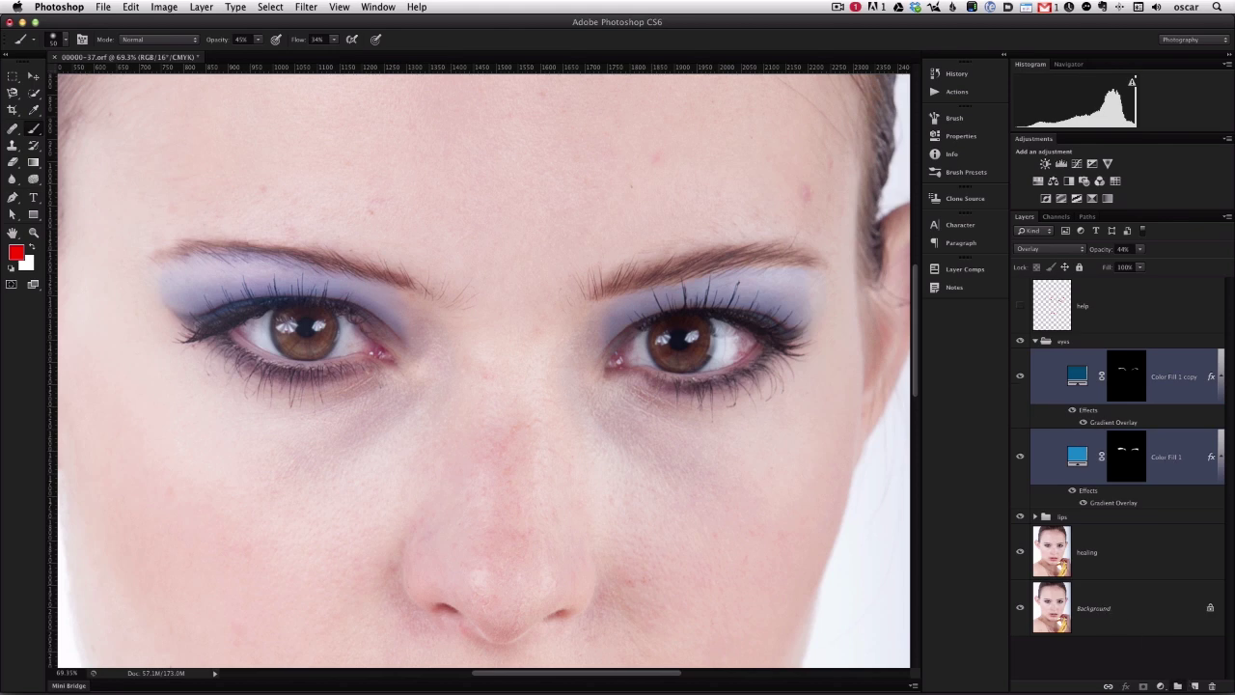
key("super+g")
left_click(1019, 355)
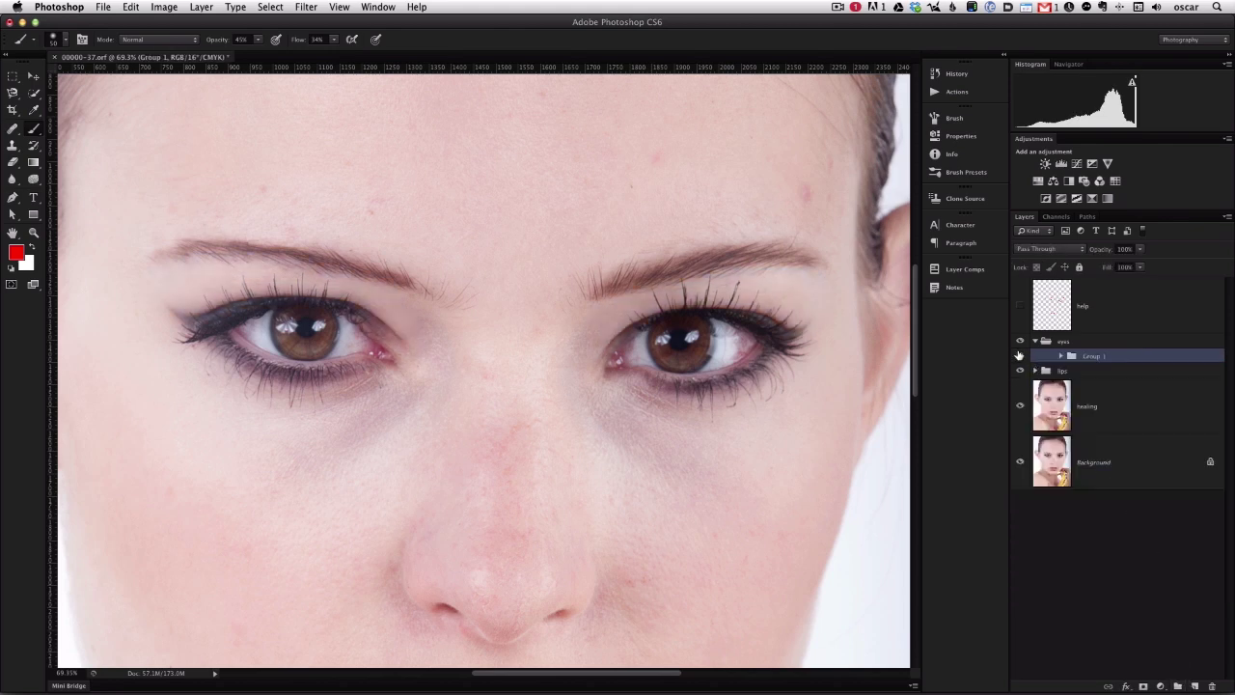
left_click(1019, 355)
left_click(1019, 355)
left_click(1018, 355)
scroll(283, 295, "down", 5)
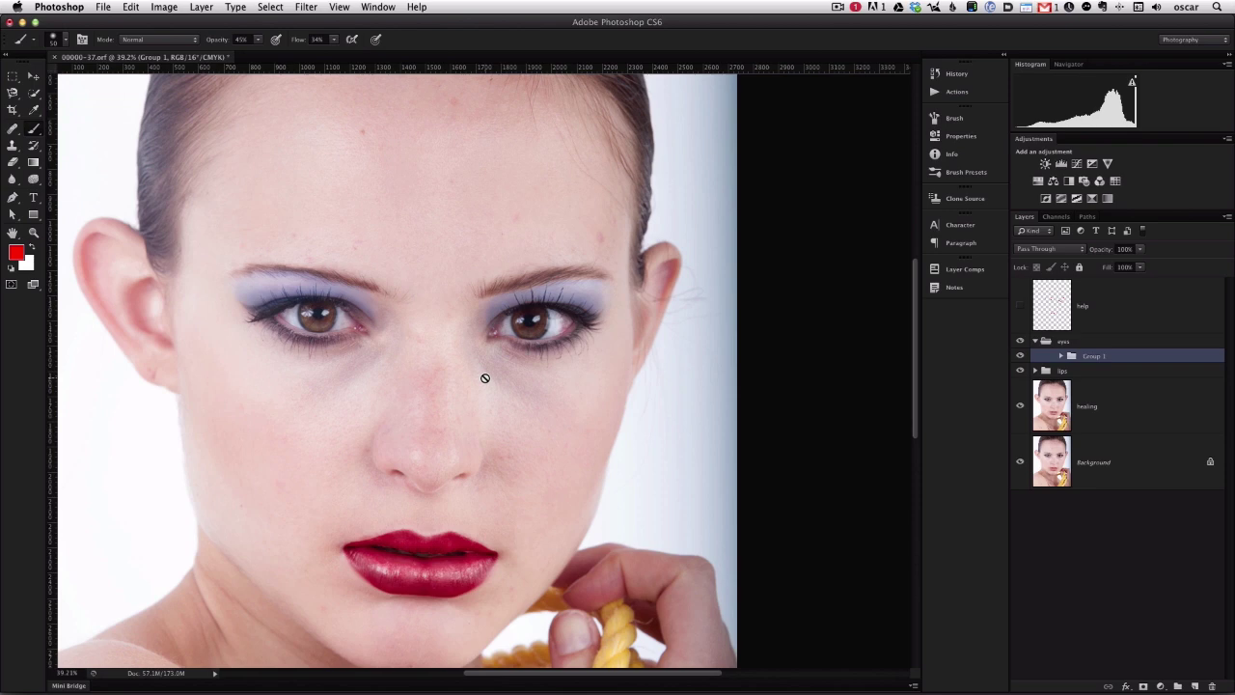
scroll(431, 331, "up", 4)
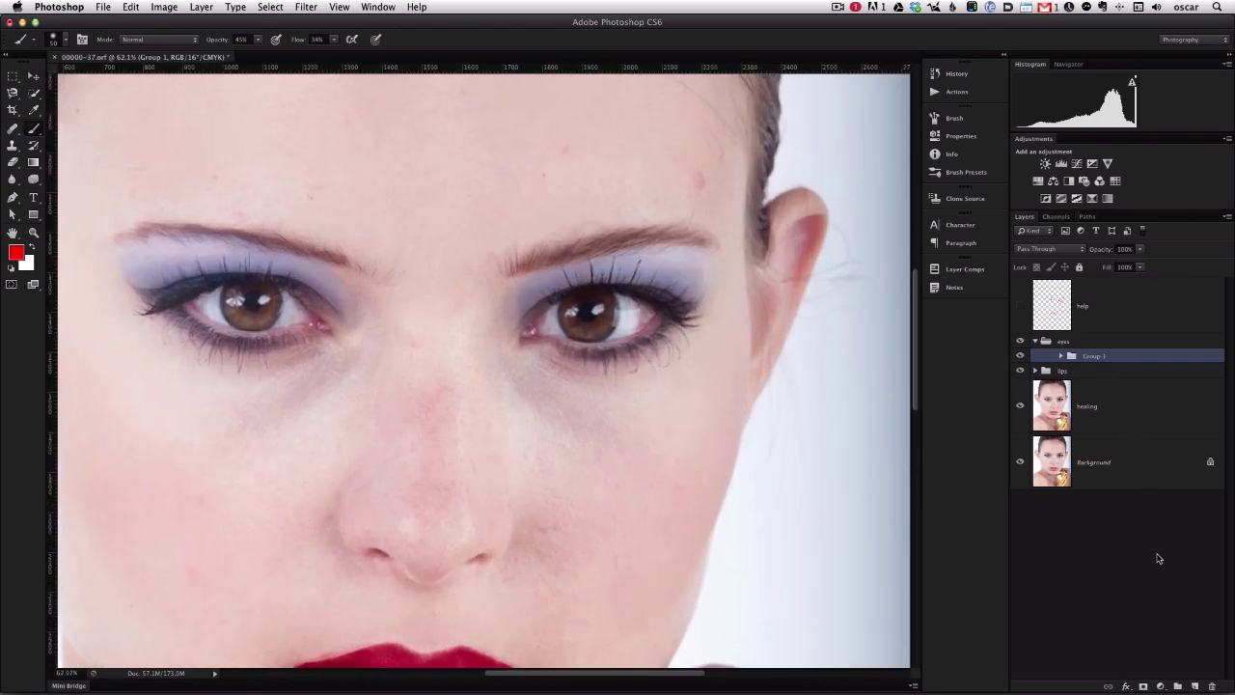
Step: Add an empty layer above the fill group in the eyes group and name it mascara
key("alt+shift+super+n")
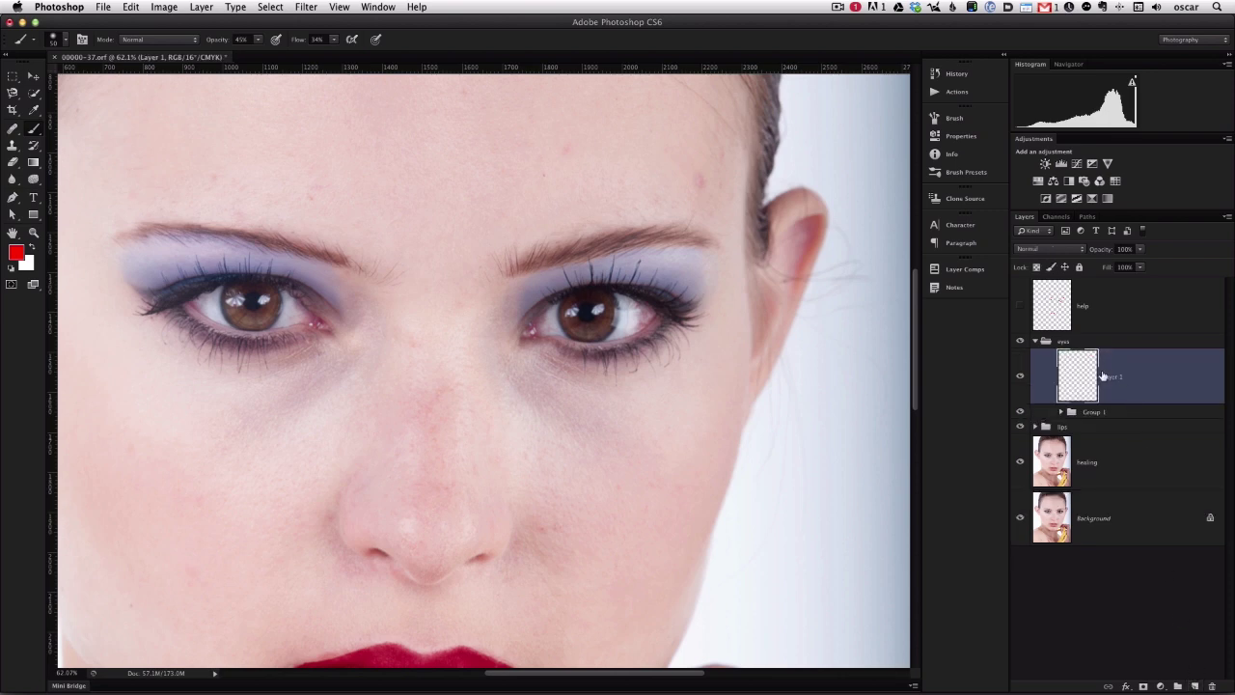
double_click(1110, 376)
type("mascara")
key("Return")
Step: Try several eyelash brush tips and choose the curved lower-lash tip labelled 525 at a size of 600 px
left_click(955, 120)
left_click_drag(912, 128, 922, 173)
left_click(799, 183)
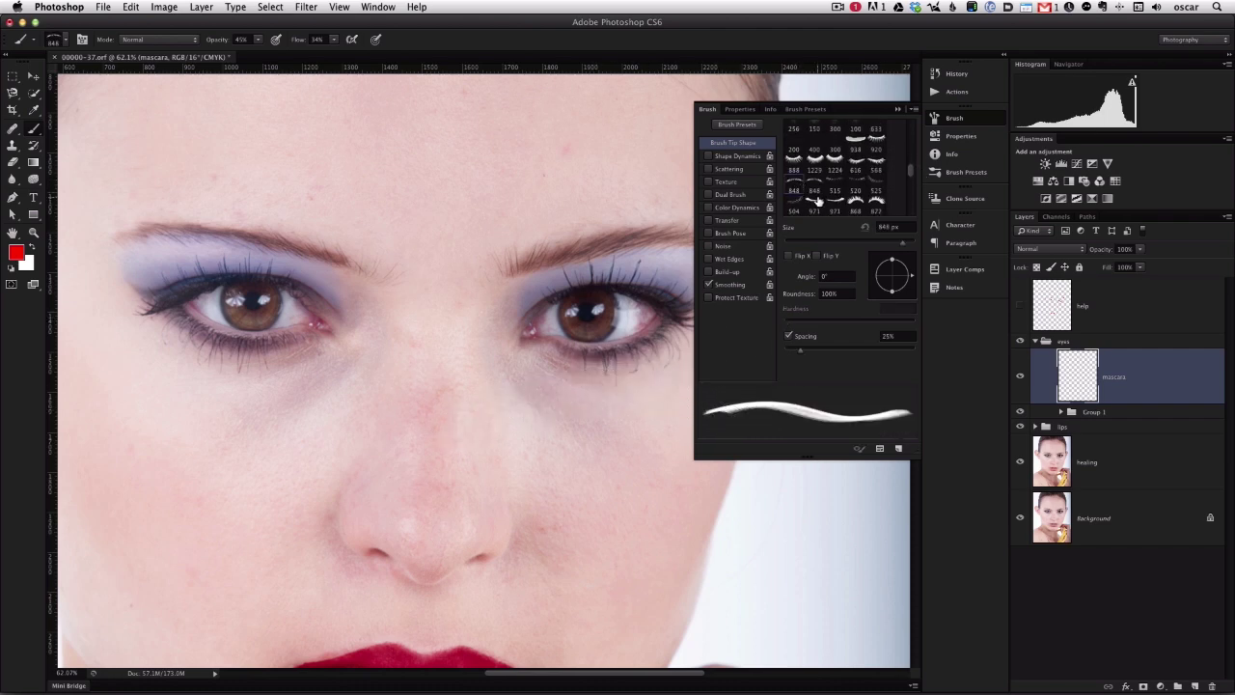
left_click(818, 196)
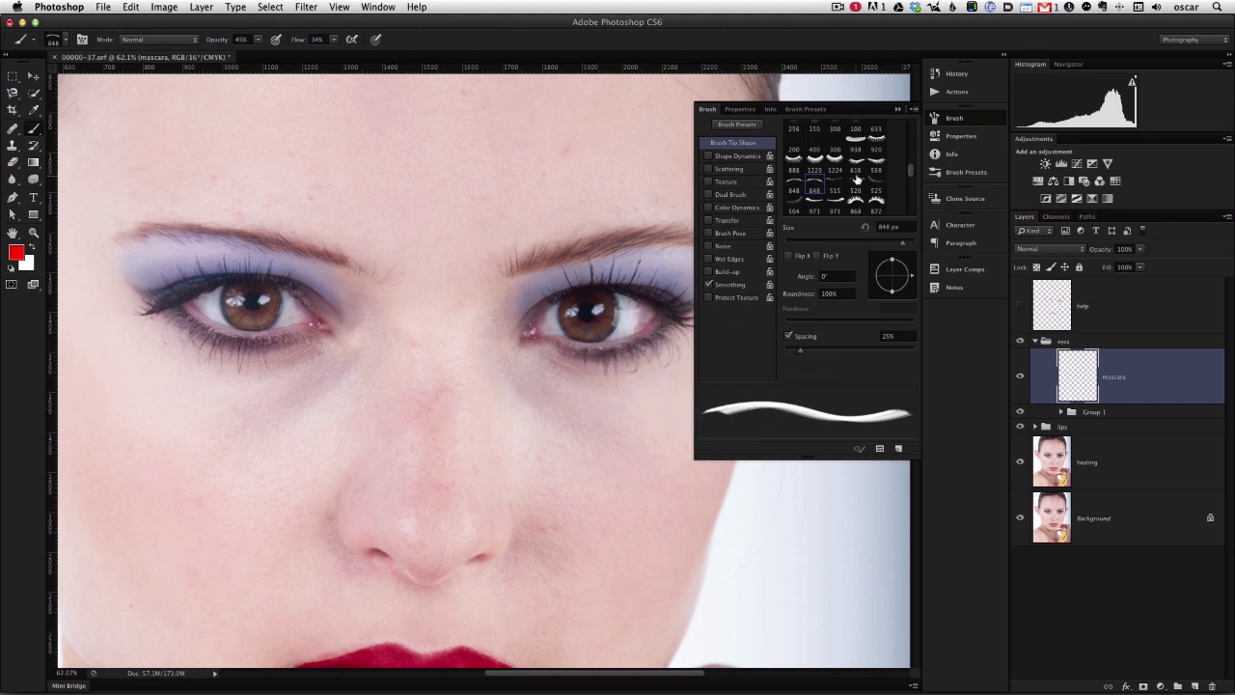
left_click(835, 190)
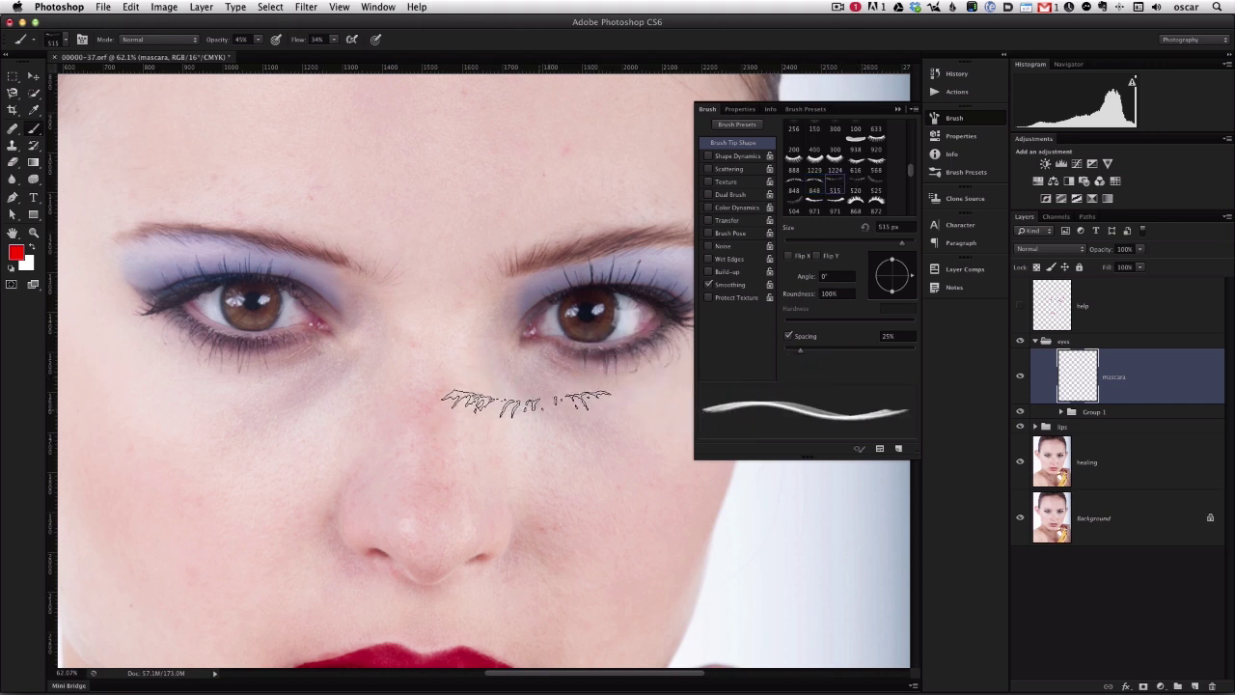
key("bracketleft")
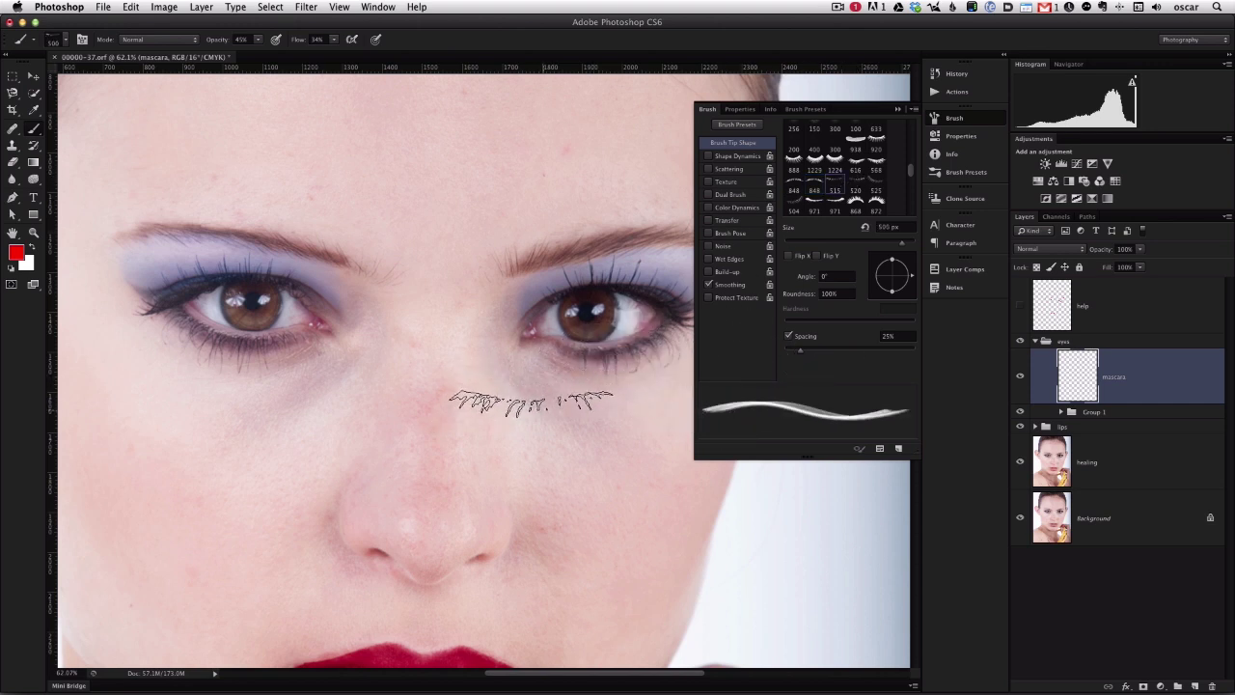
left_click(876, 183)
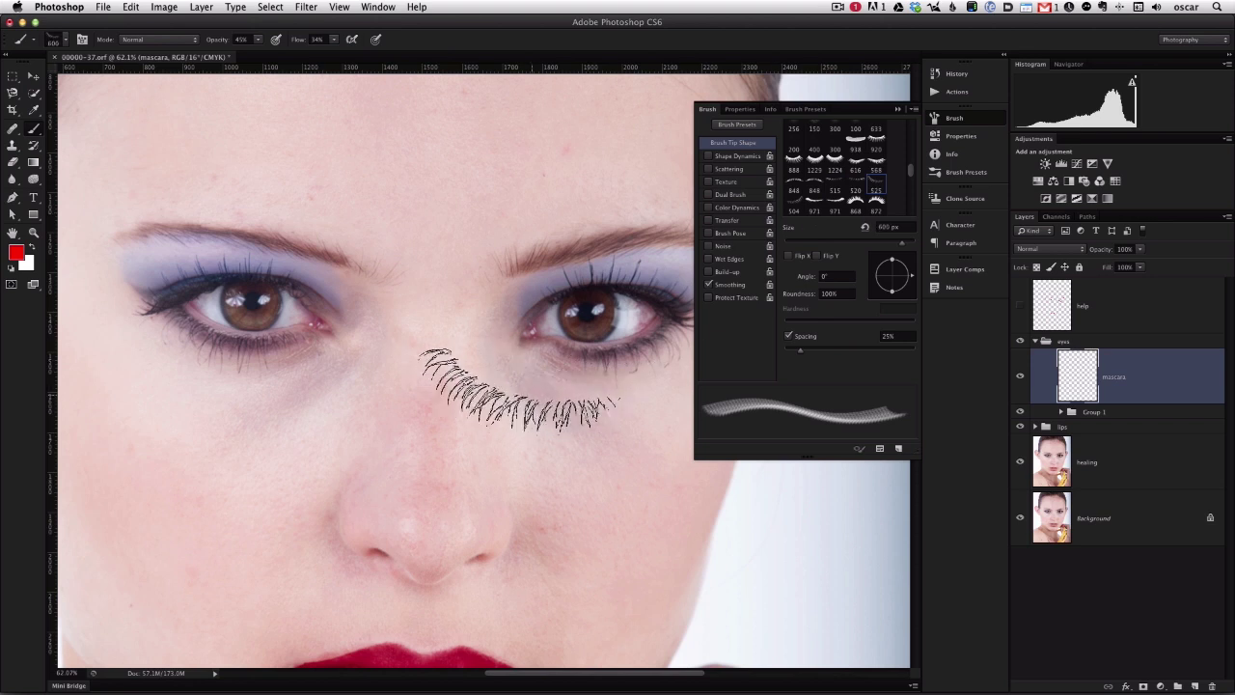
Step: Sample the dark lash color as the foreground color and rotate the lash brush tip to a 32° angle
left_click_drag(551, 386, 418, 400)
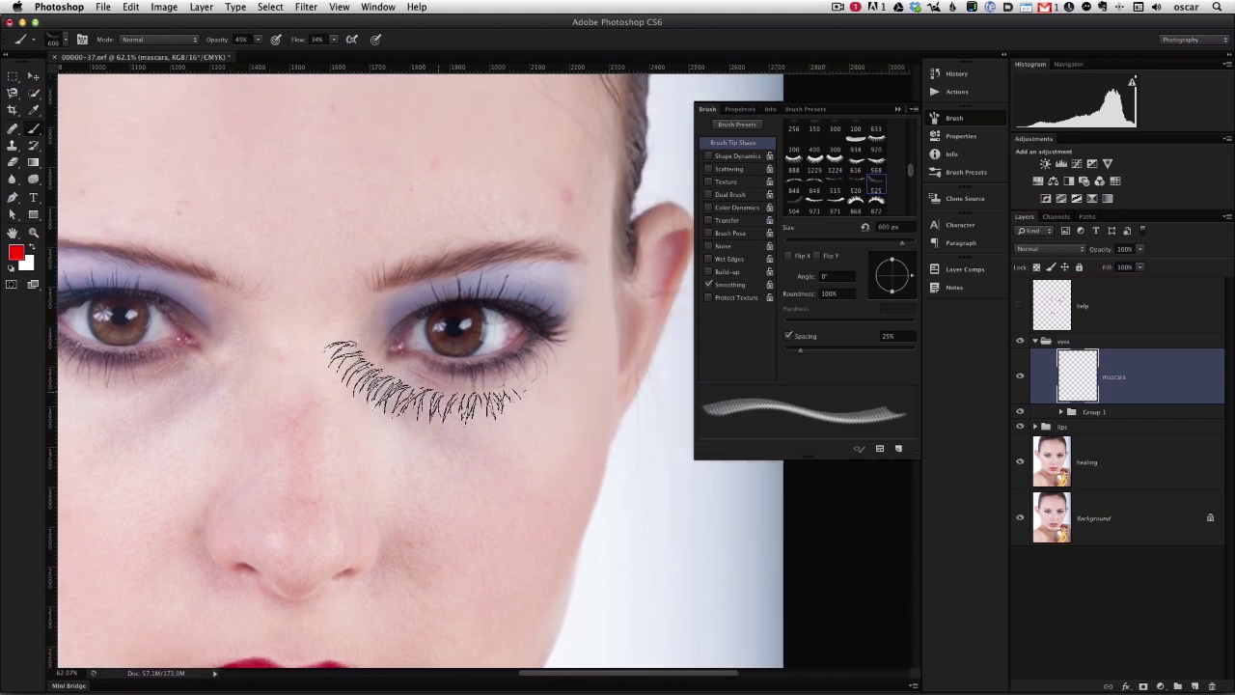
left_click(551, 330, "alt")
left_click(551, 330)
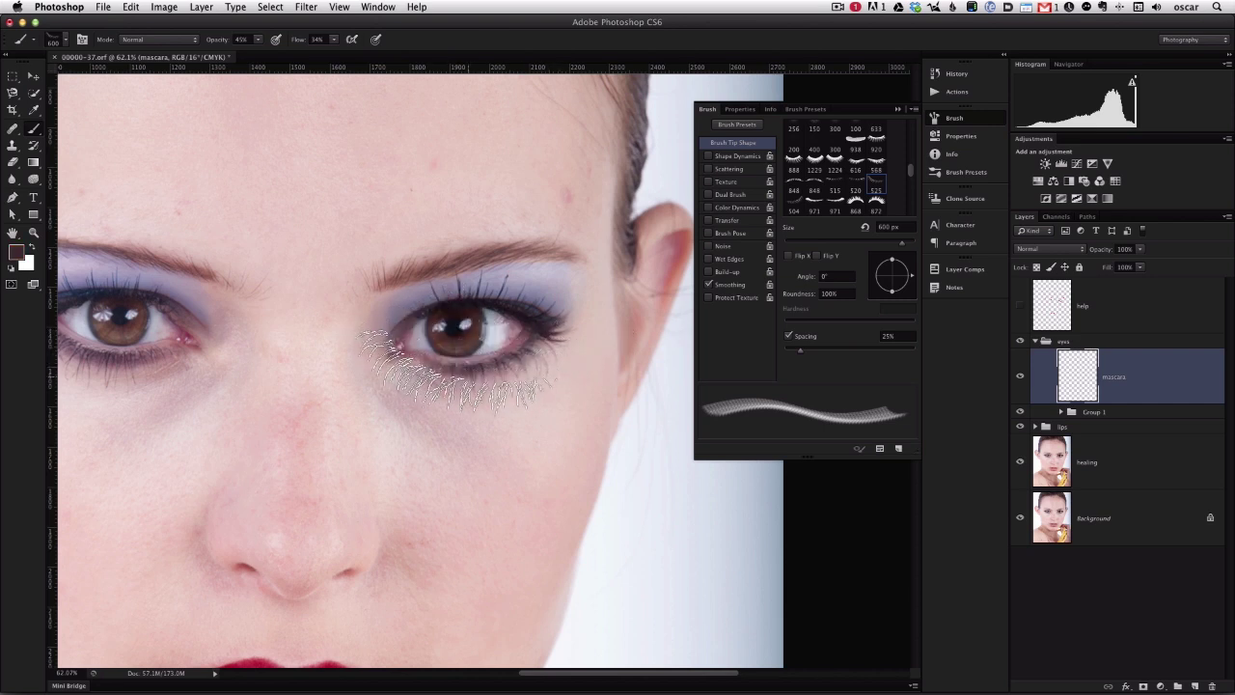
left_click_drag(913, 279, 913, 271)
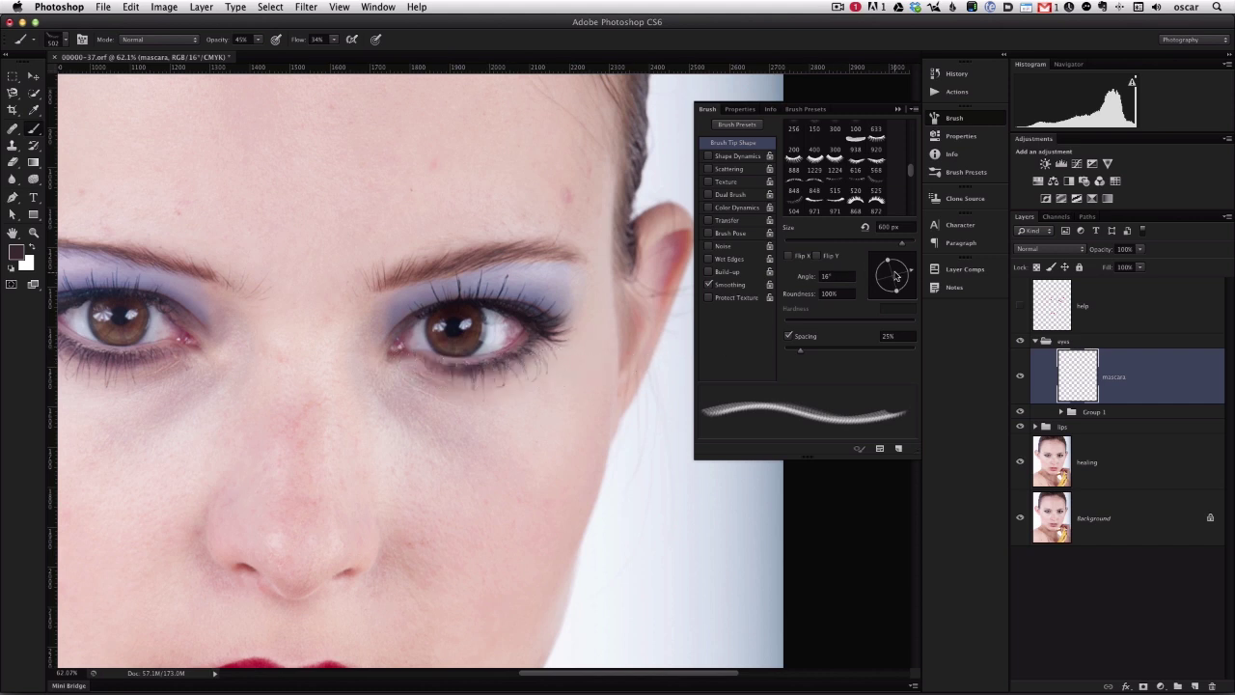
left_click_drag(909, 277, 907, 267)
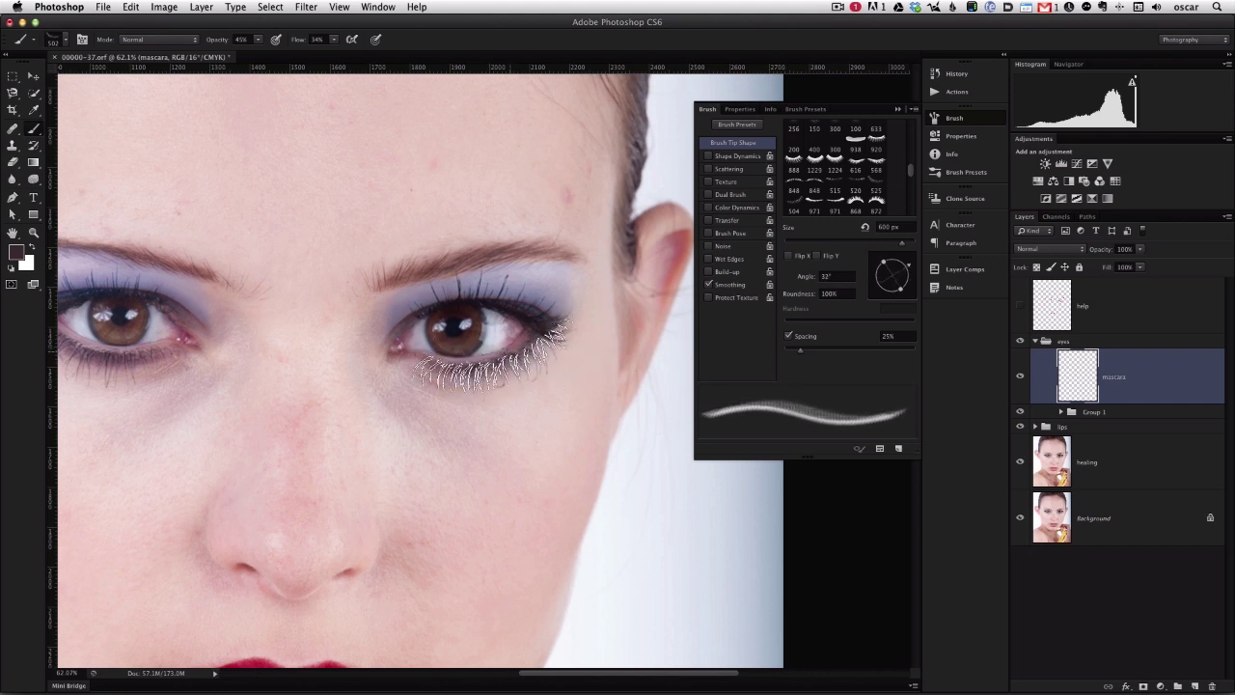
Step: Undo a test lash stamp below the eye, and set the brush to 400 px with 100% opacity and flow
left_click(483, 358)
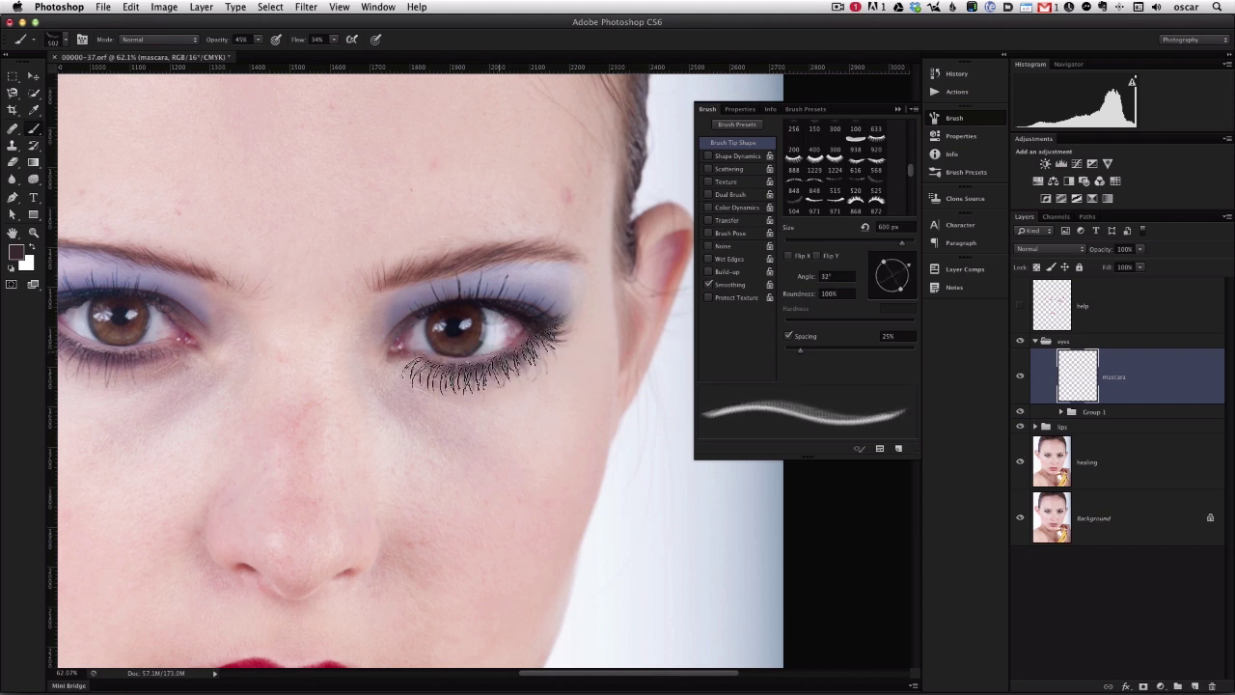
key("super+z")
key("bracketleft")
key("bracketleft")
key("bracketleft")
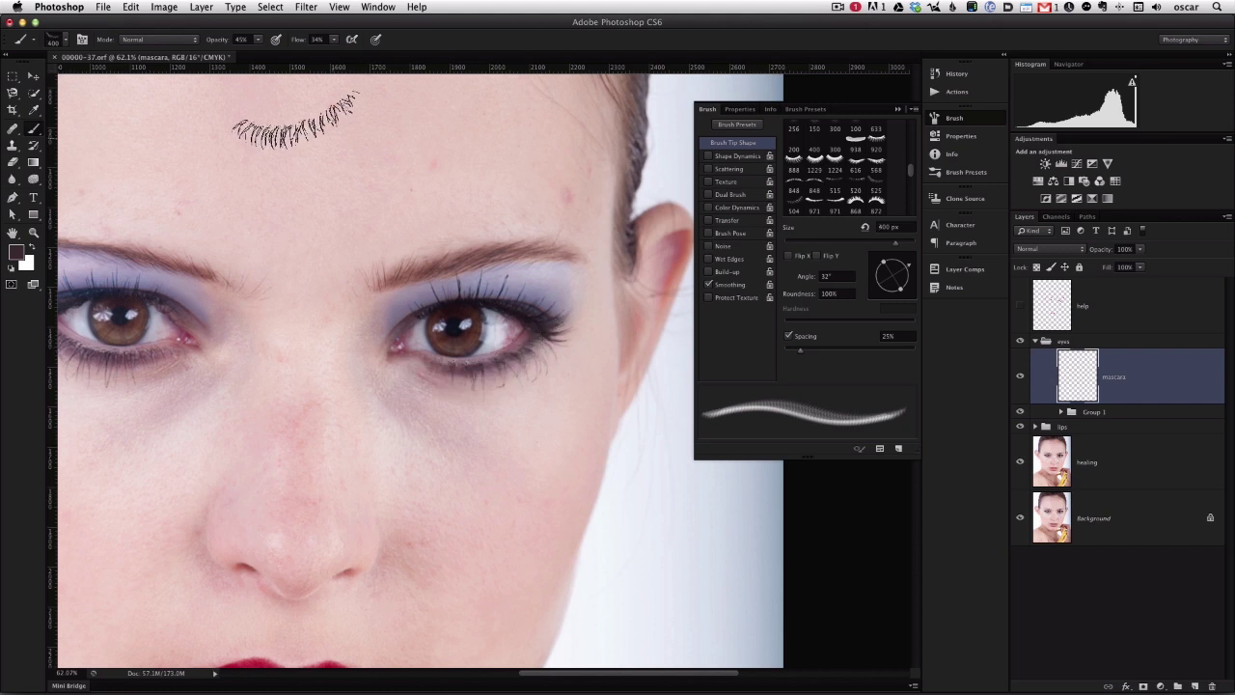
left_click_drag(216, 45, 404, 44)
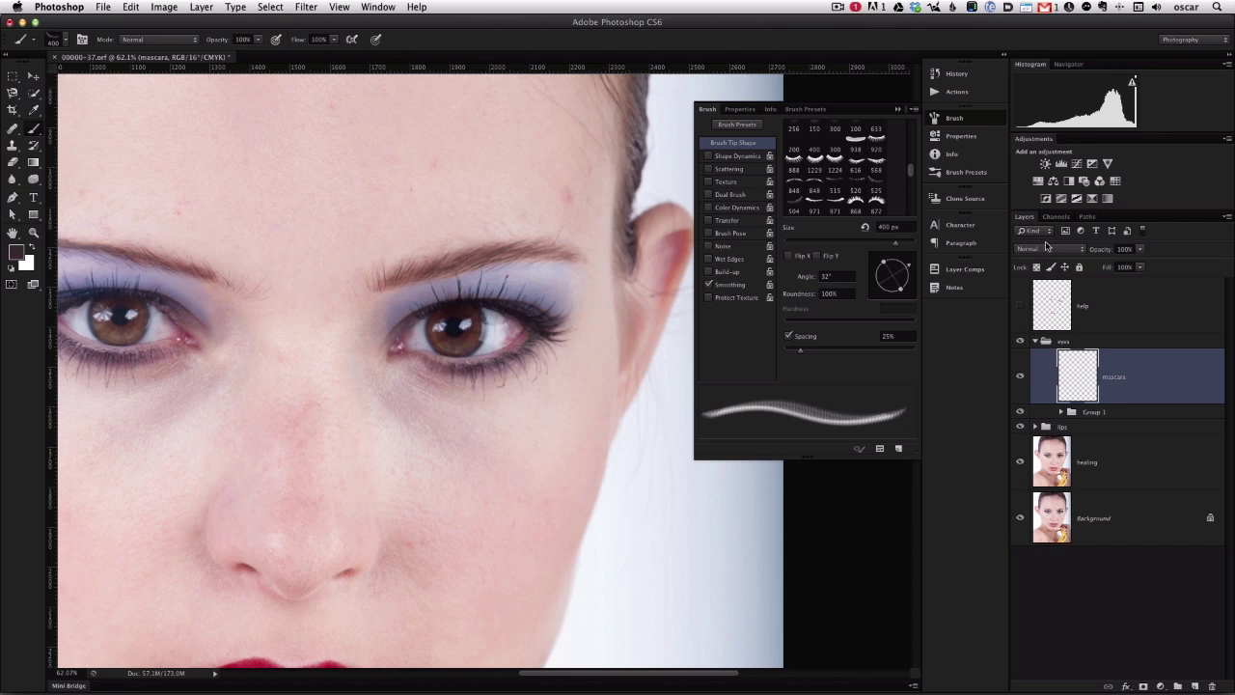
Step: Set the mascara layer's blend mode to Multiply and stamp the lower lashes under the model's left eye
left_click(1046, 248)
left_click(1047, 275)
left_click(1056, 252)
left_click(1054, 262)
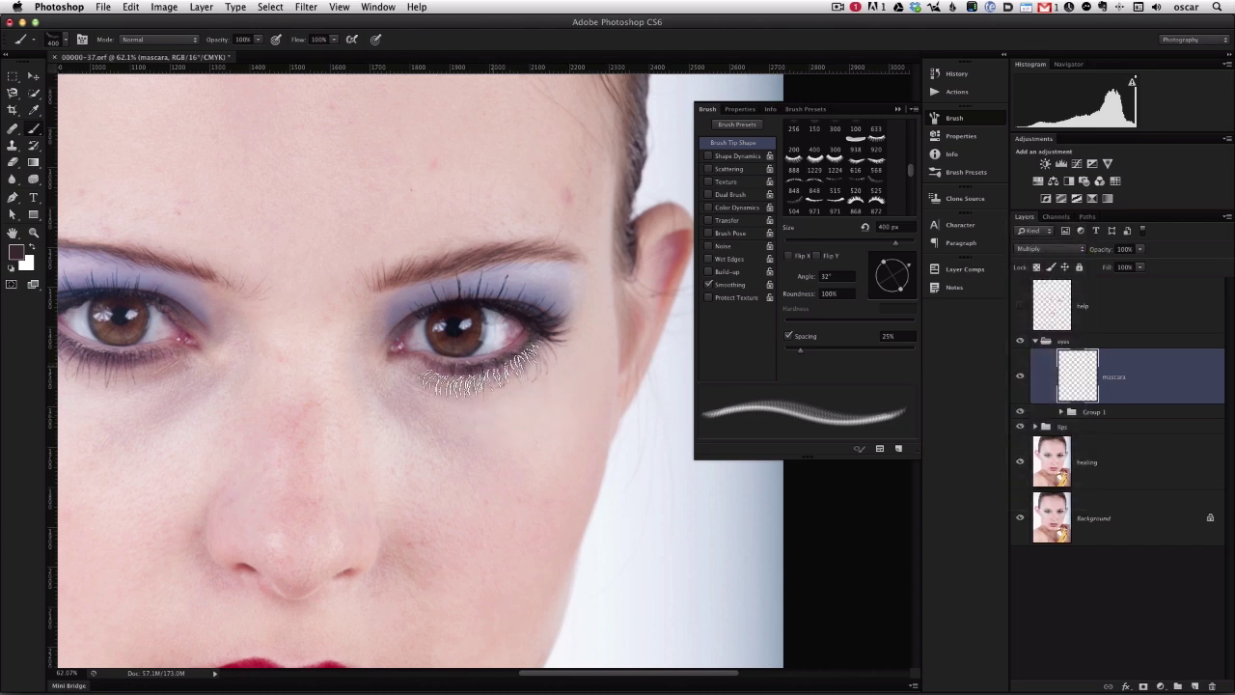
left_click(478, 364)
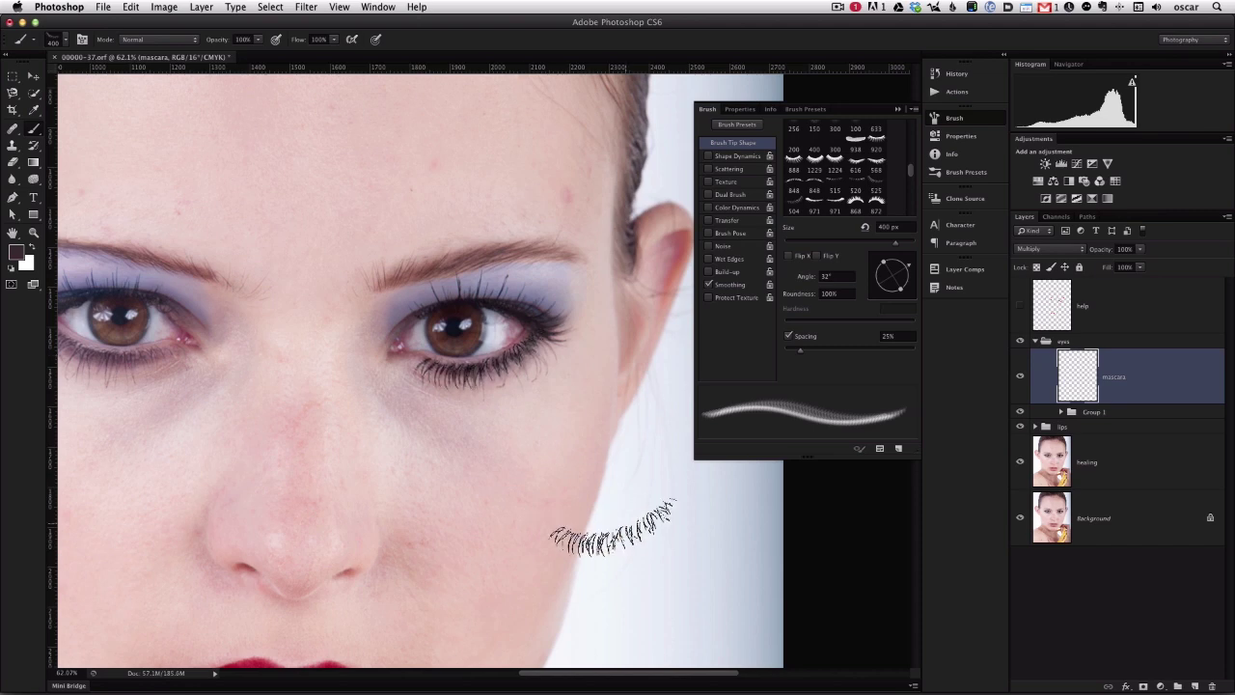
Step: Mirror the lash brush tip horizontally and rotate it to a -45° angle for the model's right eye
scroll(529, 469, "left", 5)
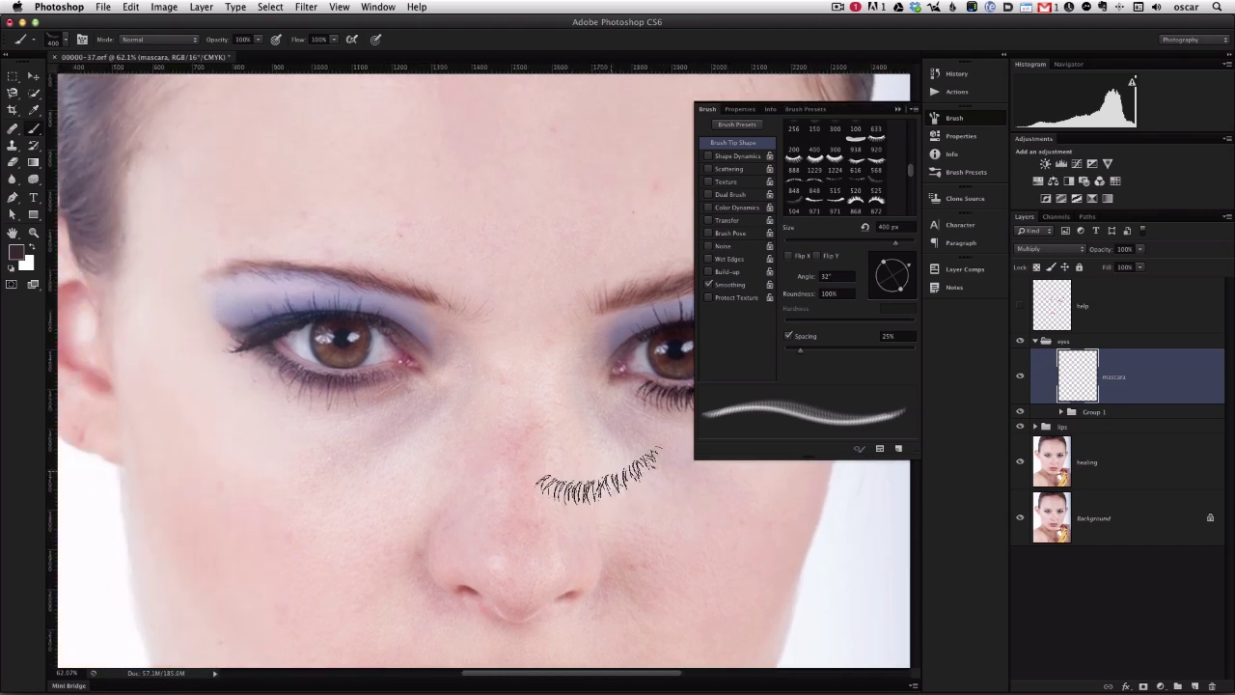
left_click(790, 255)
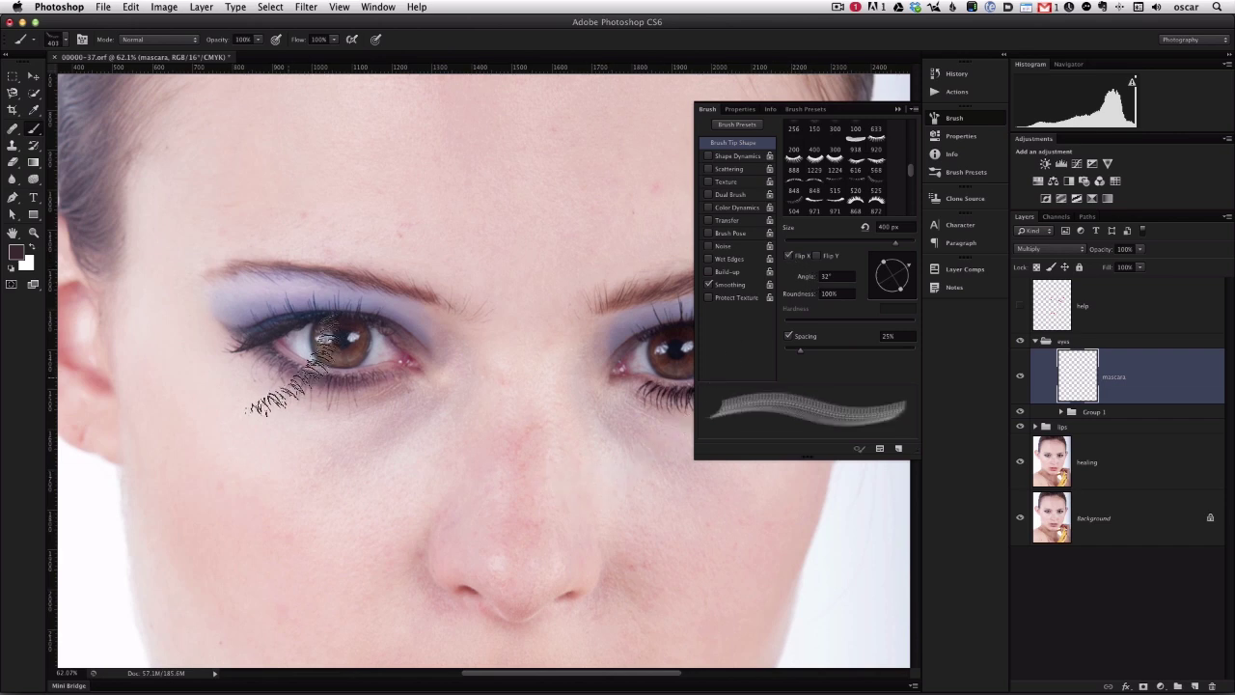
left_click_drag(905, 269, 908, 294)
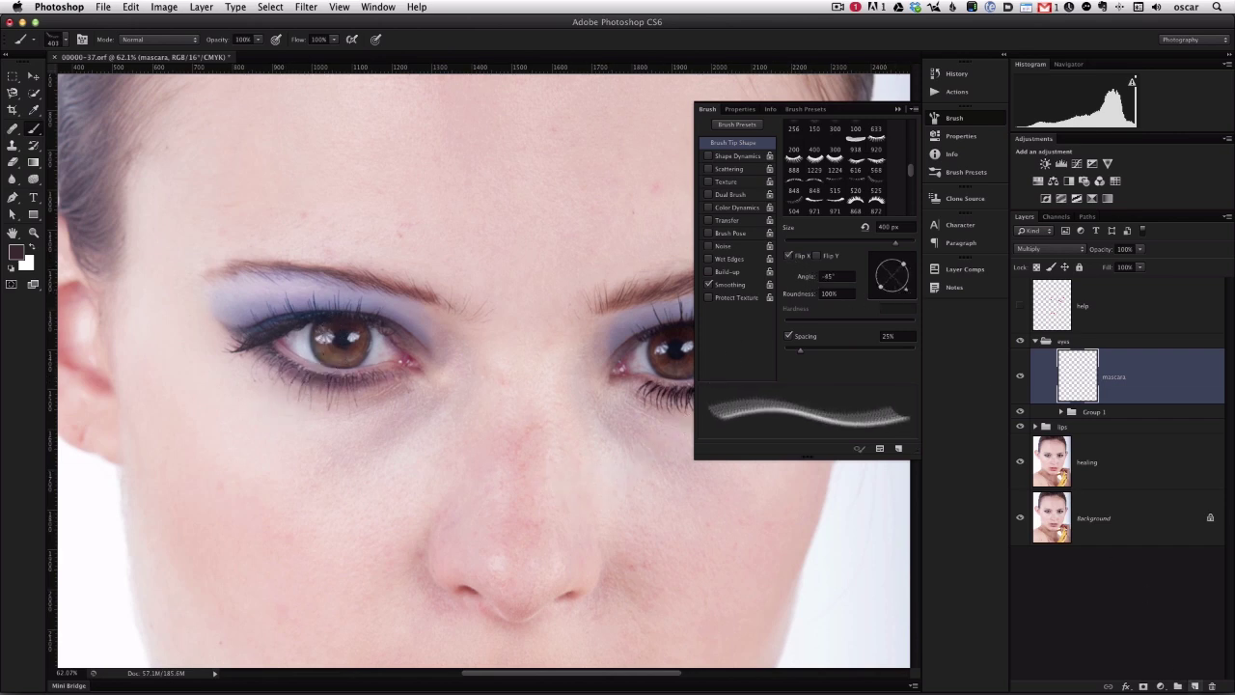
Step: Add a layer above mascara, refine the brush angle to -37°, and stamp lower lashes under the model's right eye
left_click(1195, 686)
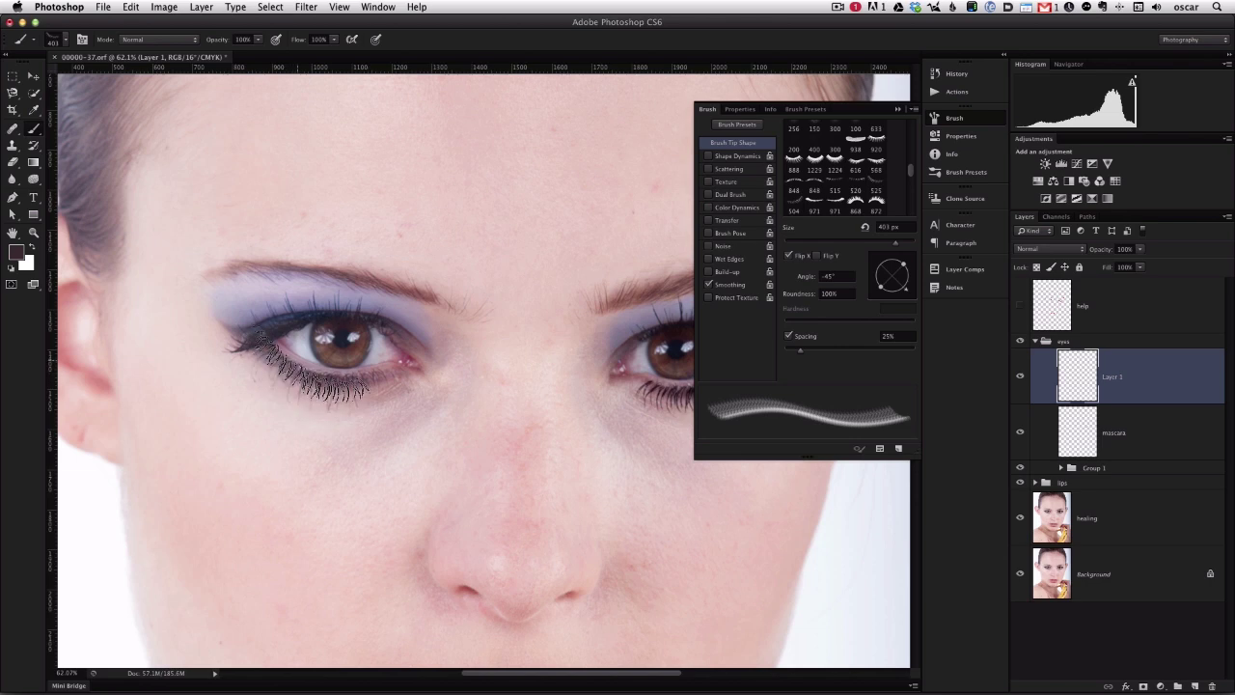
left_click_drag(907, 294, 909, 289)
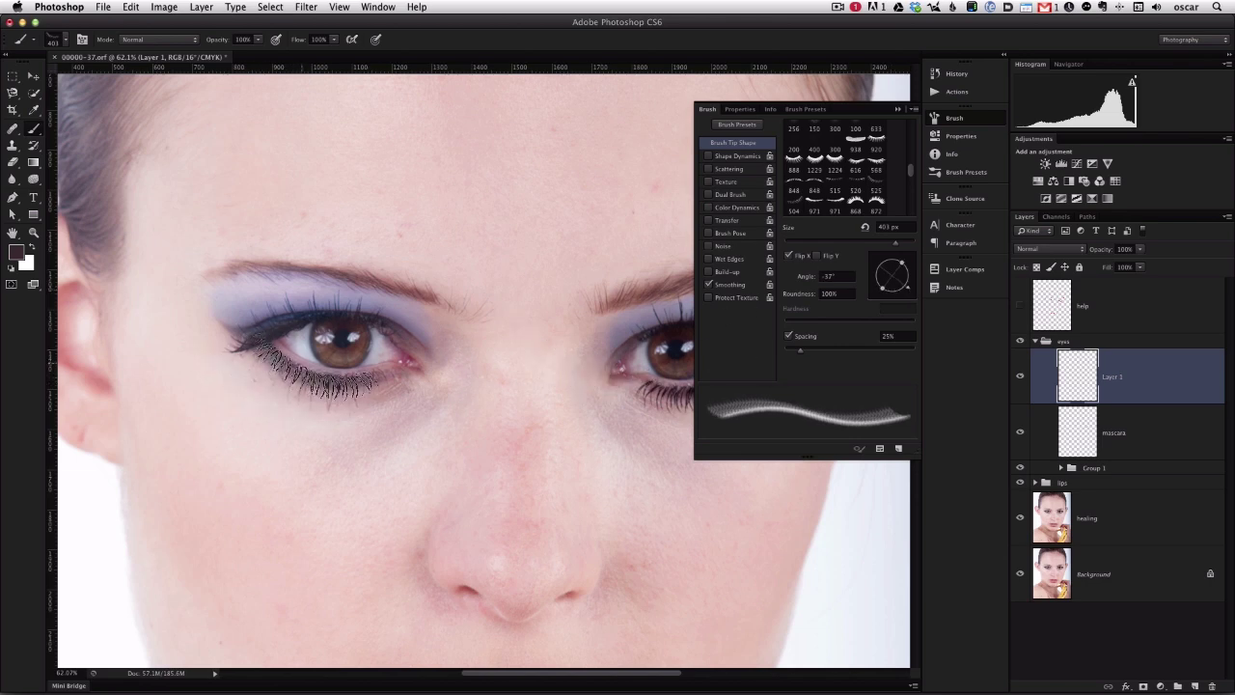
left_click(324, 374)
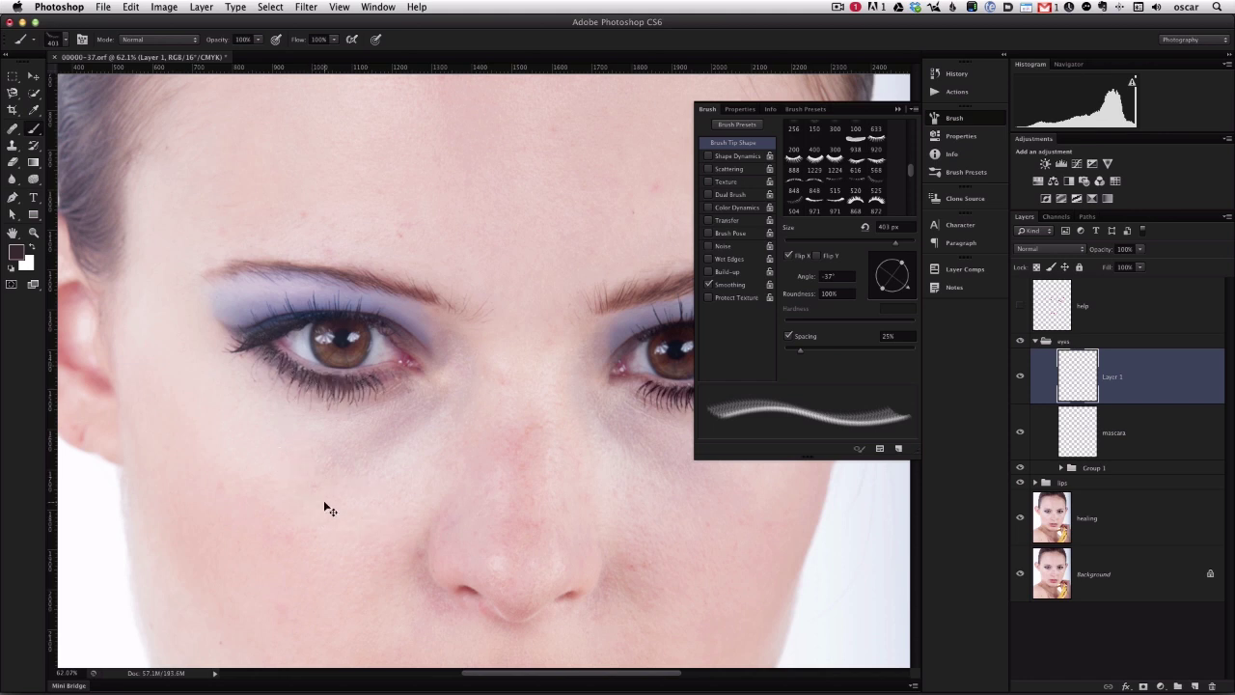
Step: Free-transform the lashes stamped under the model's right eye so they follow the lower lash line
key("v")
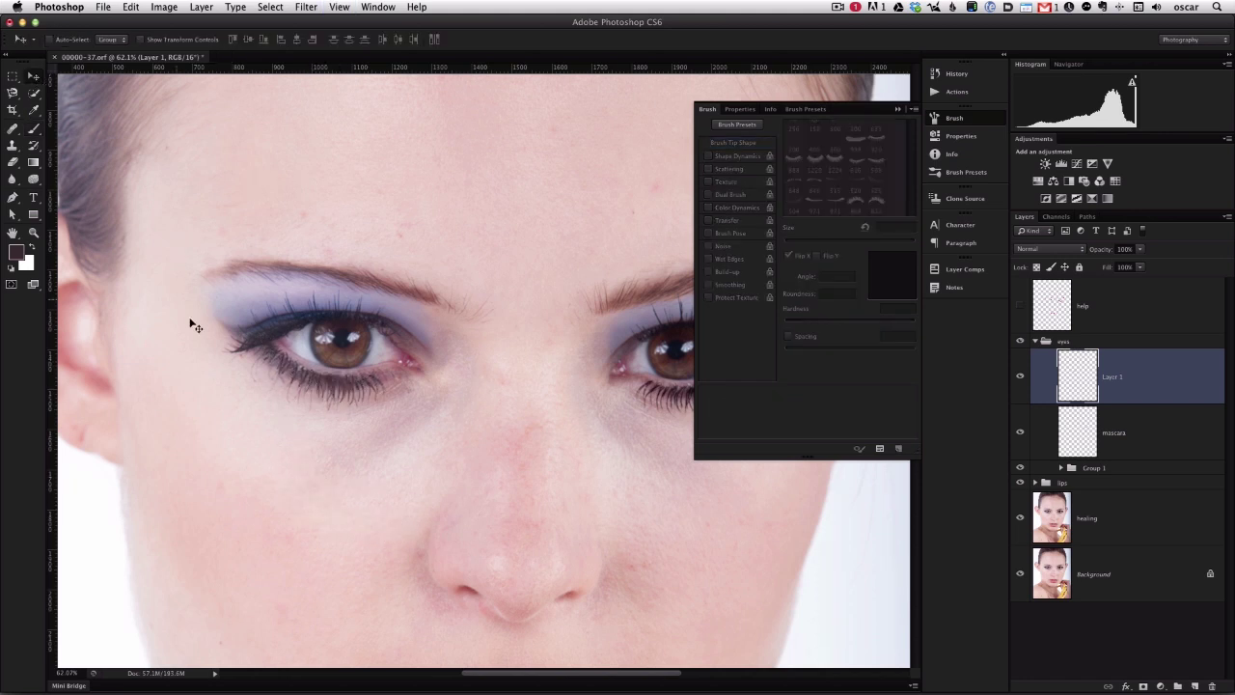
key("super+t")
left_click_drag(420, 407, 404, 412)
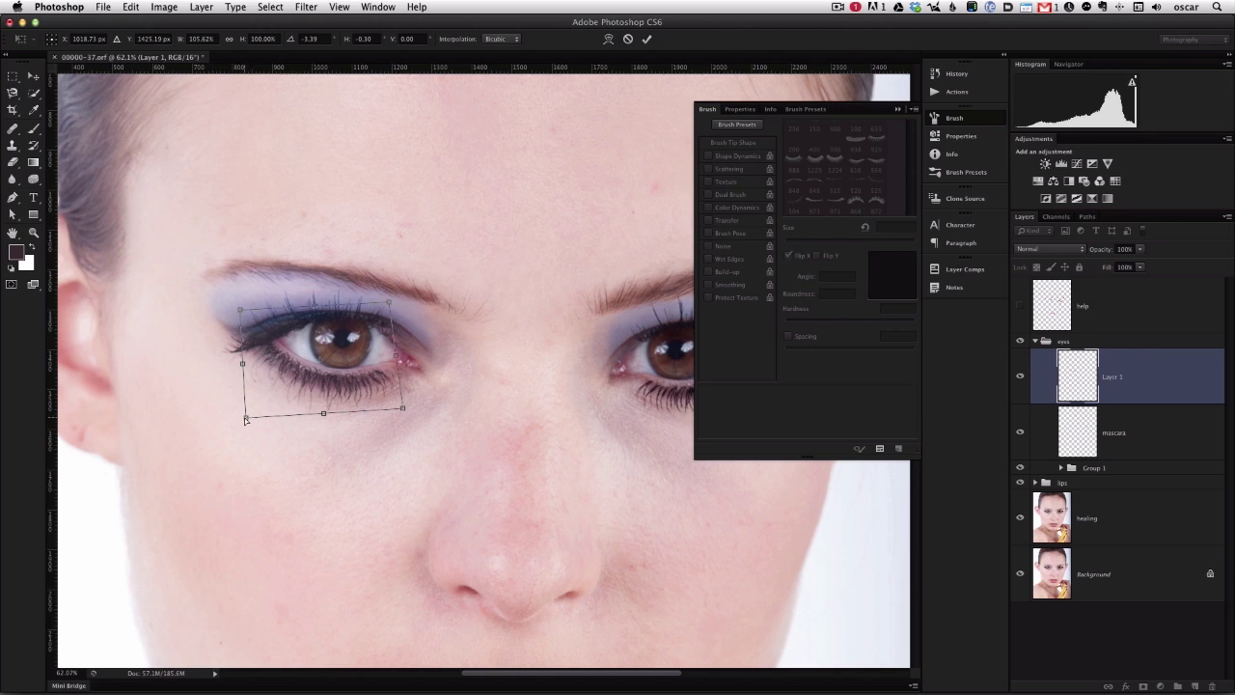
left_click_drag(244, 420, 243, 422)
key("Return")
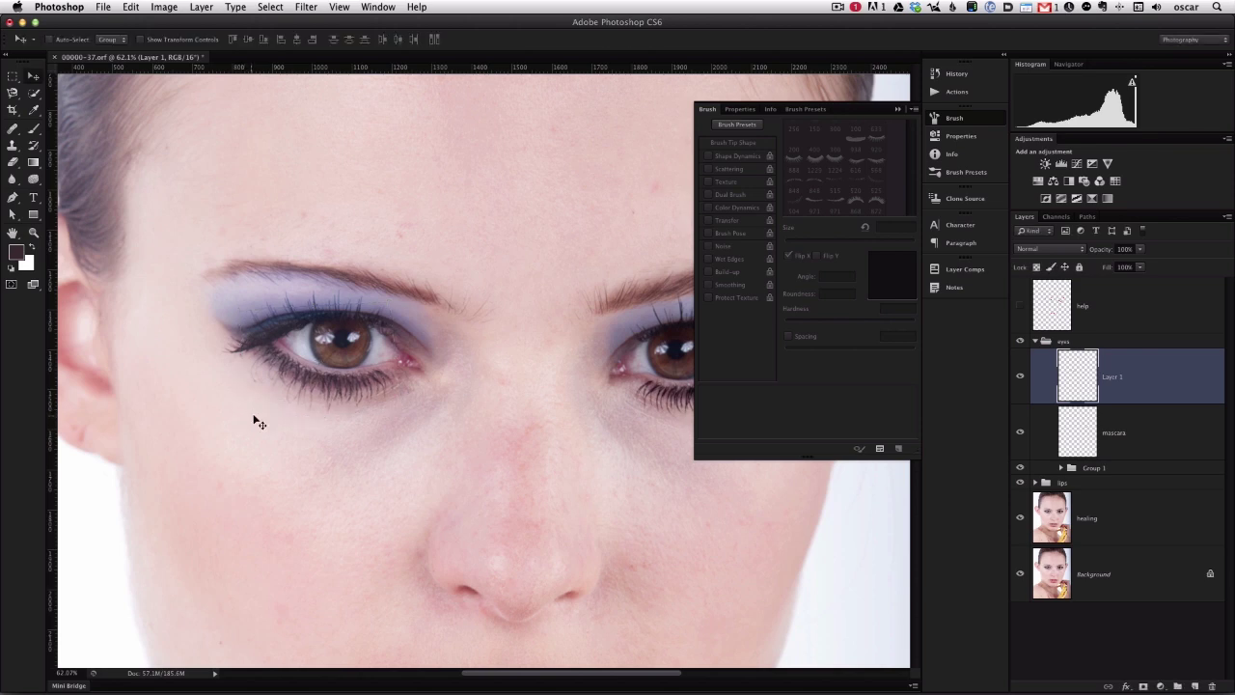
Step: Free-transform the mascara layer's lashes so they fit the lower lid of the model's left eye
left_click_drag(494, 394, 257, 386)
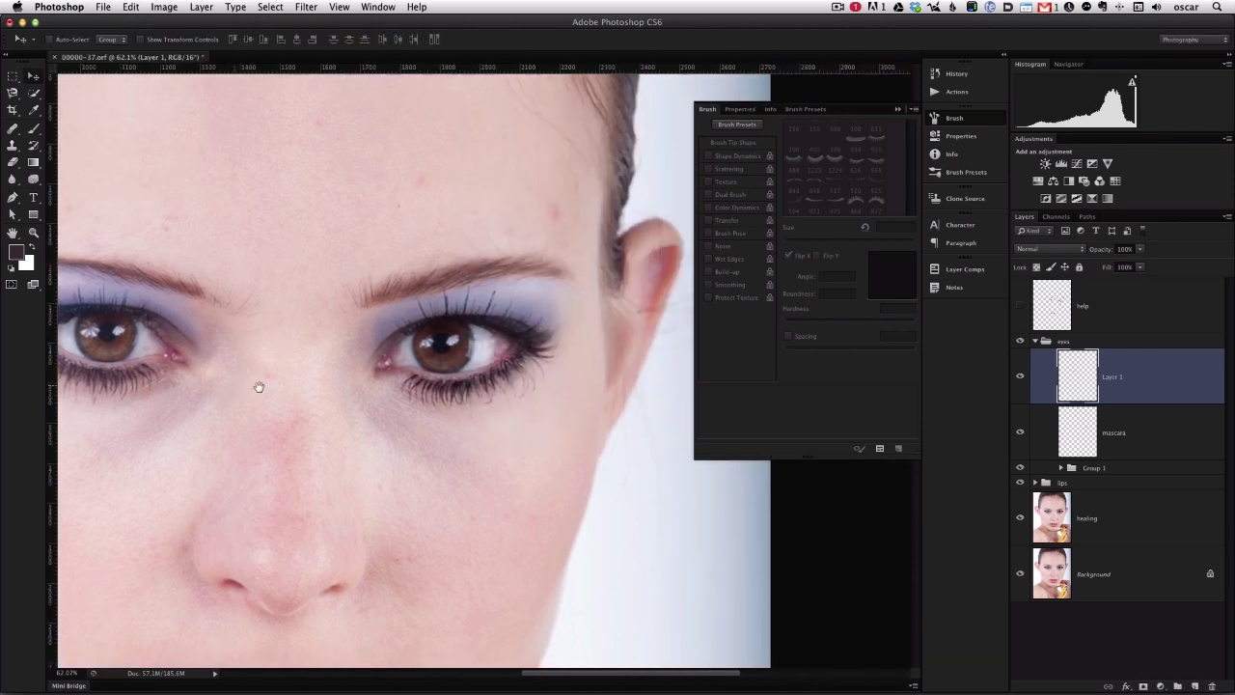
left_click(1093, 436)
key("super+t")
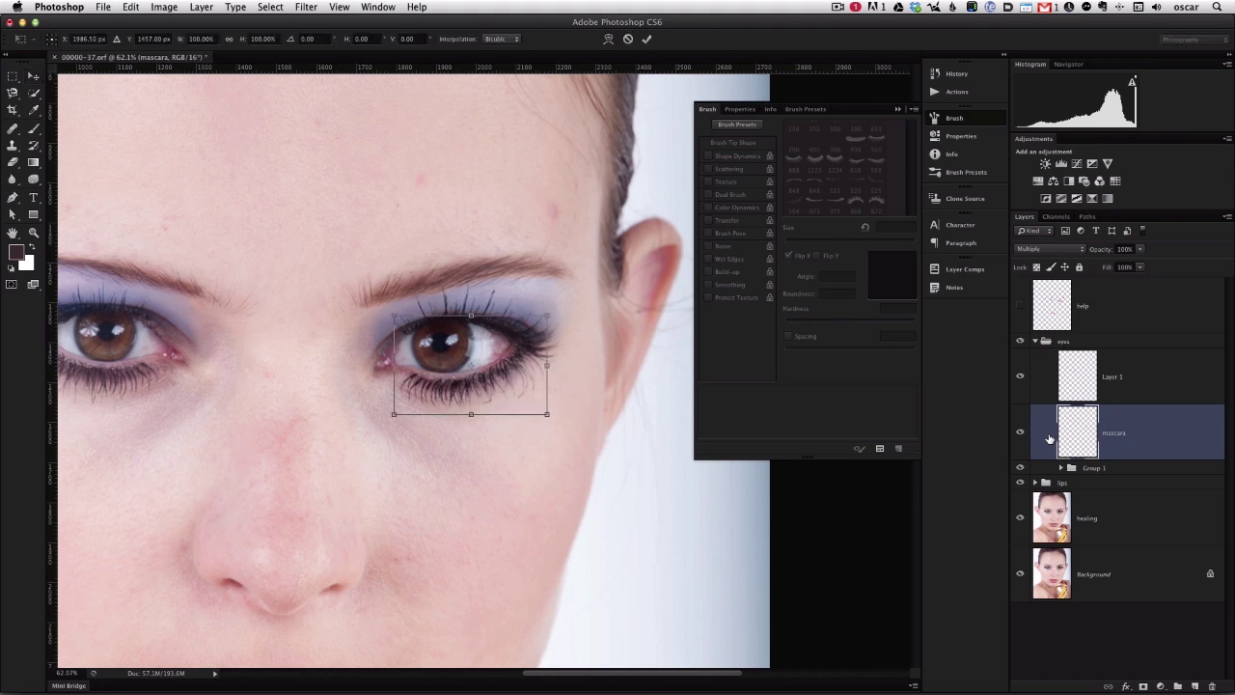
left_click_drag(565, 286, 570, 287)
left_click_drag(549, 420, 490, 404)
key("Return")
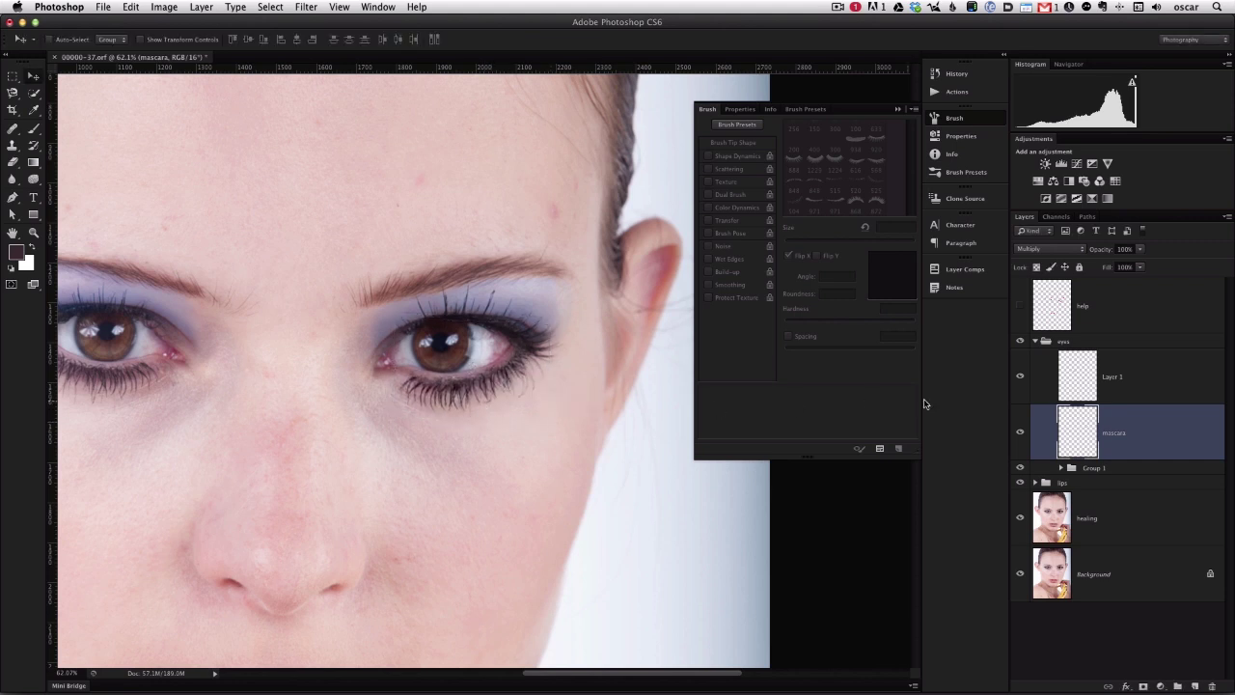
Step: Merge the two lash layers into one and soften it with a Gaussian Blur of 0.5 pixels
left_click(1126, 391, "shift")
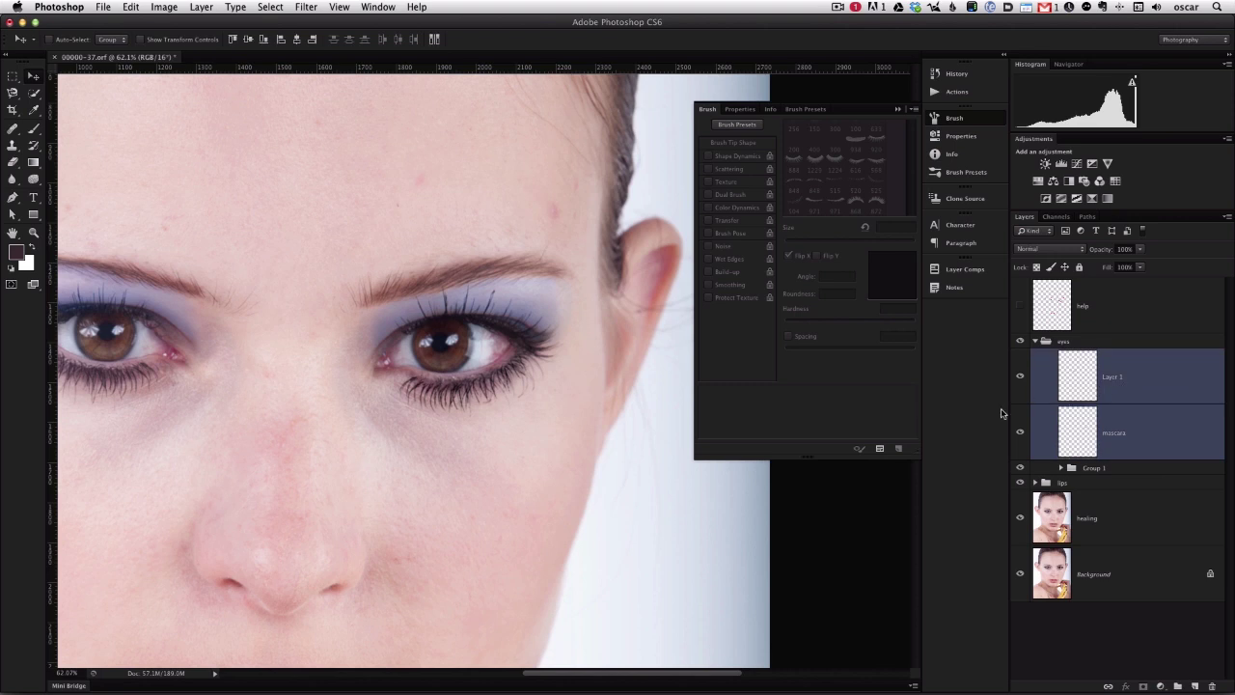
key("super+e")
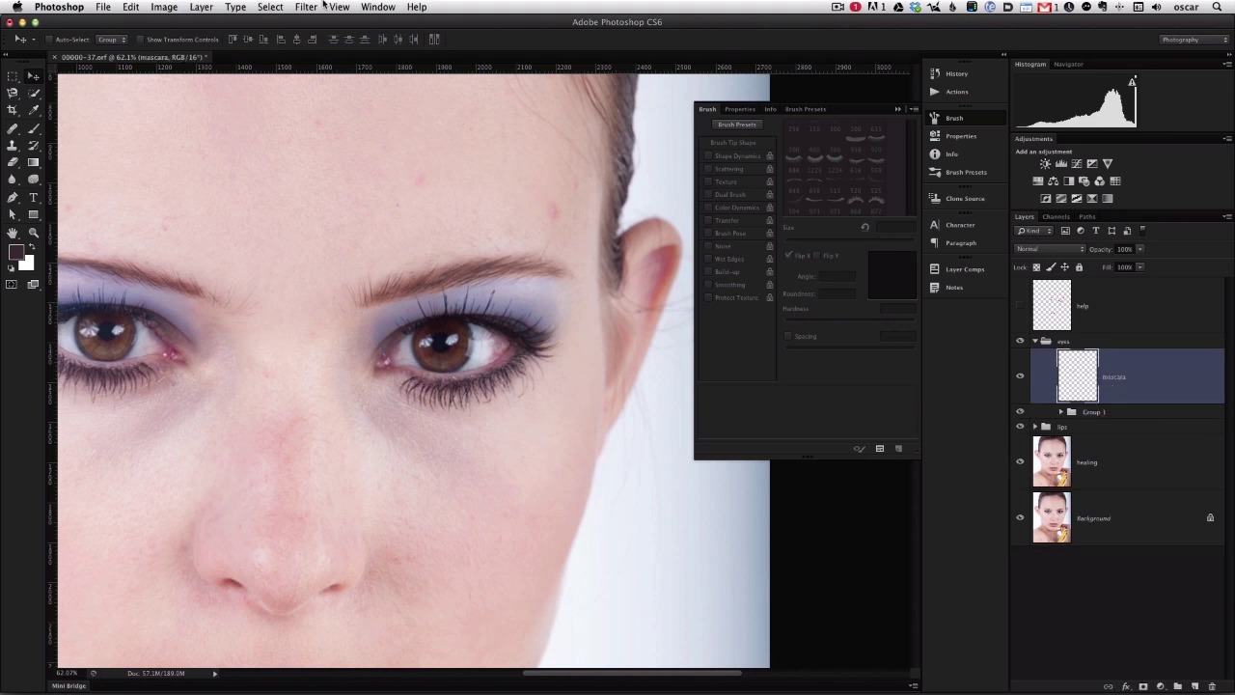
left_click(318, 7)
mouse_move(405, 157)
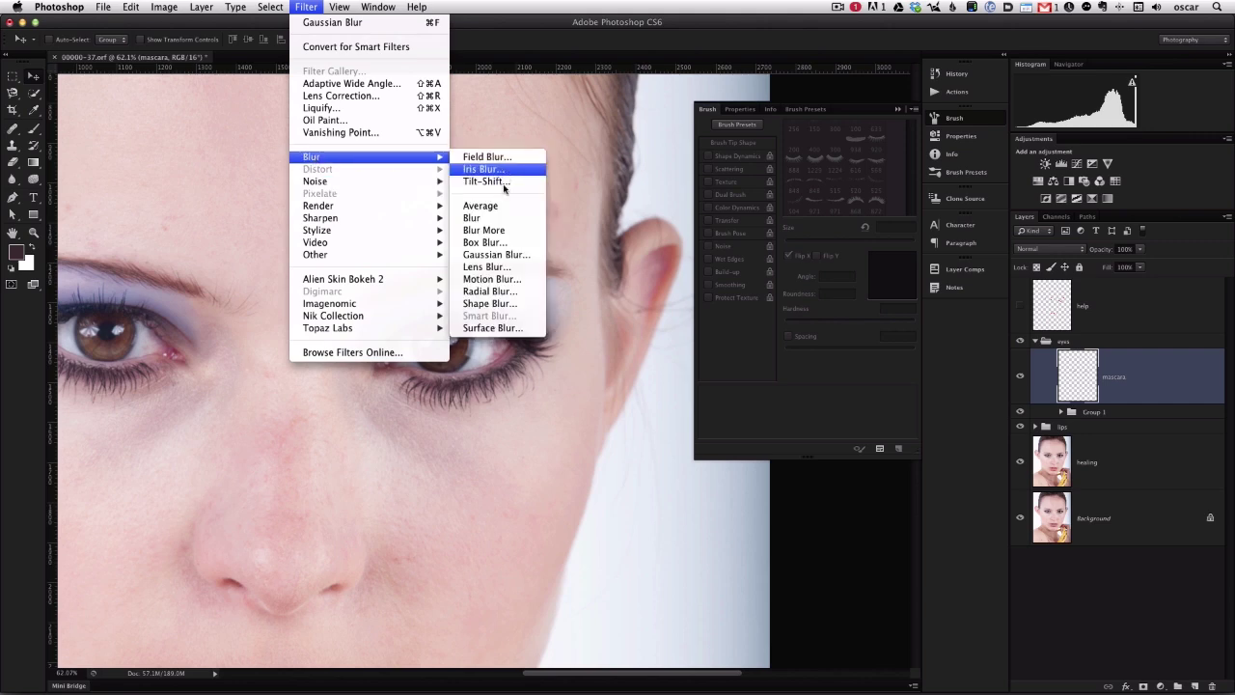
left_click(503, 254)
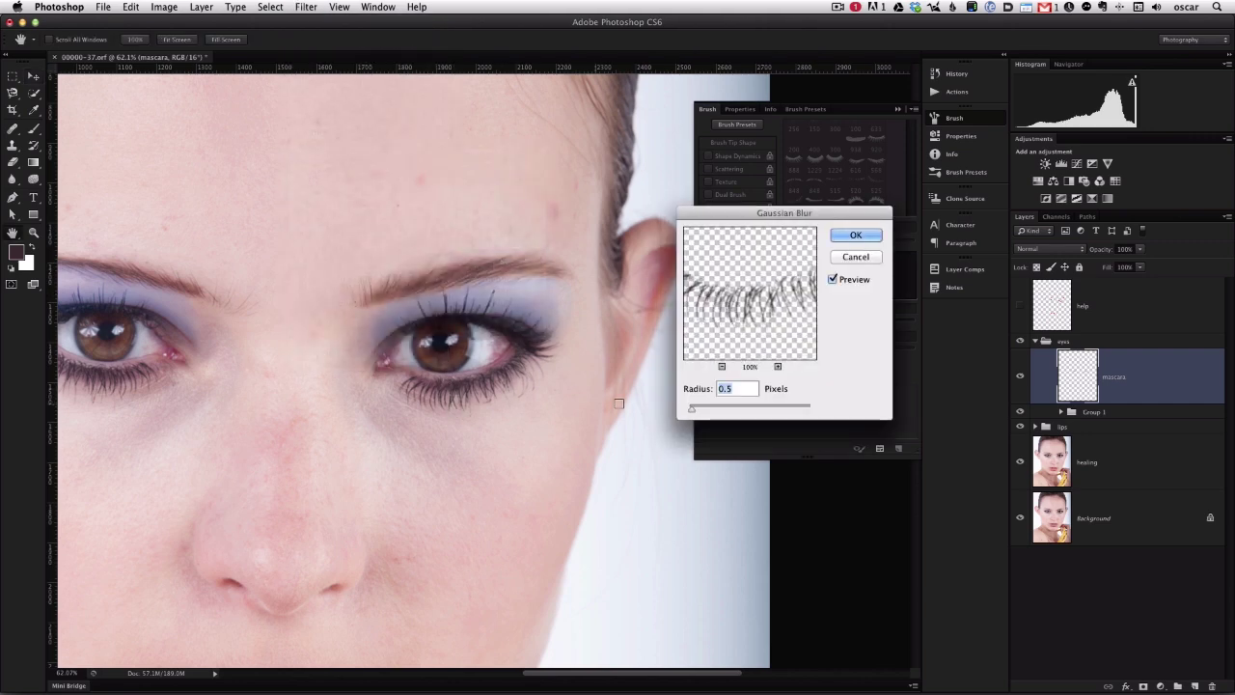
left_click(729, 319)
key("Return")
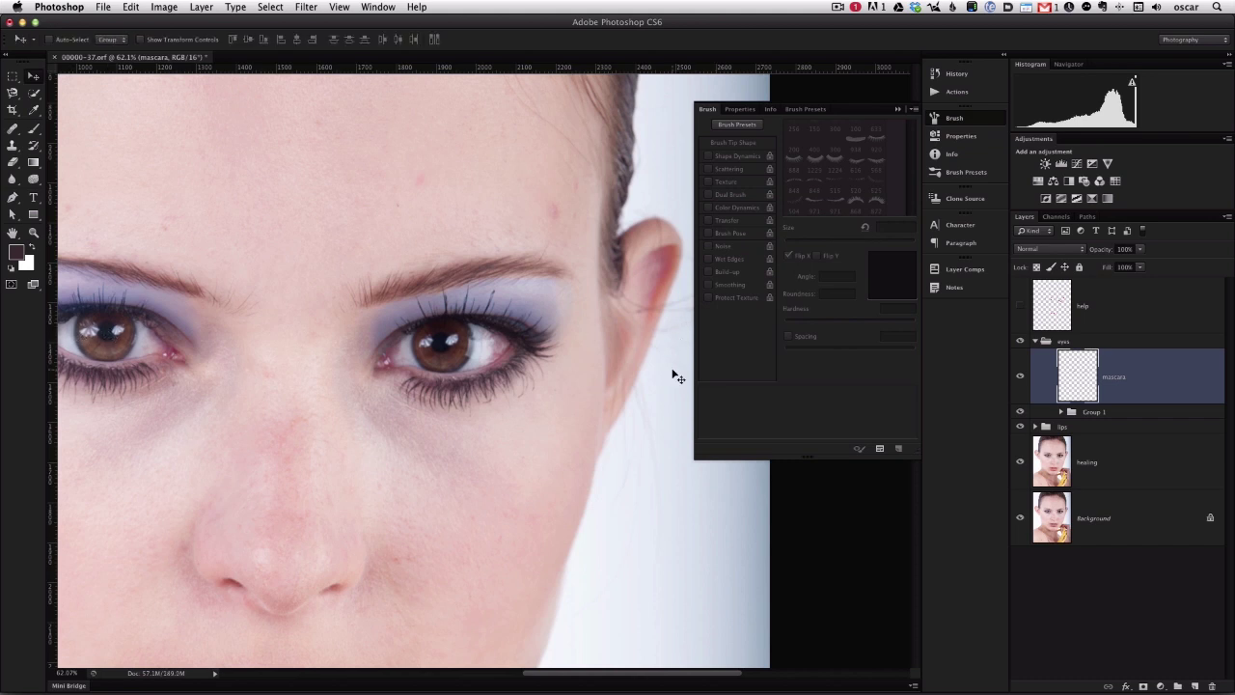
Step: Compare both eyes up close with the mascara layer shown and hidden
left_click(1021, 379)
left_click(1021, 379)
left_click(1021, 378)
scroll(492, 413, "down", 3)
scroll(420, 347, "up", 6)
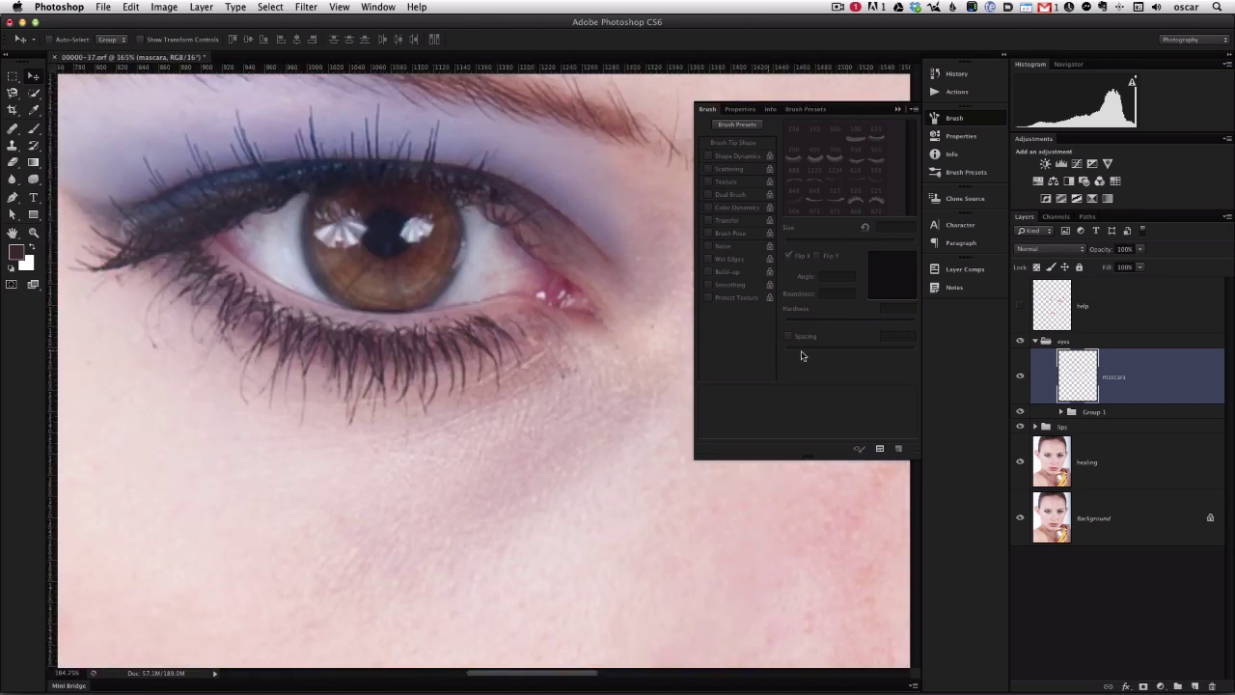
left_click(1019, 379)
left_click(1019, 378)
scroll(481, 355, "right", 2)
scroll(480, 353, "right", 20)
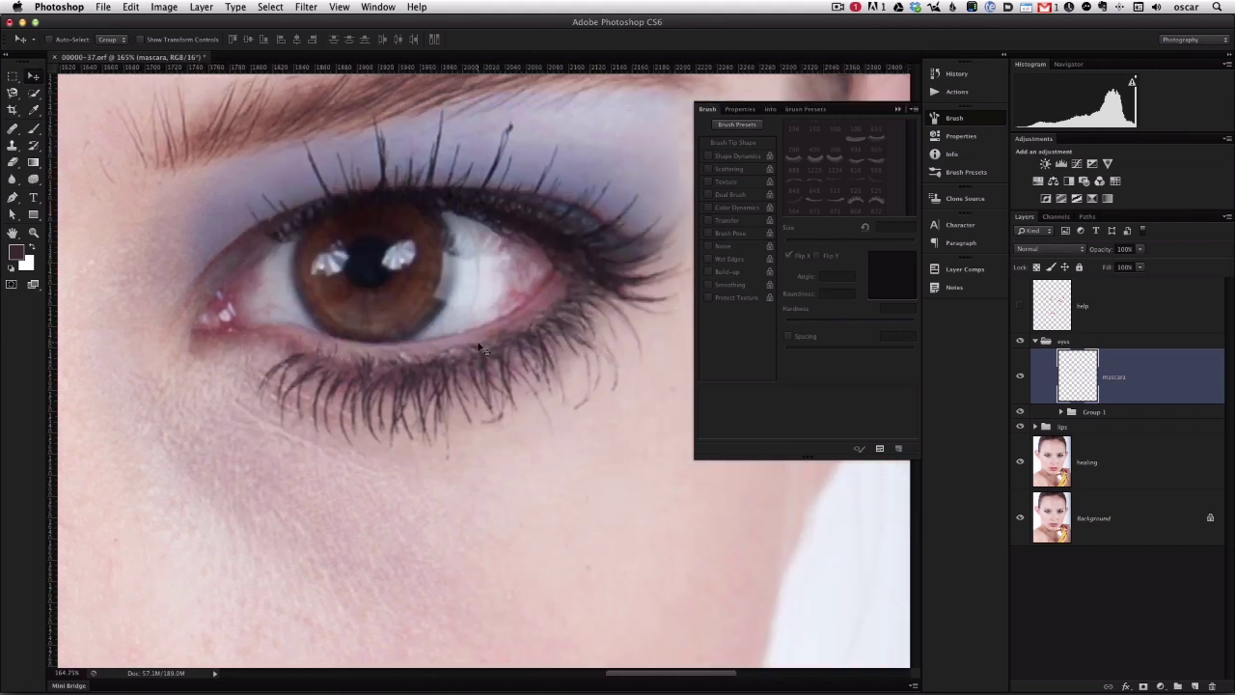
scroll(480, 349, "right", 2)
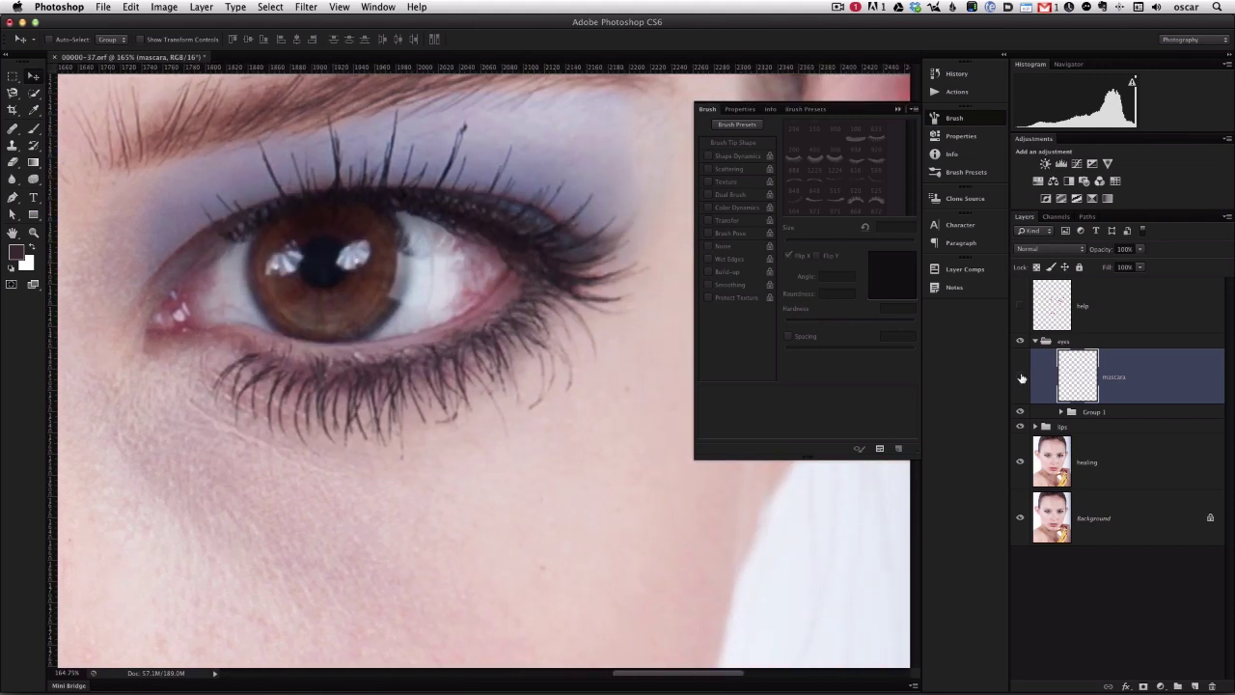
left_click(1020, 379)
left_click(1021, 378)
left_click(1023, 378)
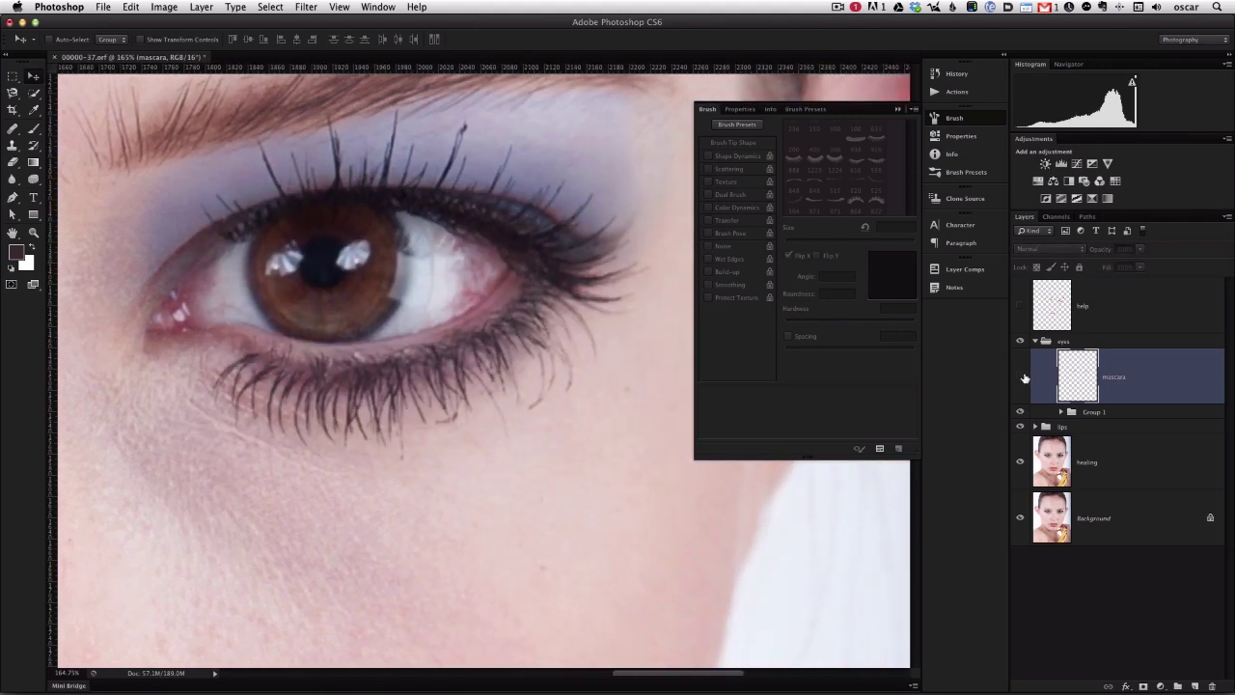
Step: Hide the mascara layer and add an empty layer above it named healing
left_click(1023, 378)
left_click(1194, 686)
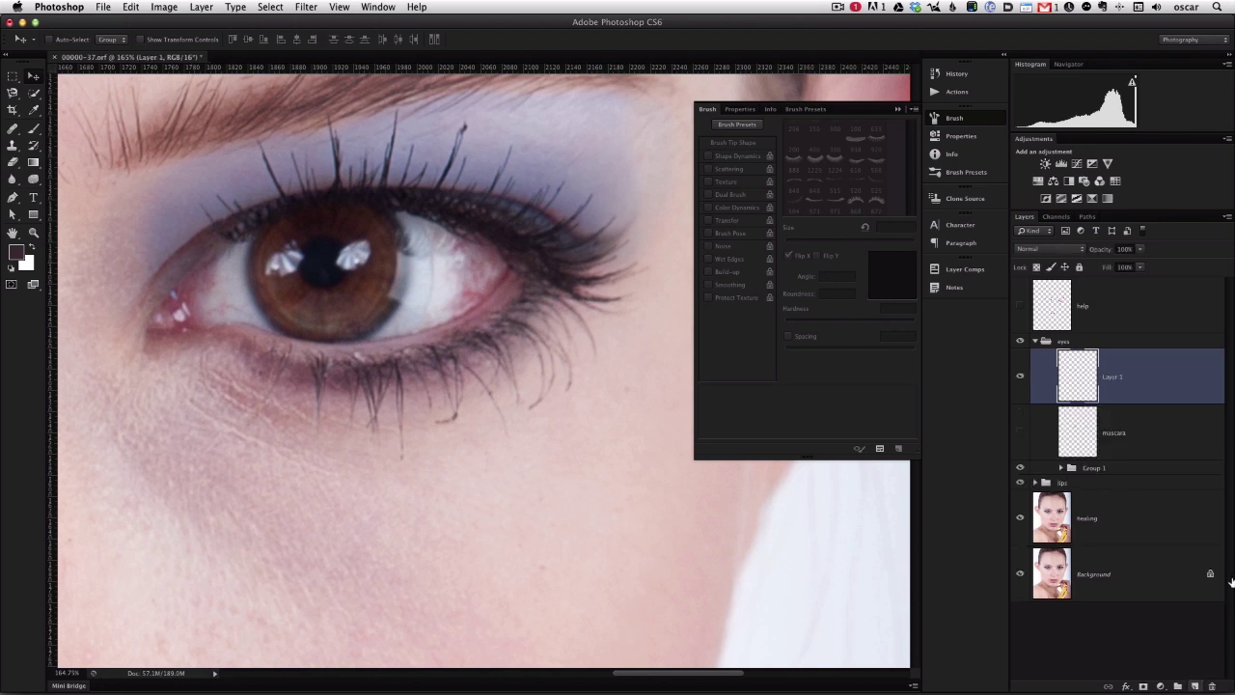
double_click(1115, 377)
type("healing")
key("Return")
Step: Remove stray natural lashes below the model's left eye with the Healing Brush on the healing layer, and show the mascara layer again
left_click(19, 131)
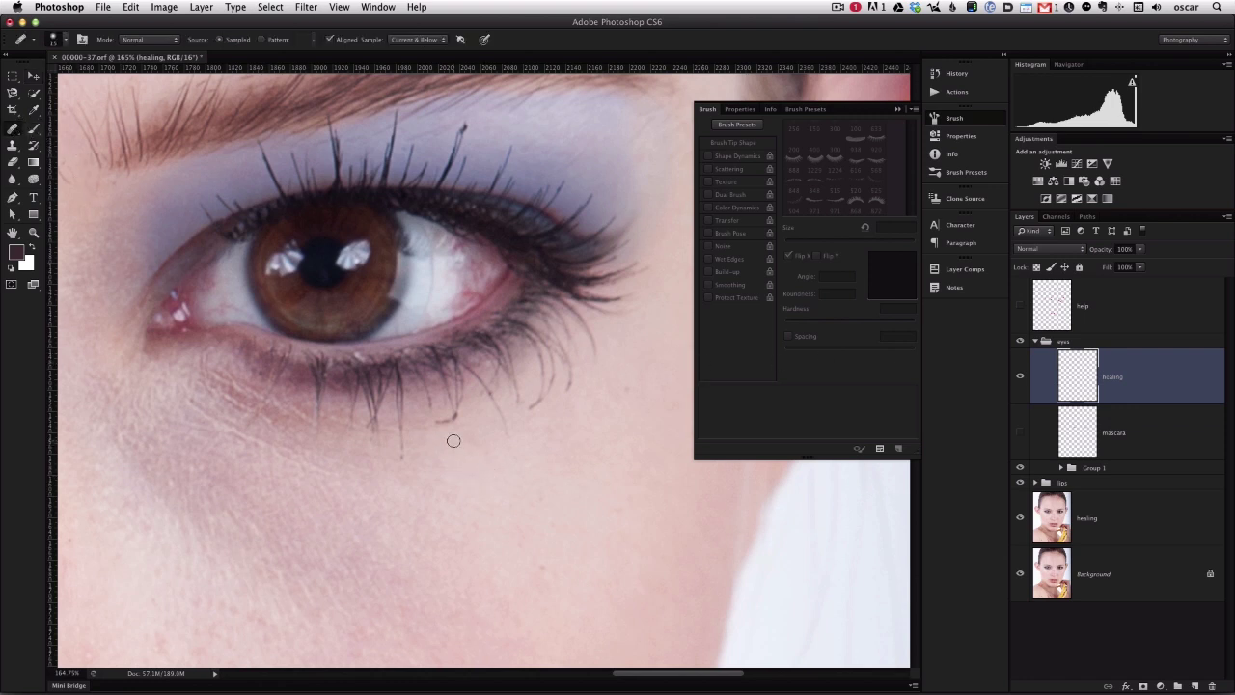
left_click_drag(443, 424, 447, 420)
left_click_drag(533, 405, 527, 410)
left_click_drag(506, 448, 555, 421)
left_click(1021, 435)
left_click(1021, 376)
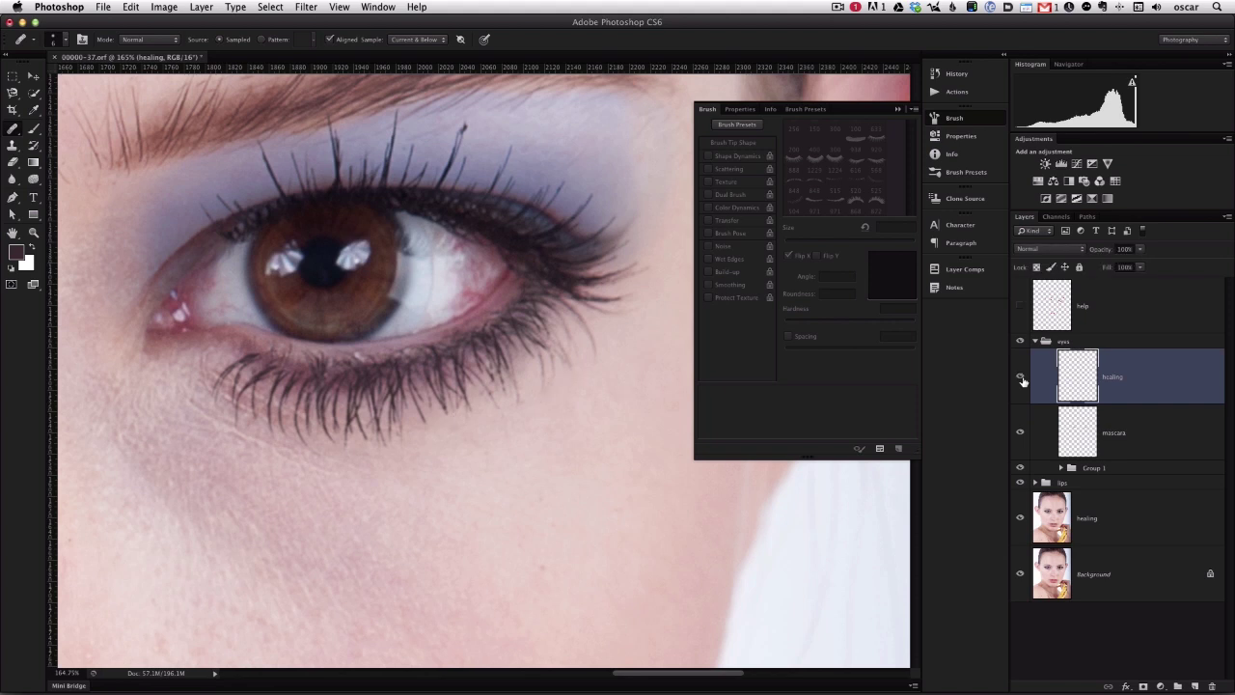
left_click(1021, 435)
Step: Examine the whole portrait with Group 1 shown and hidden, and compare the effect of each blue color fill inside it
key("ctrl+minus")
key("ctrl+minus")
key("ctrl+minus")
key("ctrl+minus")
key("ctrl+minus")
key("ctrl+minus")
key("ctrl+minus")
key("ctrl+minus")
key("ctrl+minus")
key("ctrl+minus")
key("ctrl+0")
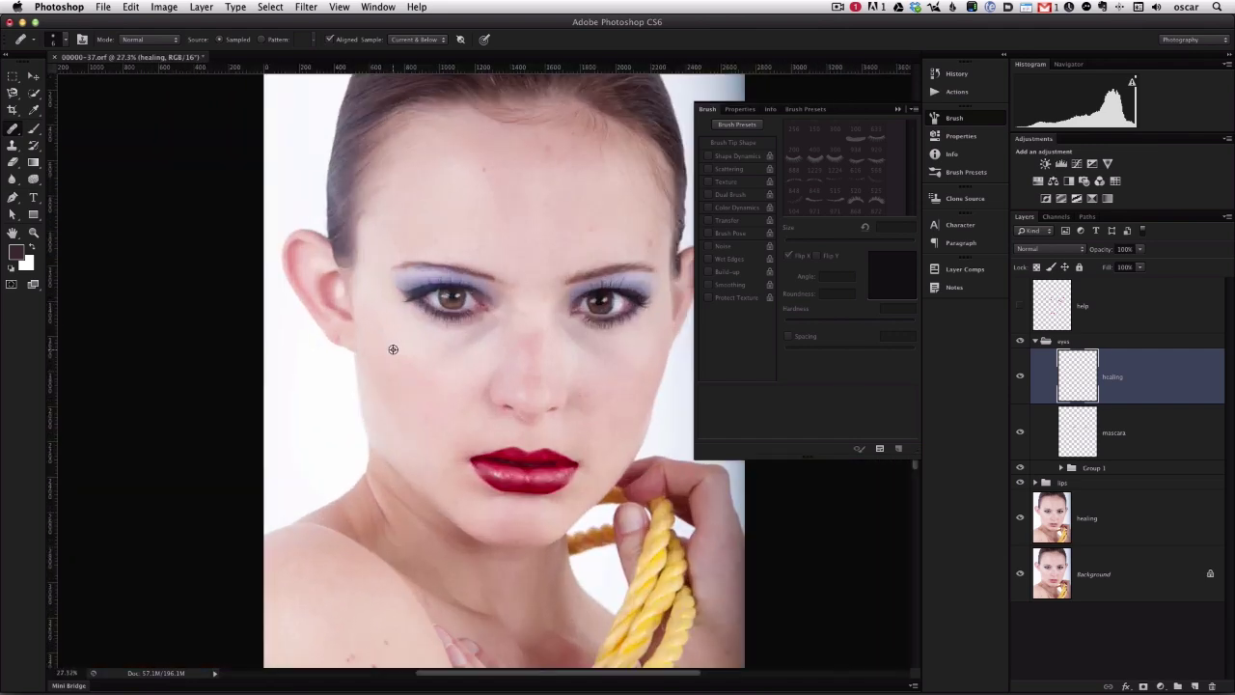
scroll(392, 349, "down", 2)
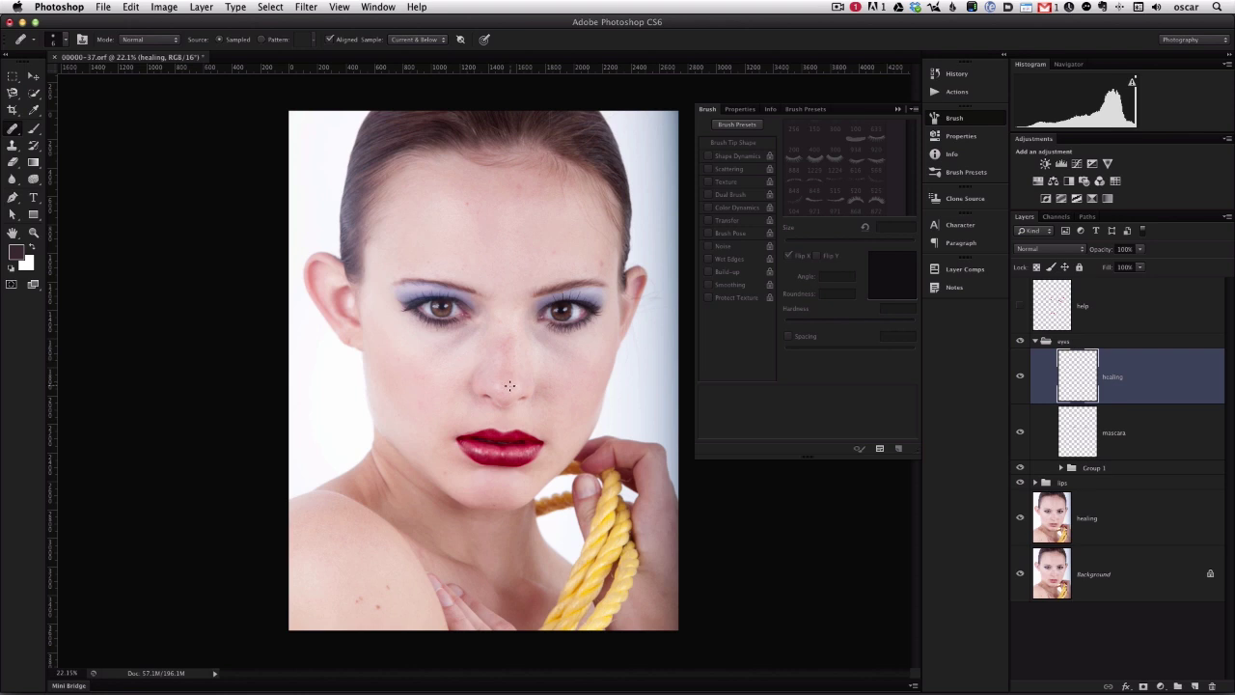
key("ctrl+0")
key("v")
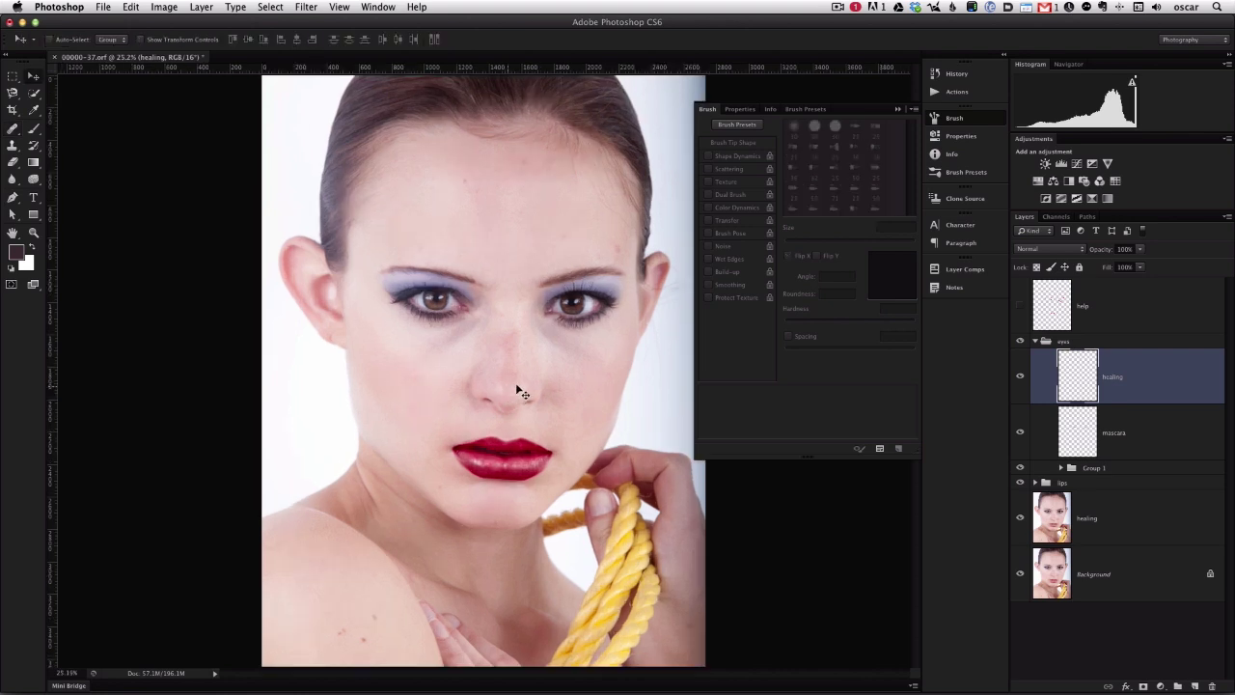
left_click(1020, 468)
left_click(1019, 468)
left_click(1092, 470)
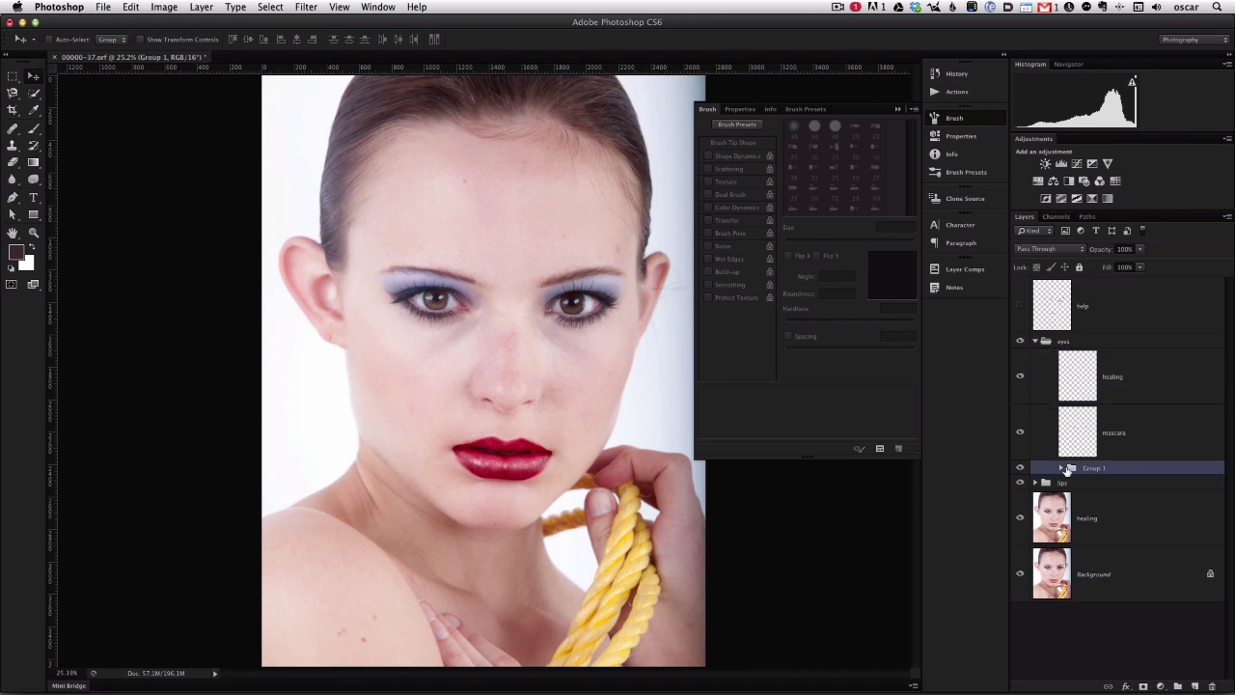
left_click(1058, 469)
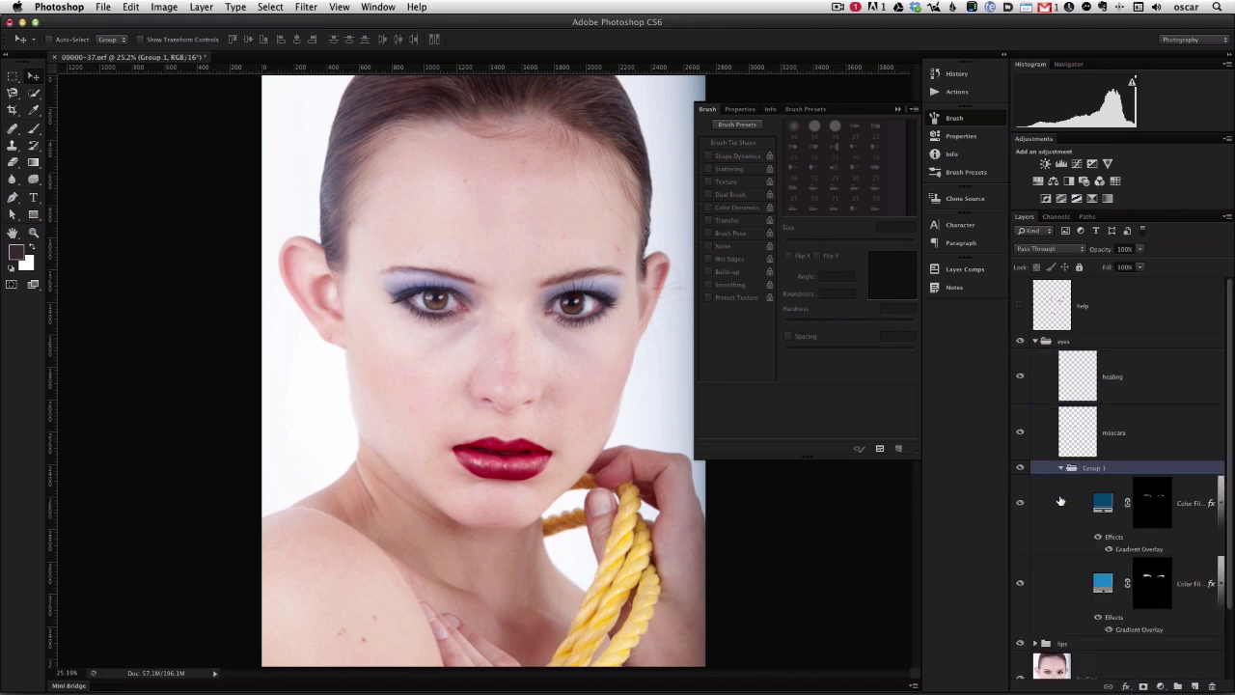
left_click(1019, 503)
left_click(1020, 503)
left_click(1017, 580)
left_click(1018, 580)
Step: Add a Curves adjustment layer above the darker blue fill, pull its curve down to darken, and invert its mask to black
left_click(1102, 508)
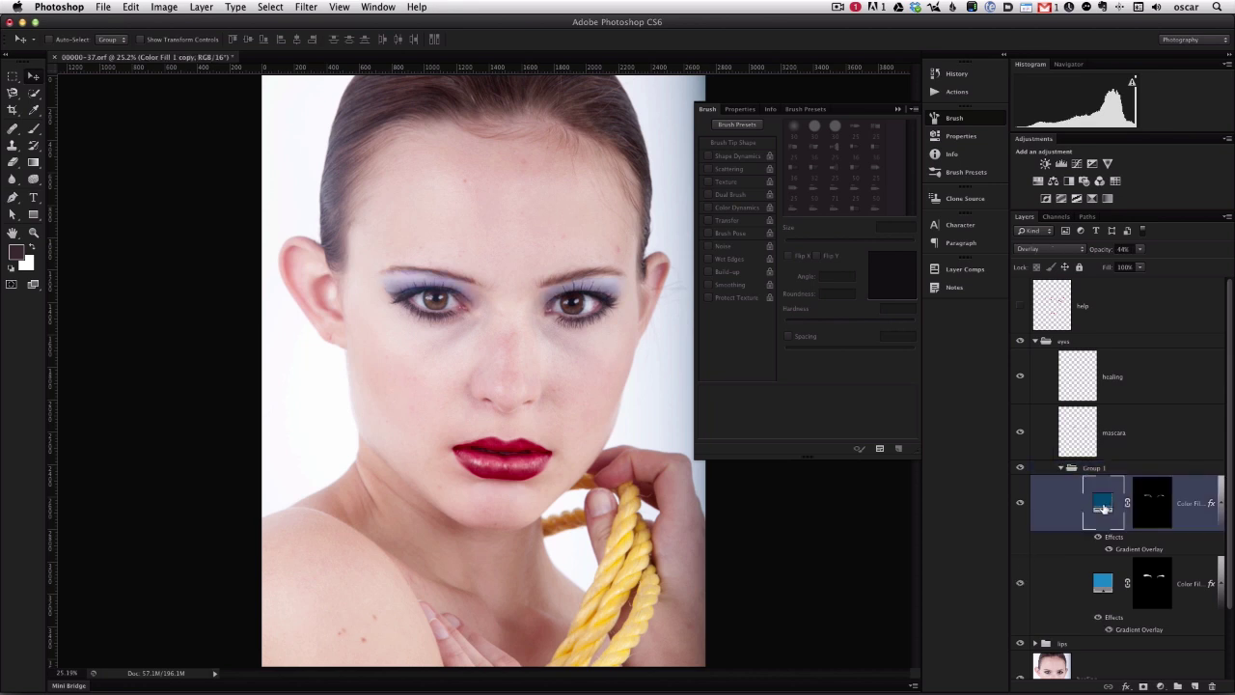
left_click(1163, 683)
left_click(1157, 544)
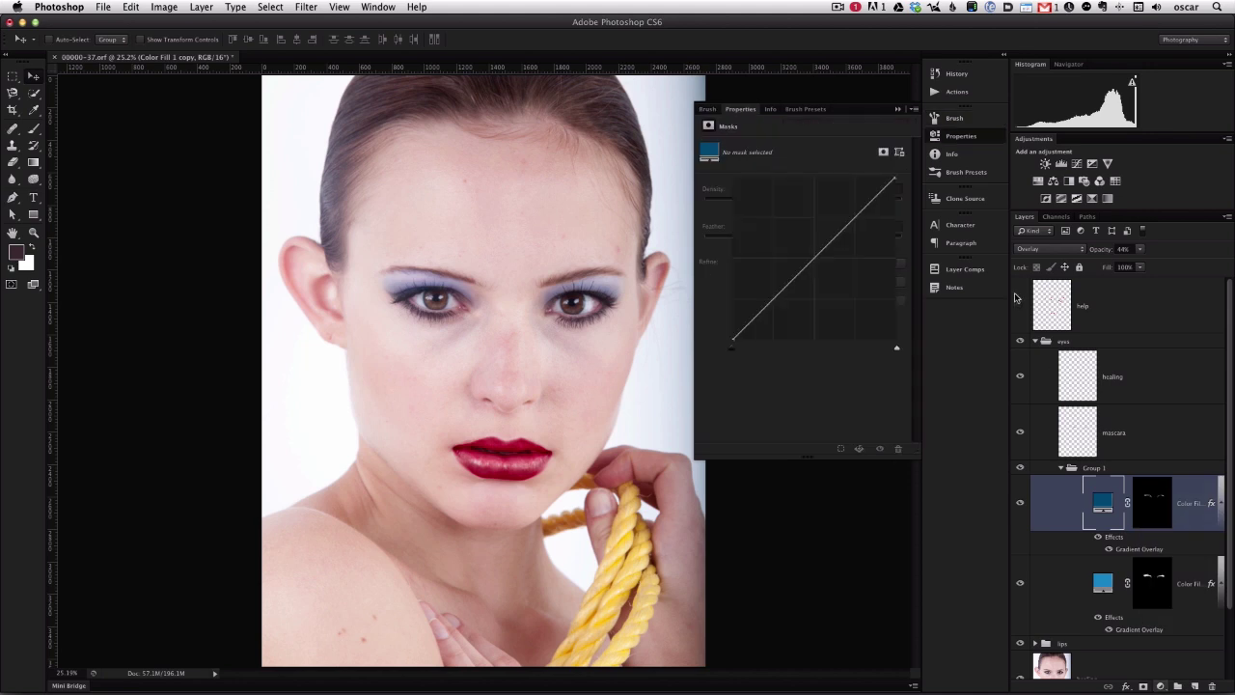
left_click_drag(849, 223, 865, 241)
left_click(734, 111)
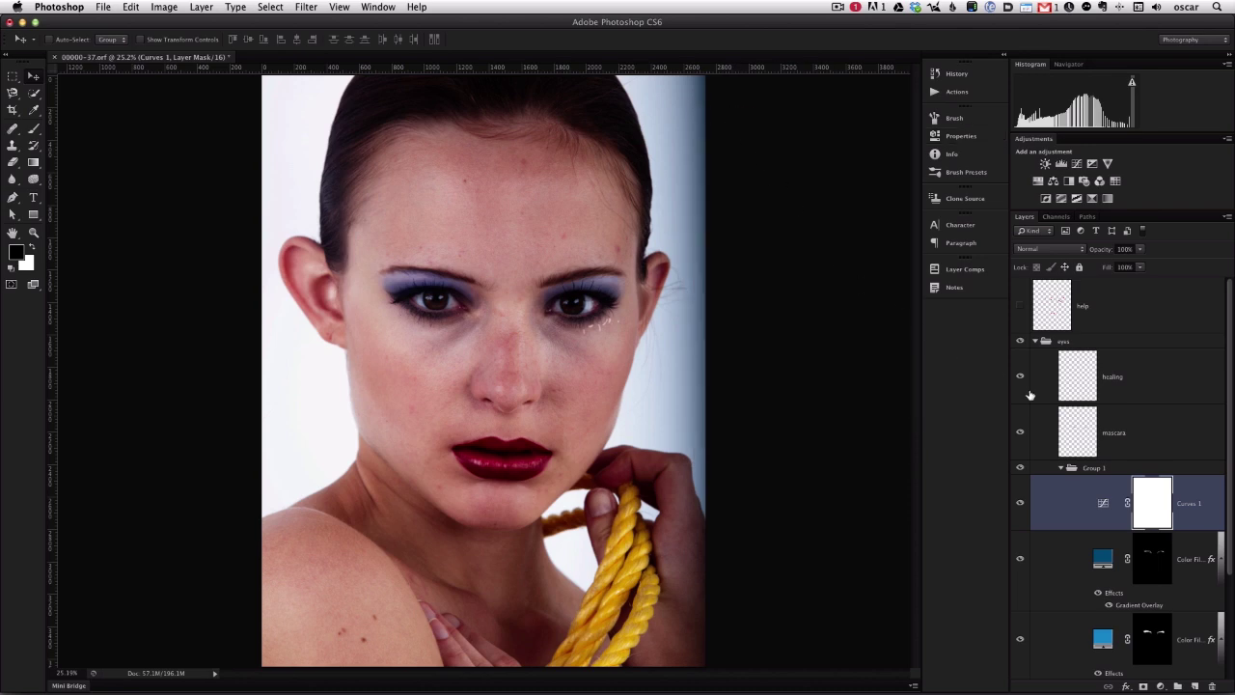
key("super+i")
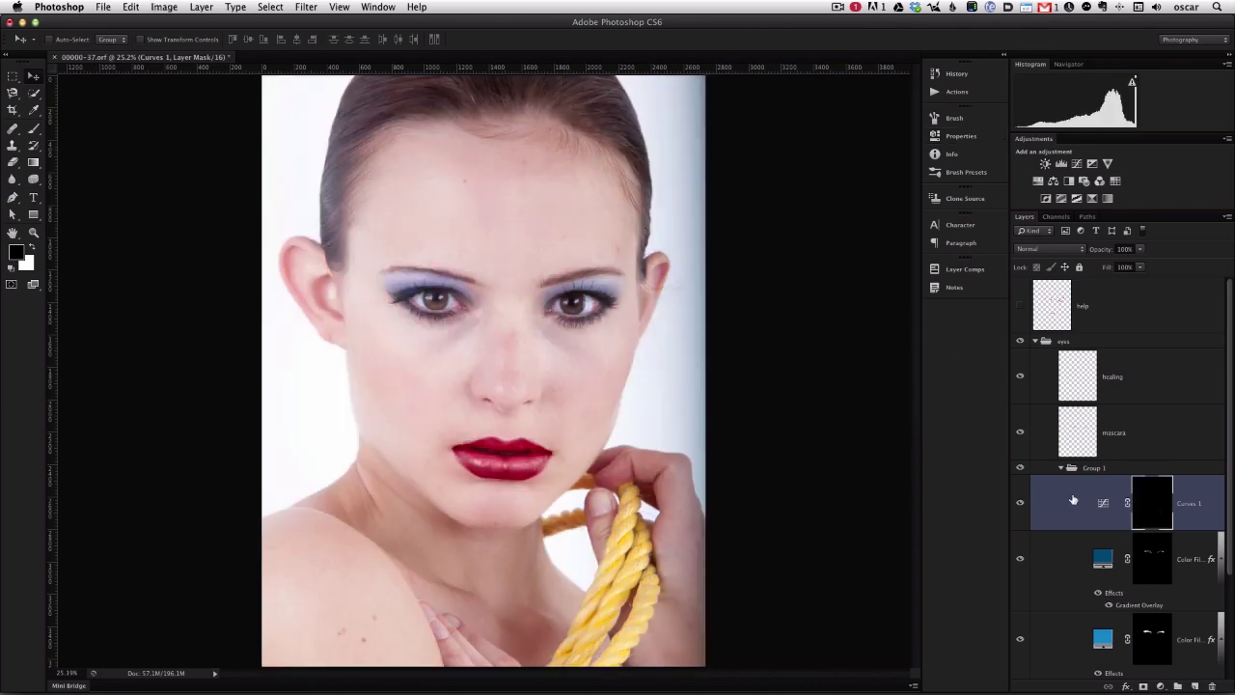
Step: Paint white on the Curves 1 mask at 54% opacity and 14% flow around both eyes, and compare with the layer hidden
scroll(513, 304, "up", 5)
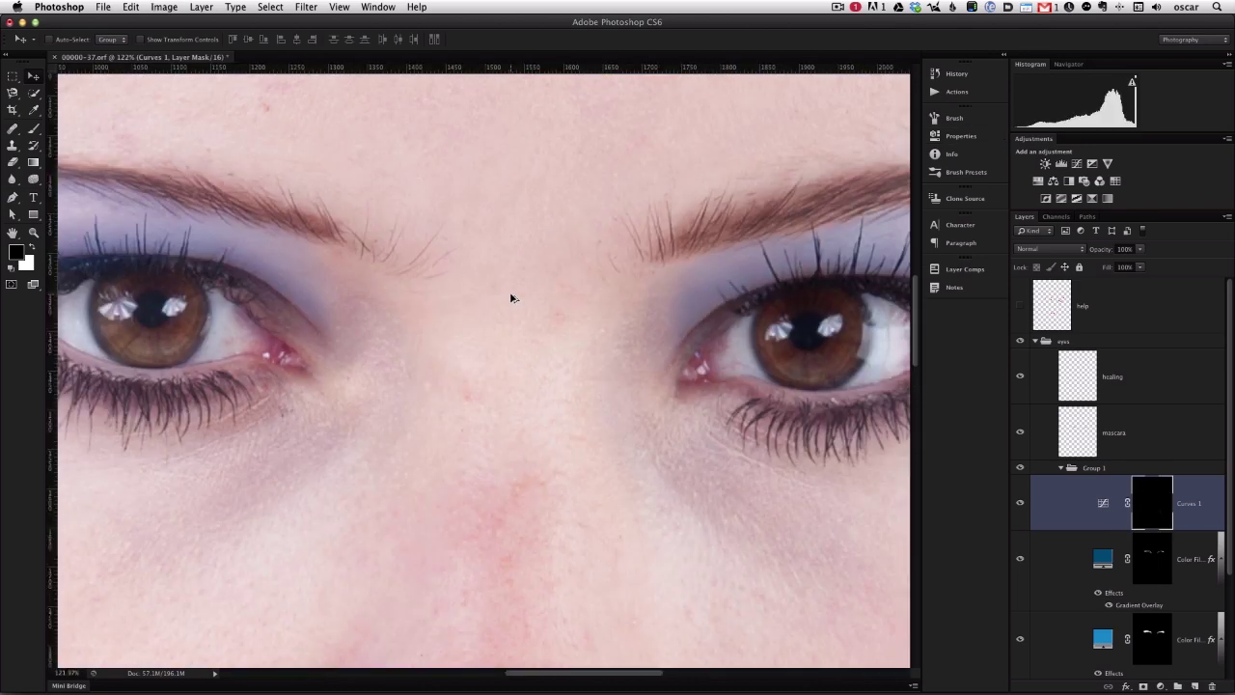
scroll(513, 298, "down", 5)
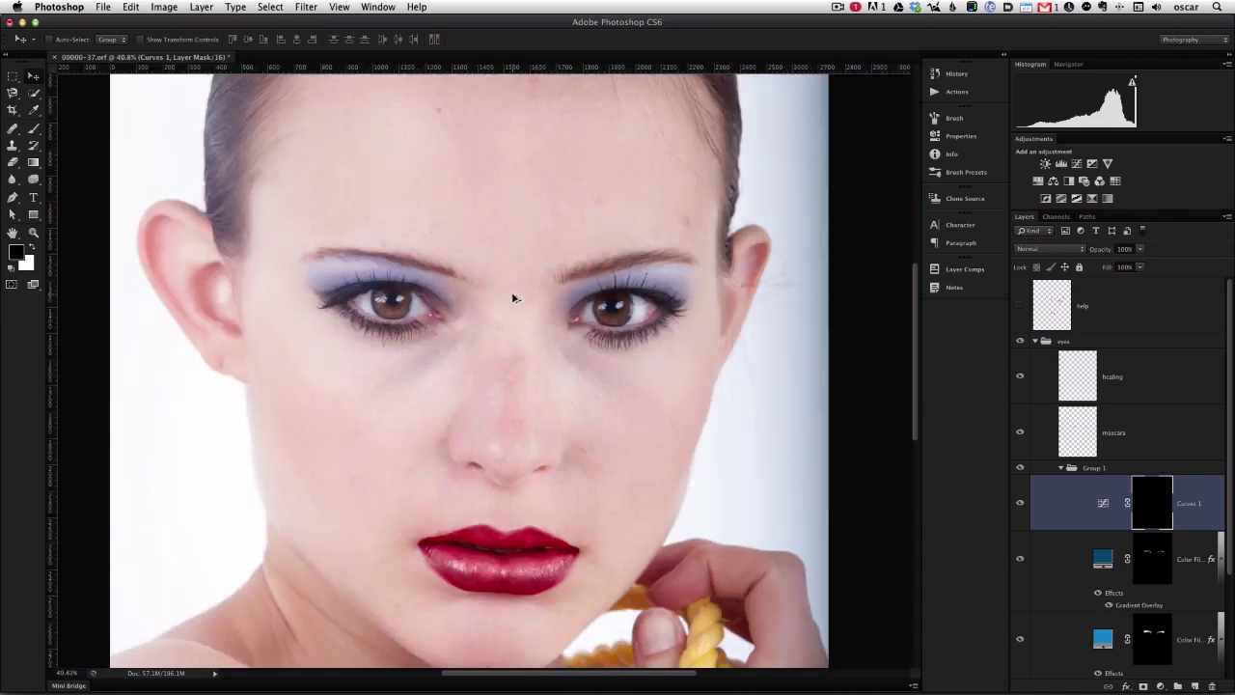
scroll(496, 290, "up", 1)
key("b")
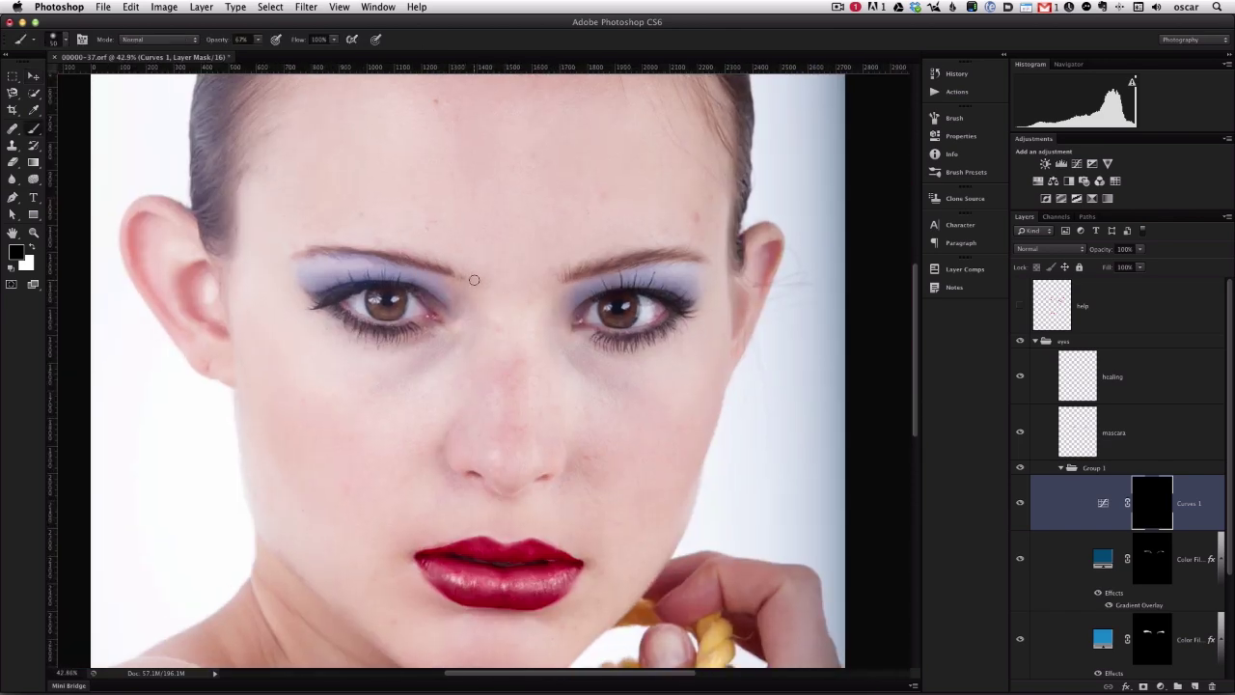
key("x")
left_click_drag(221, 41, 212, 44)
left_click_drag(296, 42, 279, 45)
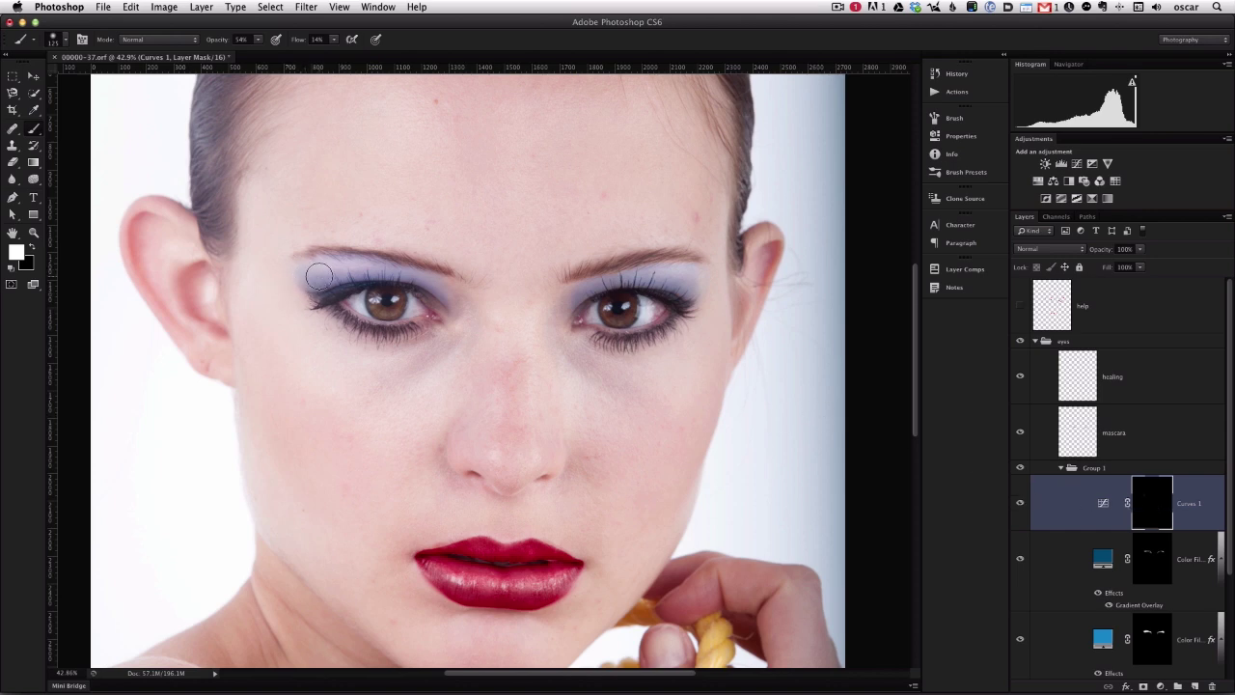
mouse_move(340, 256)
left_mouse_down()
mouse_move(335, 286)
mouse_move(321, 288)
mouse_move(390, 280)
mouse_move(448, 301)
left_mouse_up()
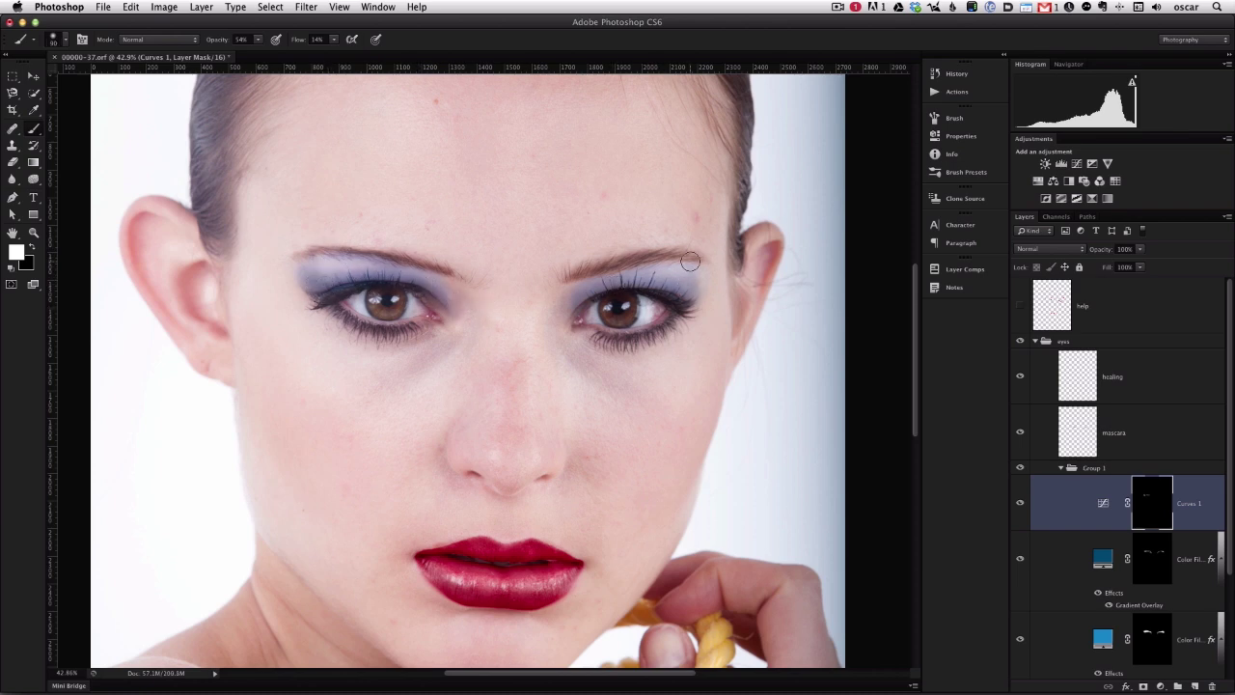
mouse_move(689, 260)
left_mouse_down()
mouse_move(664, 281)
mouse_move(659, 267)
mouse_move(638, 287)
mouse_move(572, 303)
mouse_move(583, 281)
mouse_move(613, 290)
left_mouse_up()
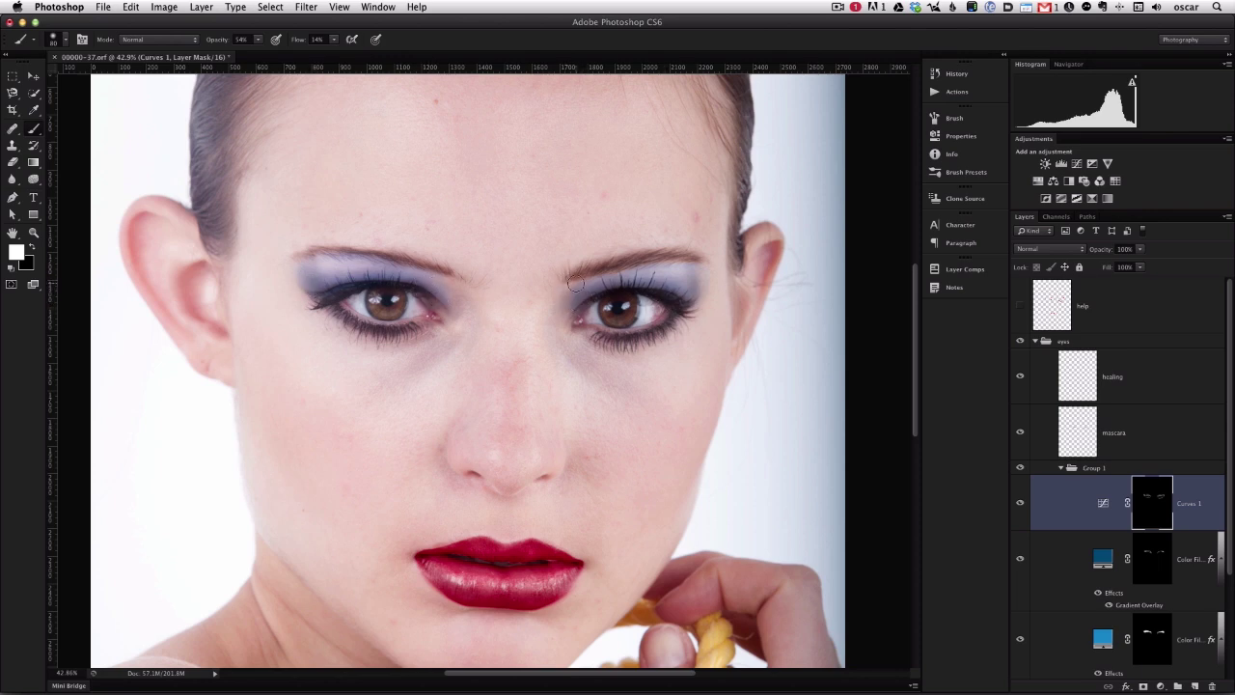
left_click(1020, 503)
left_click(1021, 502)
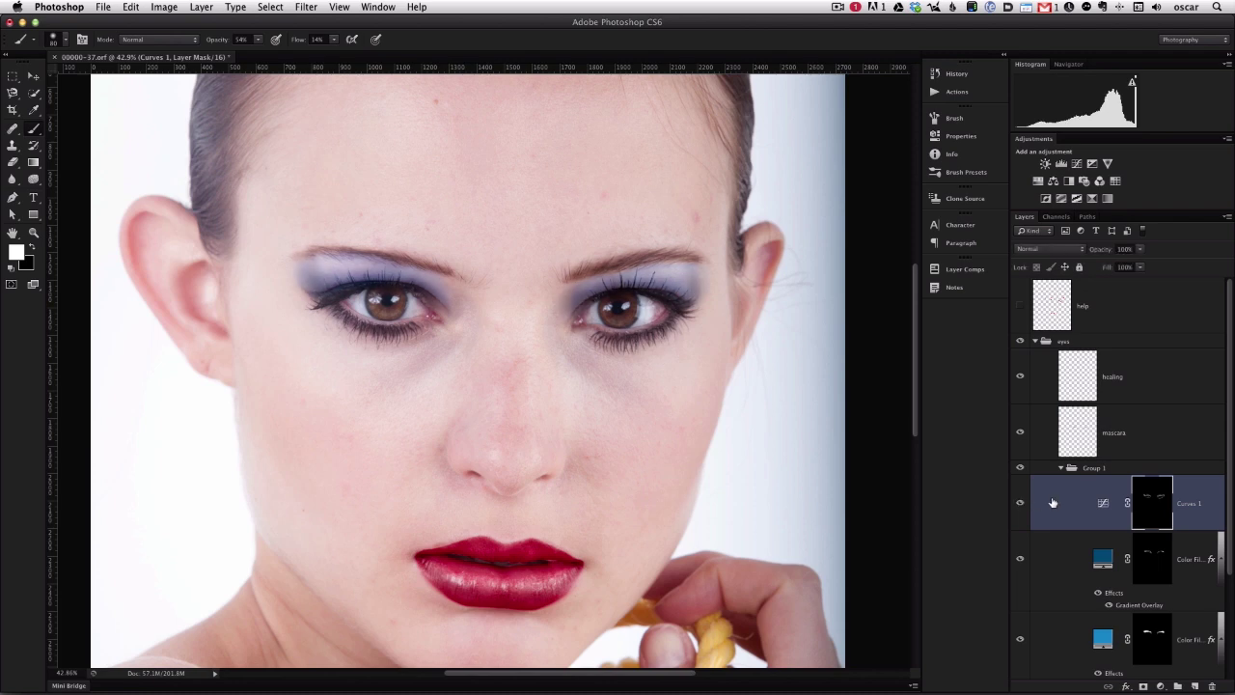
Step: View the Curves 1 mask on its own and feather it by 21 px
left_click(1154, 505, "alt")
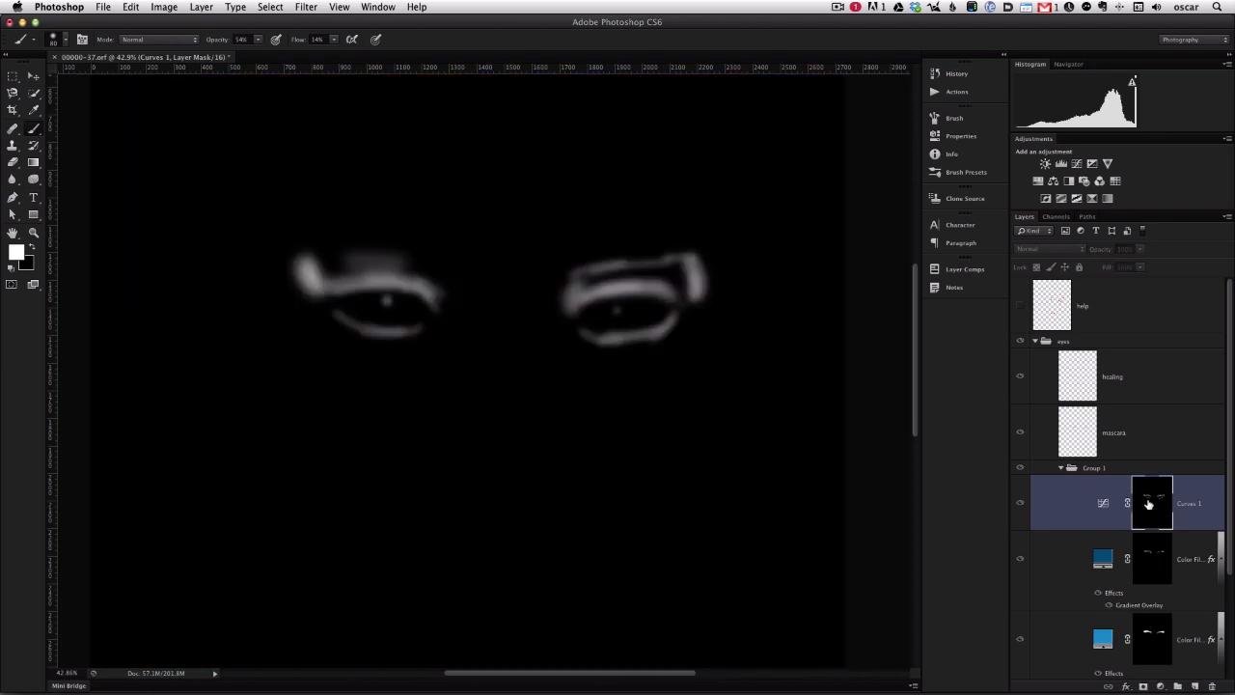
double_click(1148, 502)
left_click_drag(722, 240, 788, 242)
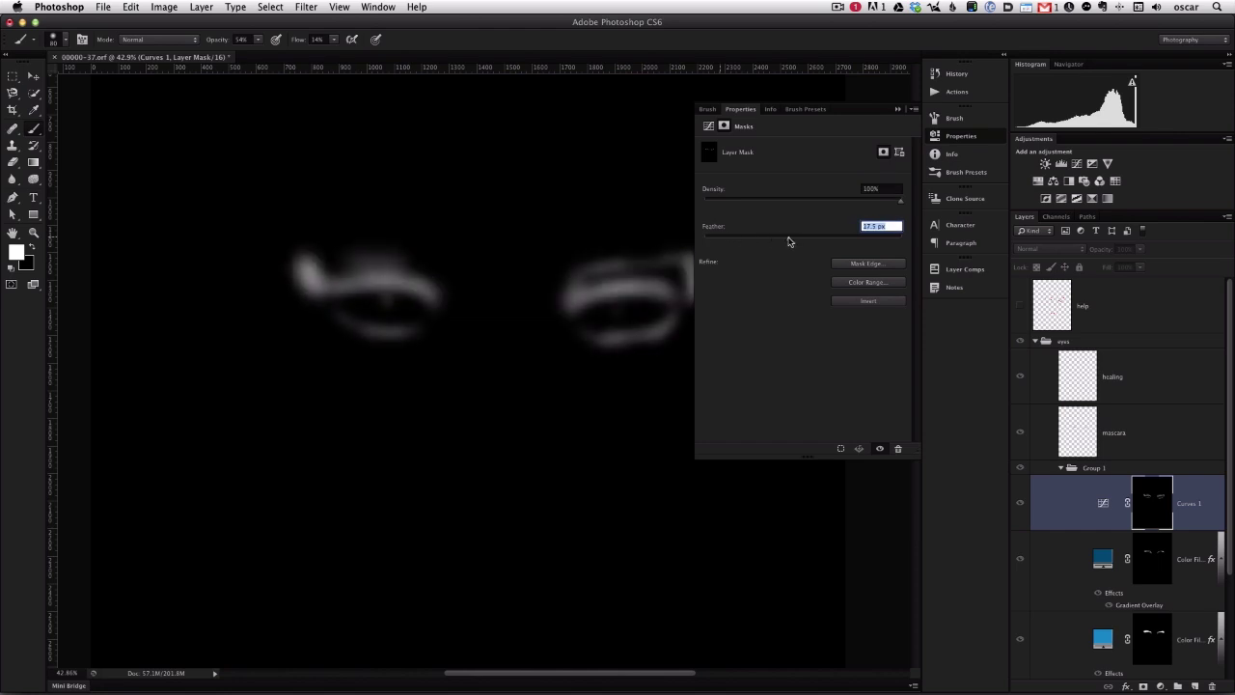
Step: Apply Levels to the Curves 1 mask with input levels of 18, 0.85 and 150
key("super+l")
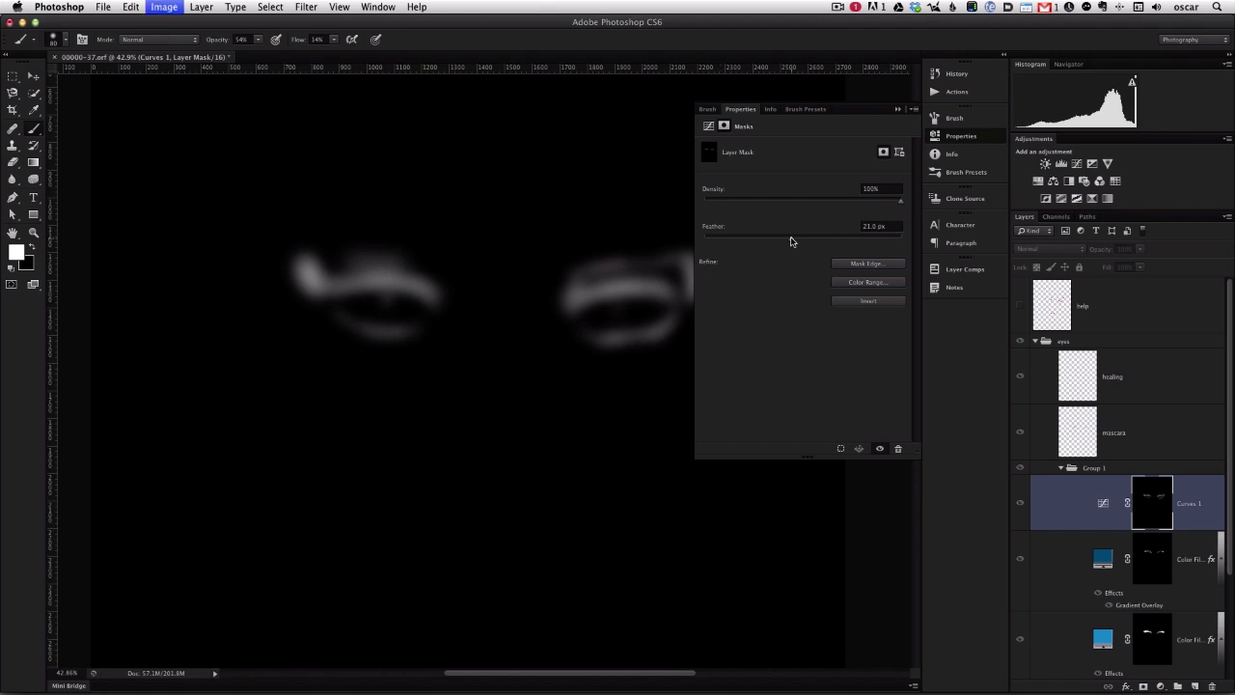
left_click_drag(1027, 368, 960, 368)
left_click_drag(862, 368, 923, 369)
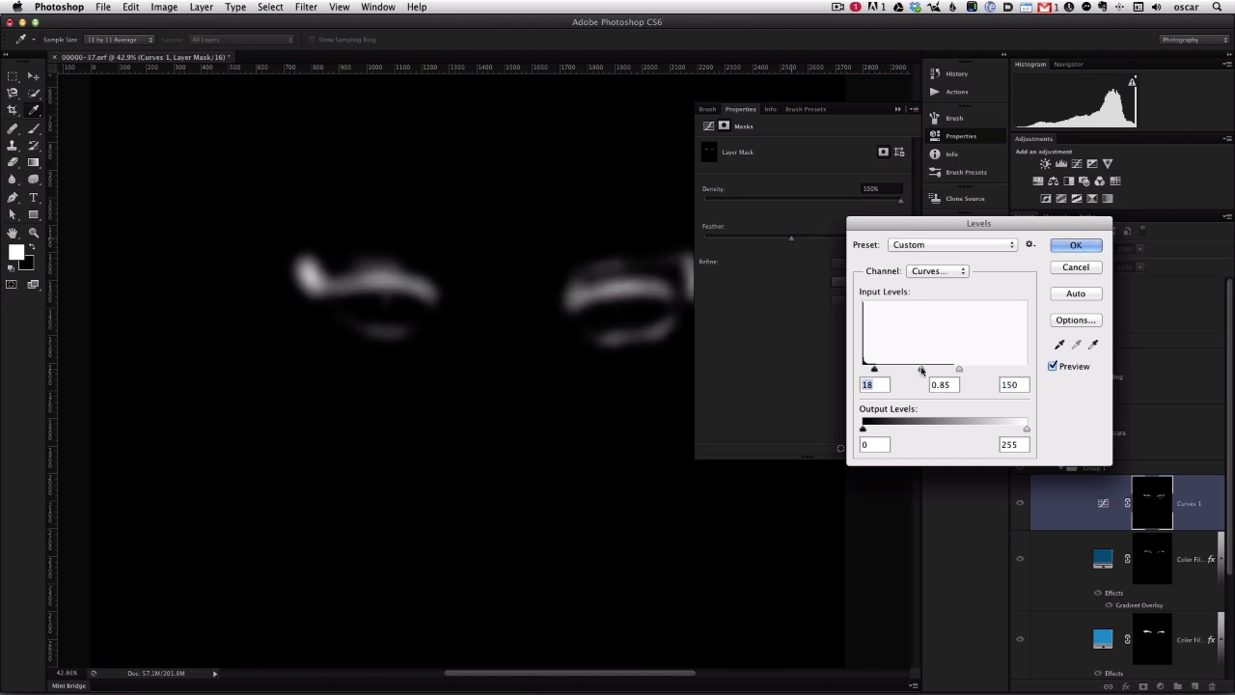
left_click(1075, 245)
key("b")
Step: Compare the eye makeup with the Curves 1 layer shown and hidden, and close the mask properties
left_click(1020, 503)
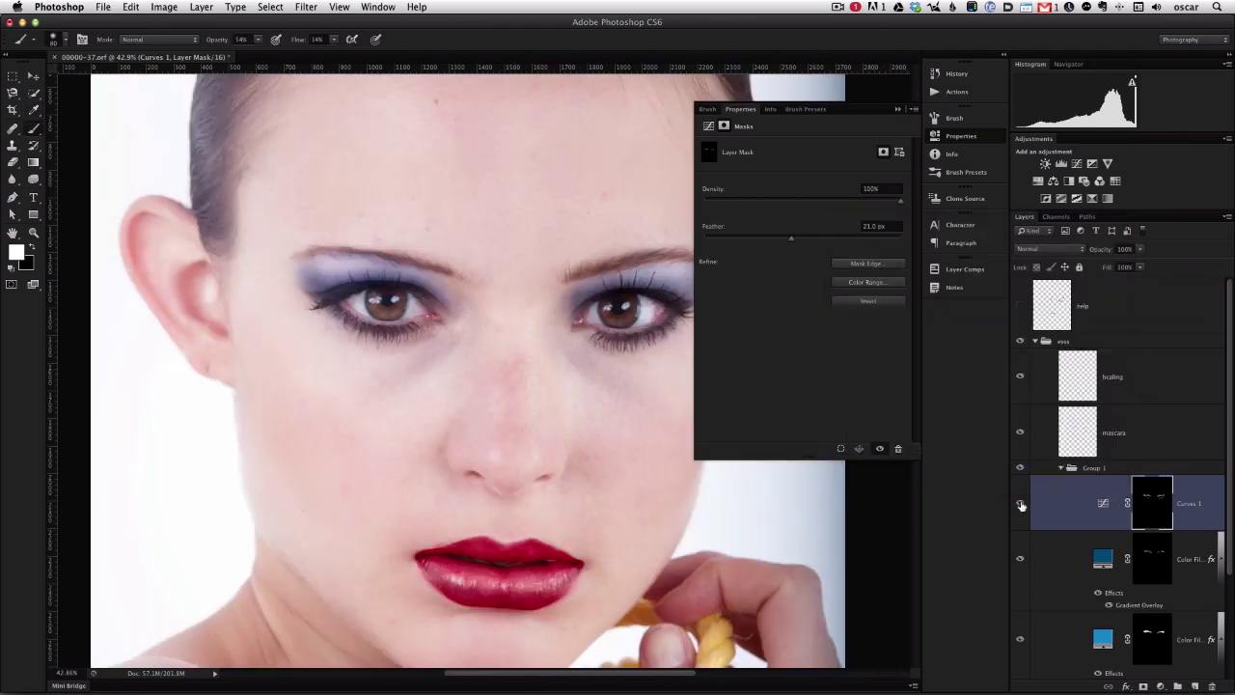
left_click(1020, 503)
left_click(1020, 504)
left_click(1019, 503)
left_click(1020, 504)
left_click(1021, 499)
left_click(731, 112)
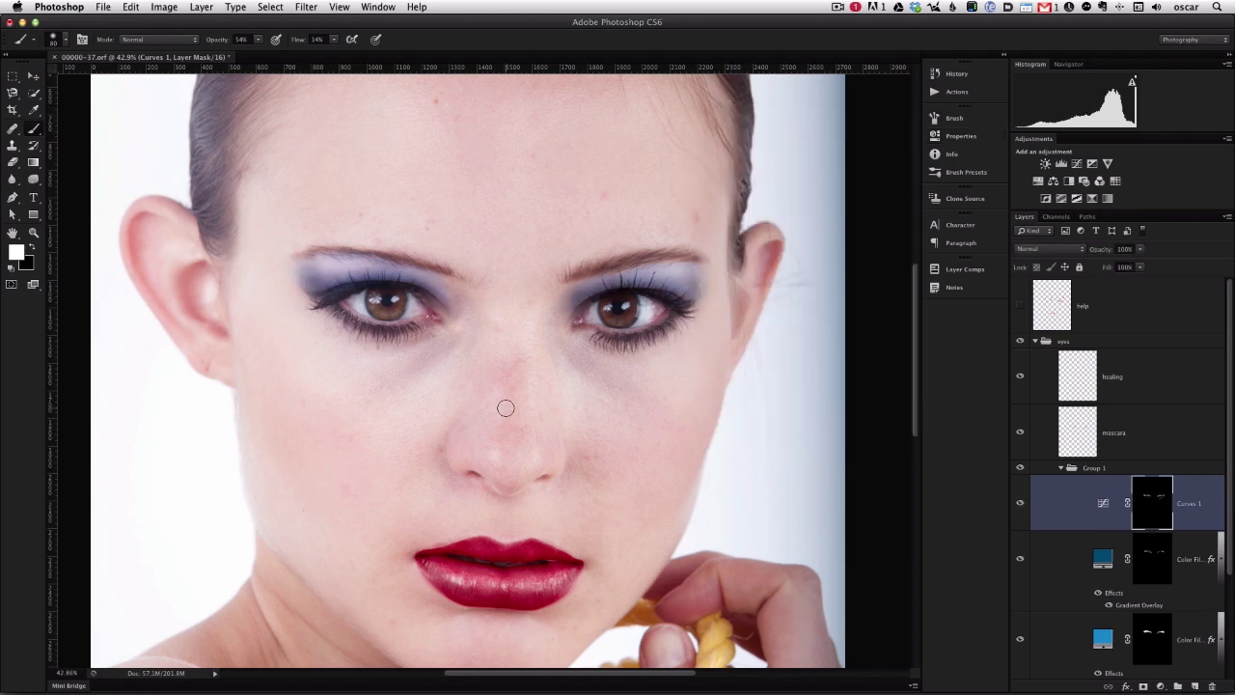
scroll(504, 407, "down", 3)
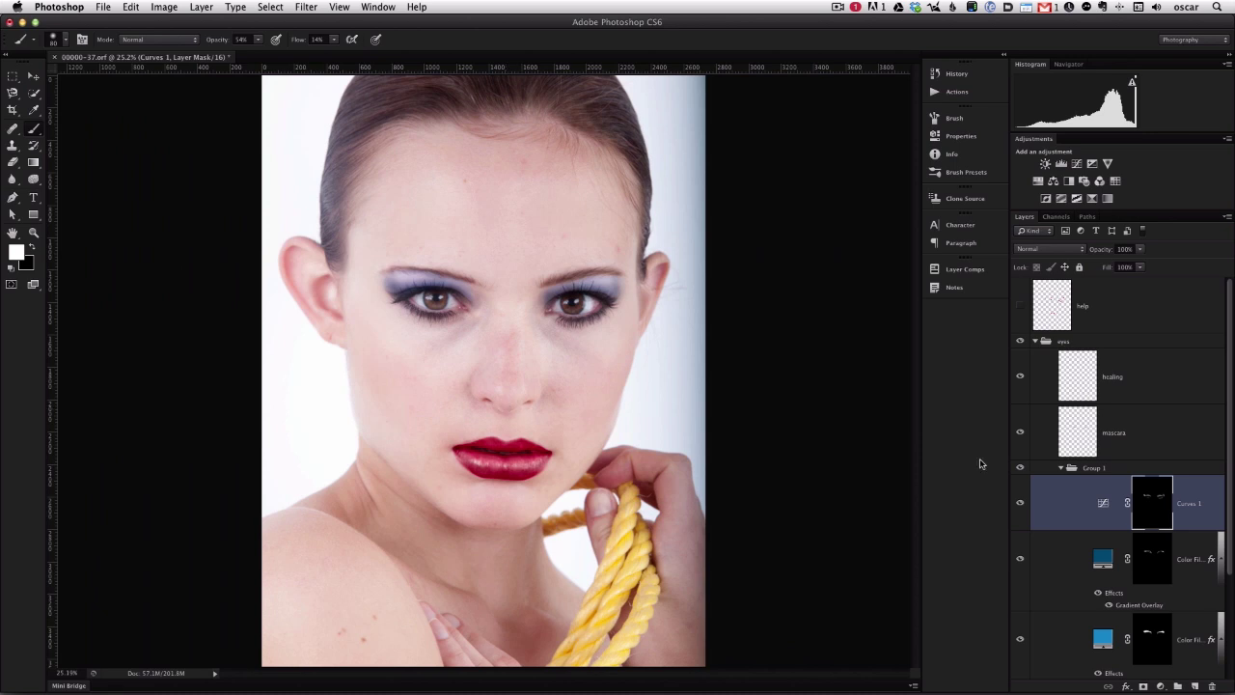
Step: Lower the Curves 1 layer's opacity to 85% and try the Multiply, Darken and Normal blend modes
left_click_drag(1105, 255, 1094, 250)
key("Return")
left_click(1041, 251)
left_click(1041, 280)
left_click(1040, 253)
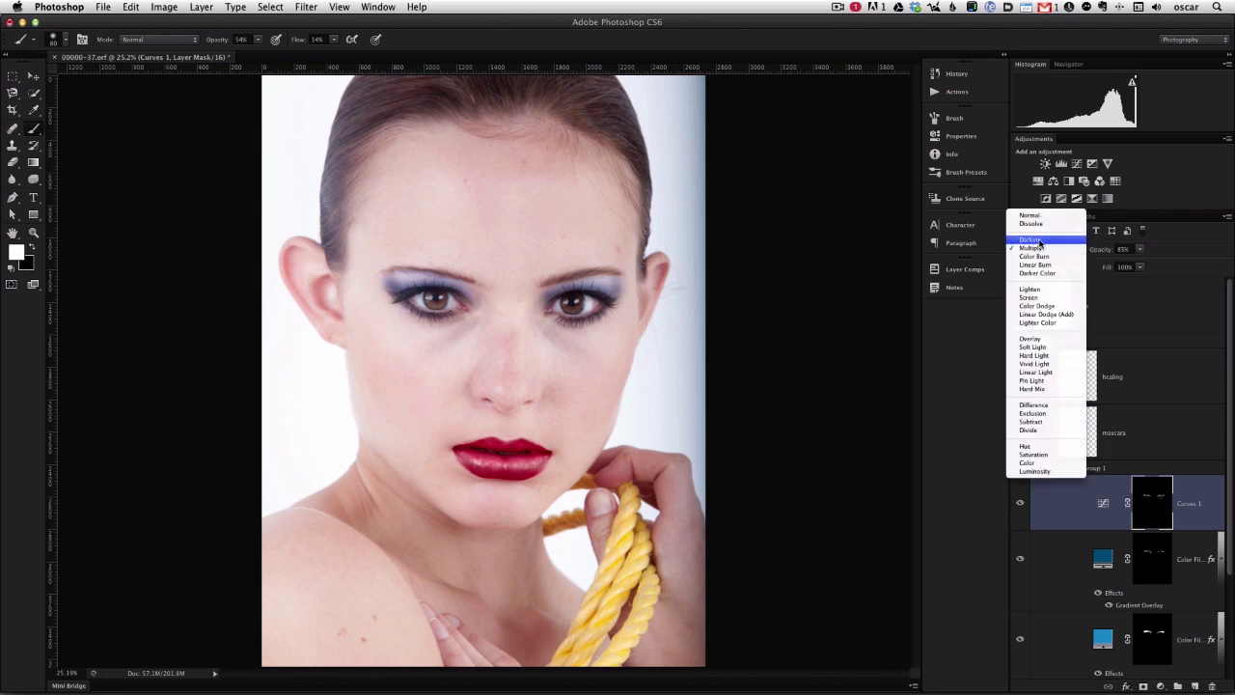
left_click(1040, 240)
left_click(1040, 251)
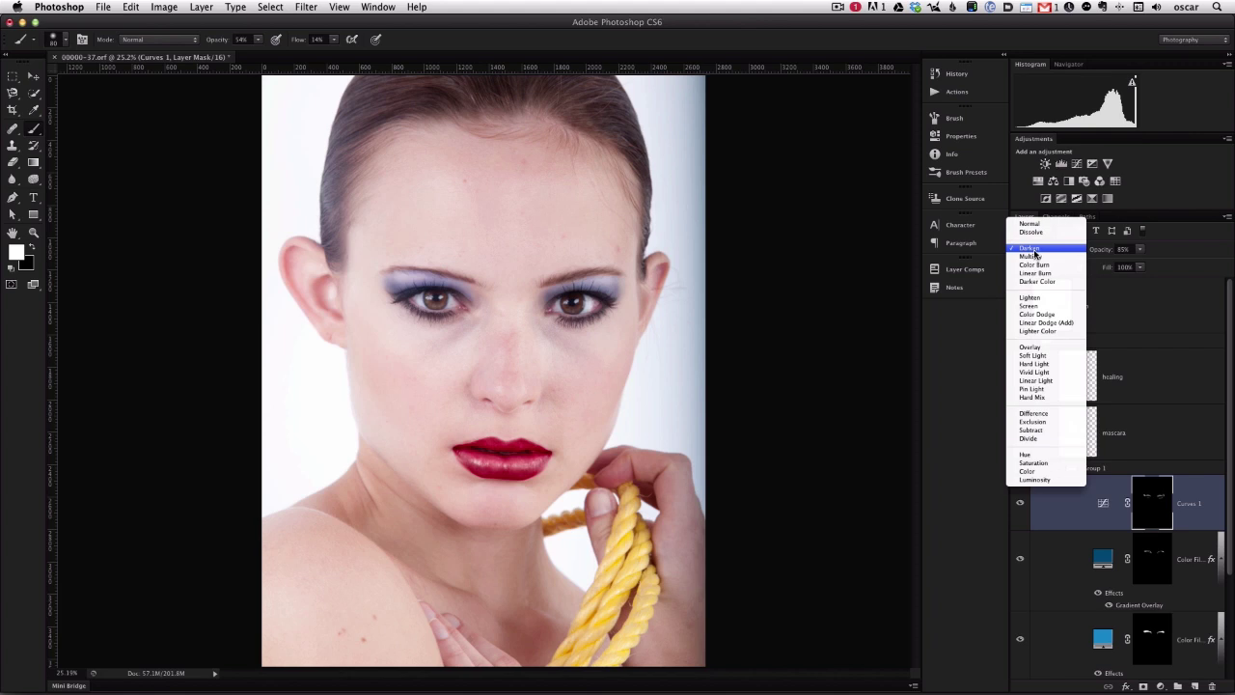
left_click(1031, 222)
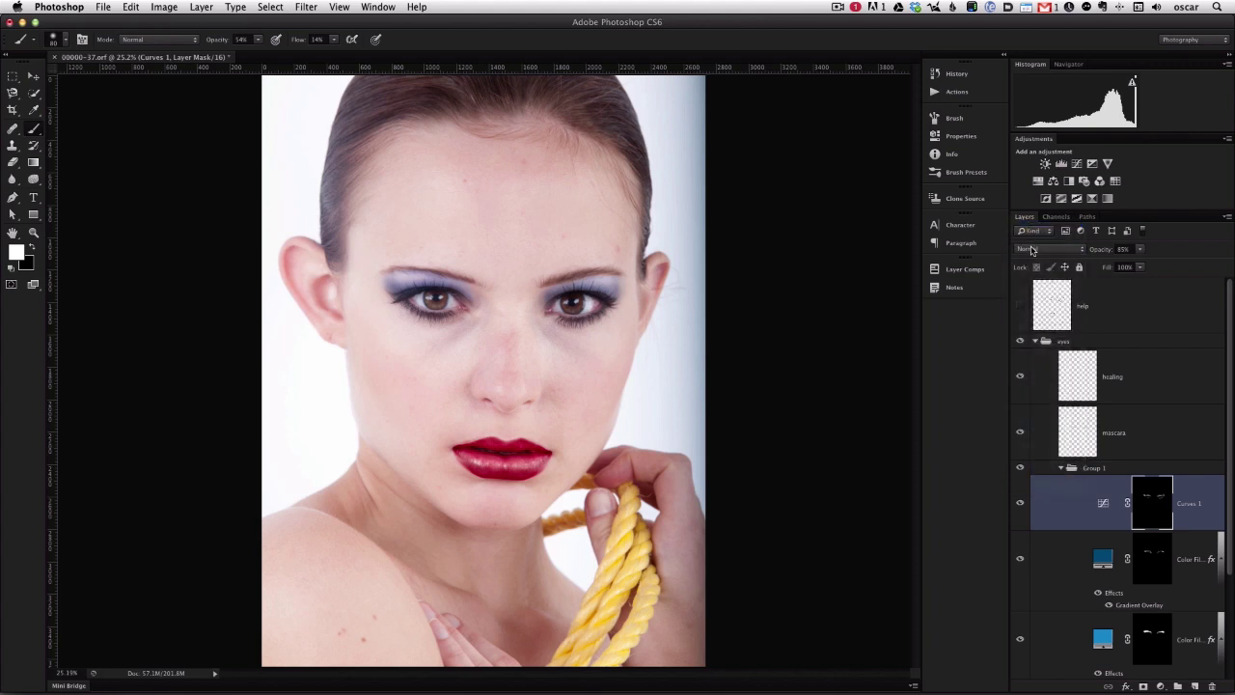
Step: Set the Curves 1 layer to the Multiply blend mode and reduce its opacity to 80%
left_click(1031, 250)
left_click(1034, 285)
left_click(1019, 504)
left_click(1019, 504)
left_click_drag(1103, 253, 1096, 257)
Step: Paint black on the Curves 1 mask with a smaller brush at 100% opacity to clear the darkening from both eyeballs
scroll(439, 278, "up", 2)
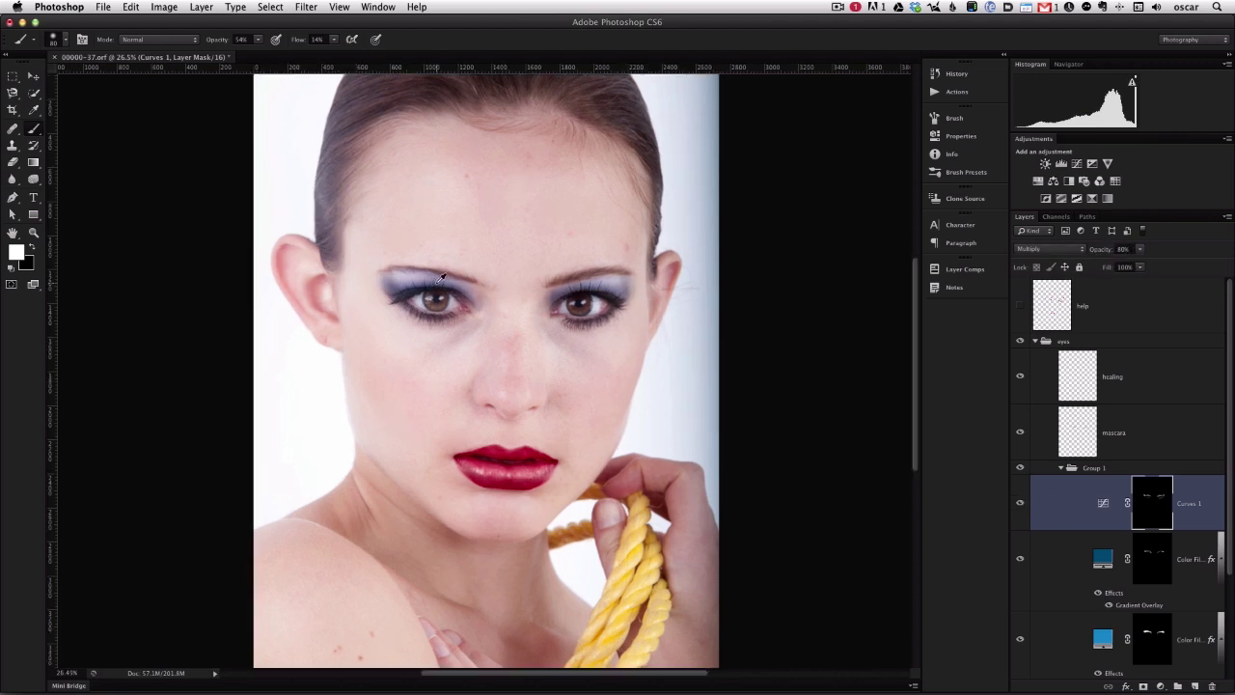
scroll(439, 278, "up", 2)
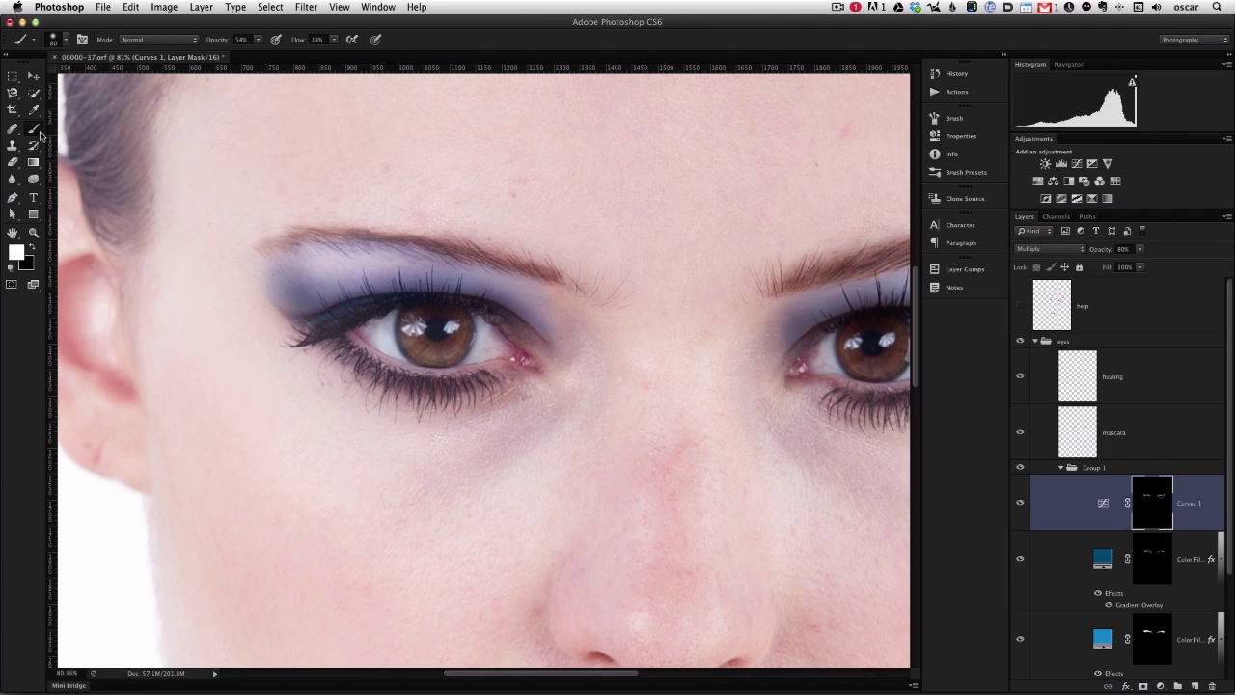
left_click(32, 246)
key("bracketleft")
left_click_drag(215, 41, 337, 40)
left_click_drag(572, 350, 244, 331)
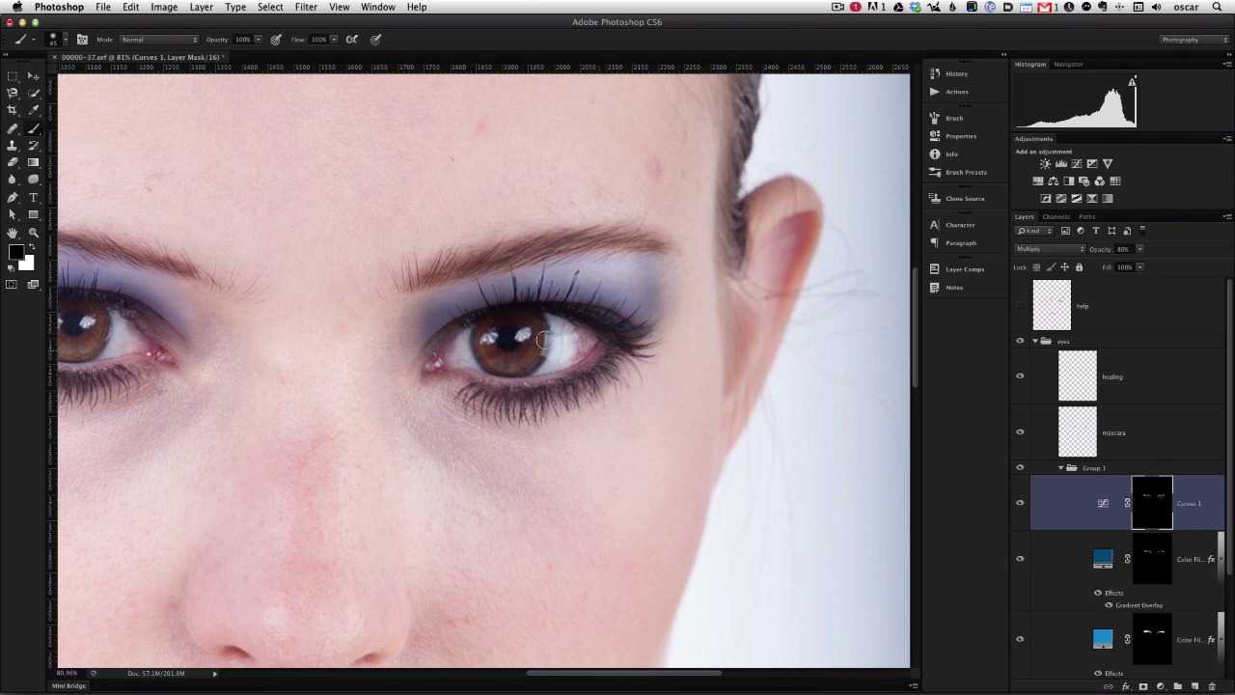
Step: Compare the whole portrait with Group 1 hidden and shown, and collapse the group
double_click(13, 232)
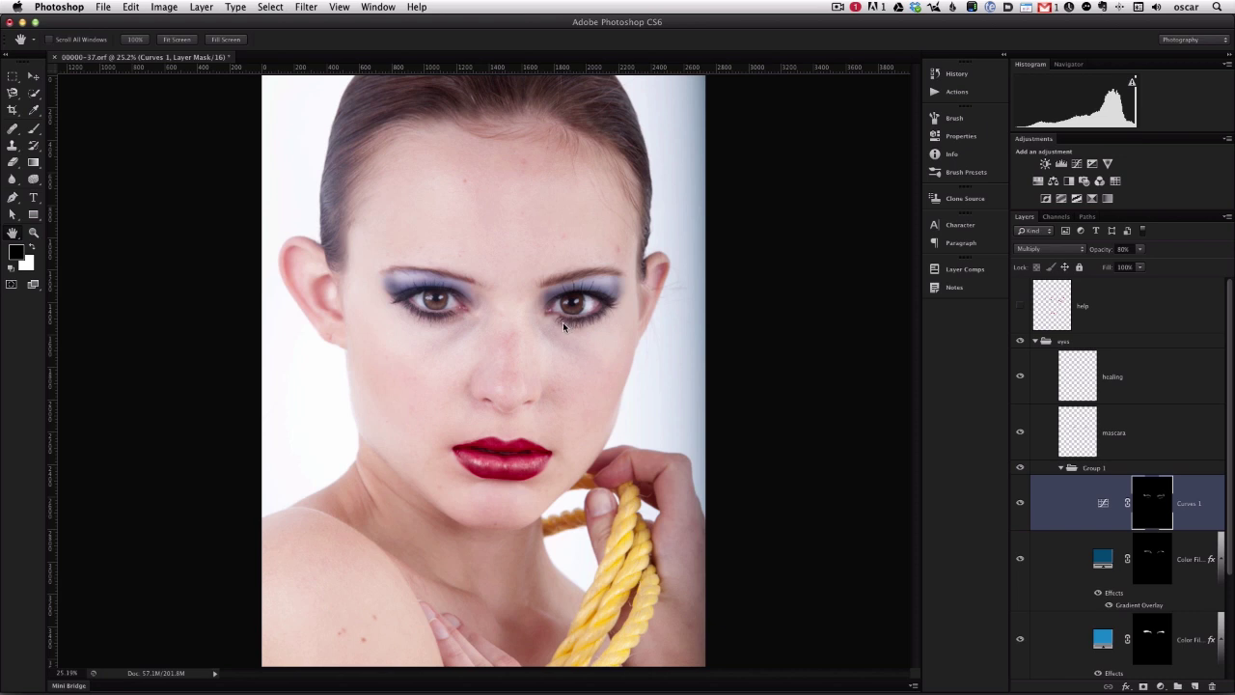
left_click(1021, 469)
left_click(1060, 467)
left_click(1021, 470)
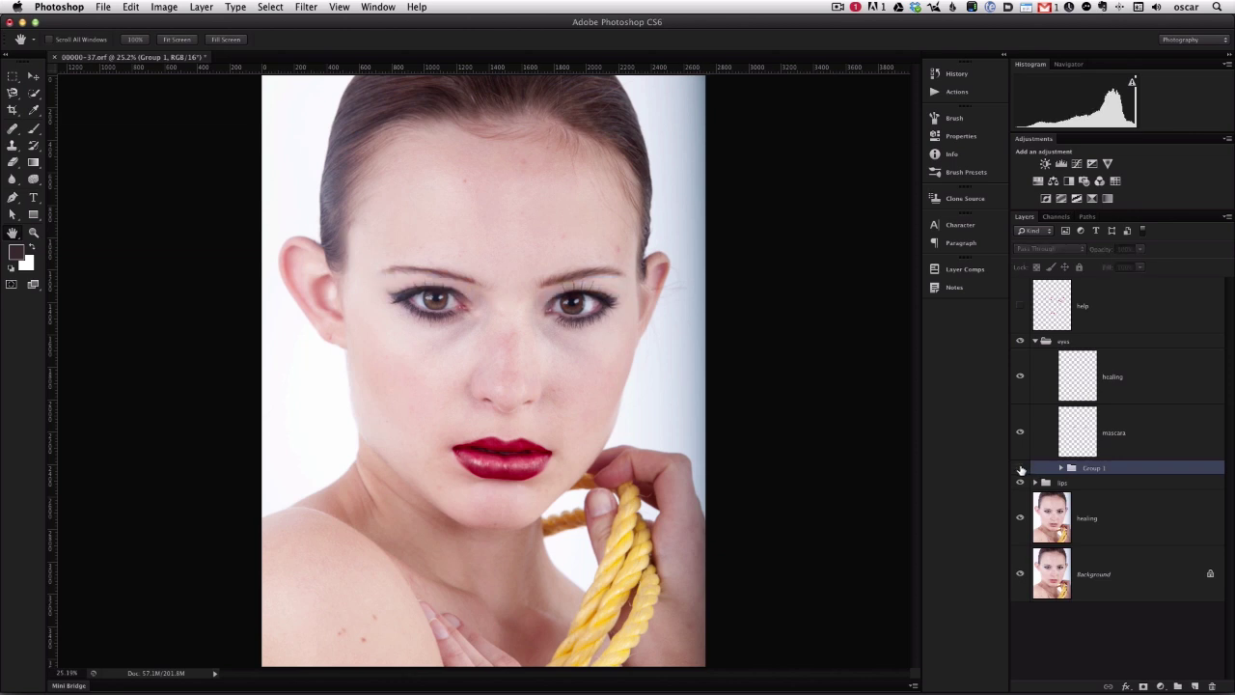
left_click(1020, 469)
Step: Compare the makeup with the bare face using a copy of the full-face healing layer on top, and delete the copy
mouse_move(1050, 529)
left_mouse_down()
mouse_move(1173, 634)
mouse_move(1193, 686)
mouse_move(1055, 496)
mouse_move(1050, 289)
left_mouse_up()
left_click(1019, 305)
left_click(1018, 304)
left_click(1019, 305)
left_click(1019, 305)
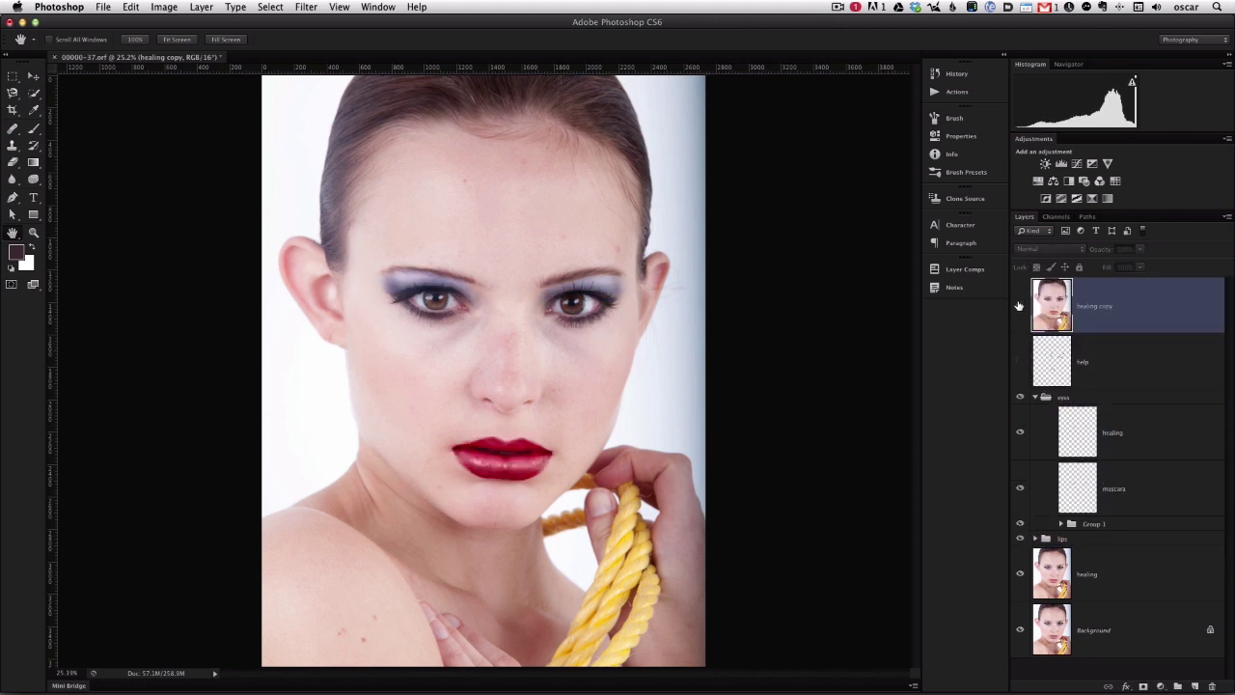
left_click(1018, 305)
left_click(1019, 305)
left_click(1020, 305)
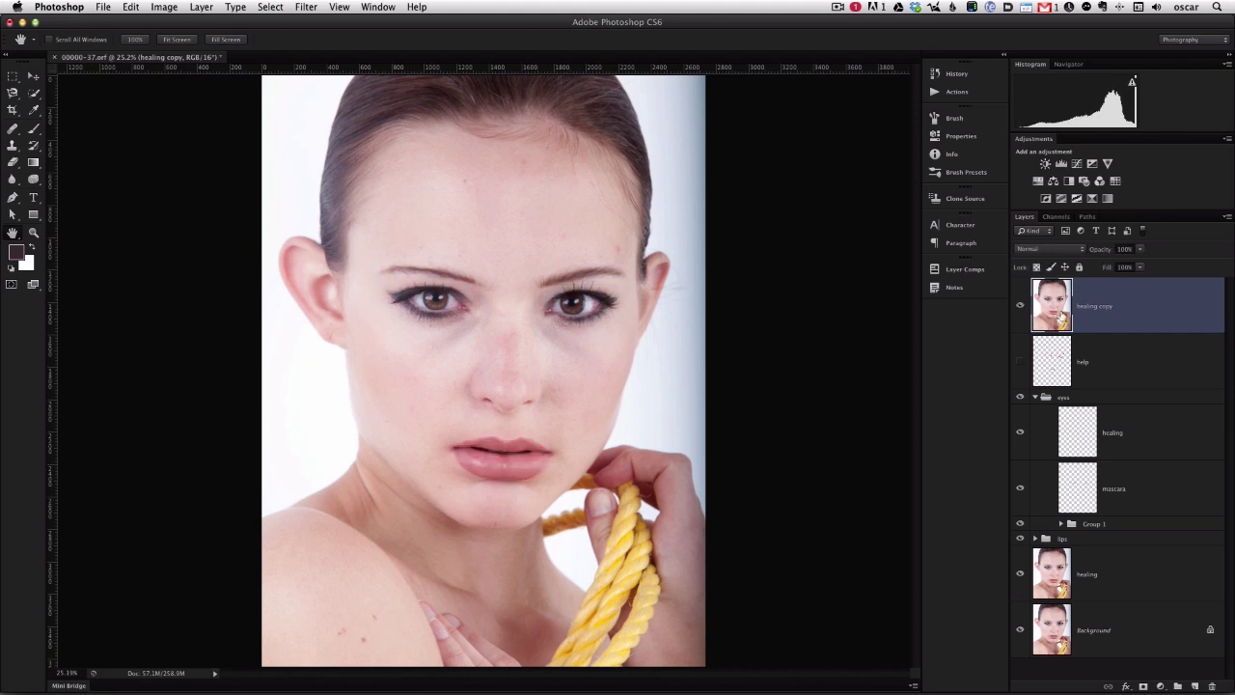
mouse_move(1032, 310)
left_mouse_down()
mouse_move(1080, 473)
mouse_move(1158, 632)
mouse_move(1215, 686)
left_mouse_up()
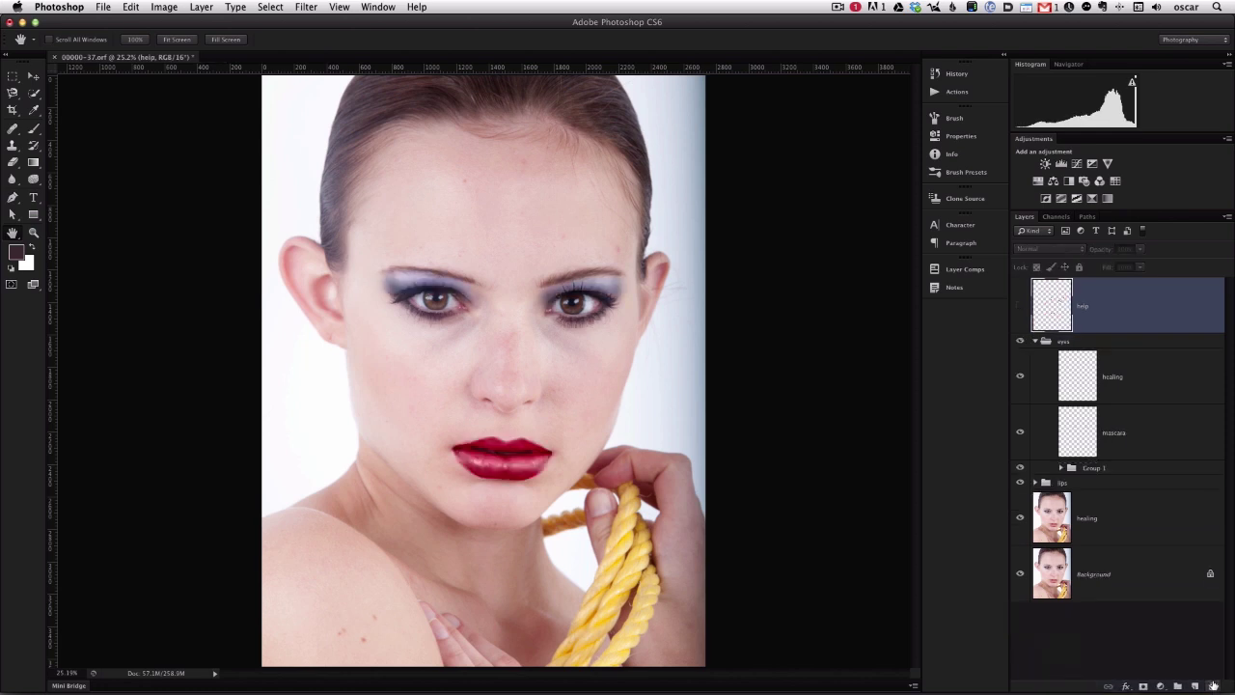
Step: Collapse the eyes group, reduce its opacity to about 72%, and lower the lips group's opacity to 66%
left_click(1036, 341)
left_click(1073, 343)
left_click(1020, 341)
left_click(1020, 342)
left_click_drag(1098, 250, 1084, 251)
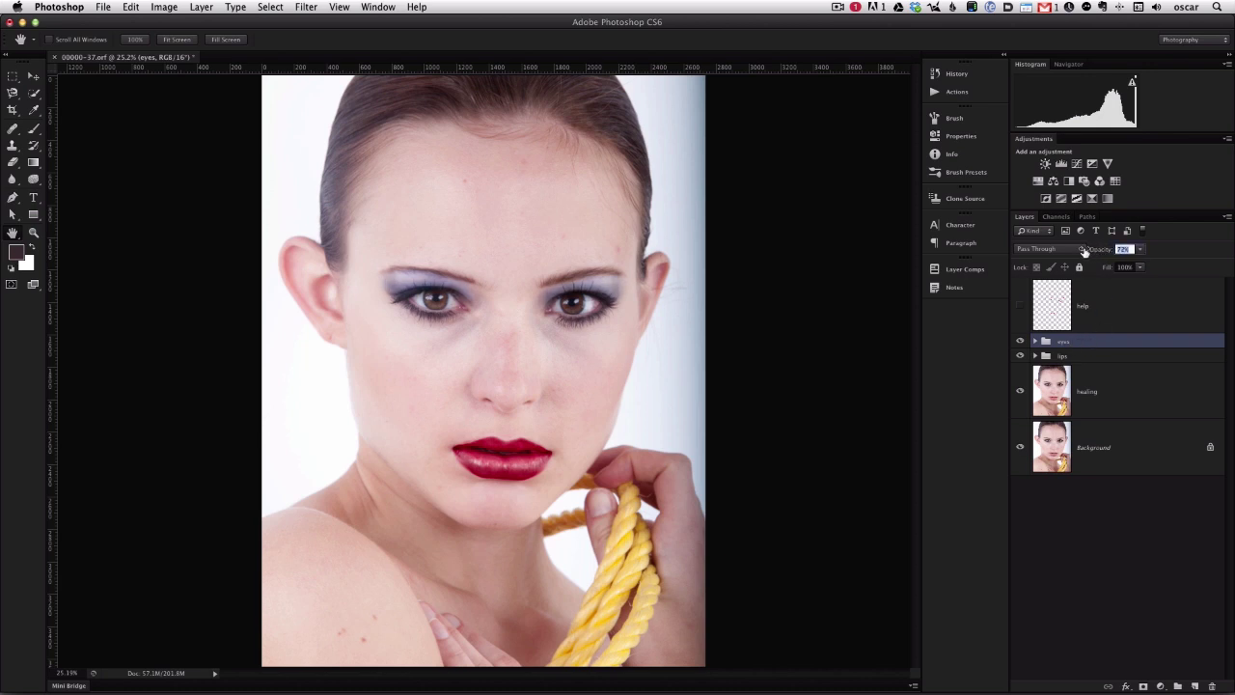
left_click(1079, 357)
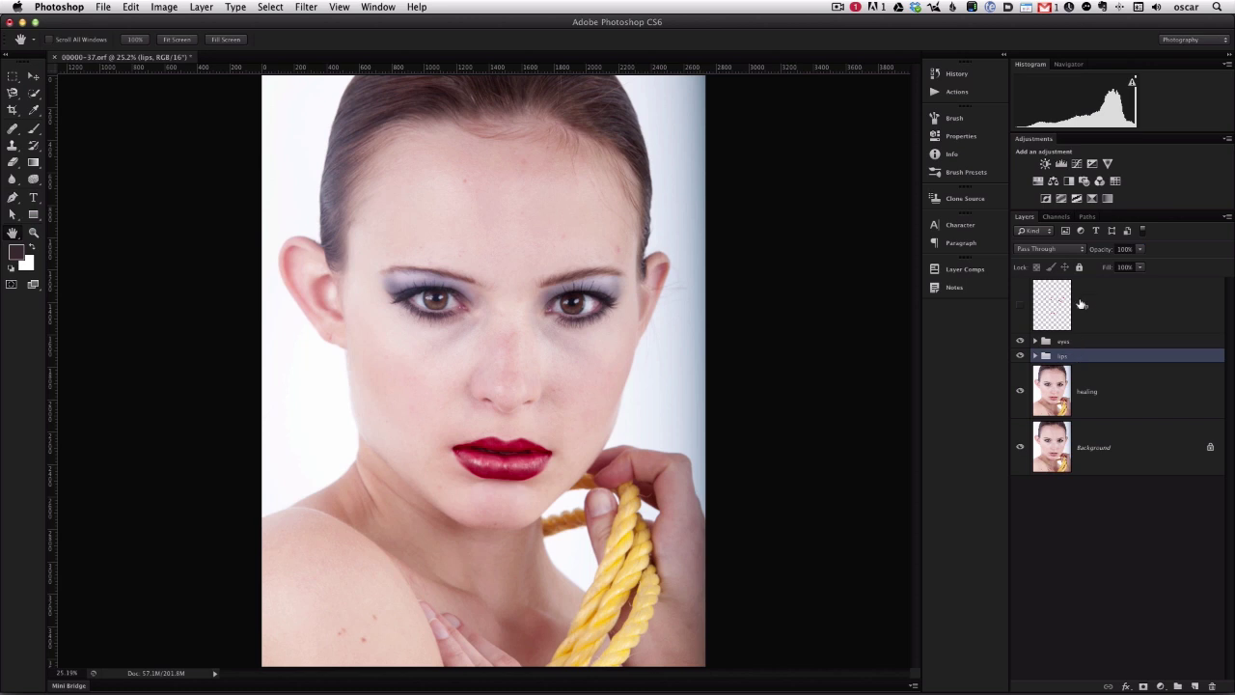
left_click_drag(1098, 252, 1082, 252)
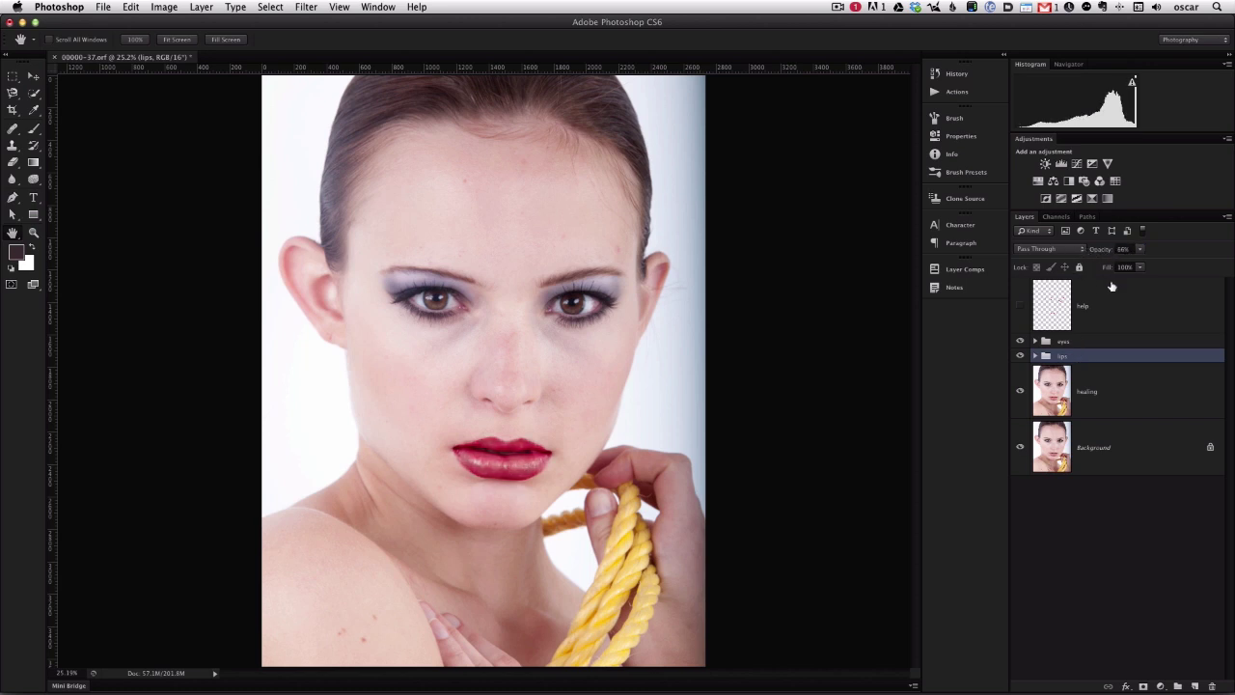
Step: Examine the softened eye and lip makeup up close and as a whole, with the help layer's red guide marks shown and hidden
left_click_drag(524, 298, 524, 302)
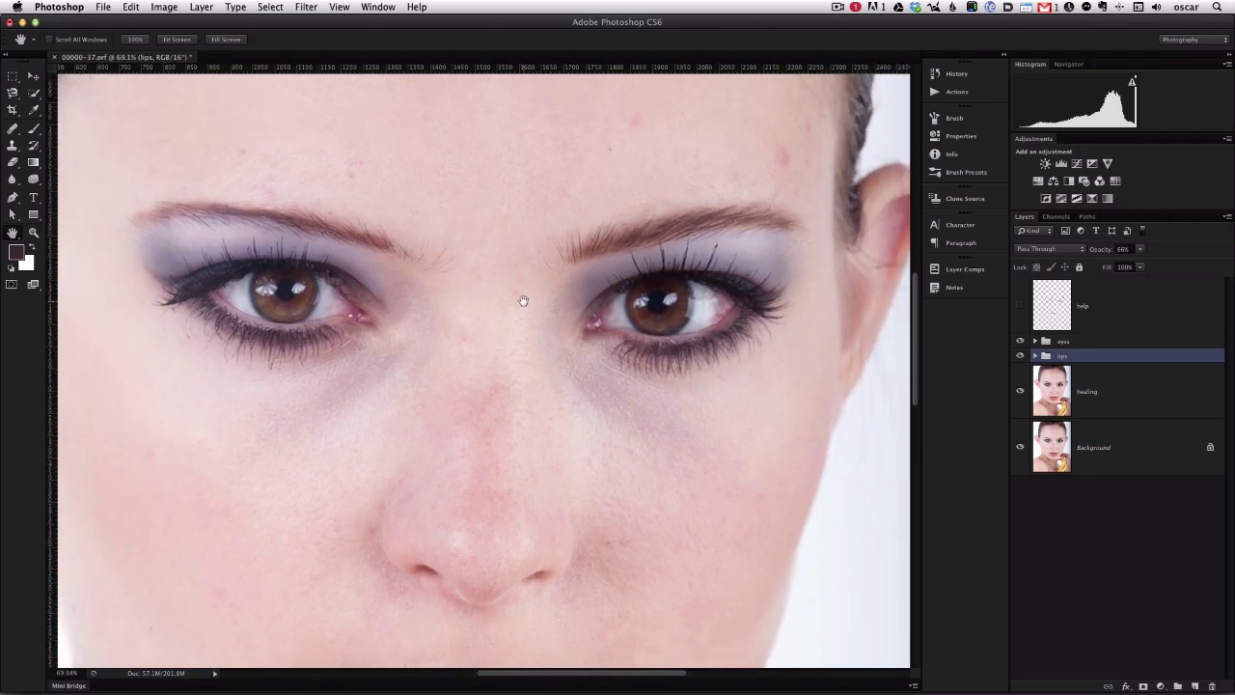
scroll(538, 322, "down", 5)
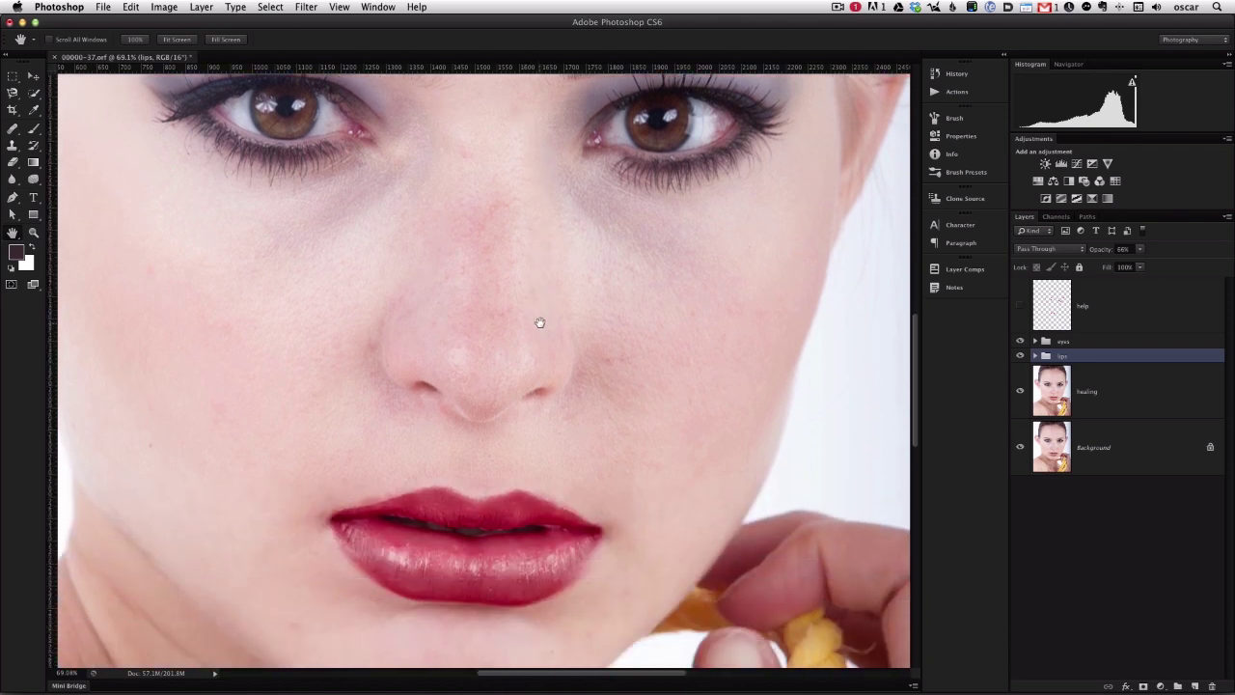
left_click(1020, 305)
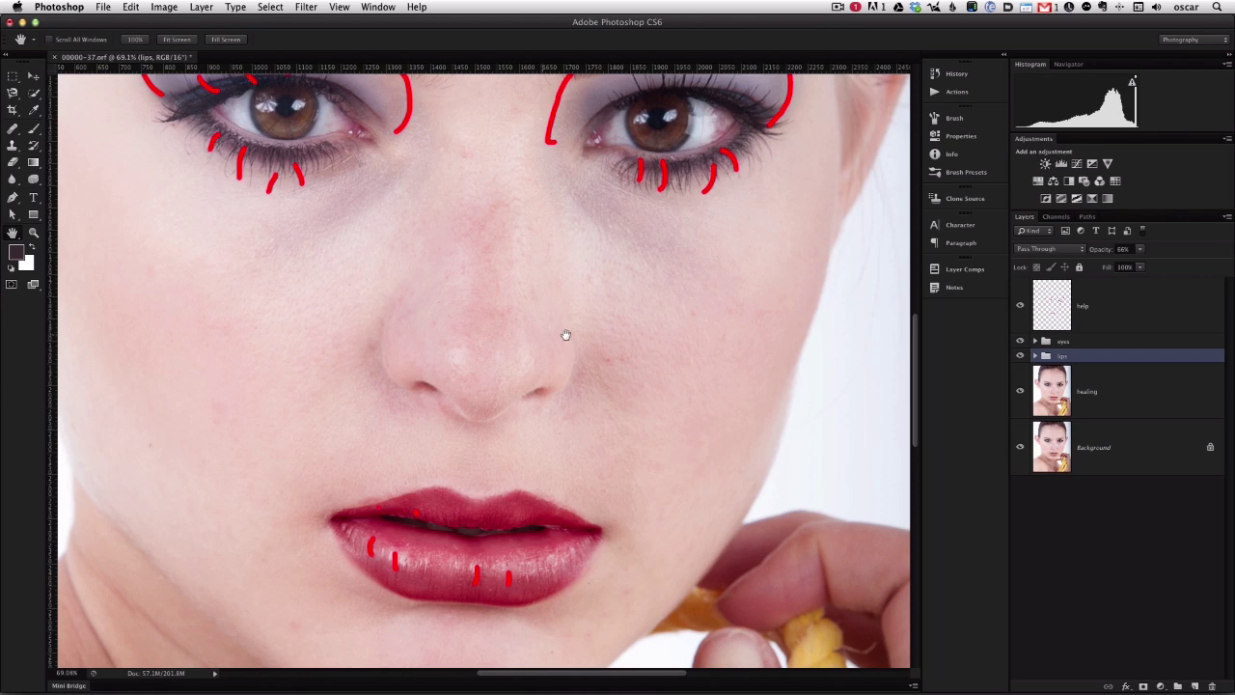
scroll(575, 327, "up", 3)
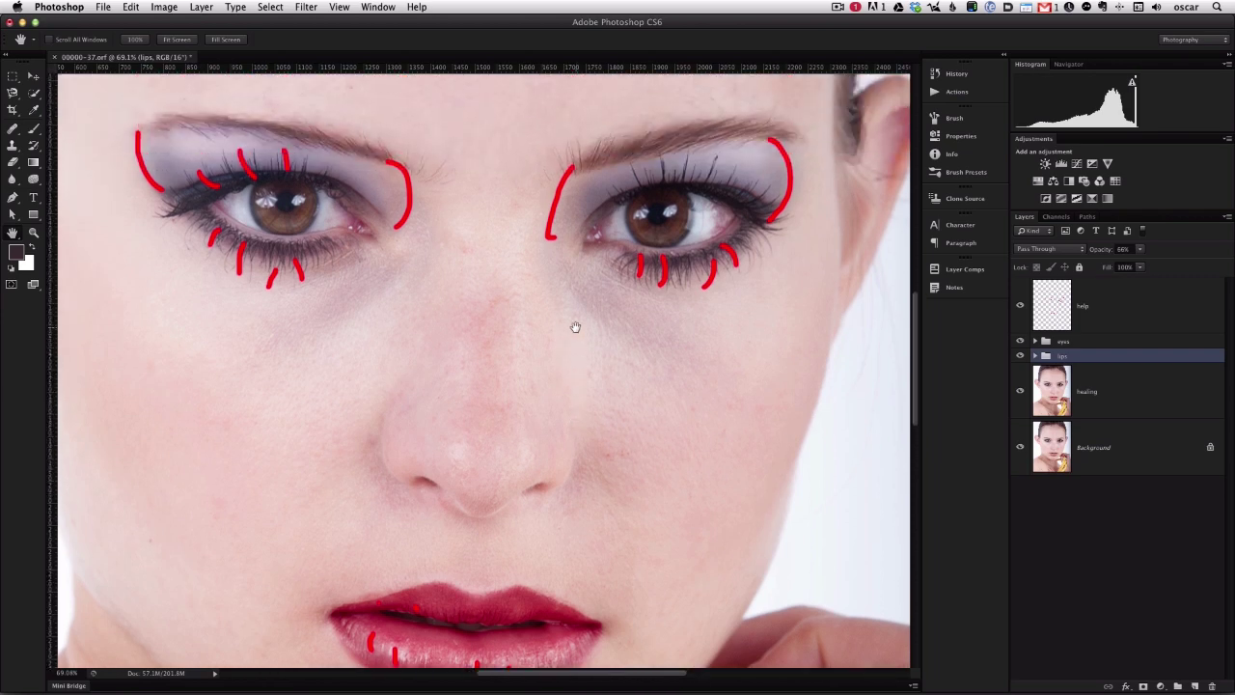
scroll(575, 327, "down", 2)
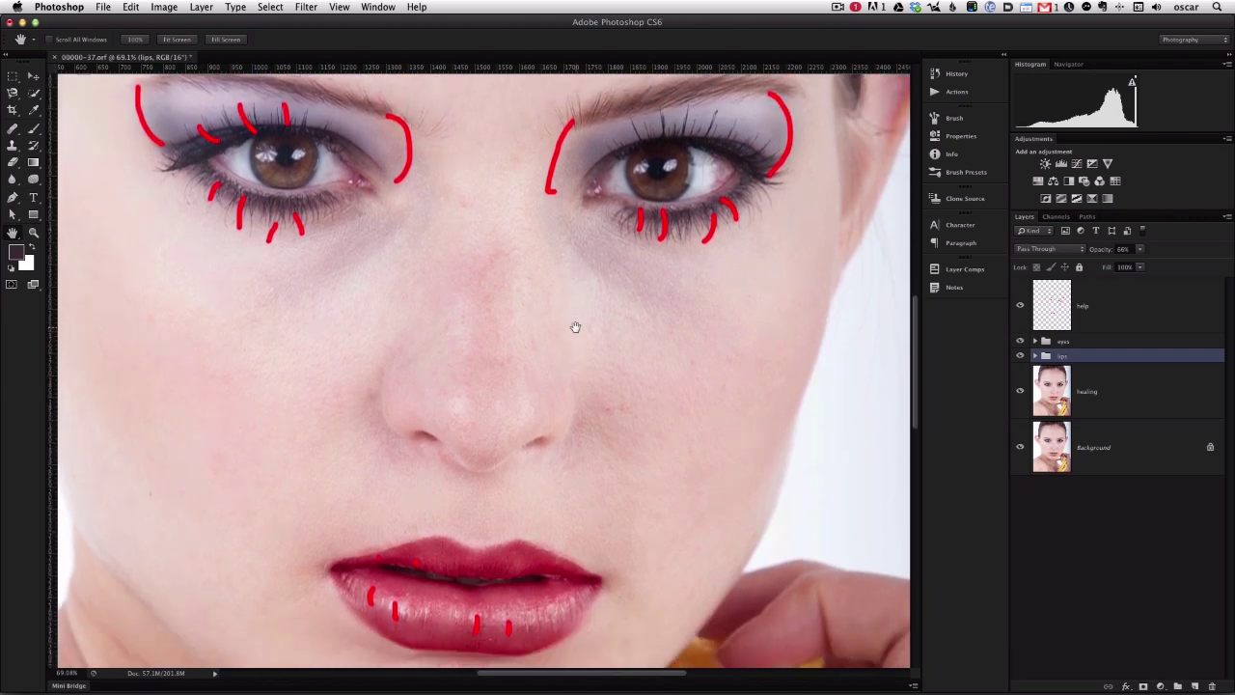
scroll(575, 327, "down", 3)
scroll(575, 327, "down", 5)
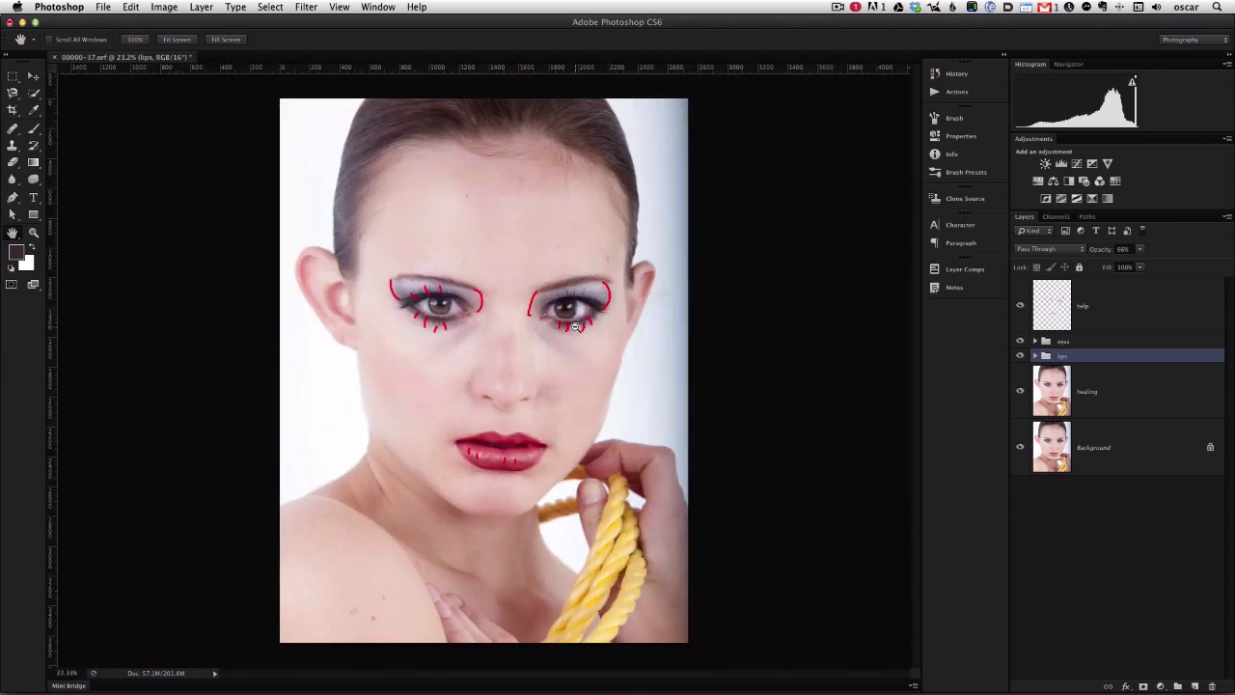
left_click(1020, 305)
scroll(508, 439, "up", 2)
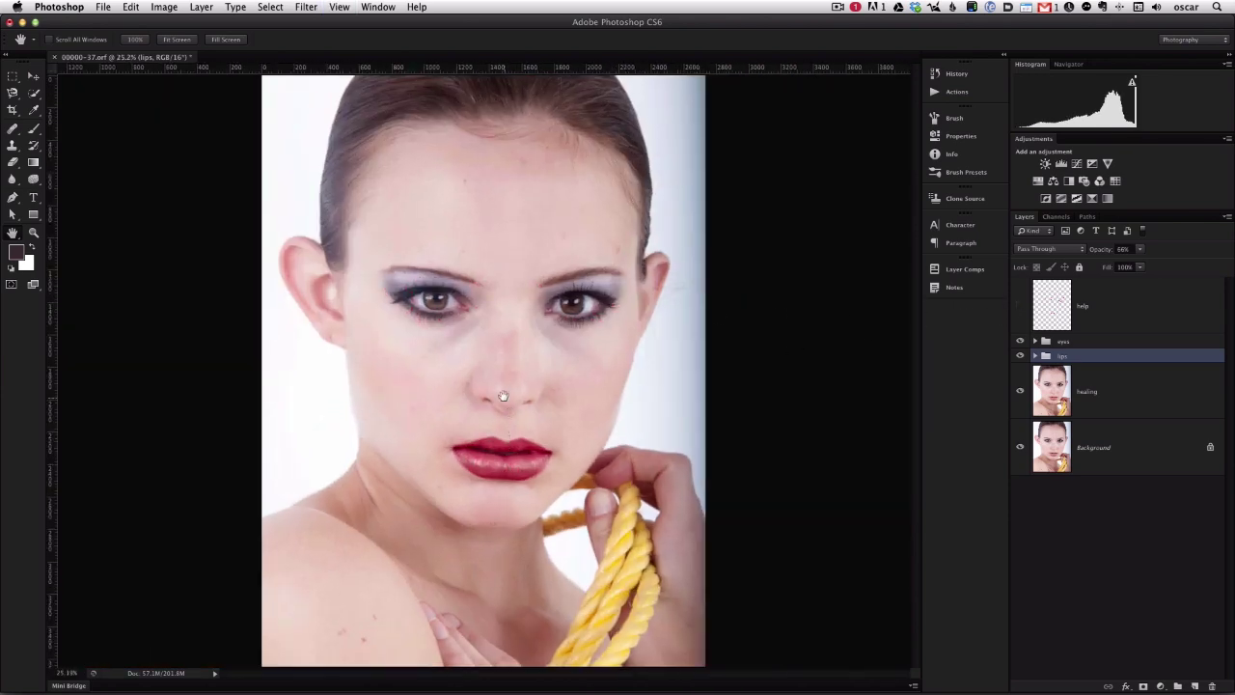